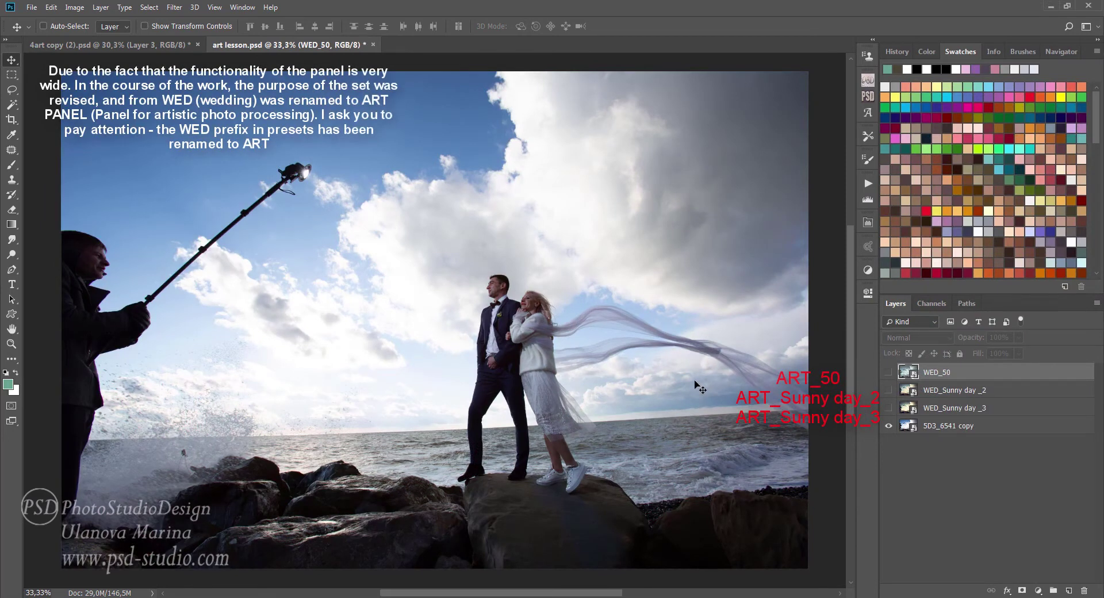
Preview the WED_Sunny day _3, WED_Sunny day _2 and WED_50 preset layers, leaving WED_50 hidden.
scroll(696, 385, down, 2)
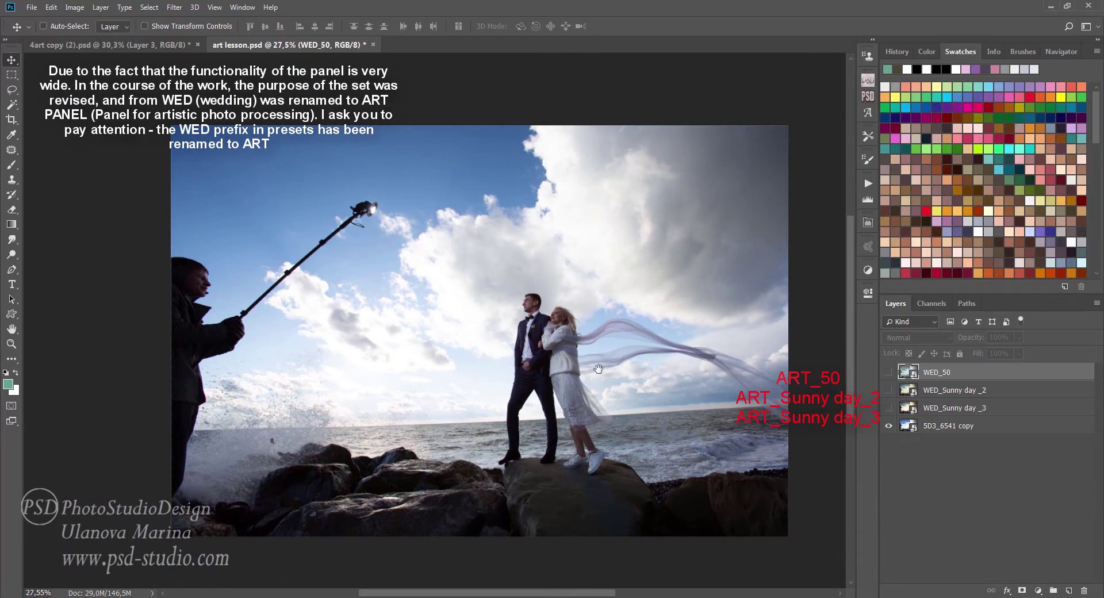
drag(596, 368, 554, 327)
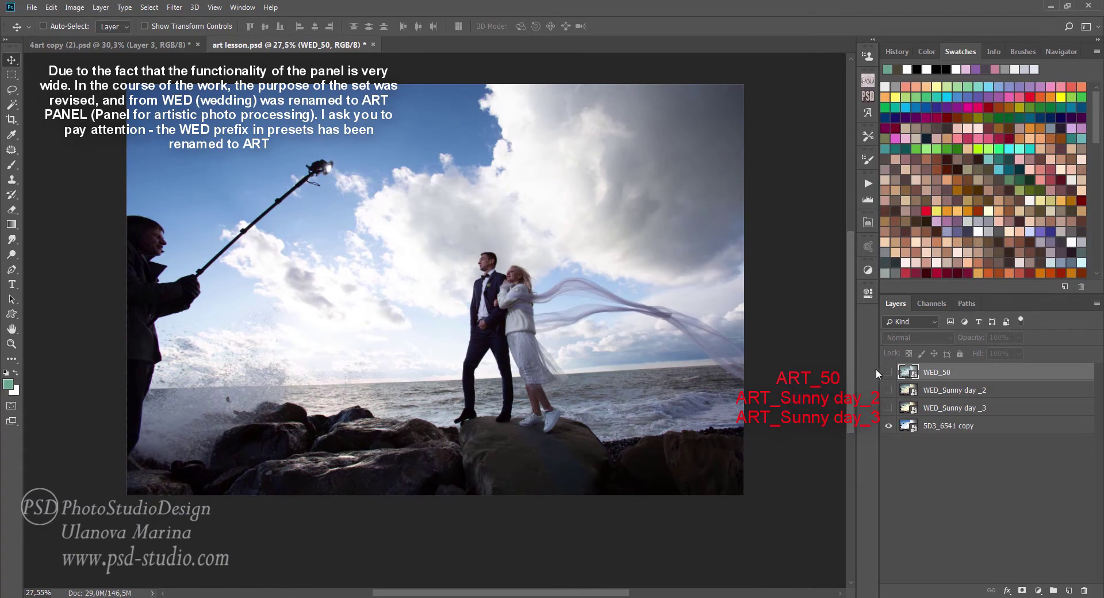
click(892, 409)
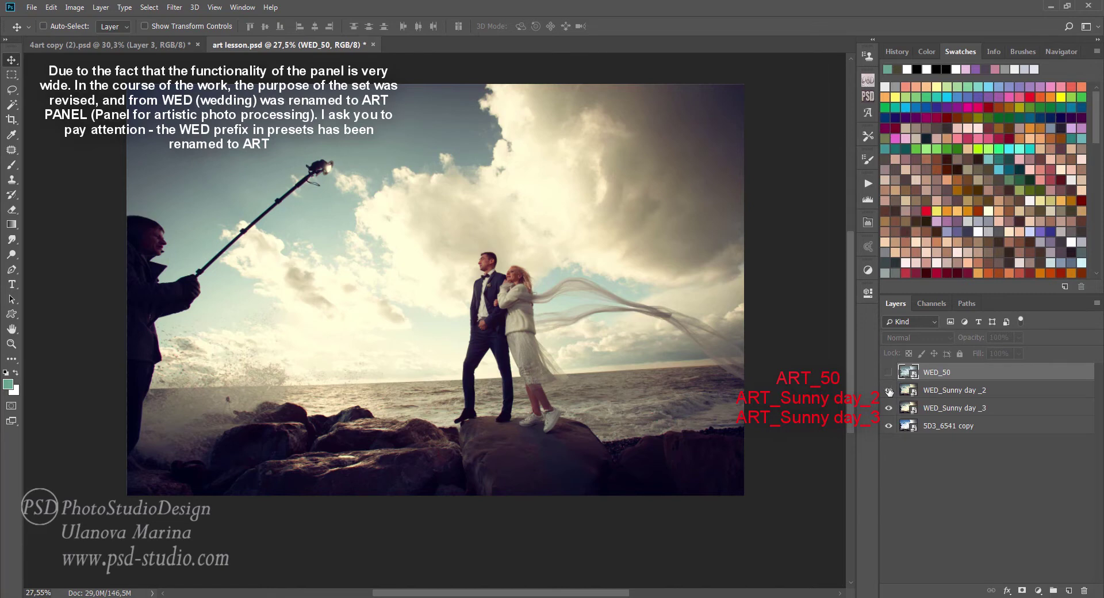
click(890, 390)
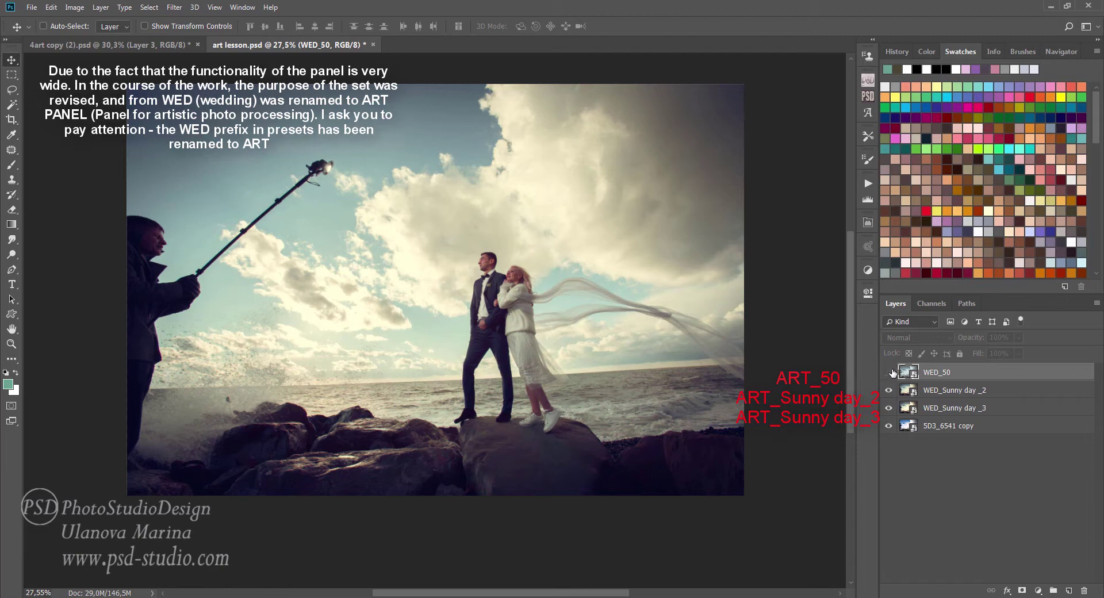
click(891, 373)
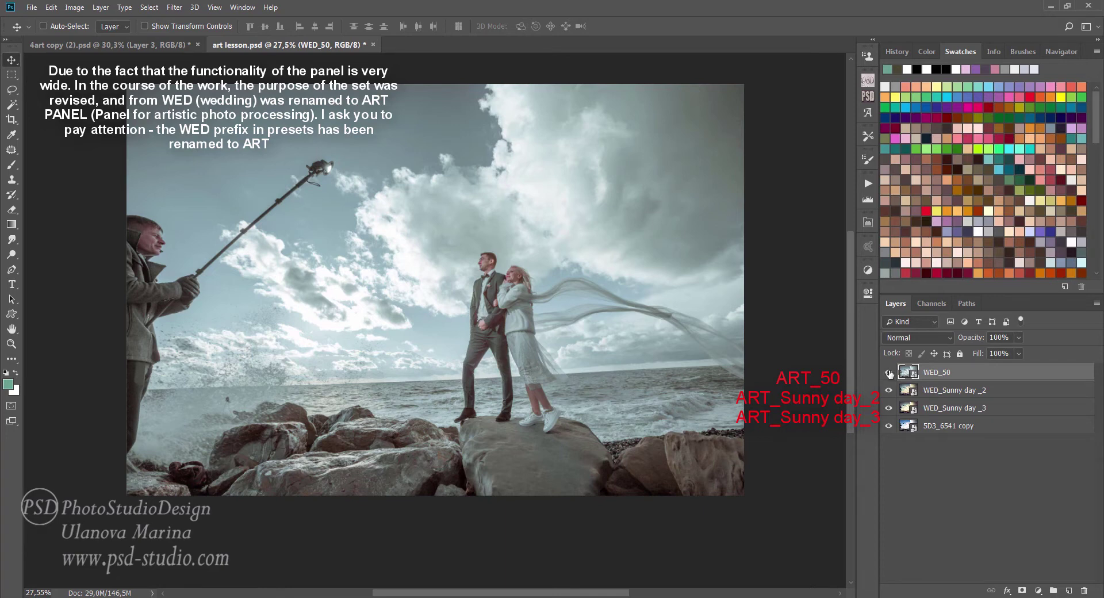
click(890, 373)
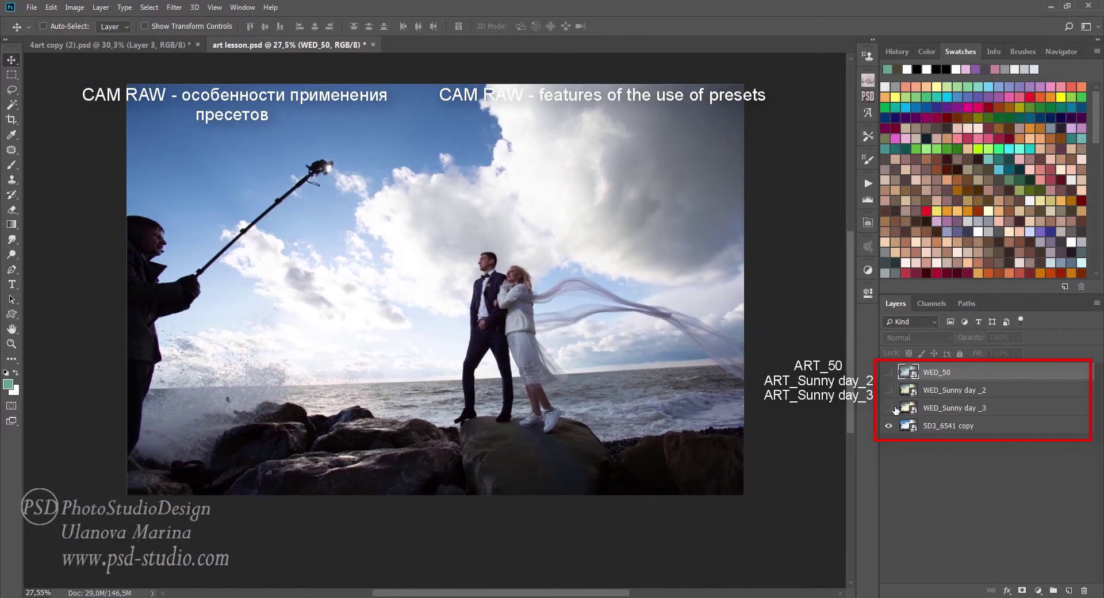
Toggle all three preset layers on and off to compare, then select the 5D3_6541 copy layer.
click(889, 408)
click(889, 391)
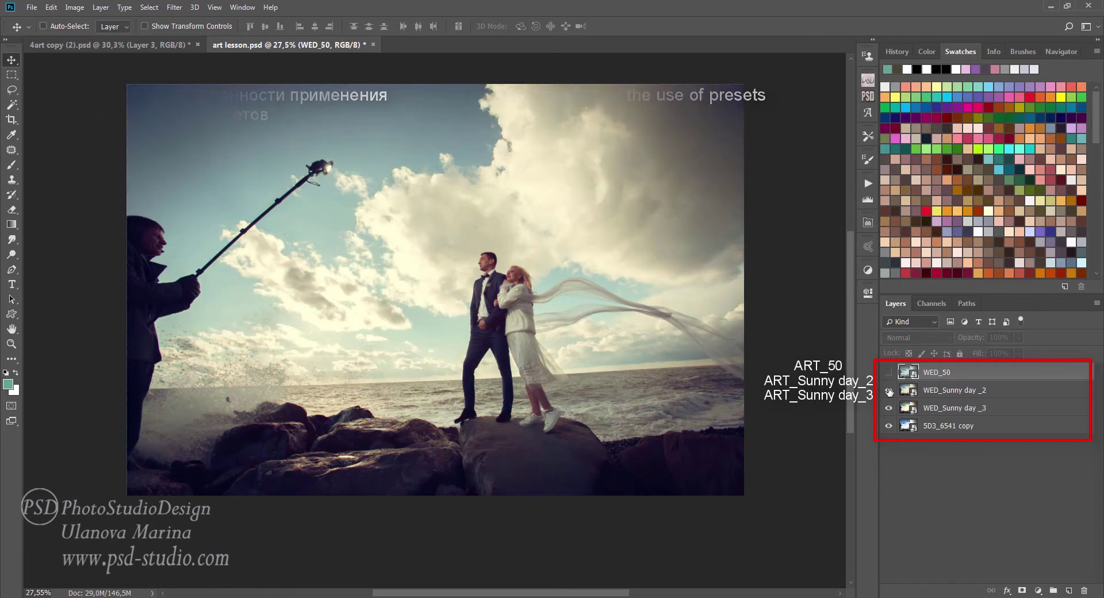
click(889, 372)
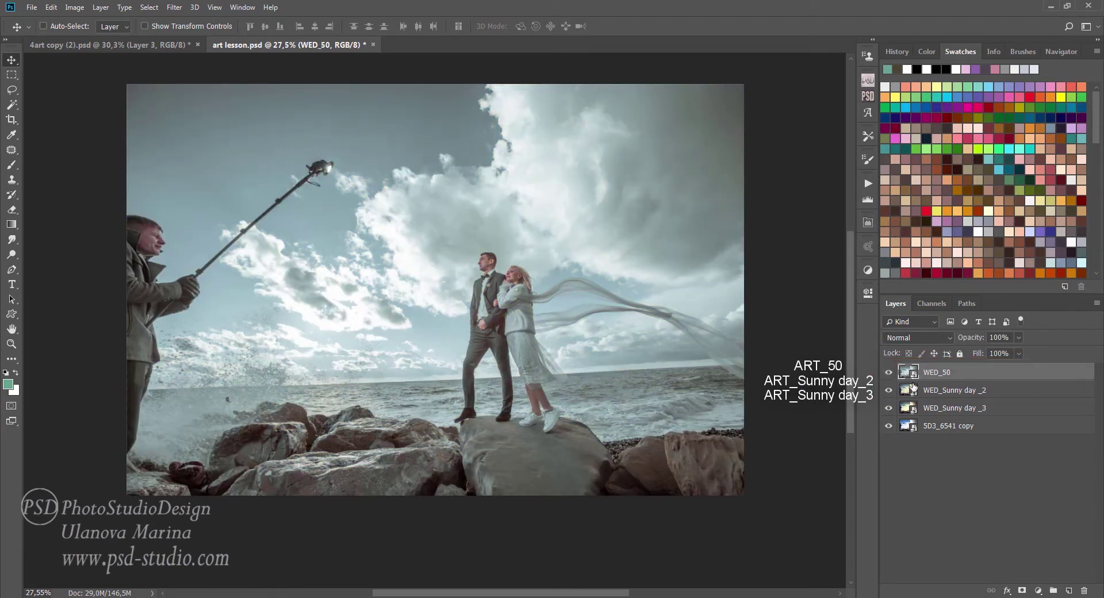
click(889, 373)
click(889, 391)
click(889, 408)
click(924, 430)
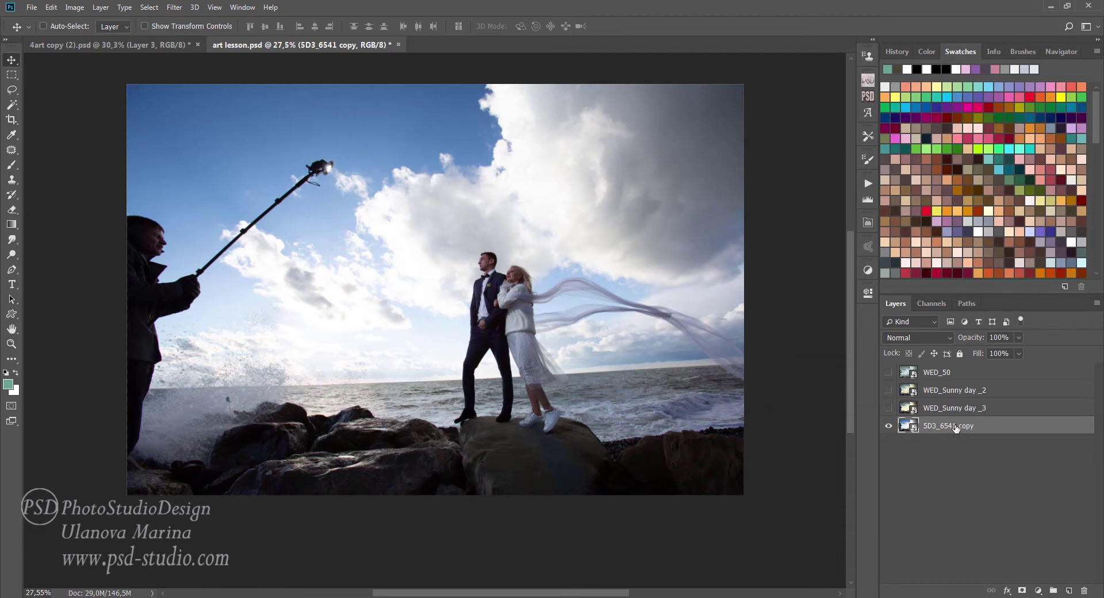
View the base layer's smart object options, then make WED_Sunny day _2 visible and active.
right_click(956, 429)
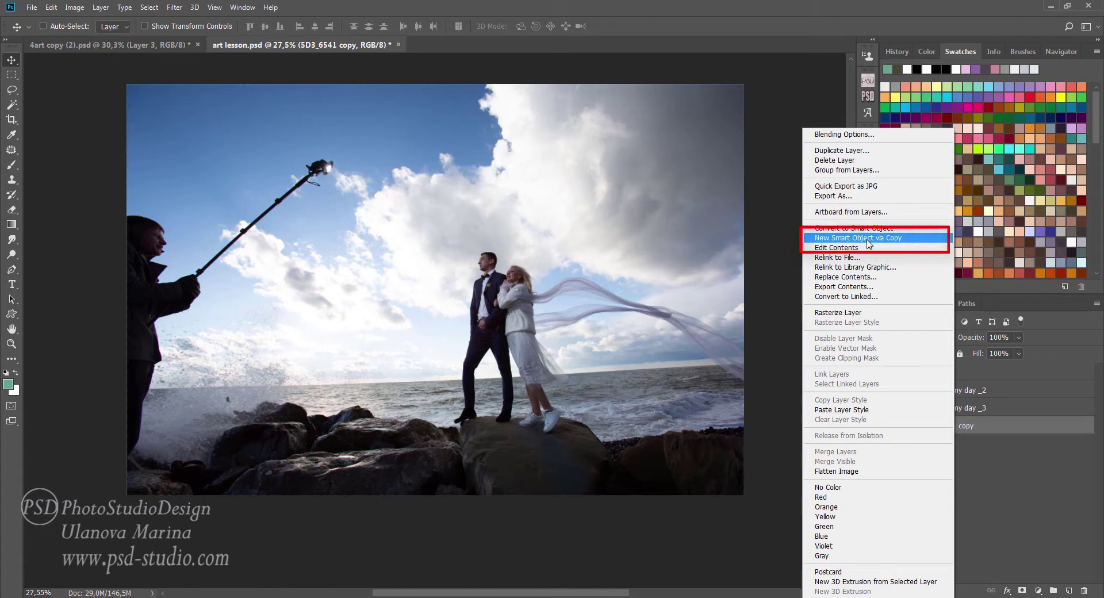
click(1017, 507)
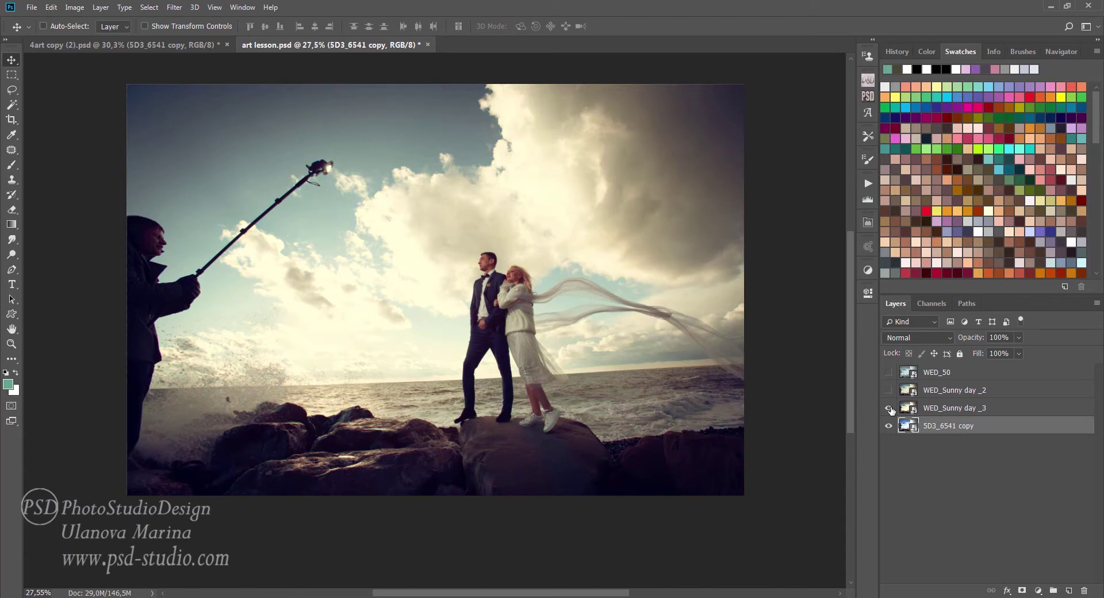
click(933, 409)
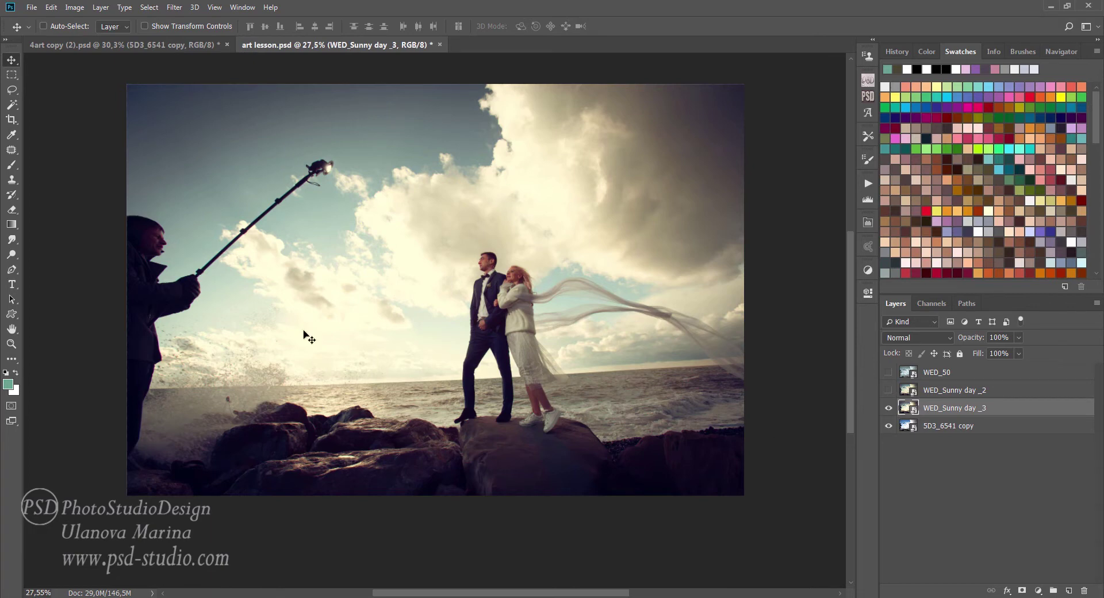
click(889, 391)
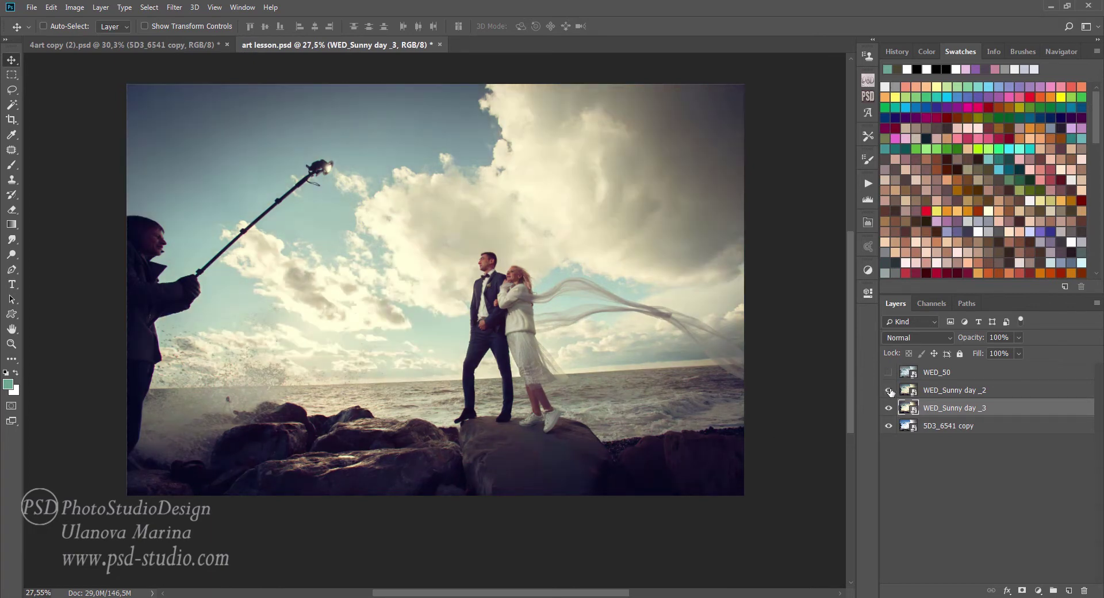
click(941, 392)
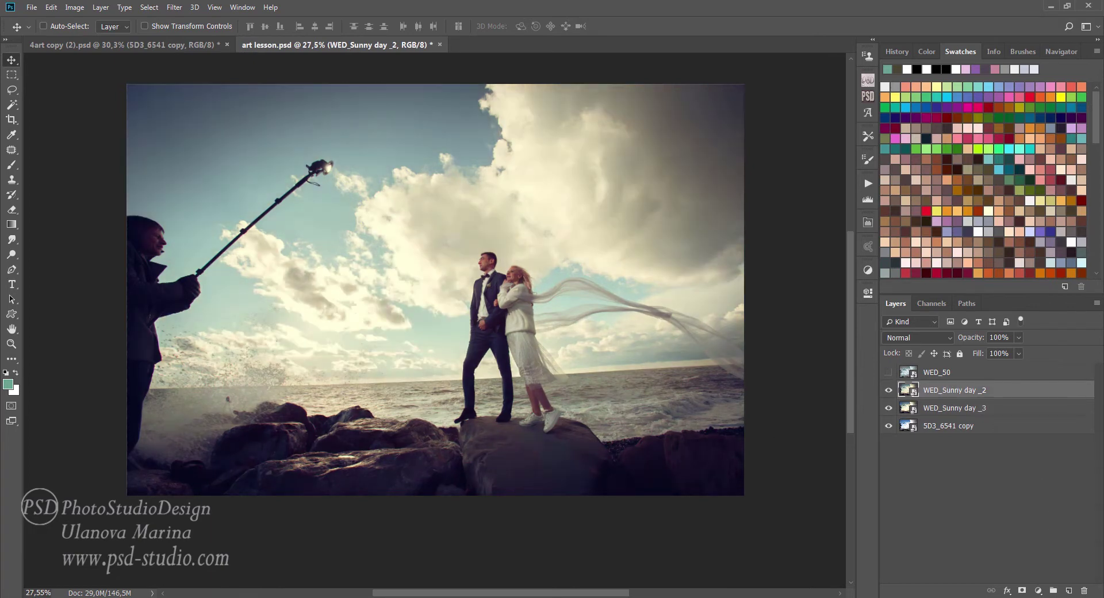
Add a layer mask to WED_Sunny day _2 and set up a black 800 px brush at 100% opacity.
click(1023, 591)
key(b)
key(x)
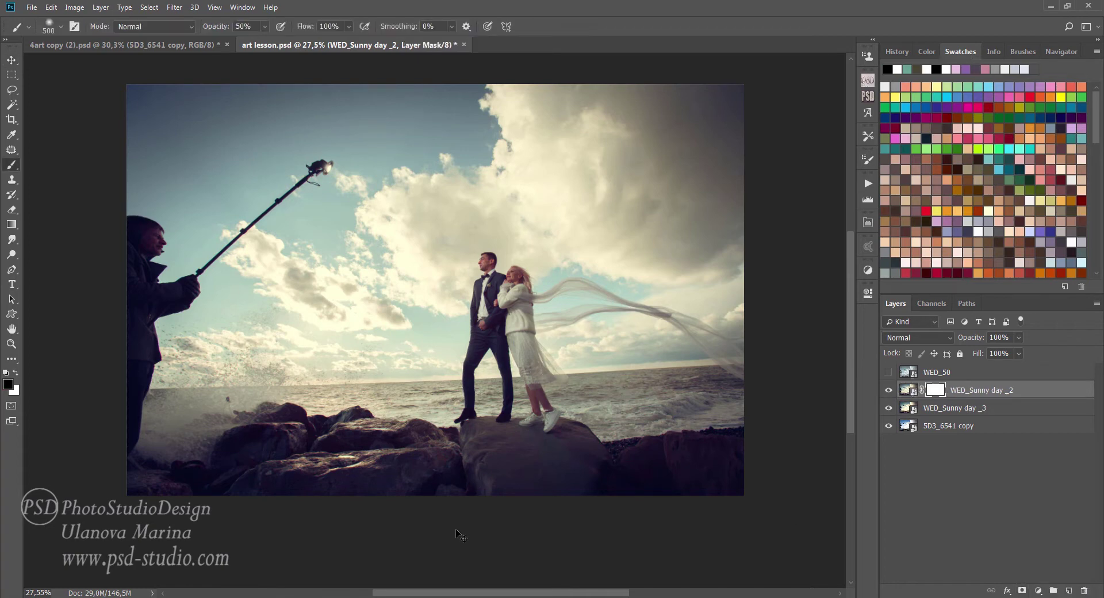
key(bracketright)
key(bracketright)
key(bracketright)
key(0)
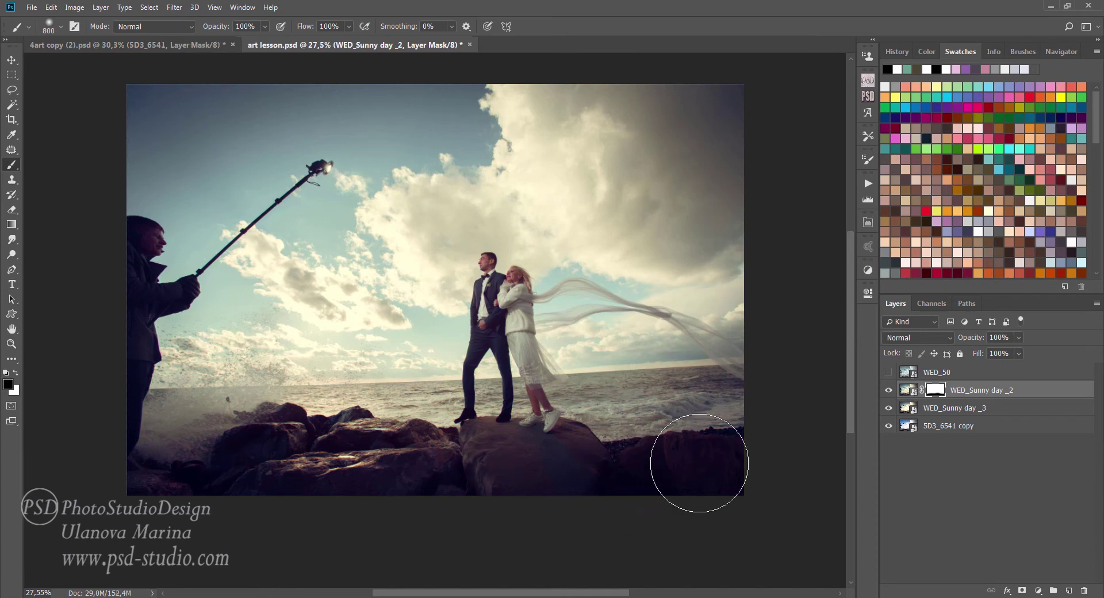
Show WED_50 in Color blend mode and mask its tint off the bottom rocks.
click(889, 374)
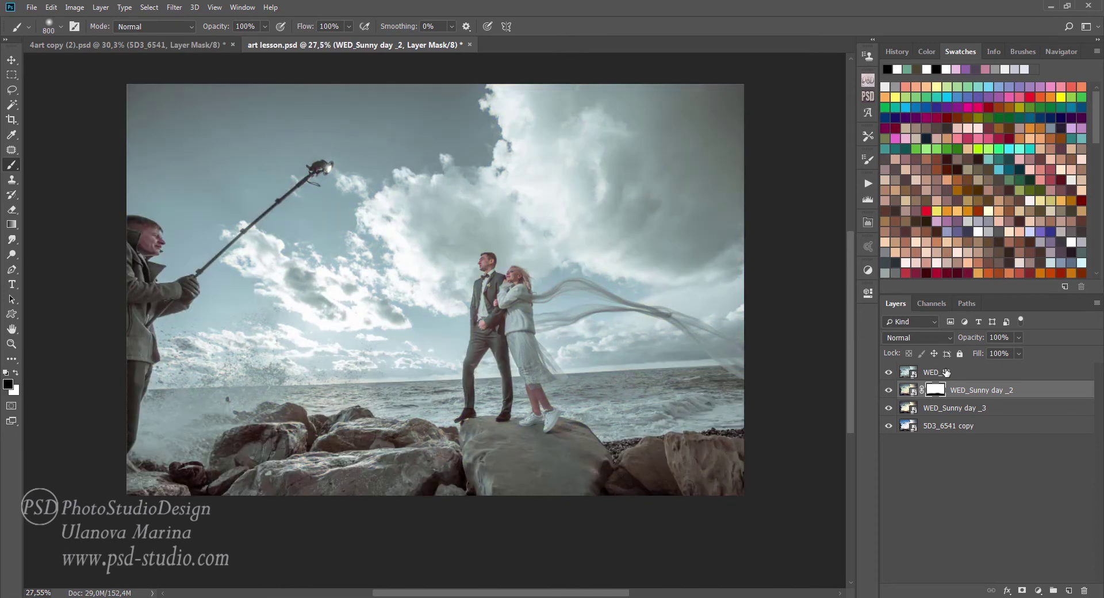
click(946, 372)
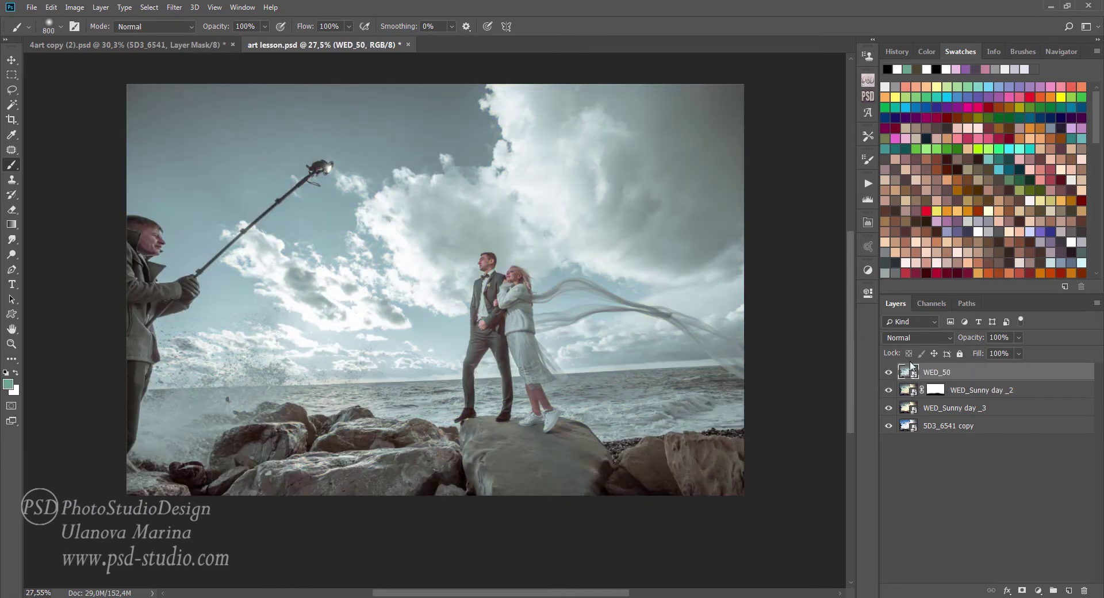
click(920, 339)
click(913, 315)
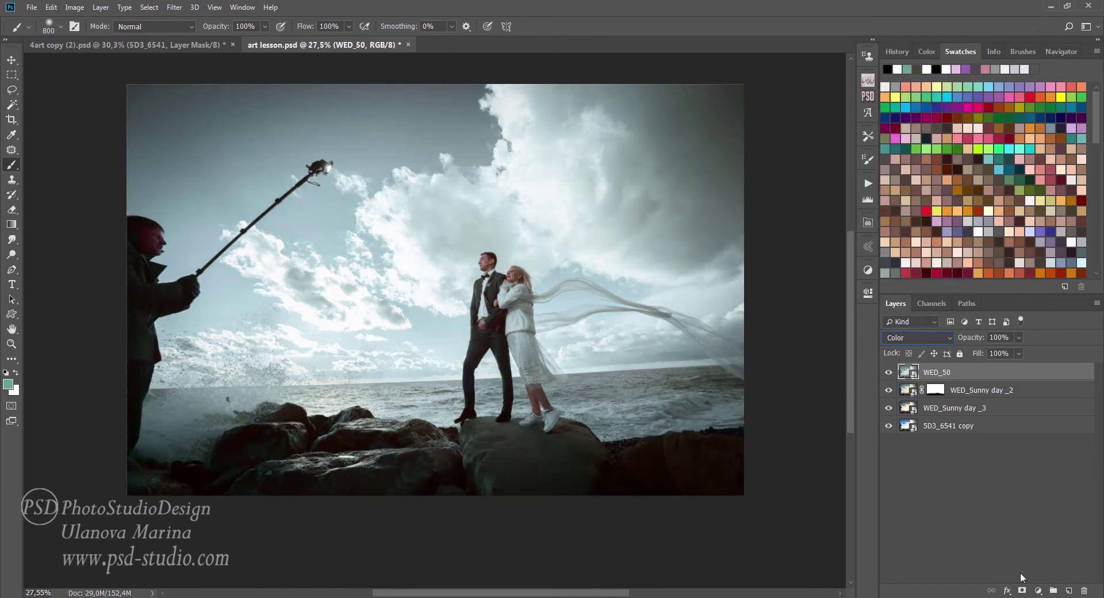
click(1021, 591)
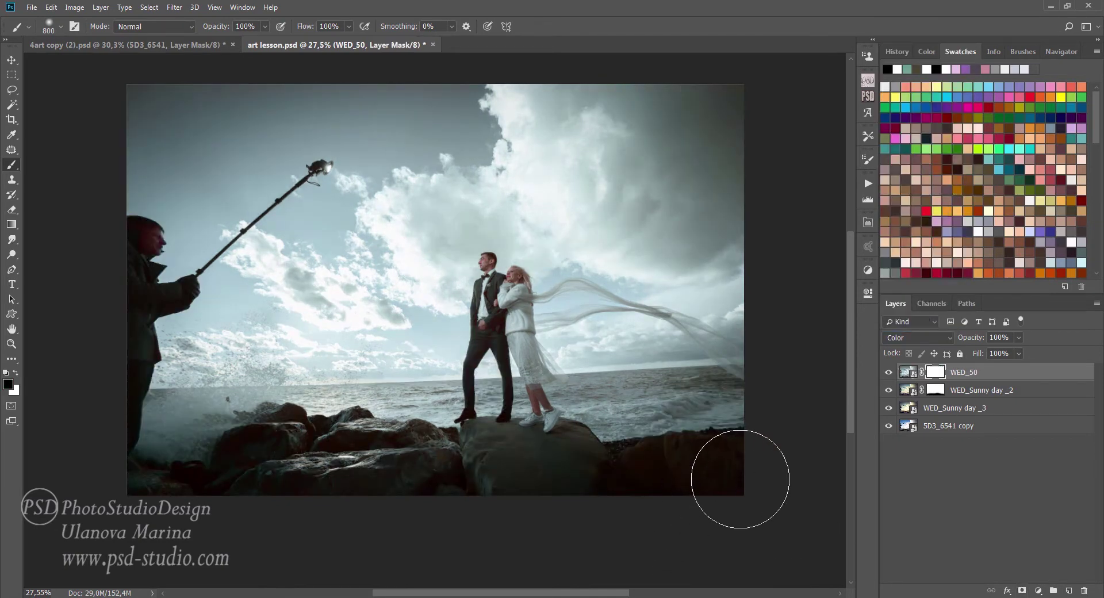
mouse_move(712, 483)
mouse_down()
mouse_move(291, 442)
mouse_move(123, 467)
mouse_up()
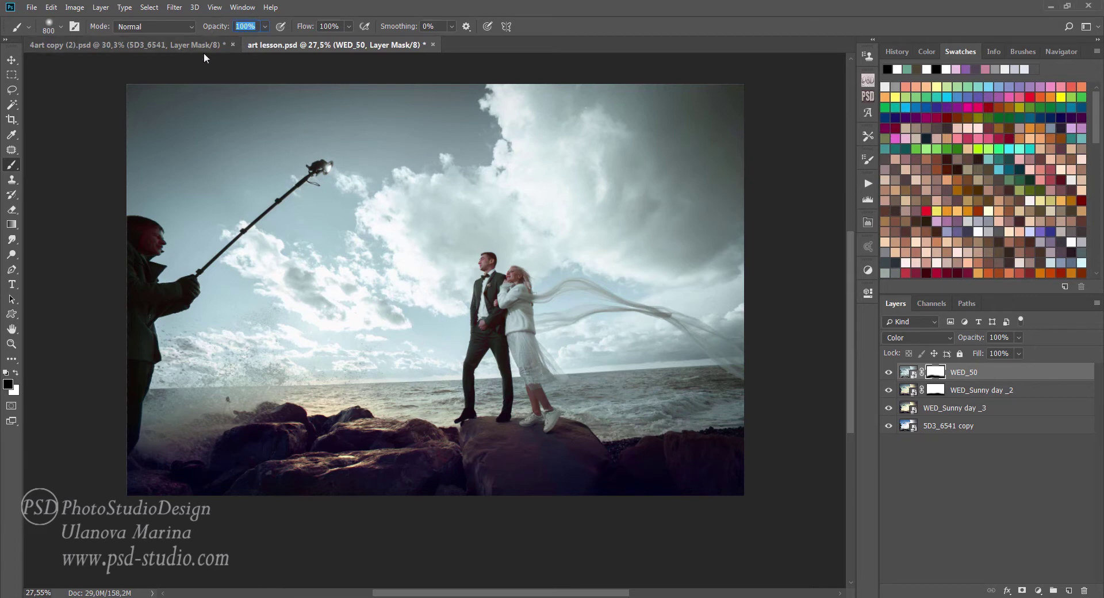
Fade WED_50 over the clouds and sky with a larger 30% opacity brush.
text(30)
key(Return)
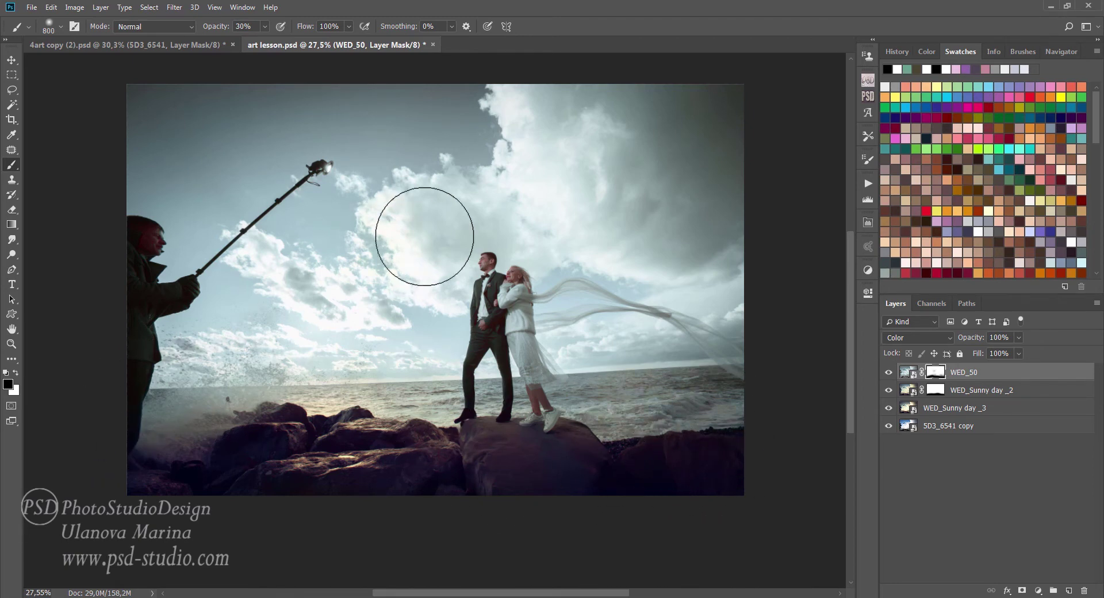
mouse_move(419, 234)
mouse_down()
mouse_move(365, 246)
mouse_move(468, 246)
mouse_up()
key(bracketright)
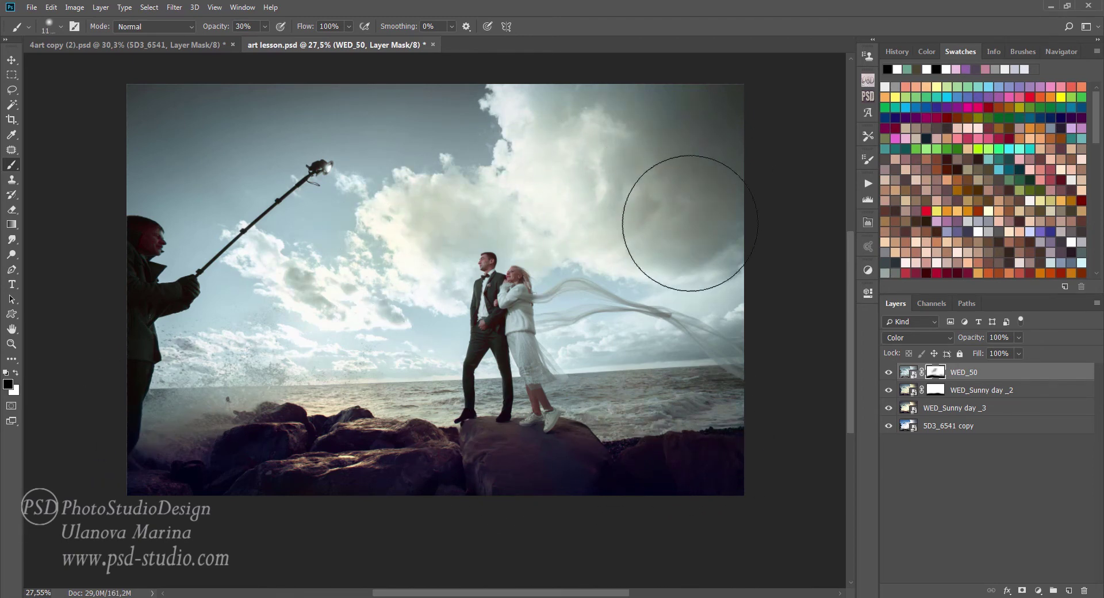
drag(381, 302, 222, 338)
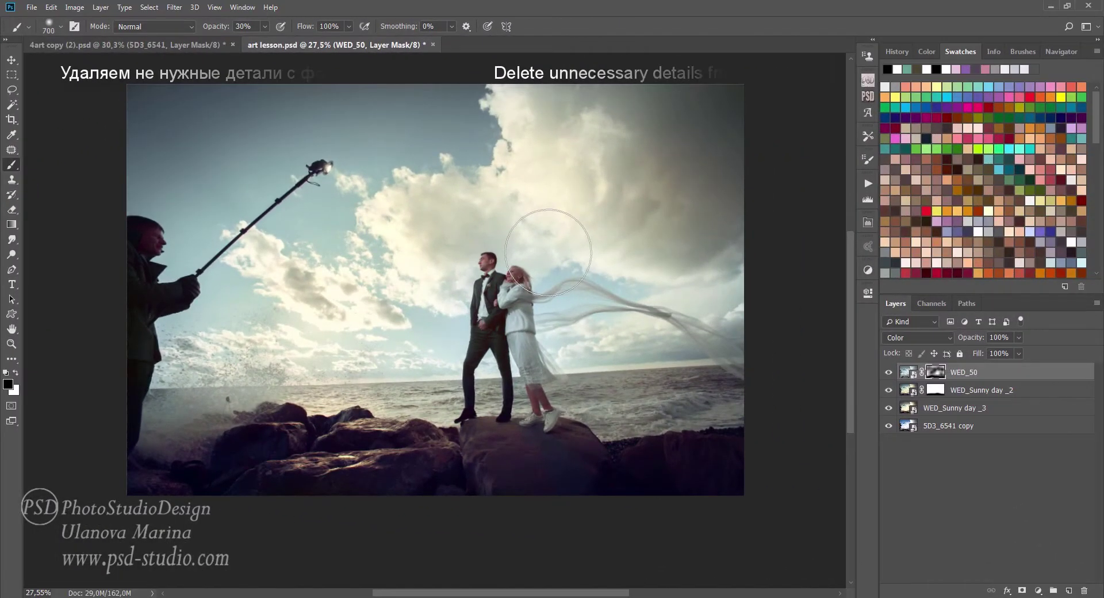
Stamp all visible layers into a new merged layer and pick the content-aware Spot Healing Brush.
key(ctrl+shift+alt+e)
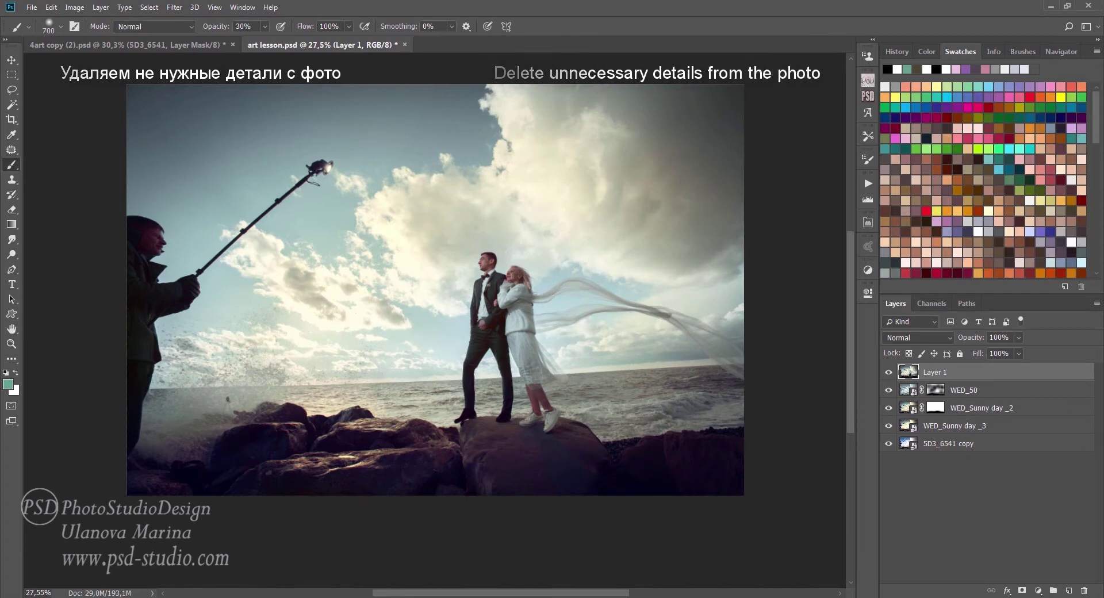
key(v)
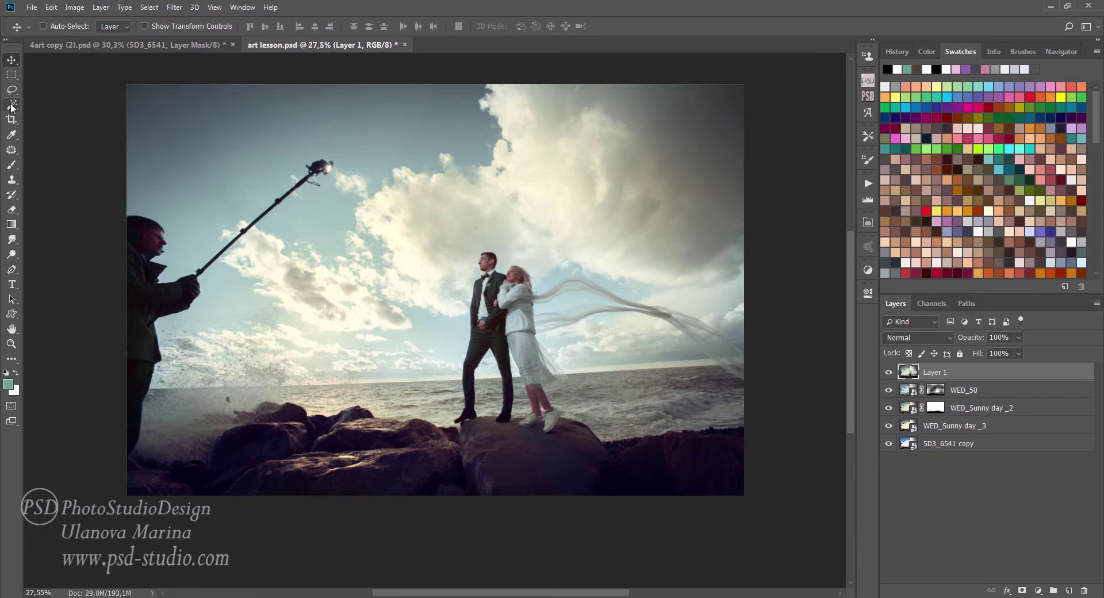
click(12, 150)
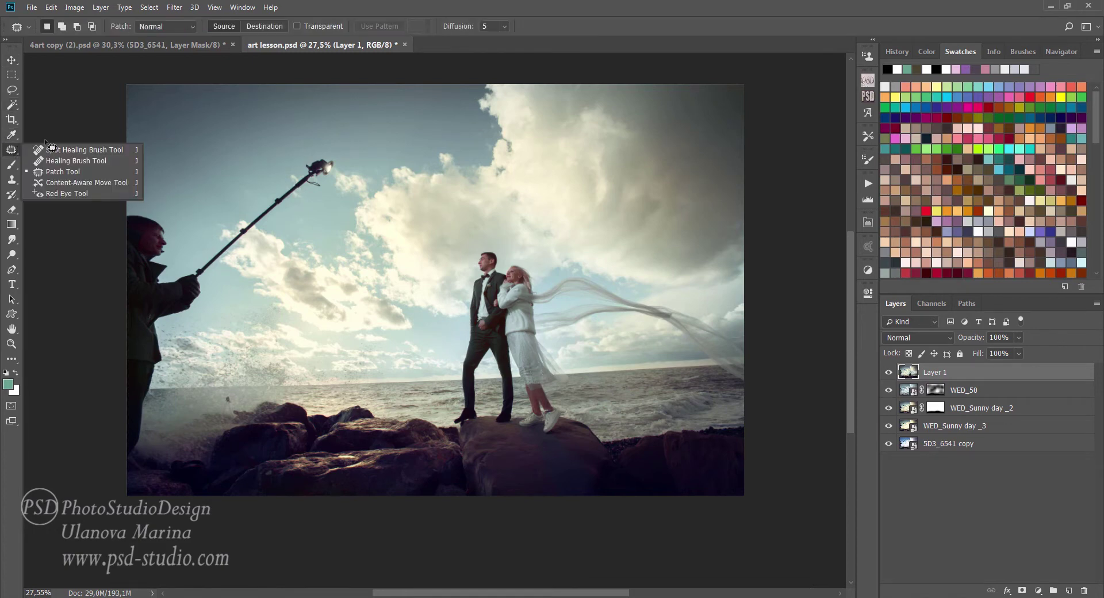
click(49, 150)
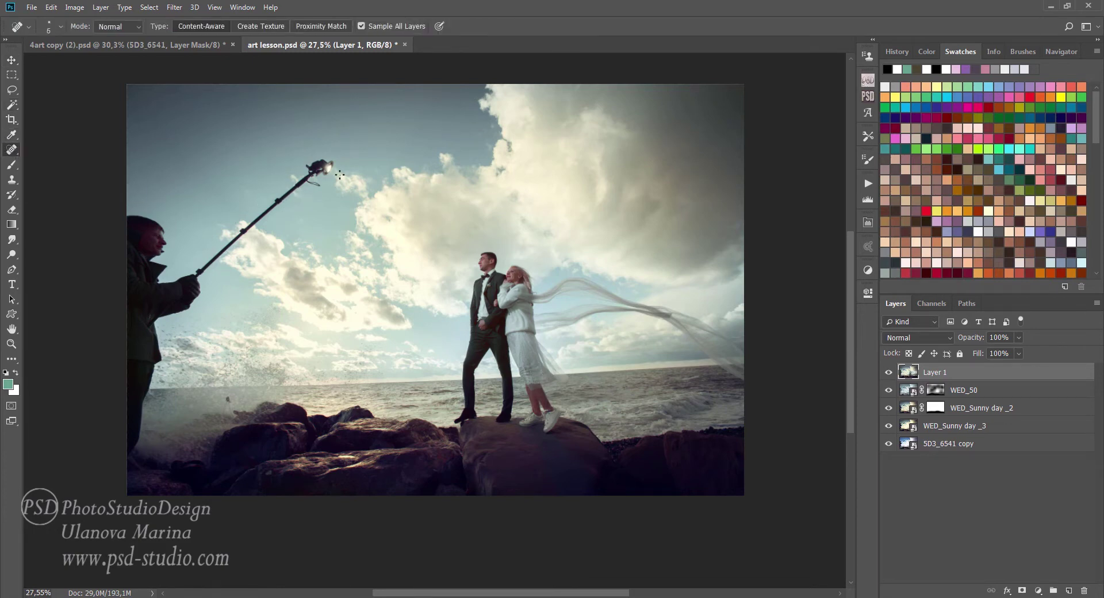
Heal away the object at the left figure's head, two sky specks, and his raised hand.
drag(323, 168, 282, 196)
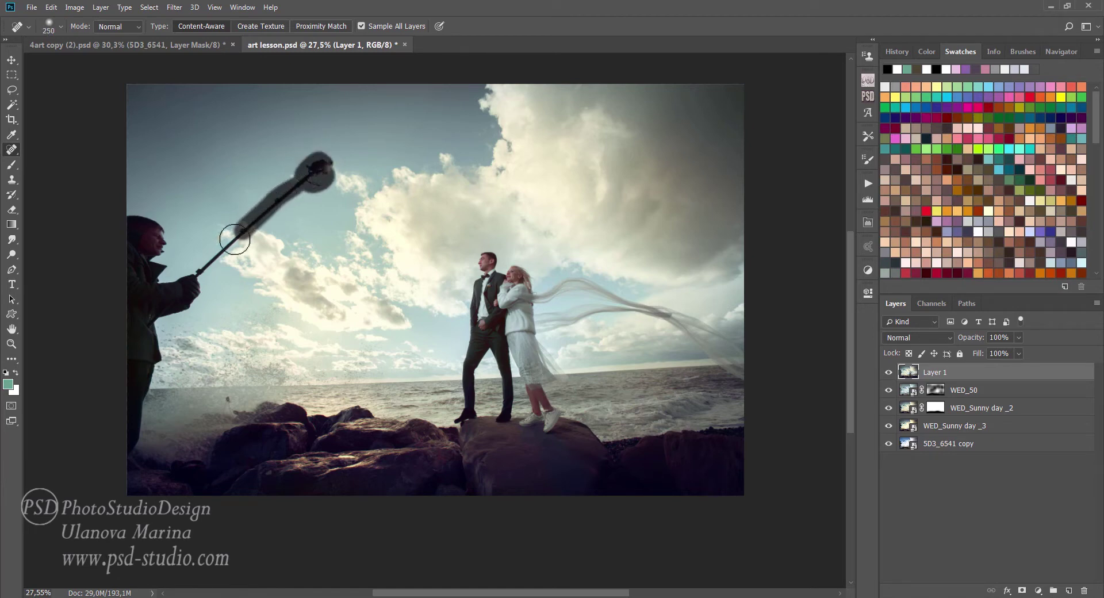
drag(282, 196, 195, 279)
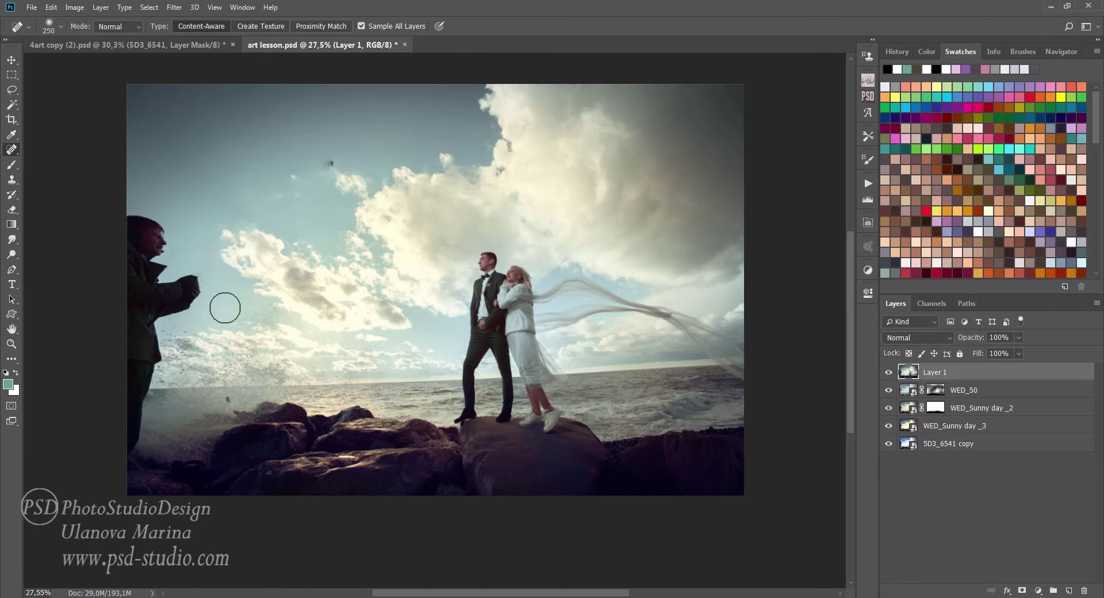
click(331, 162)
click(288, 179)
drag(178, 265, 149, 326)
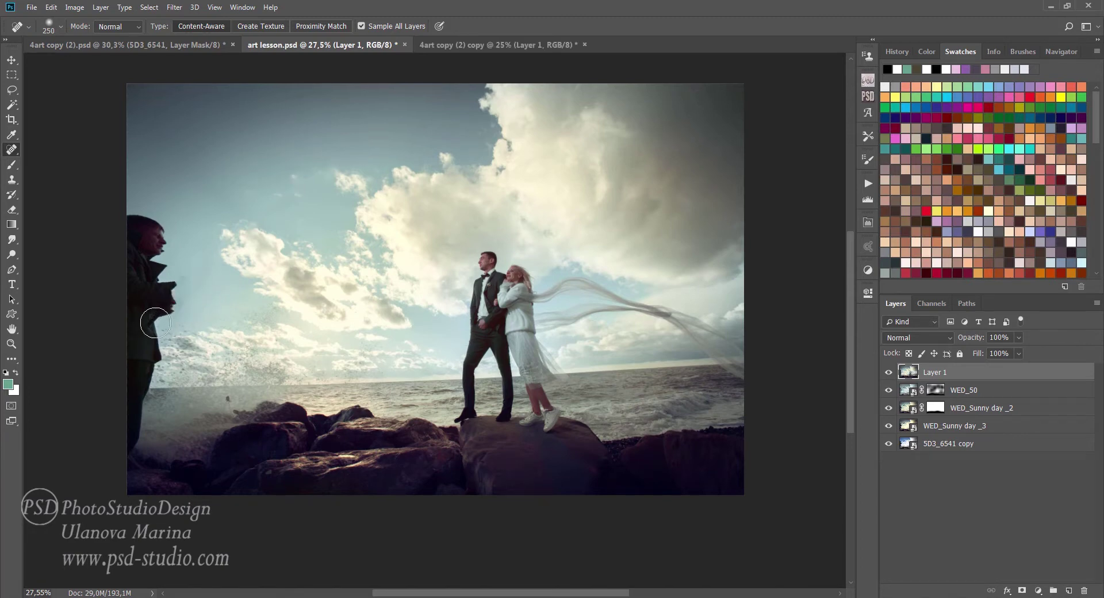
drag(184, 275, 164, 317)
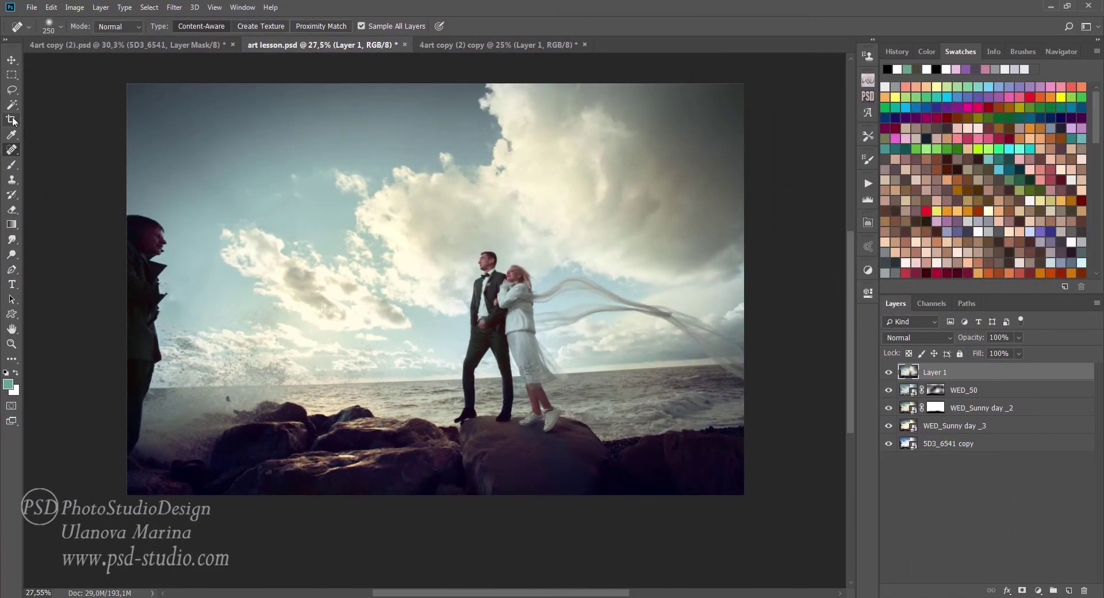
Straighten the photo along the sea horizon and crop the sides in, dropping the left-edge figure.
click(21, 118)
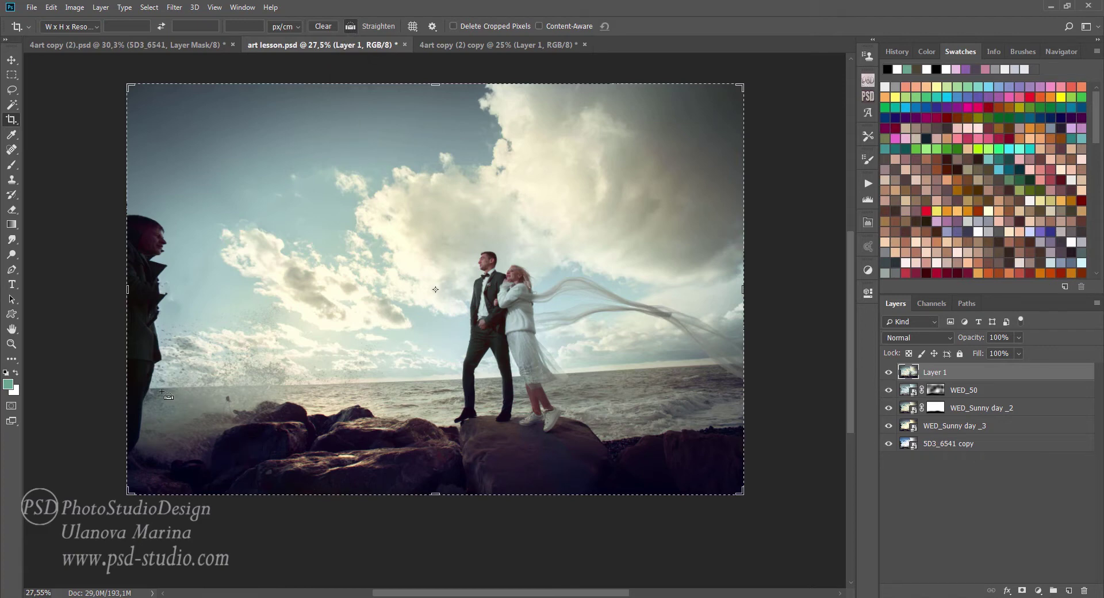
drag(162, 392, 686, 371)
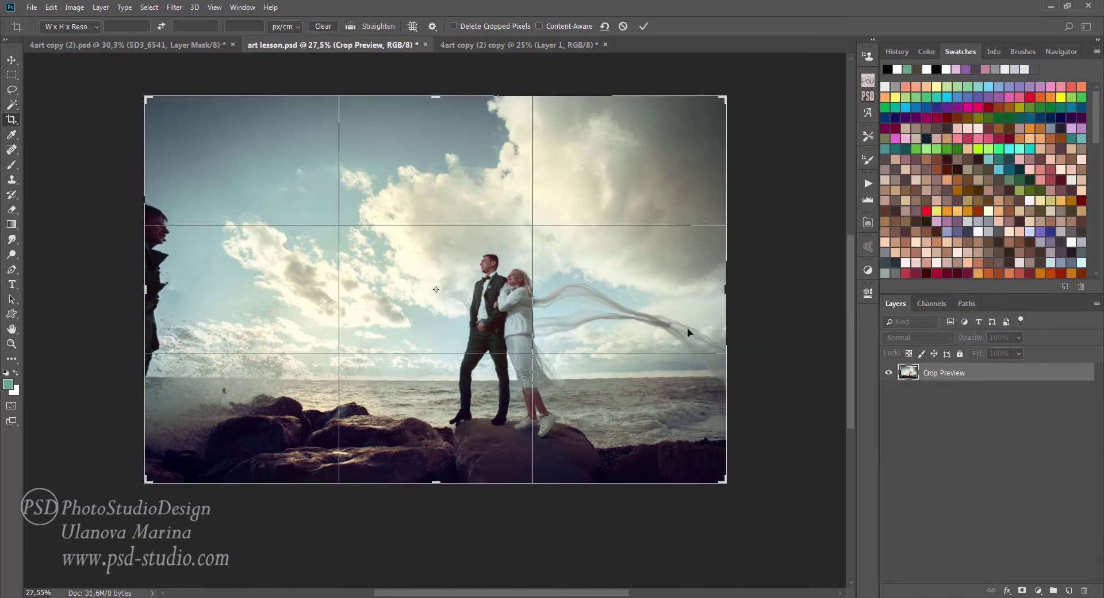
drag(146, 289, 184, 290)
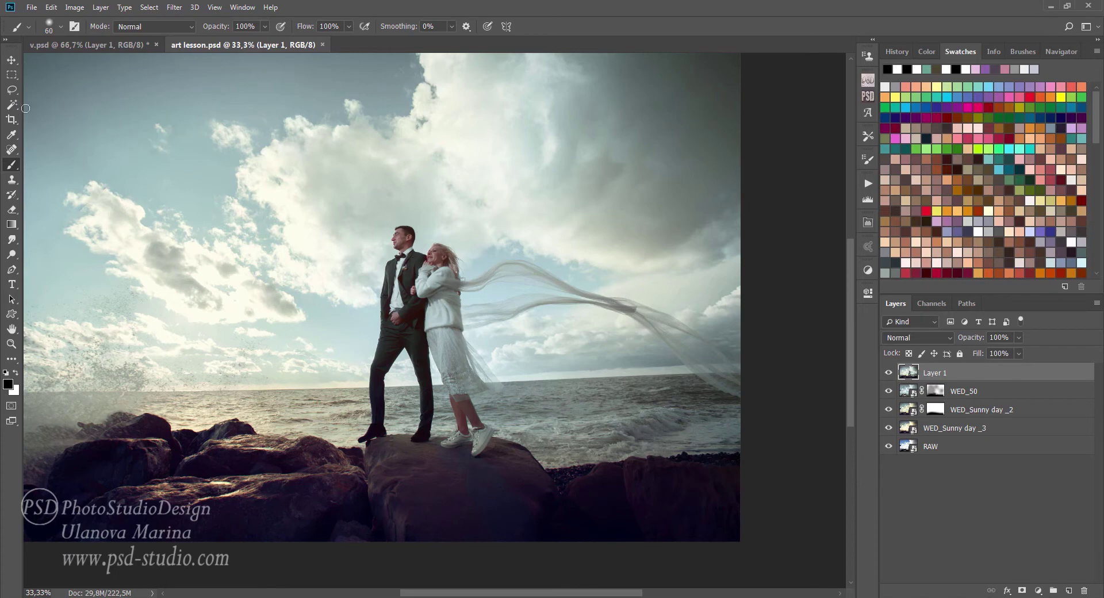
Auto-select the couple with Select Subject and open Select and Mask in subtract mode.
click(14, 105)
click(517, 26)
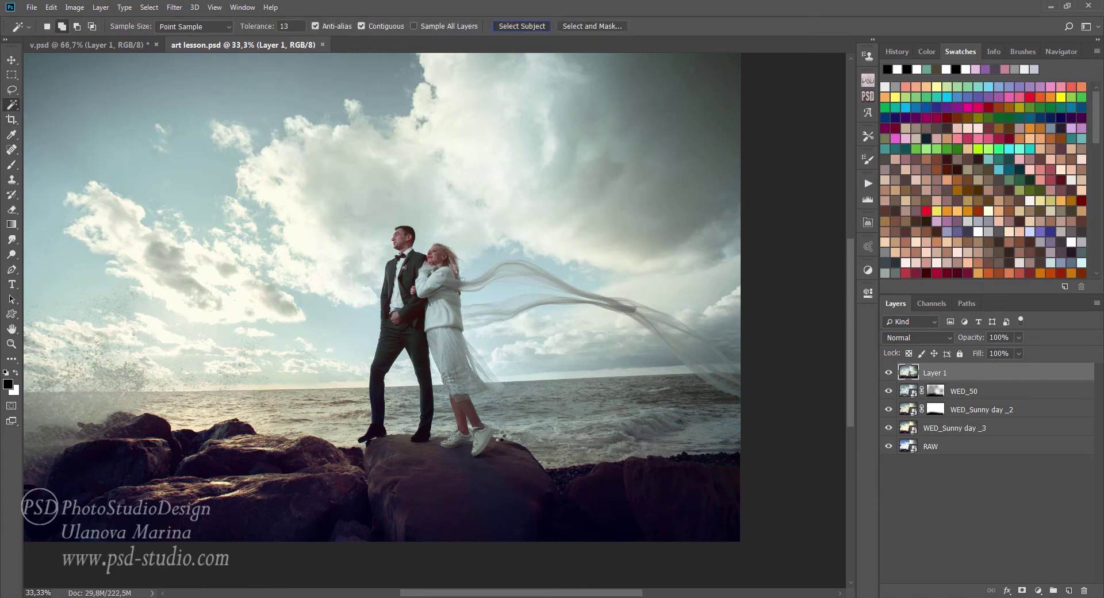
click(580, 28)
scroll(549, 386, up, 3)
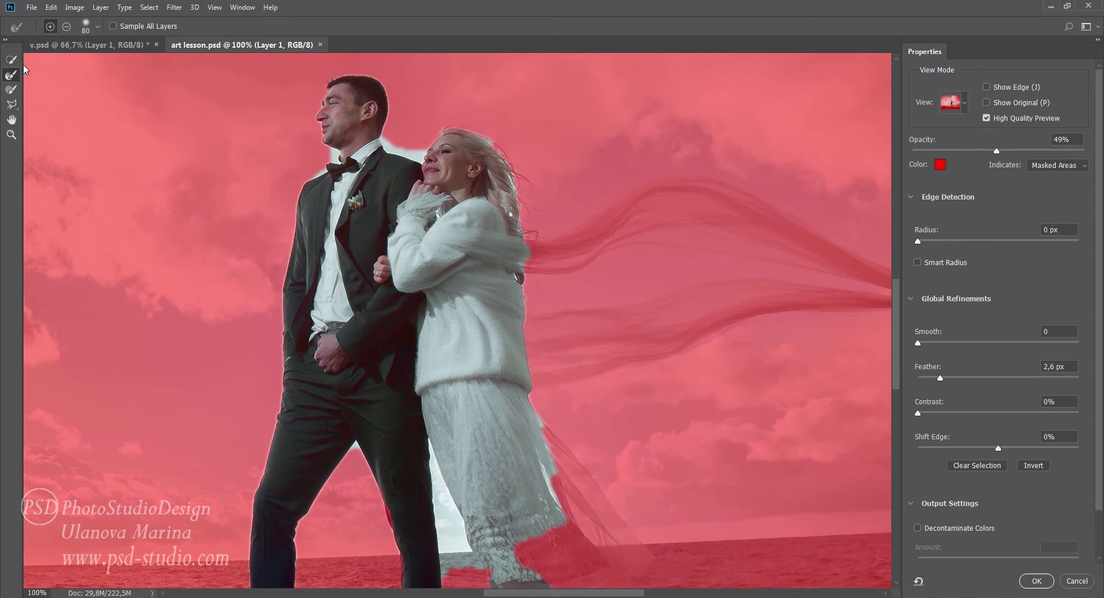
click(11, 60)
click(66, 26)
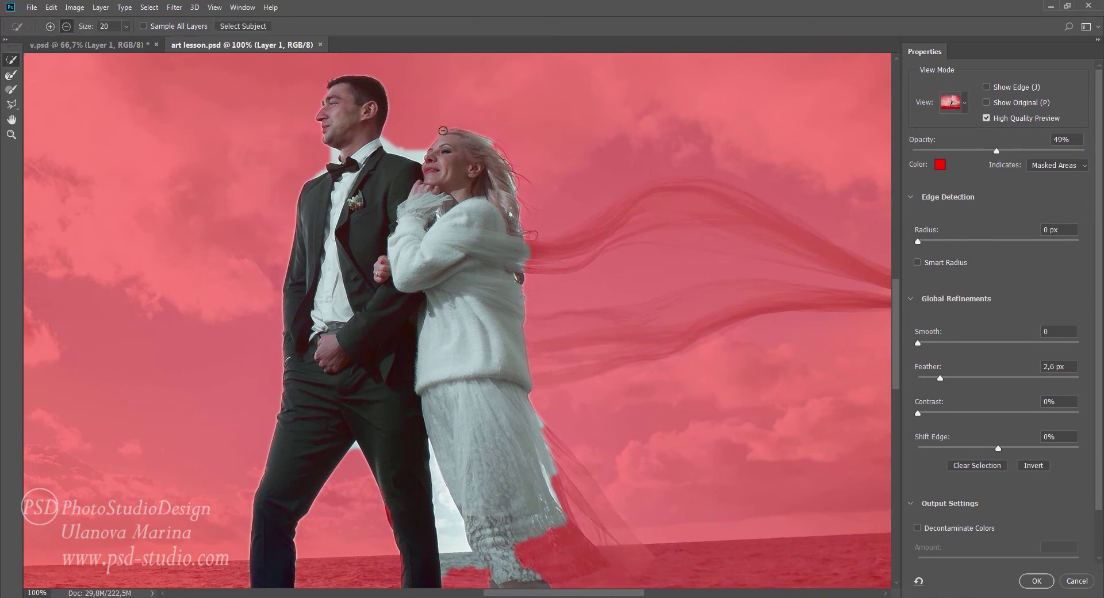
Clean the selection: remove sky gaps and fringes, add the dress, veil, shoes and legs.
mouse_move(421, 153)
mouse_down()
mouse_move(384, 139)
mouse_move(292, 184)
mouse_up()
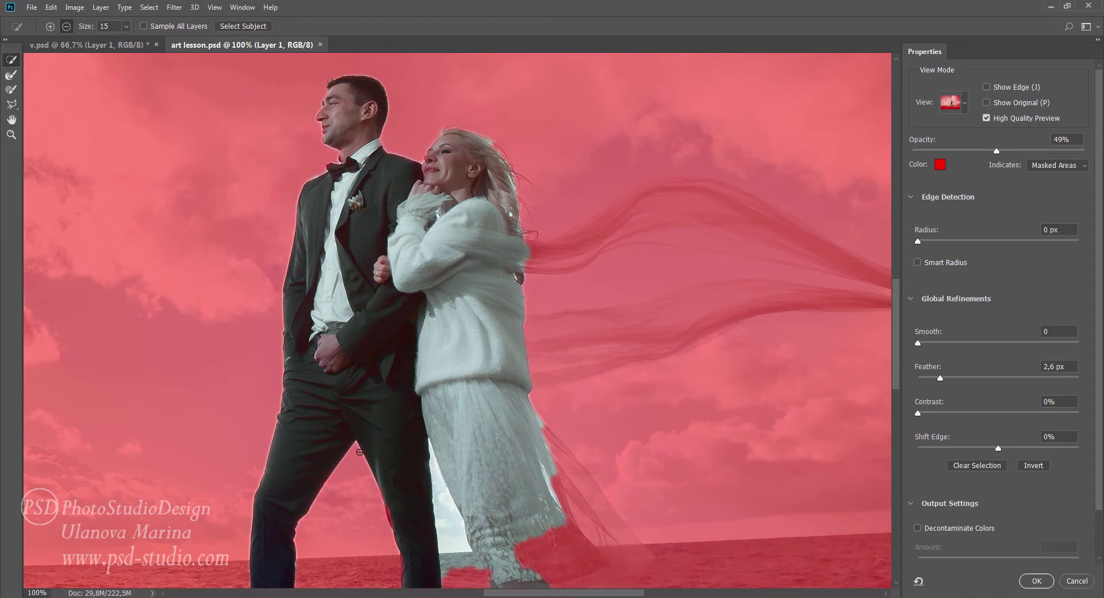
drag(460, 577, 460, 467)
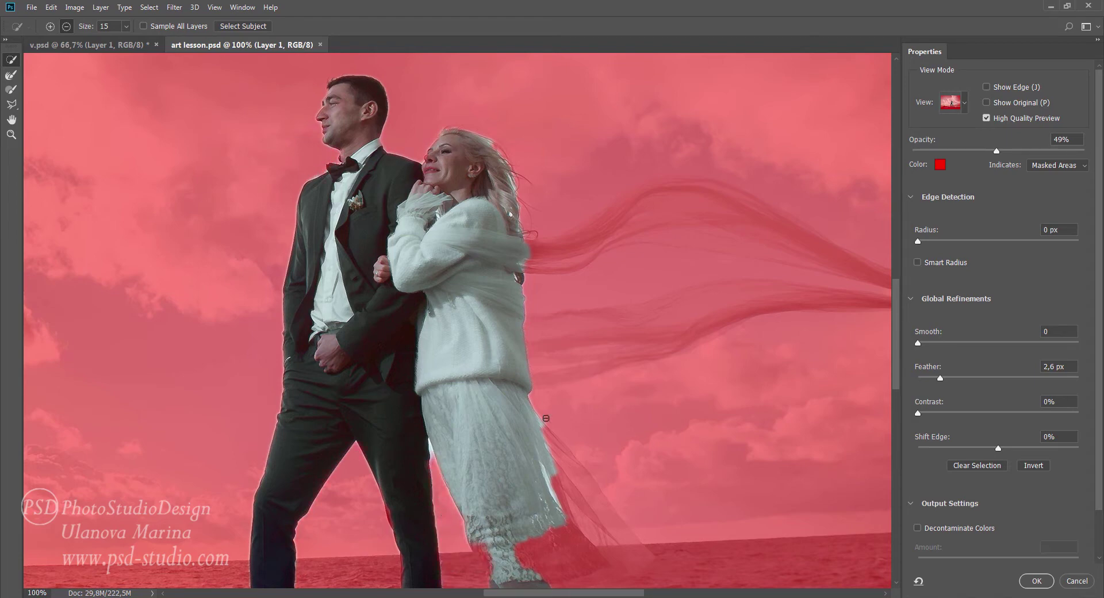
scroll(443, 461, down, 5)
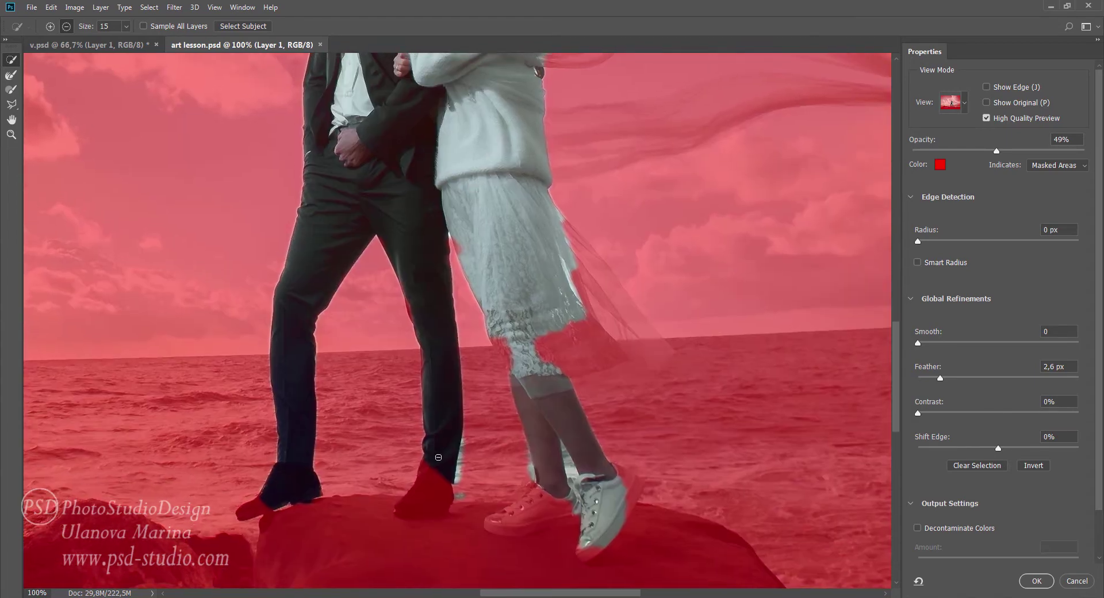
key(alt)
drag(508, 351, 575, 327)
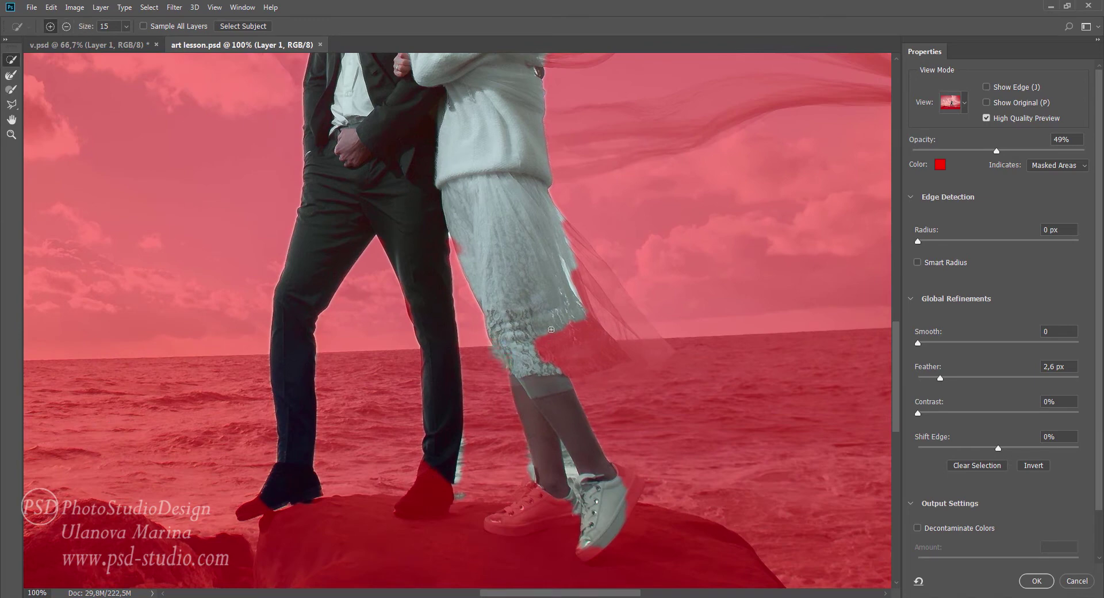
drag(426, 465, 428, 487)
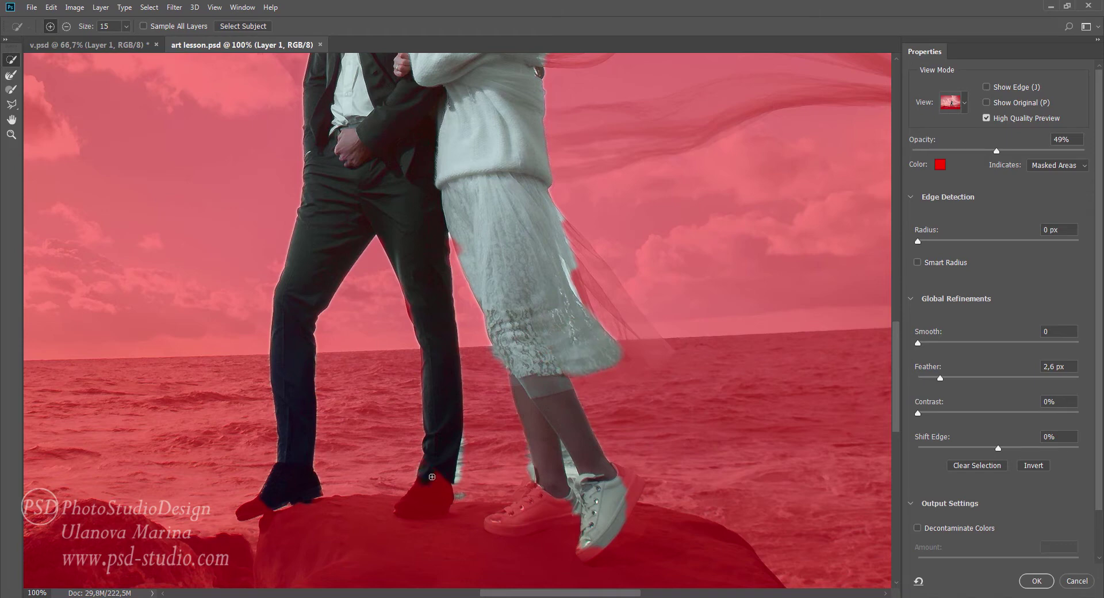
click(249, 512)
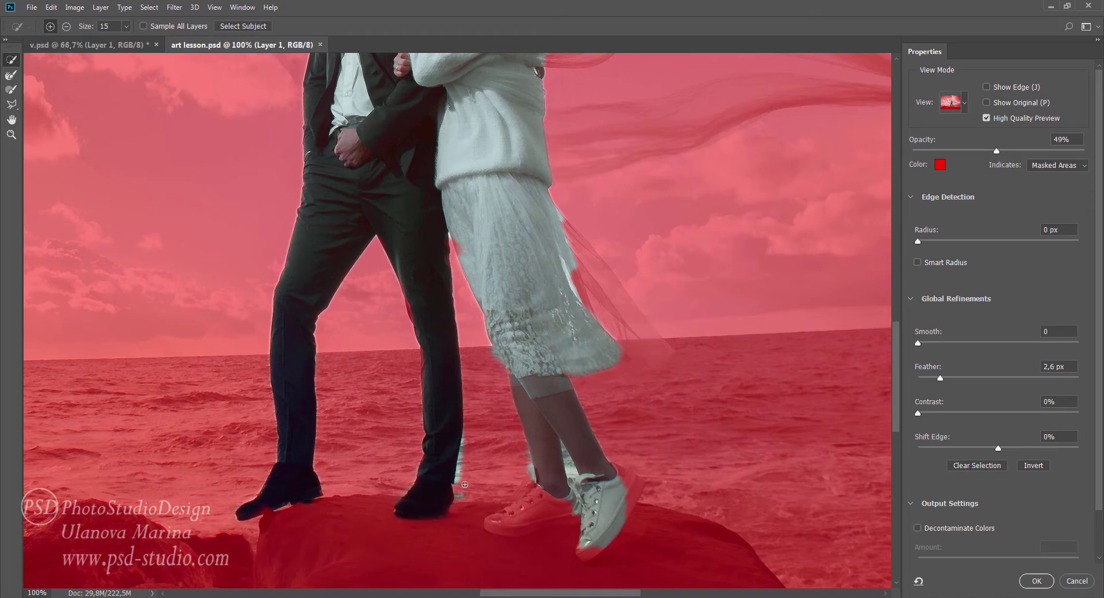
key(alt)
drag(466, 458, 460, 483)
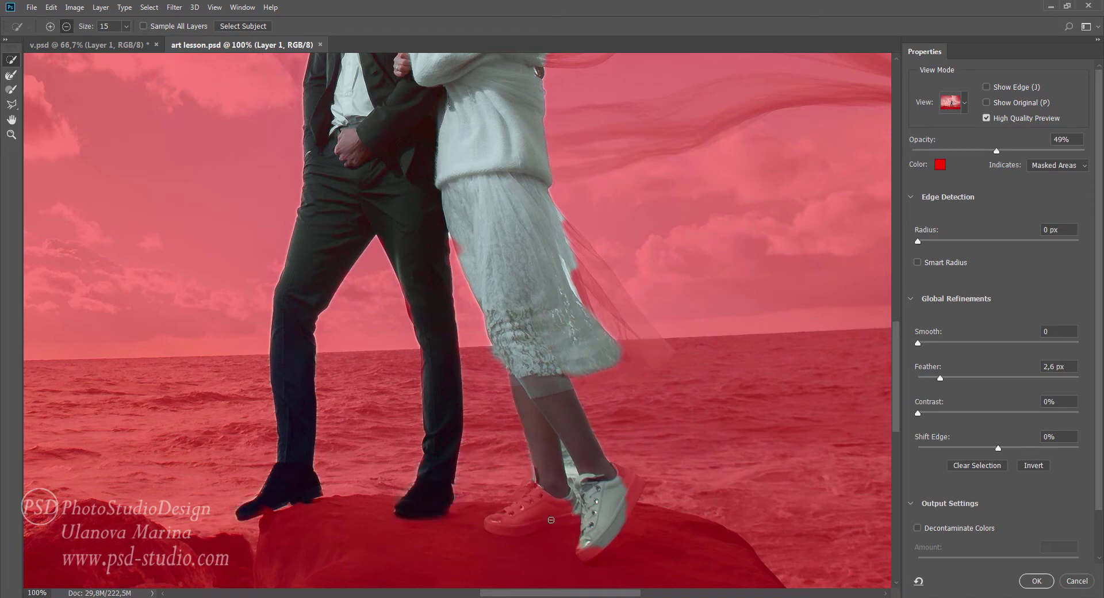
click(558, 491)
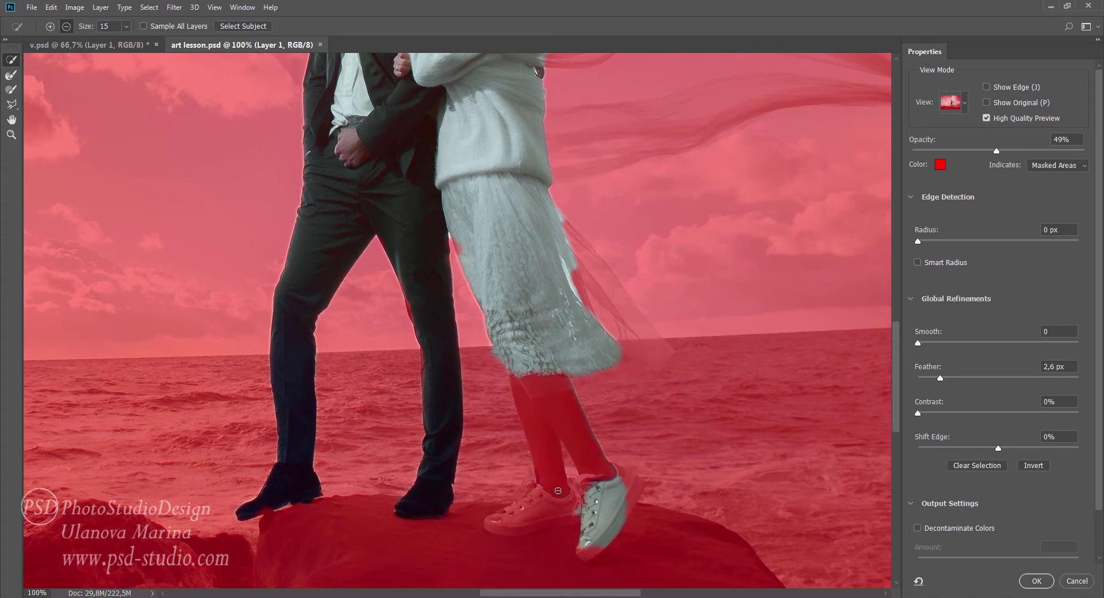
click(528, 385)
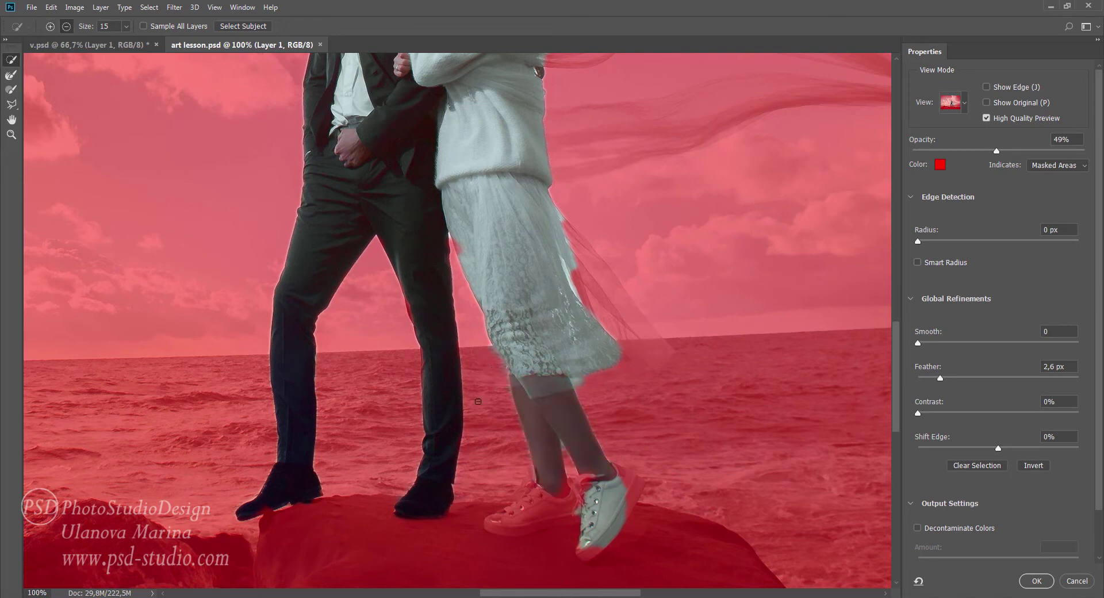
Refine the bride's hair edge and output the cut-out as a new layer with a layer mask.
scroll(543, 497, up, 5)
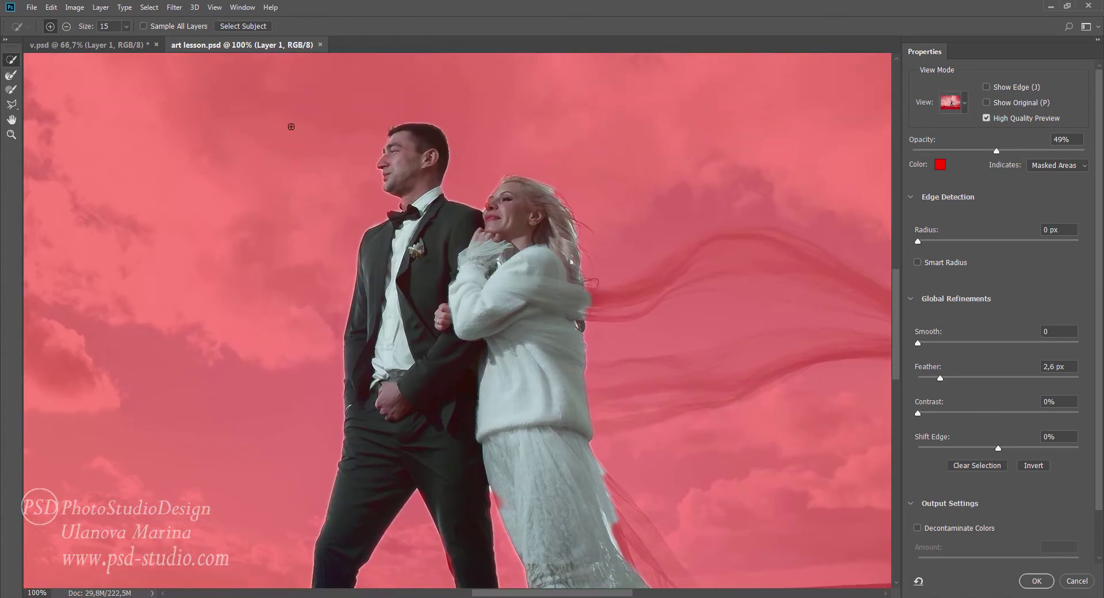
key(r)
mouse_move(544, 212)
mouse_down()
mouse_move(558, 184)
mouse_move(597, 296)
mouse_up()
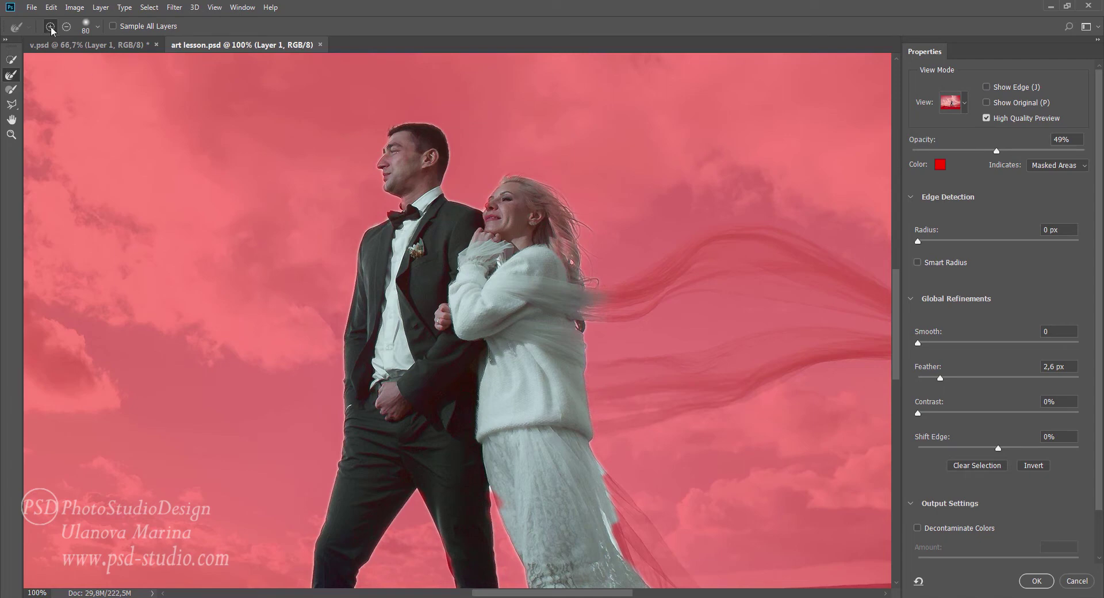
click(11, 61)
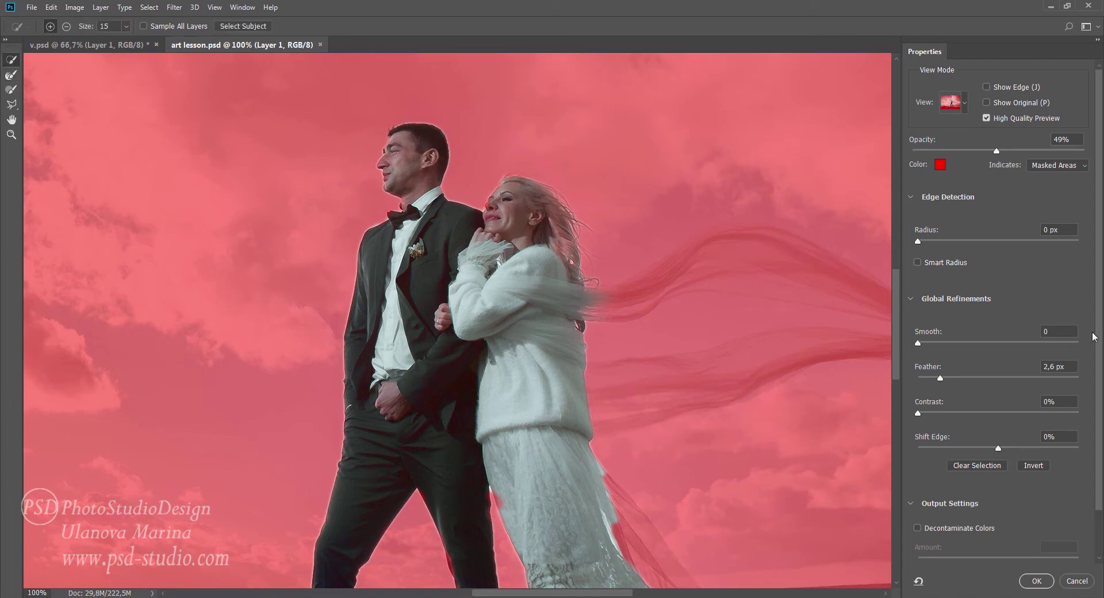
scroll(1059, 437, down, 2)
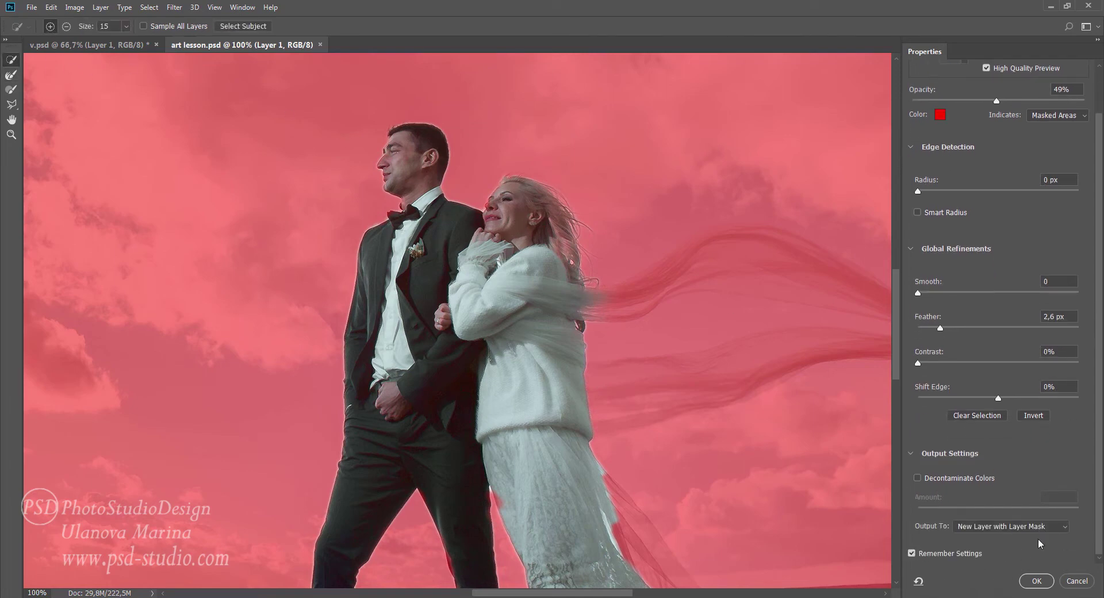
click(1037, 582)
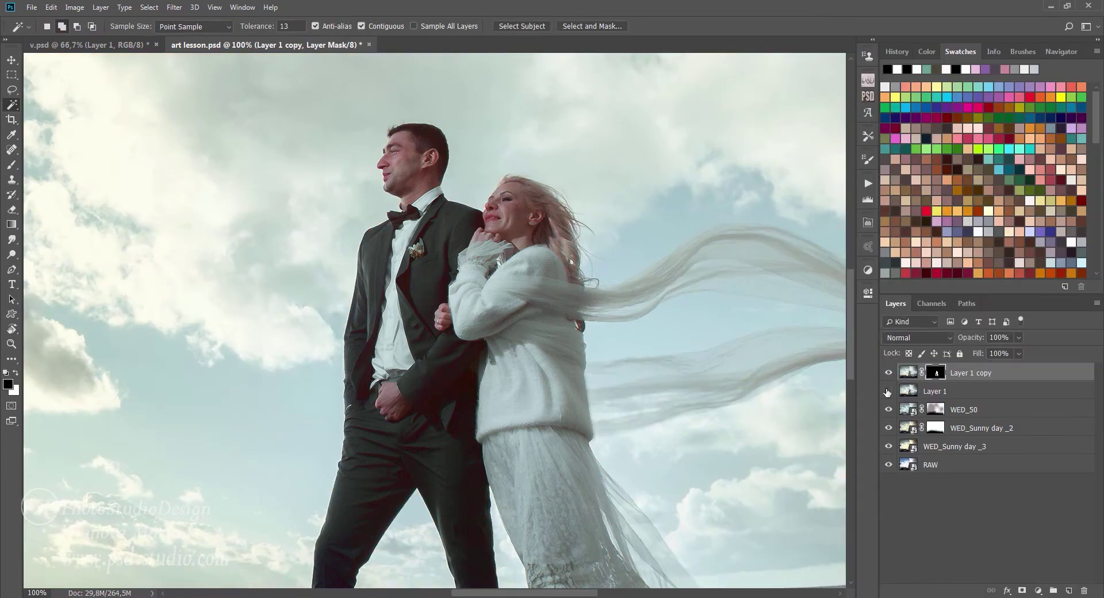
Hide the background layers and touch up the mask around the bride's face with a small white brush.
drag(890, 410, 889, 464)
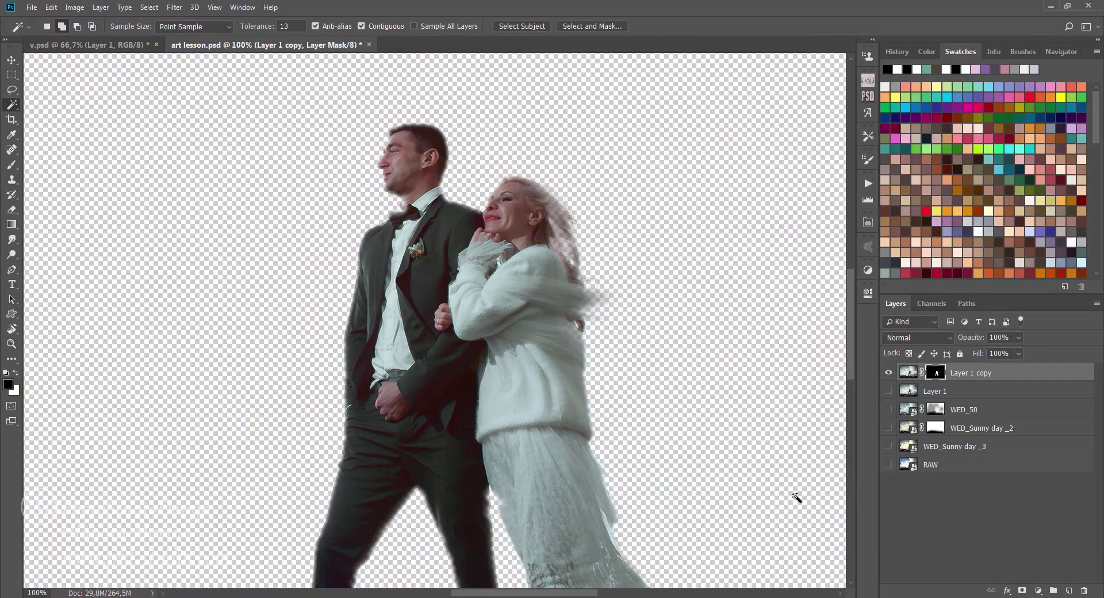
ctrl+click(503, 233)
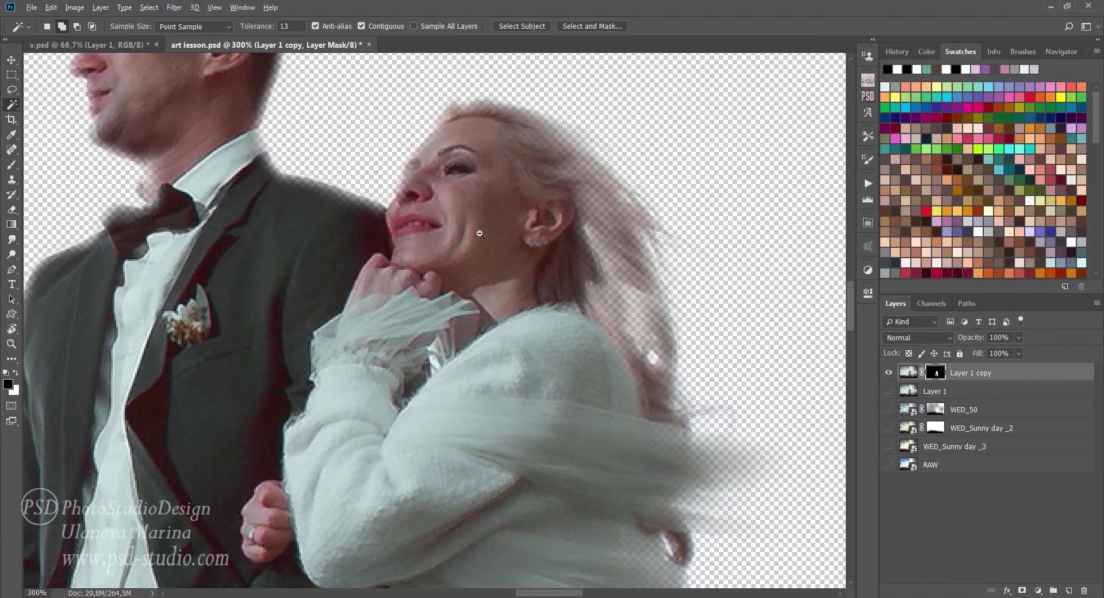
ctrl+alt+click(481, 234)
key(b)
key(x)
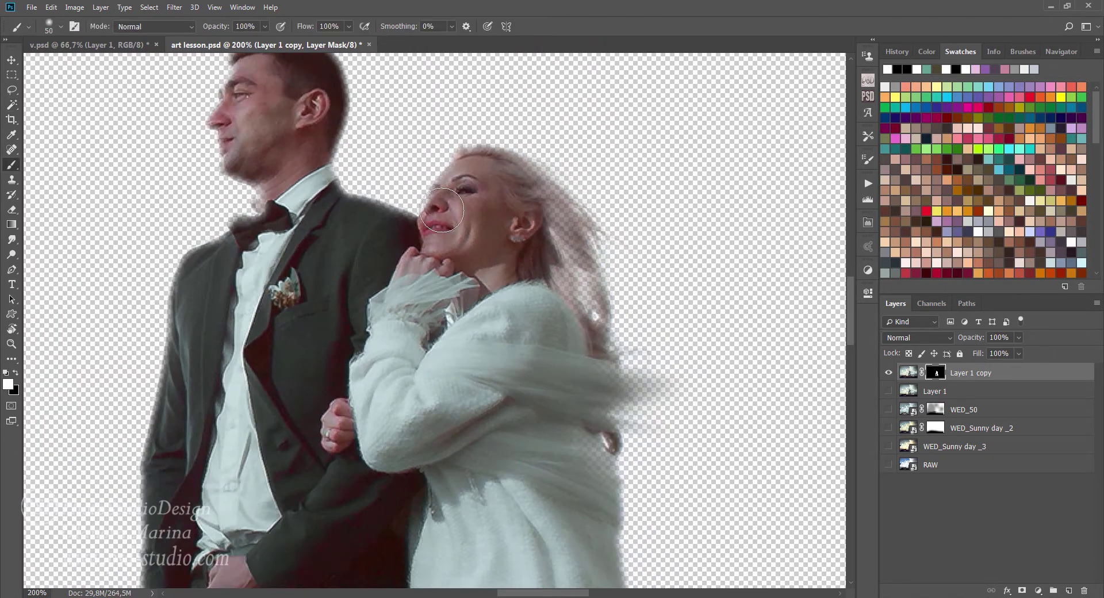
key(bracketleft)
key(bracketleft)
key(bracketleft)
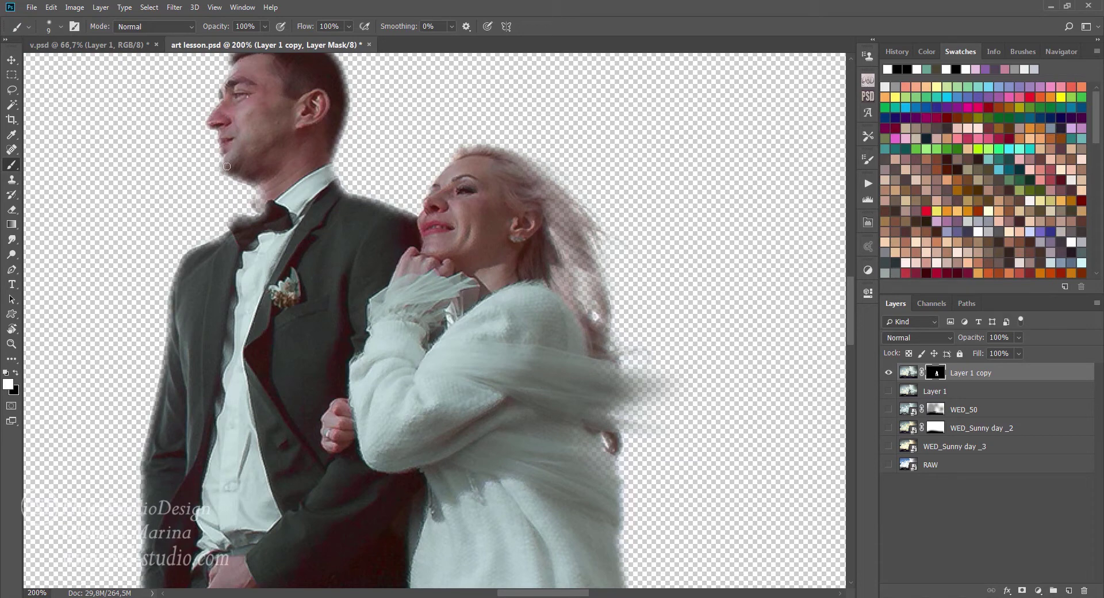
Zoom back out to the whole couple and turn the background layers visible again.
ctrl+alt+click(405, 332)
ctrl+alt+click(461, 337)
ctrl+alt+click(517, 339)
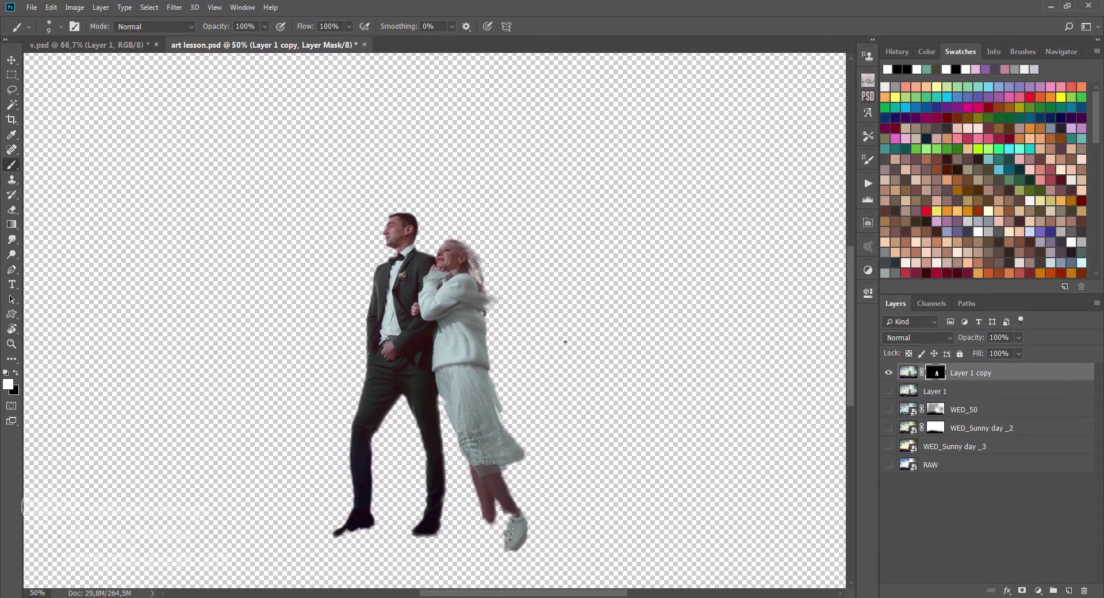
drag(889, 391, 888, 464)
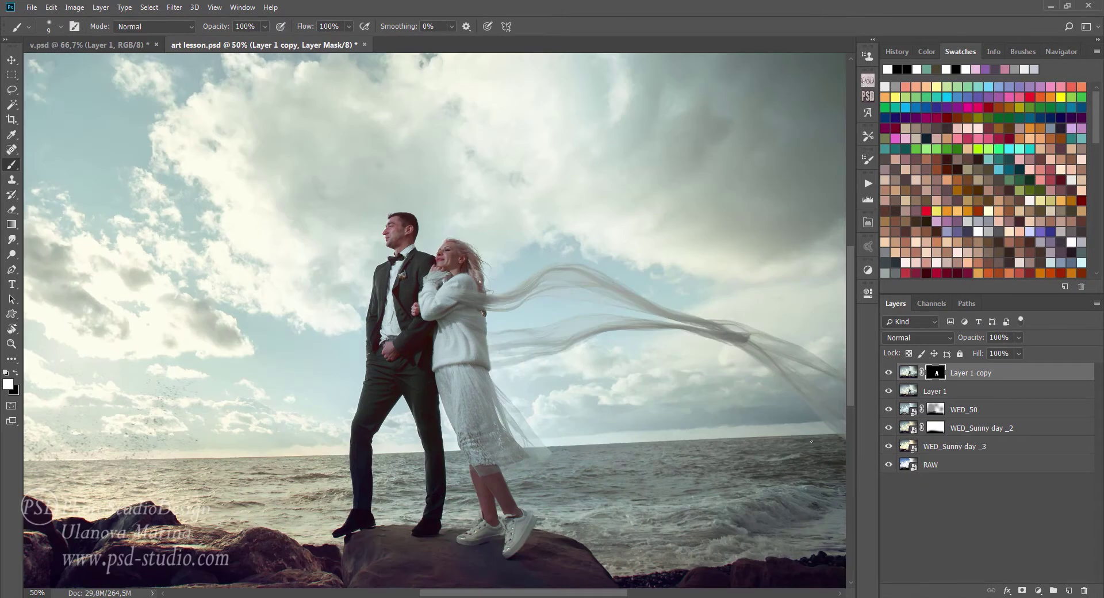
Load the couple's mask as a selection and invert it.
drag(603, 342, 613, 324)
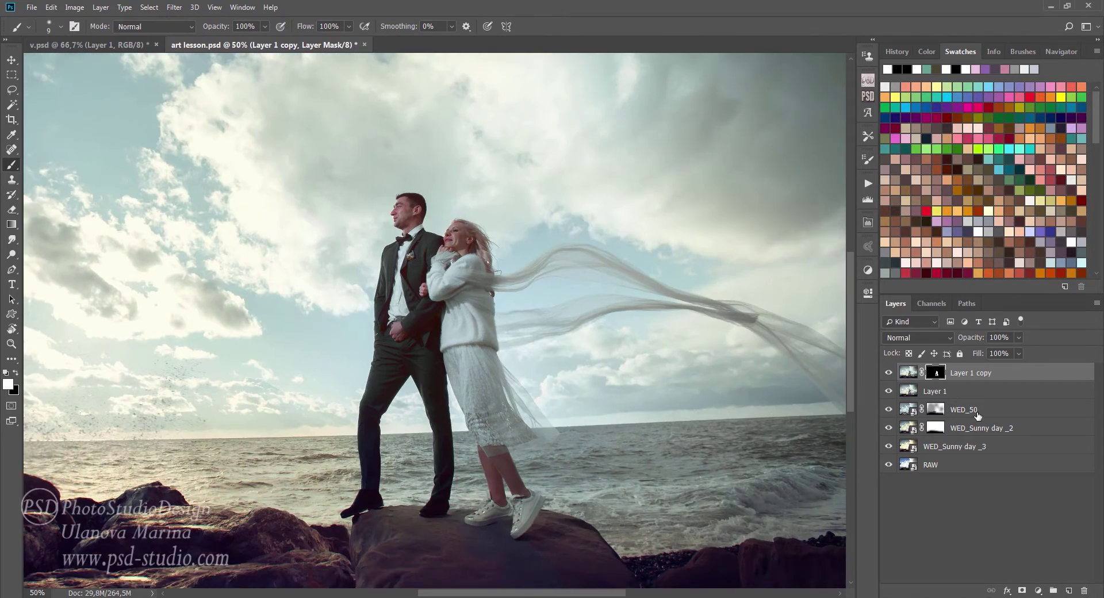
ctrl+click(936, 373)
click(942, 391)
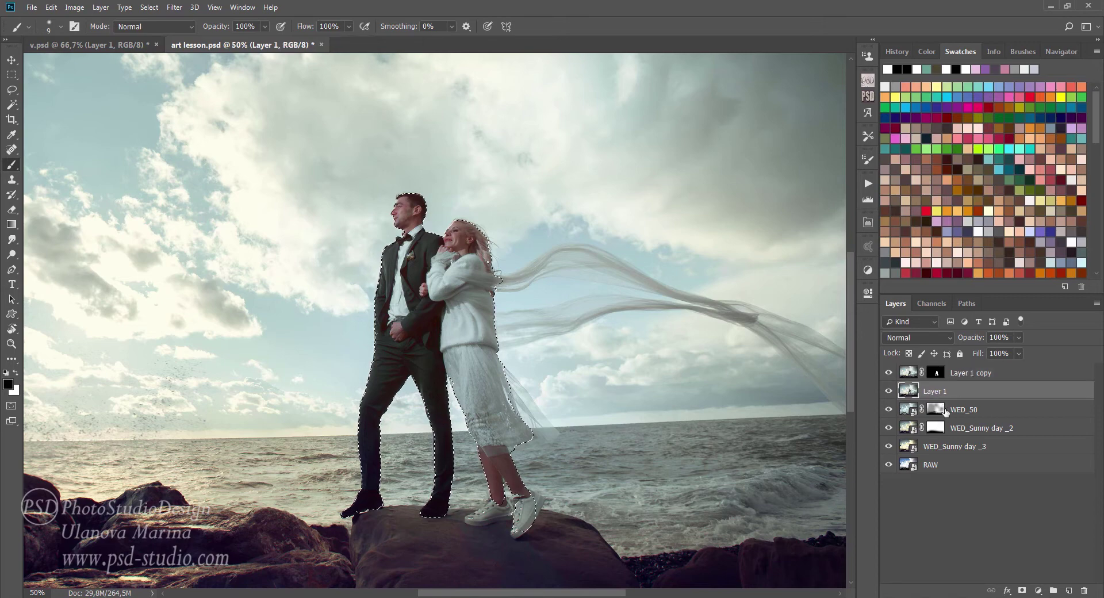
click(938, 373)
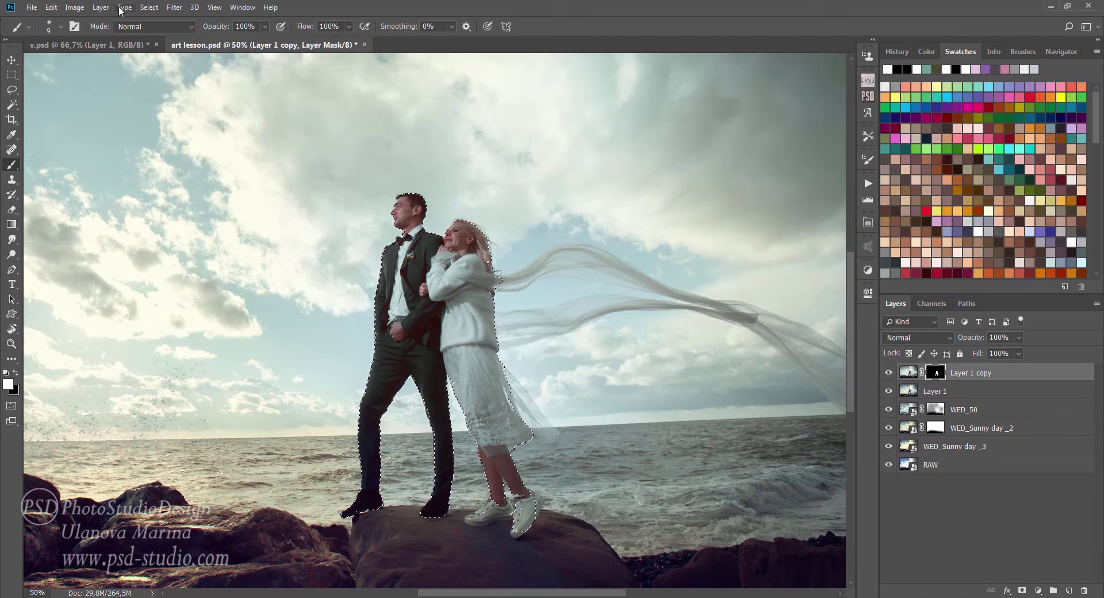
click(148, 8)
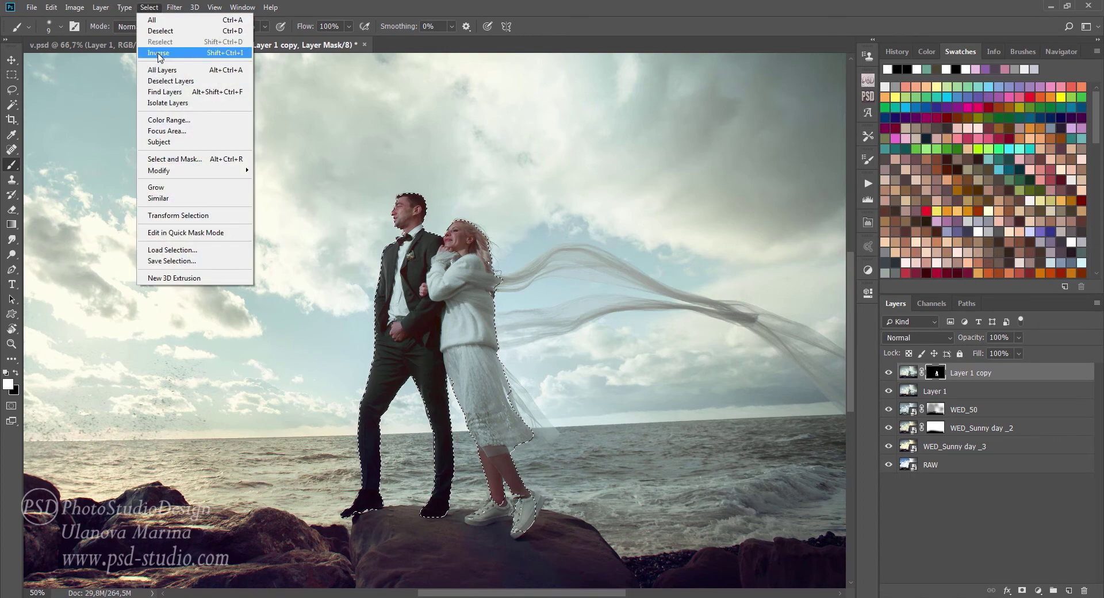
click(170, 53)
Mask Layer 1 with the inverted selection, then reload the couple outline and target WED_50's mask.
click(941, 391)
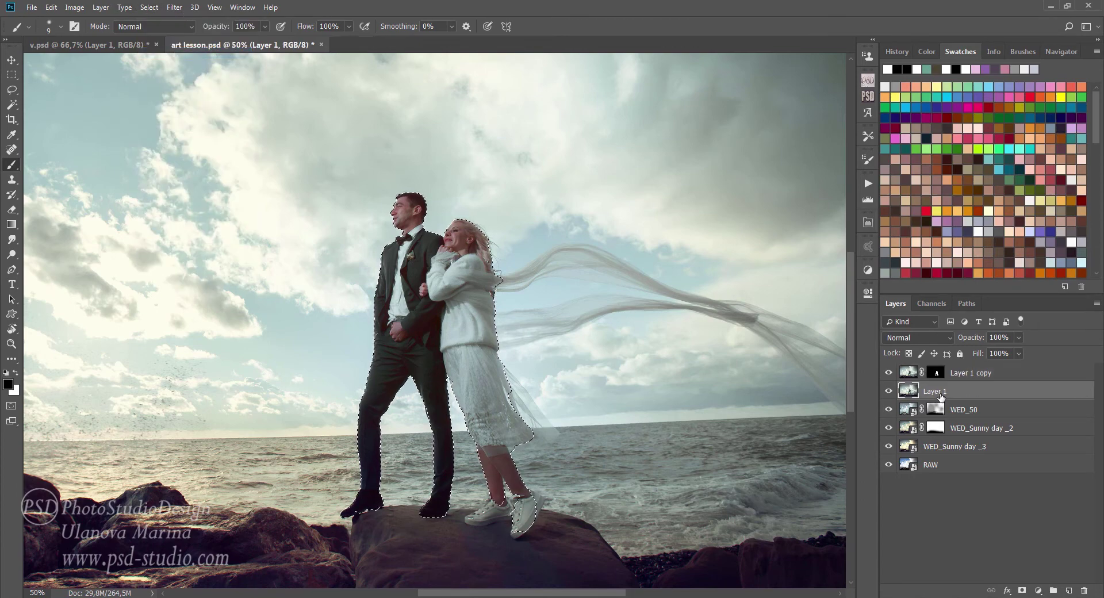
key(x)
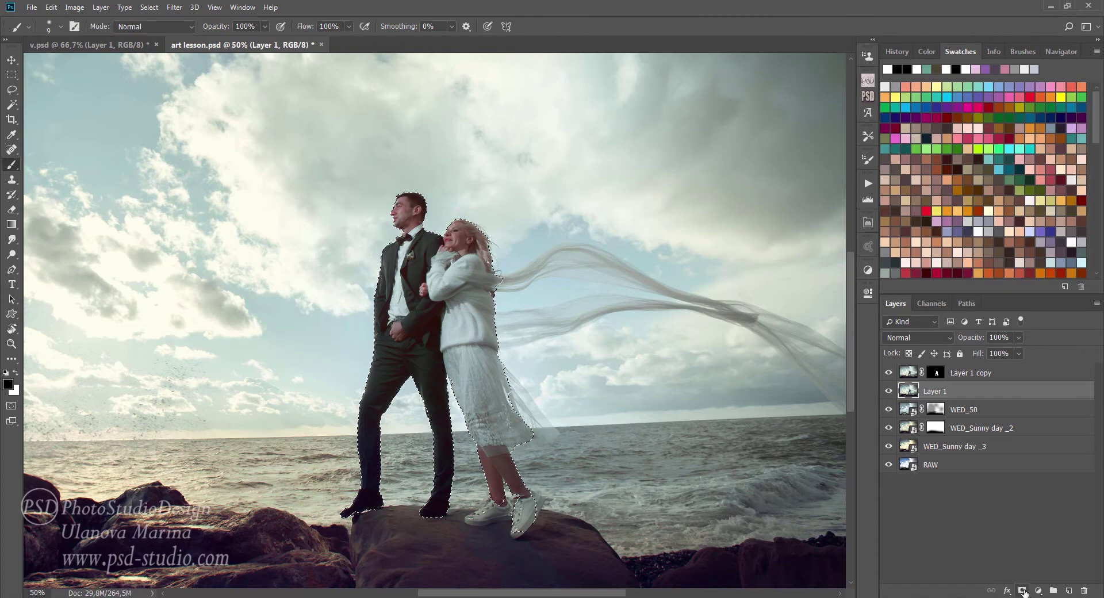
click(1022, 590)
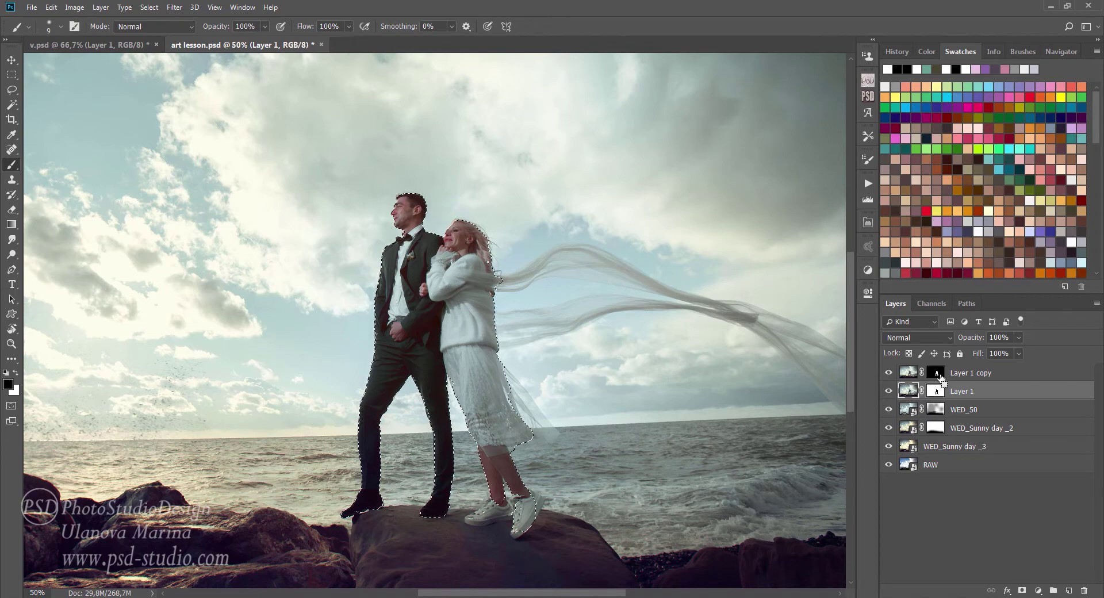
ctrl+click(938, 374)
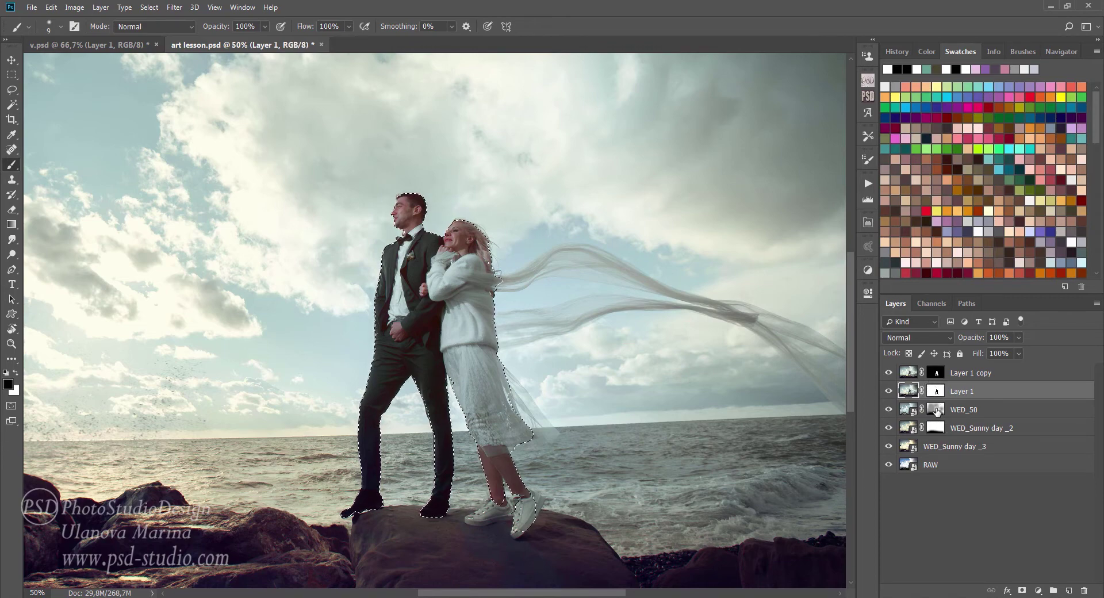
click(936, 409)
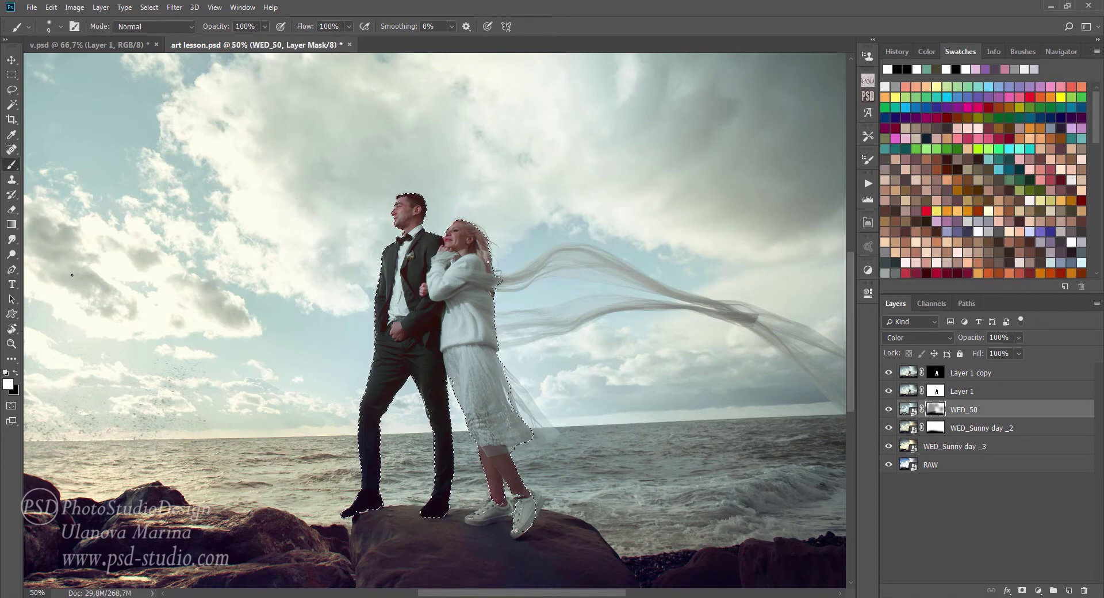
Bucket-fill the couple black on the WED_50 and WED_Sunny day _2 masks, then drop the selection.
click(11, 225)
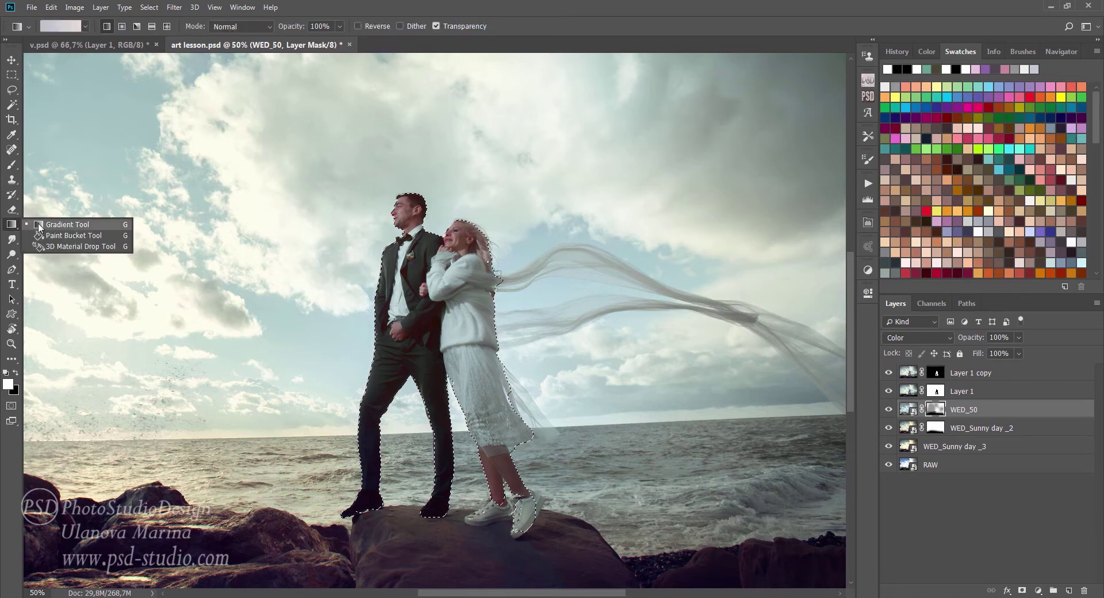
click(69, 235)
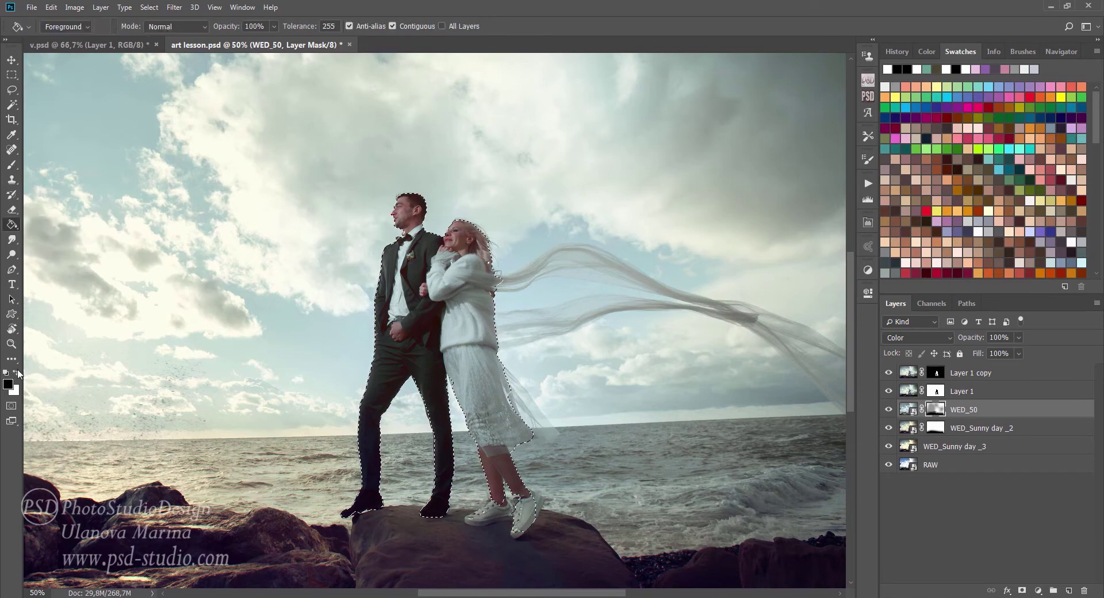
click(16, 372)
click(416, 272)
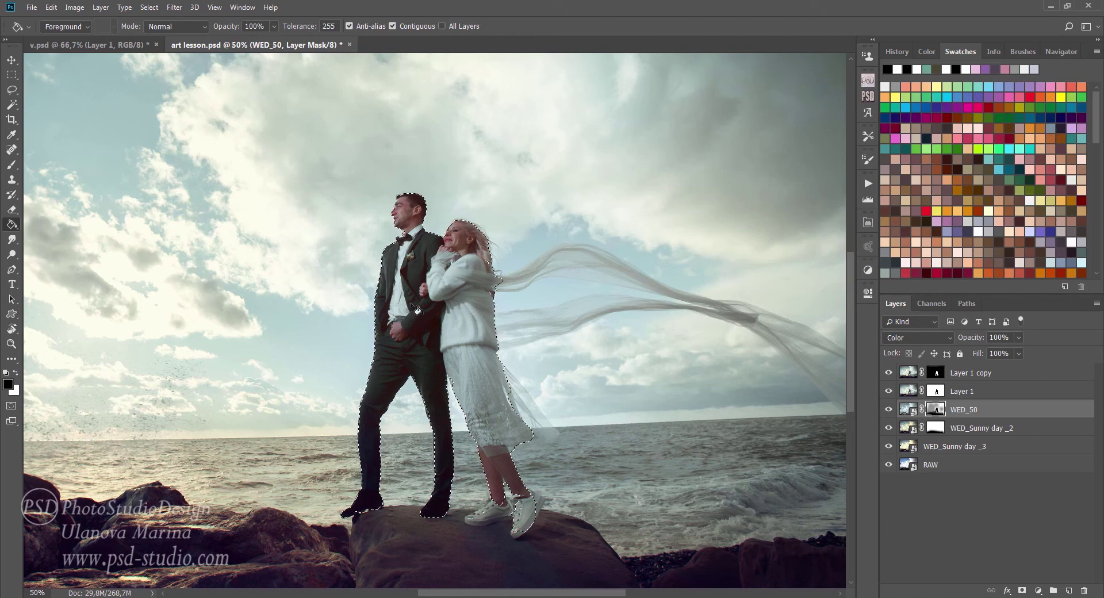
click(938, 428)
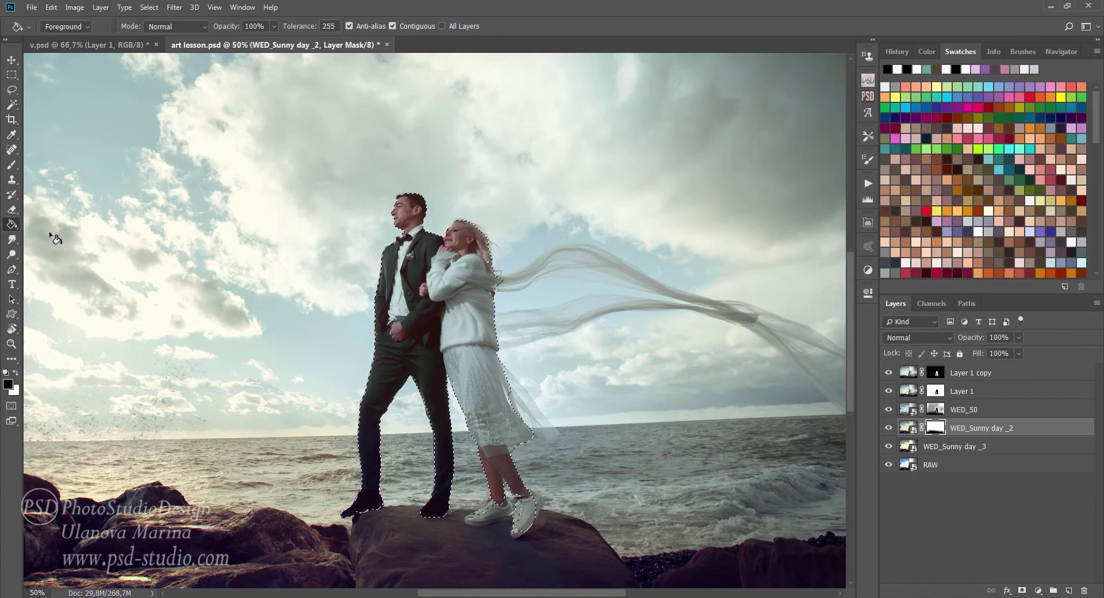
click(408, 284)
key(ctrl+z)
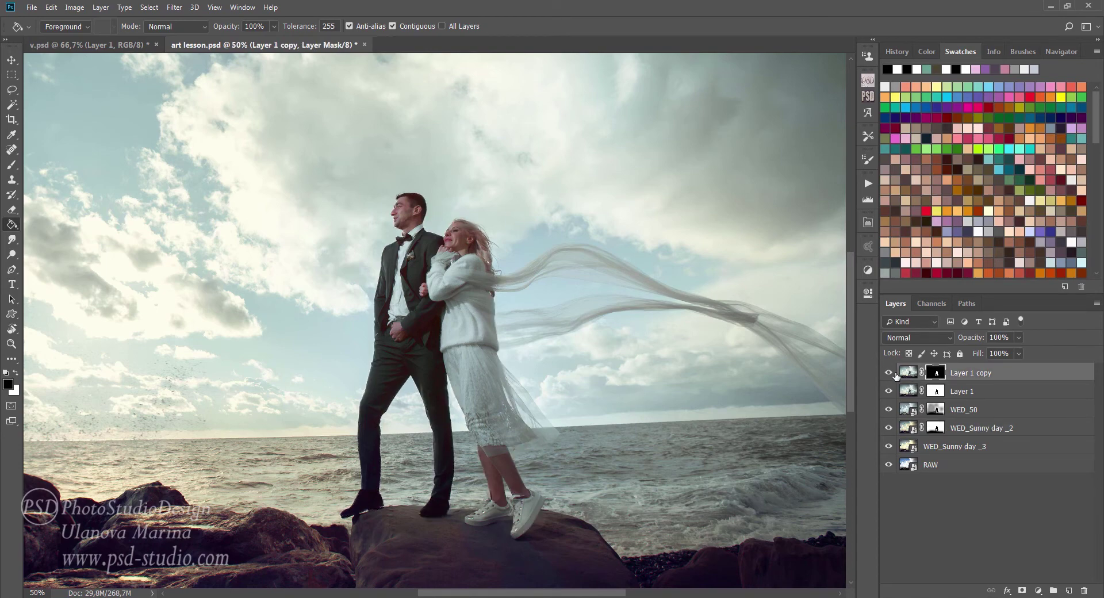
Hide Layer 1 copy and soft-brush the WED_50 mask at 30% opacity around the couple.
click(888, 373)
click(936, 410)
key(b)
key(ctrl+plus)
key(ctrl+plus)
key(x)
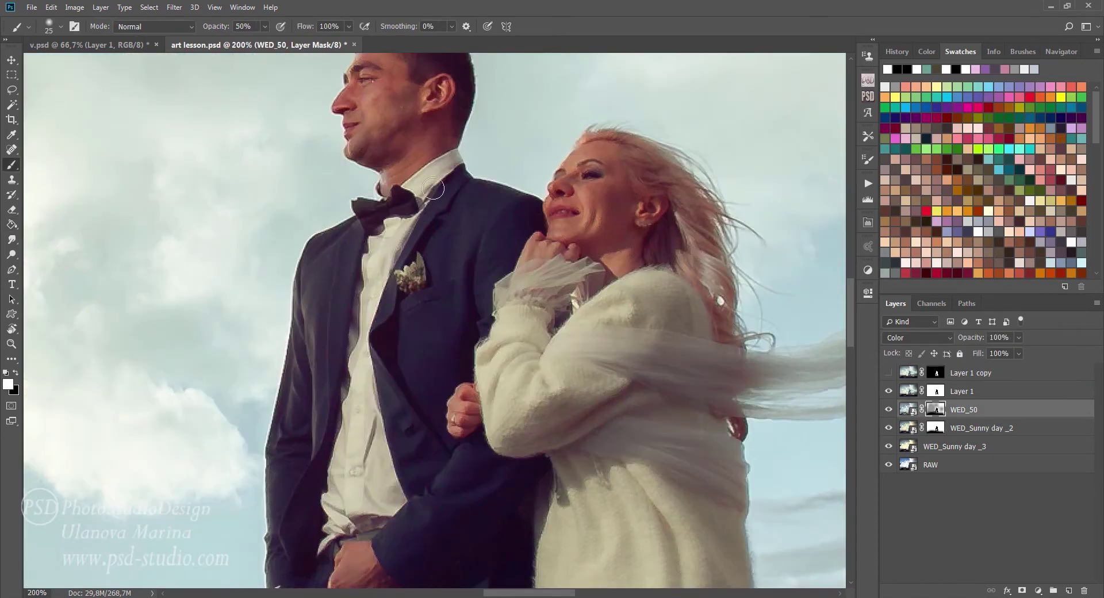
key(3)
key(ctrl+minus)
key(ctrl+minus)
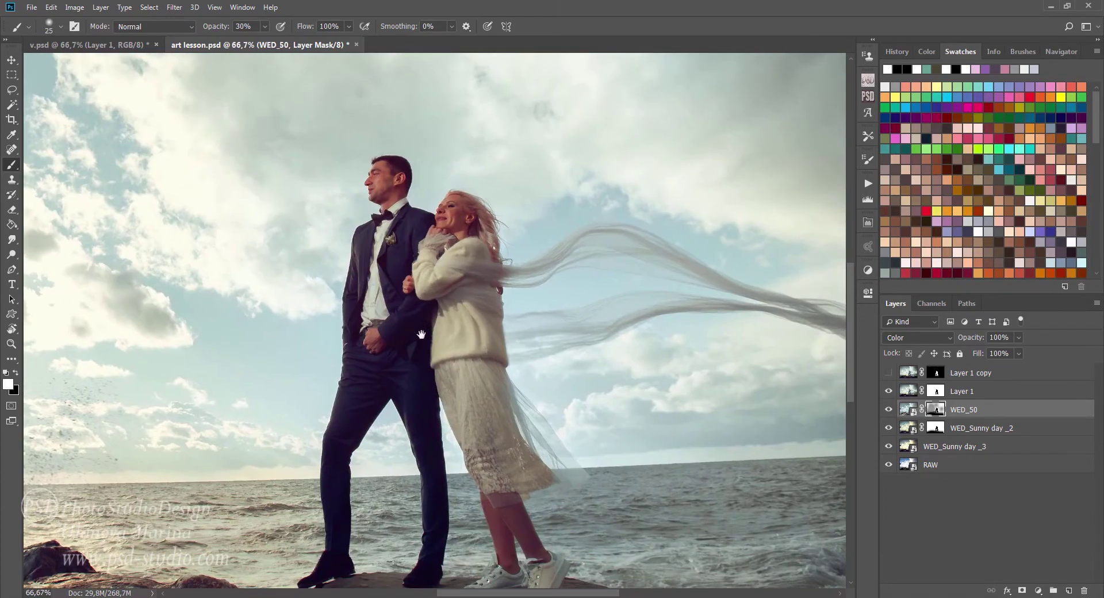
key(bracketright)
key(bracketright)
key(bracketright)
scroll(506, 506, down, 3)
key(bracketleft)
key(bracketleft)
key(bracketleft)
key(3)
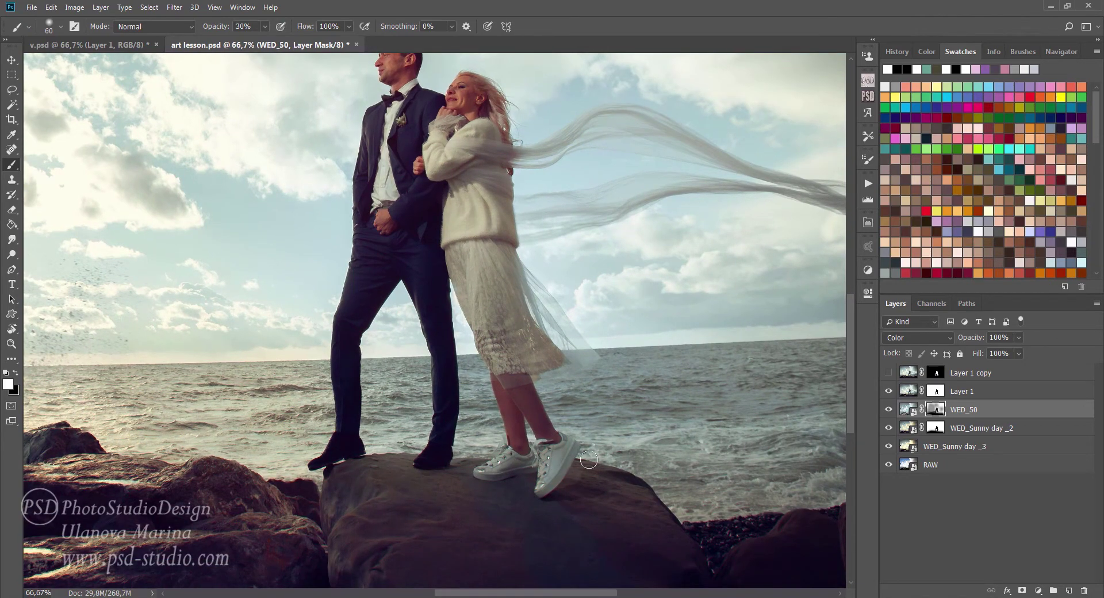
key(x)
Toggle layers on and off to compare, then continue with a larger 10% opacity white brush.
click(889, 429)
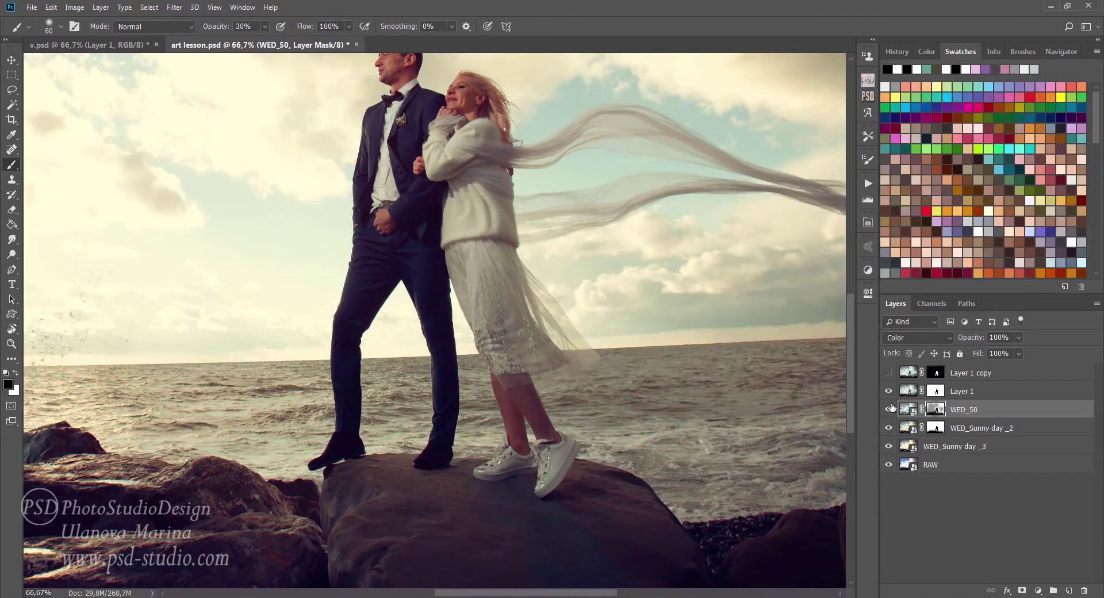
click(889, 428)
click(889, 409)
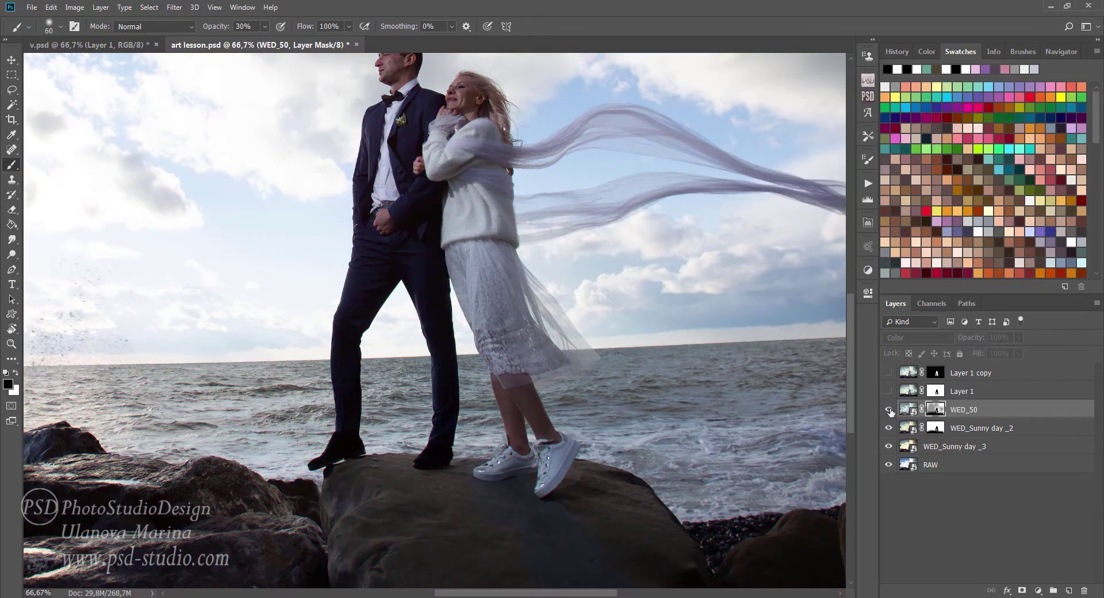
click(889, 409)
key(1)
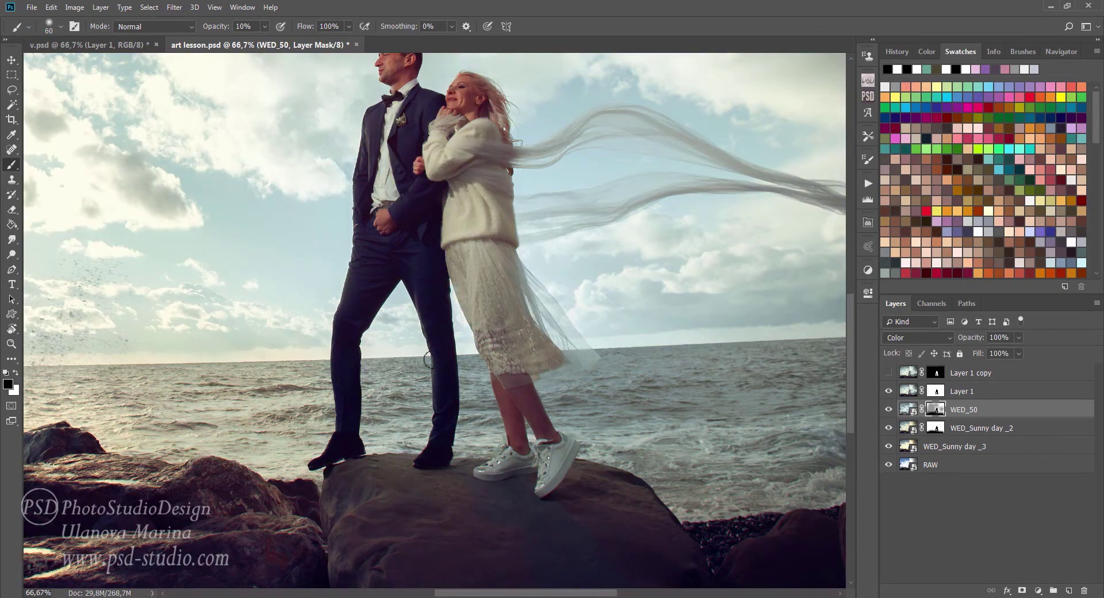
key(bracketright)
key(bracketright)
key(x)
key(bracketright)
key(bracketright)
key(bracketright)
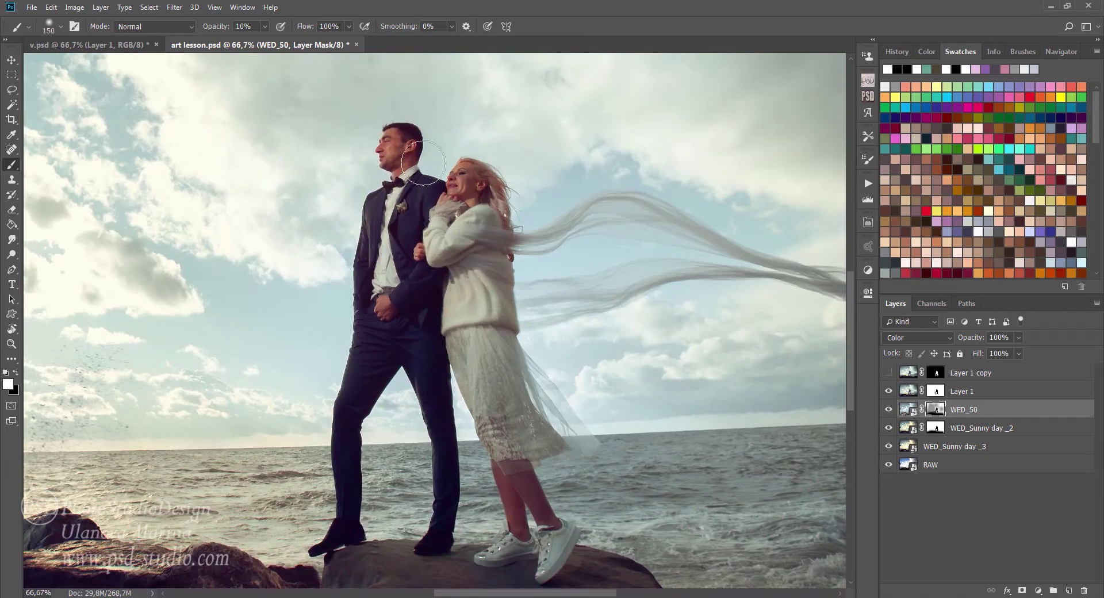
Touch up Layer 1's mask, show all layers again, and open the ART Panel.
click(936, 391)
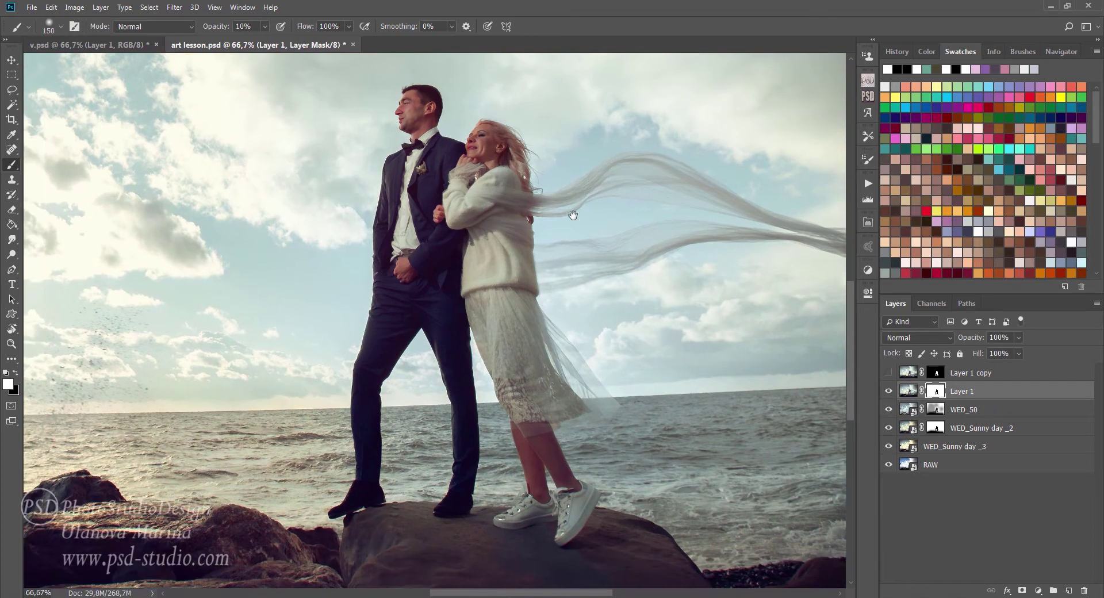
alt+click(561, 312)
alt+click(561, 312)
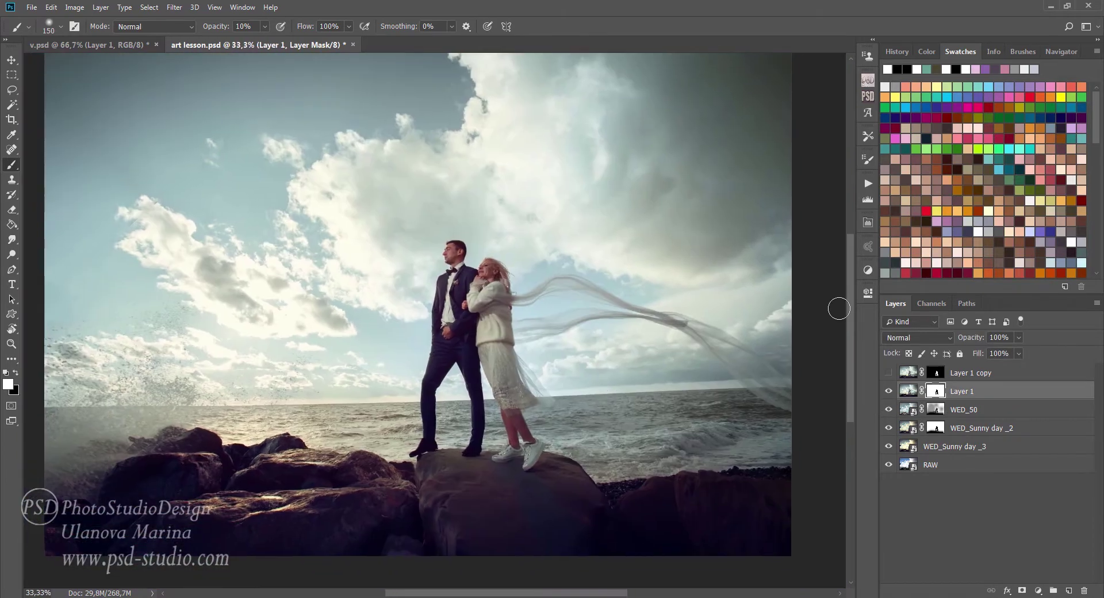
click(889, 428)
click(889, 410)
click(889, 391)
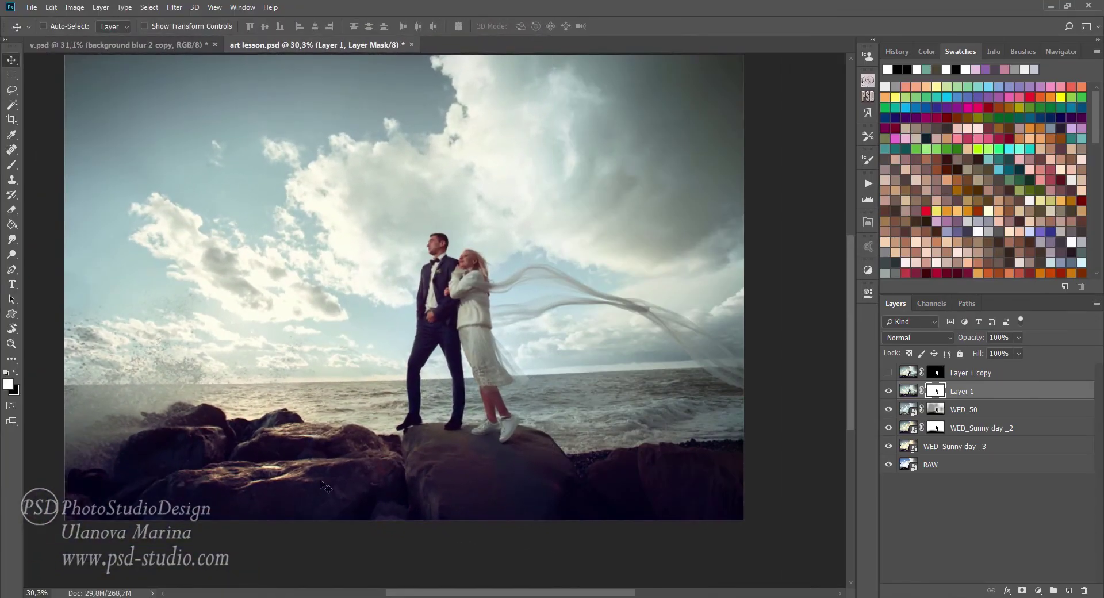
click(868, 98)
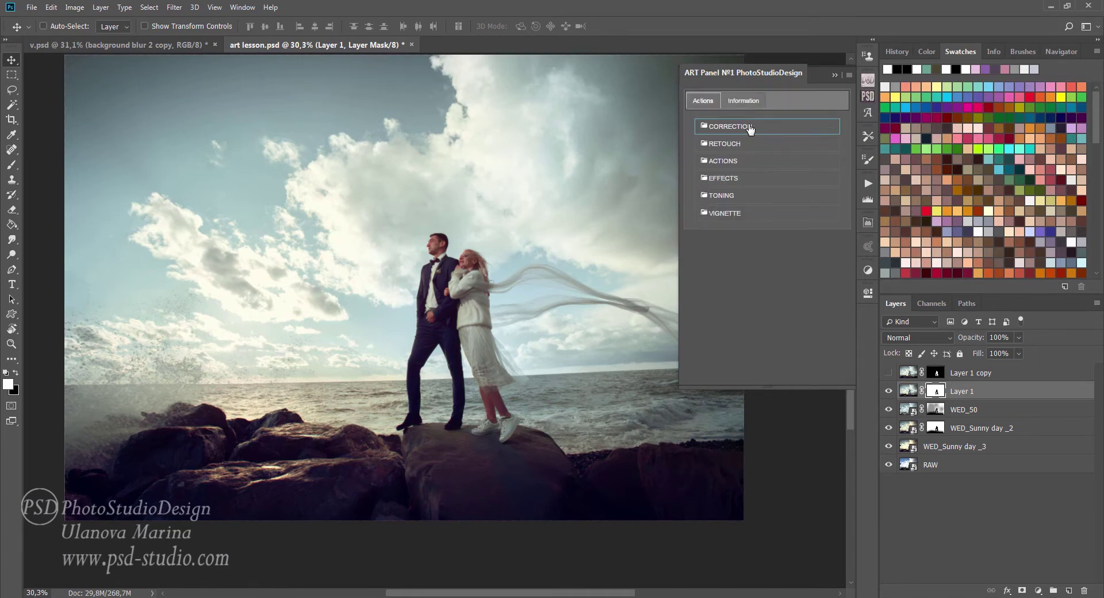
Run the CORRECTION ACHROMATIZED action and give its group a black mask.
click(750, 127)
scroll(791, 281, down, 3)
scroll(791, 281, down, 2)
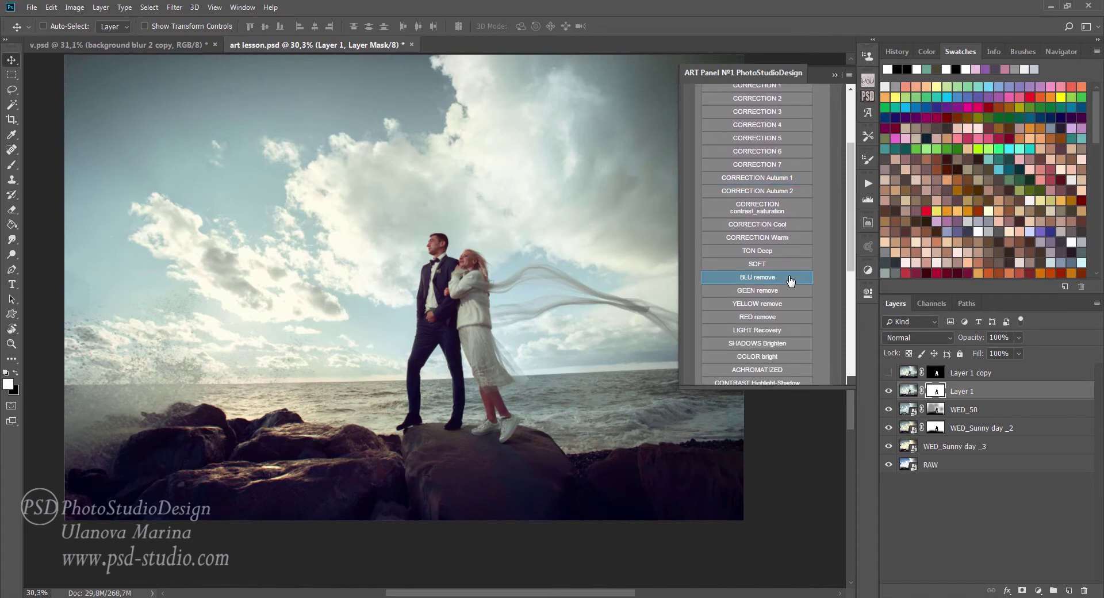
scroll(790, 281, down, 2)
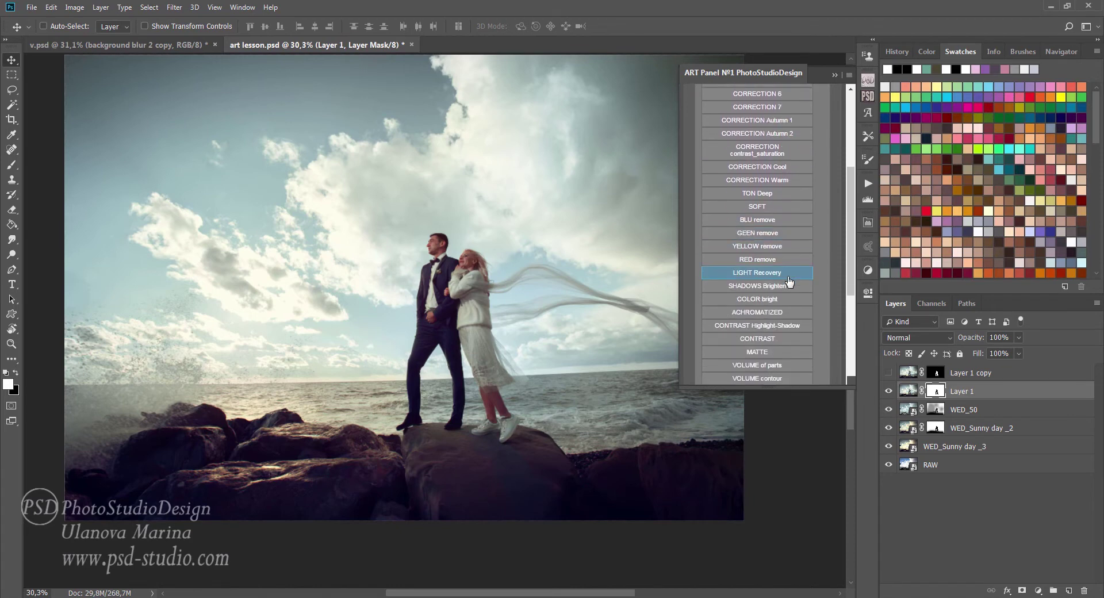
click(775, 314)
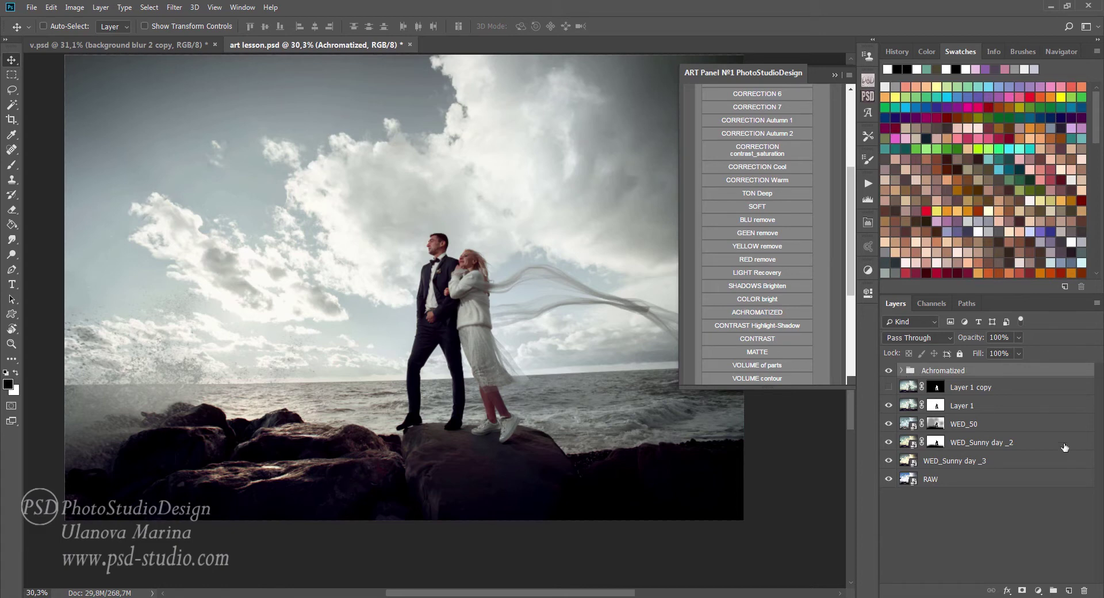
alt+click(1020, 591)
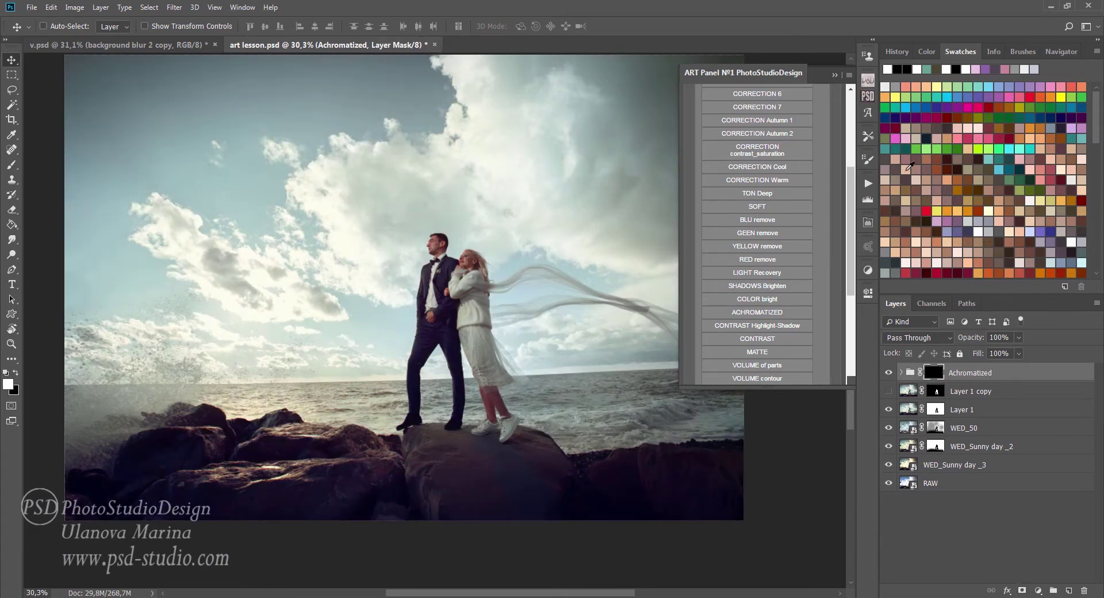
click(834, 76)
Set up a 700 px brush at 100% opacity and swap the painting colours for masking.
key(b)
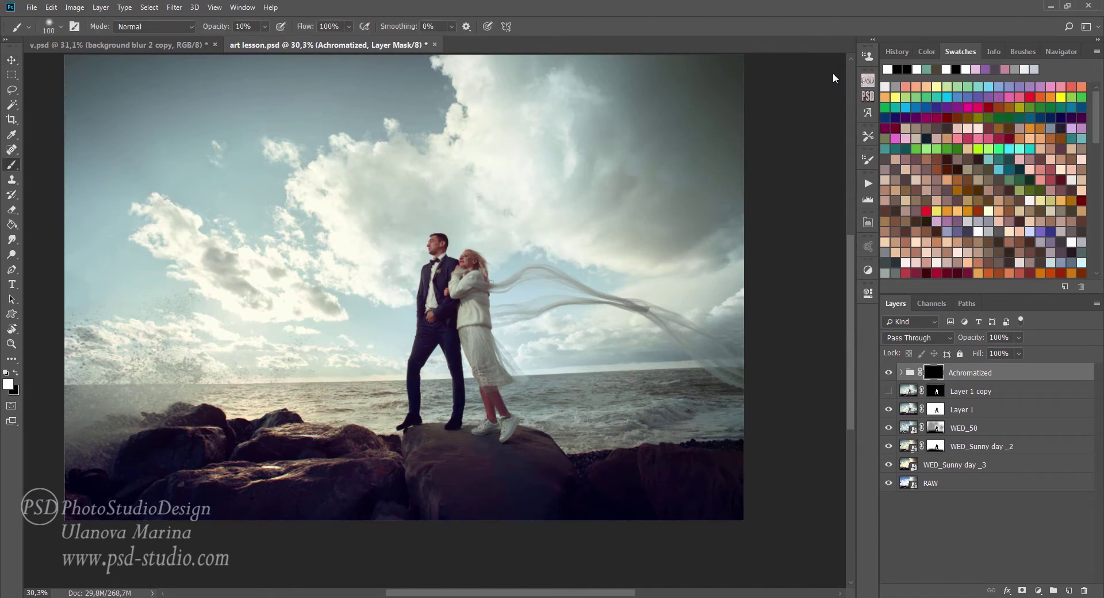
key(bracketright)
key(bracketright)
key(bracketright)
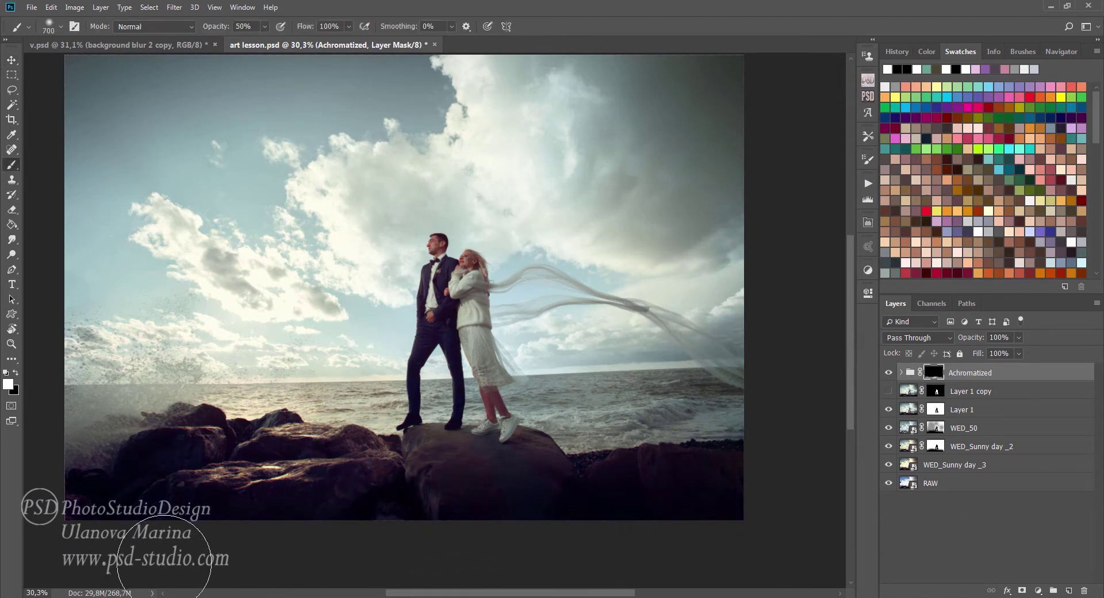
key(0)
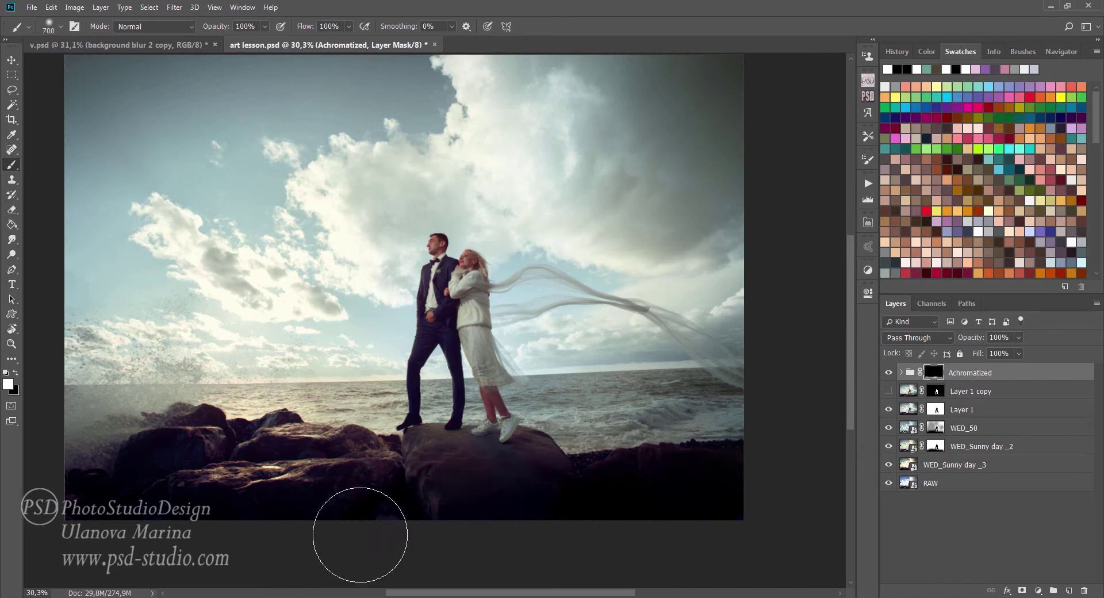
click(889, 428)
click(889, 428)
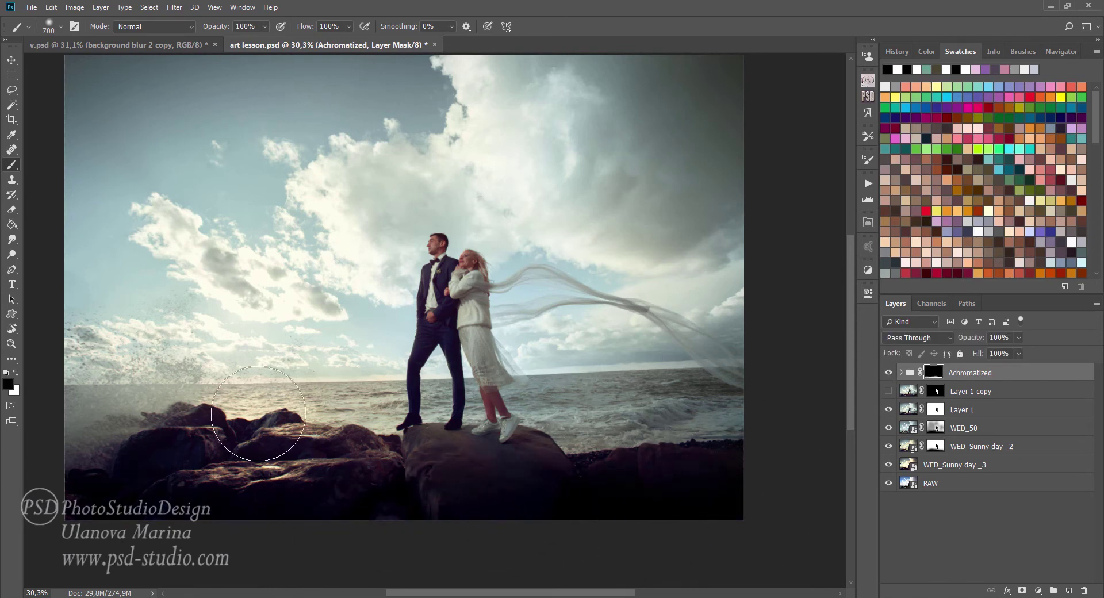
key(x)
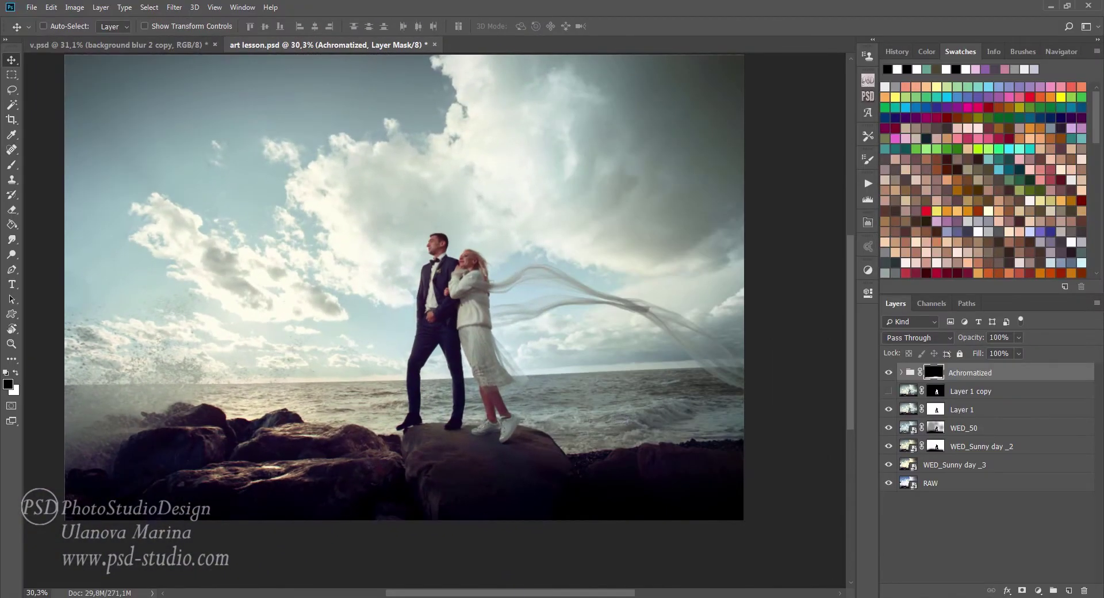
Stamp all visible layers into Layer 2 and open Liquify with a 75 brush size.
key(ctrl+shift+alt+e)
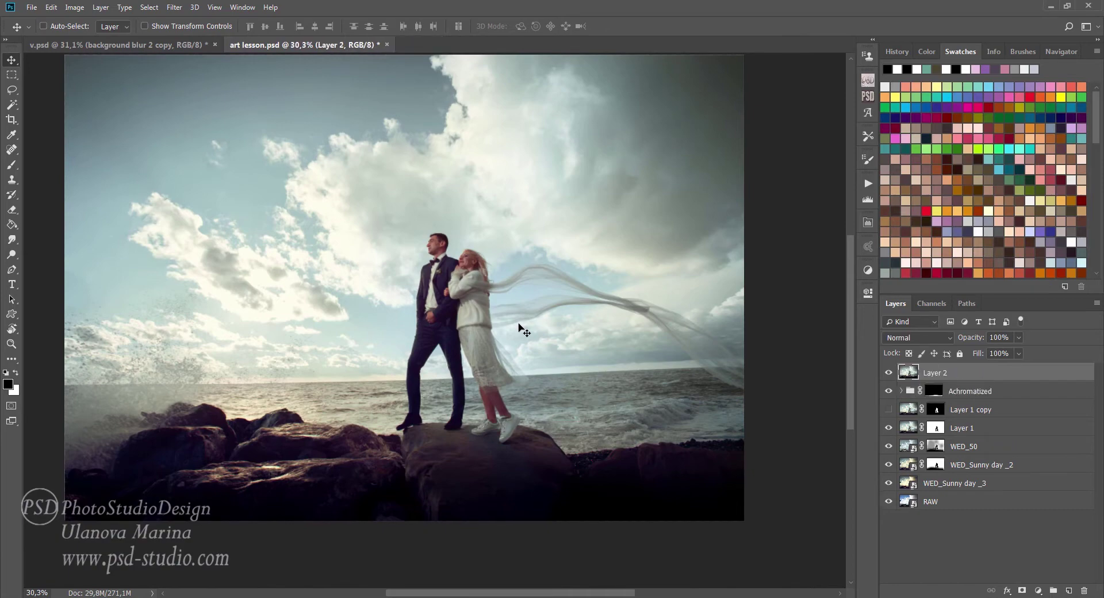
click(175, 7)
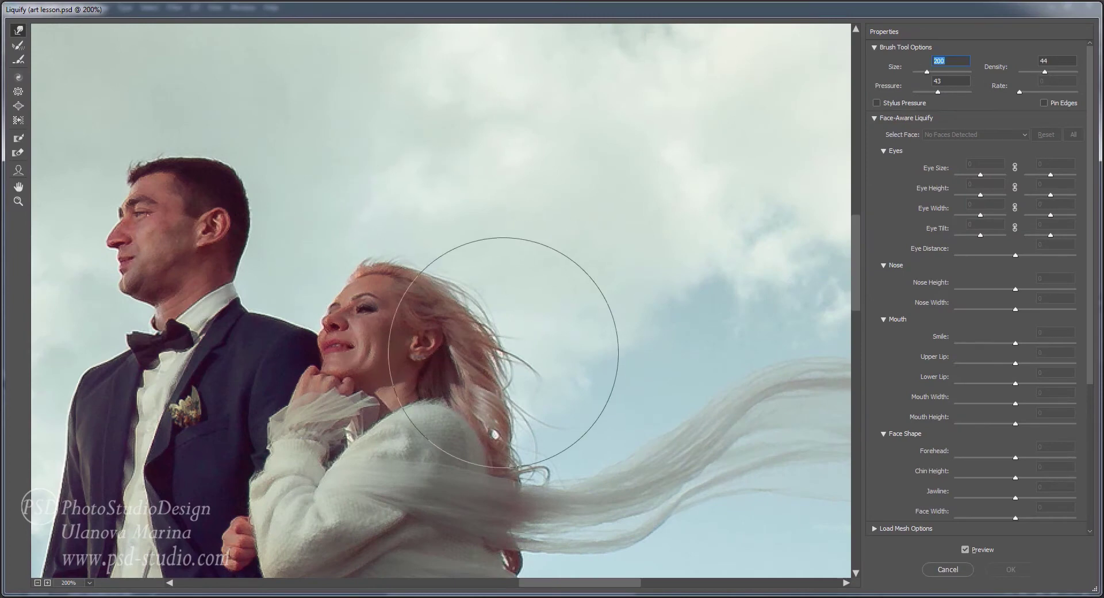
key(bracketleft)
key(bracketleft)
key(bracketleft)
key(bracketleft)
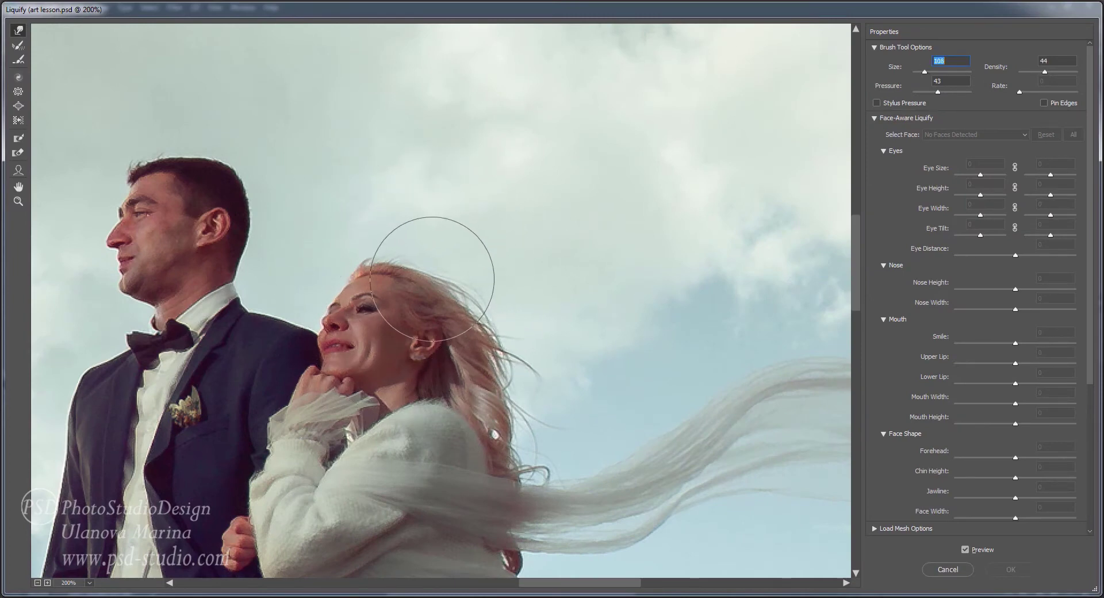
key(bracketleft)
key(bracketleft)
key(bracketleft)
key(bracketleft)
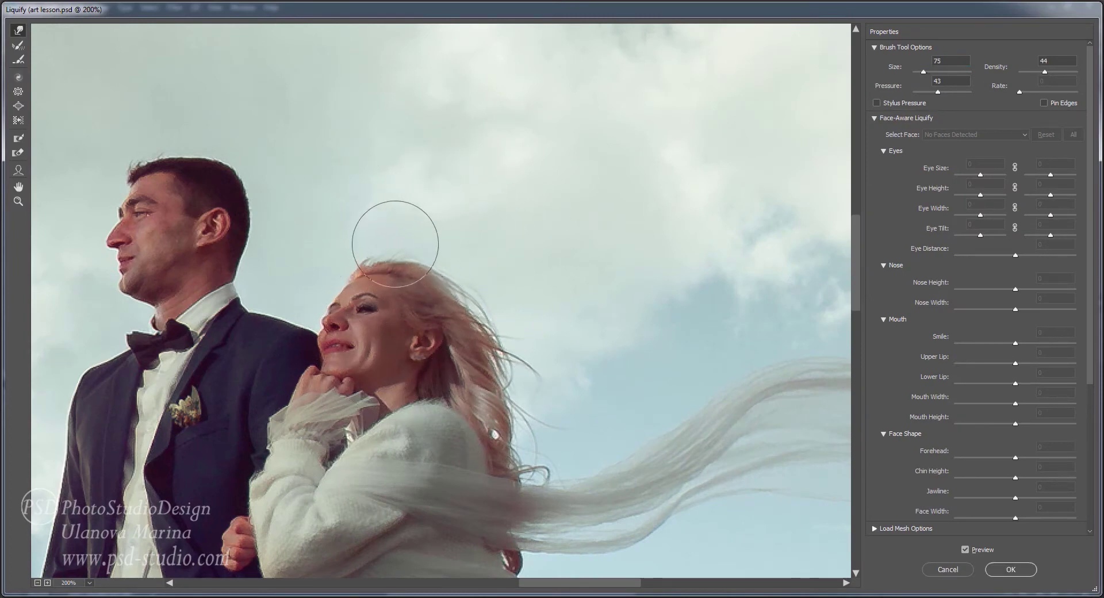
key(bracketleft)
key(bracketleft)
key(bracketleft)
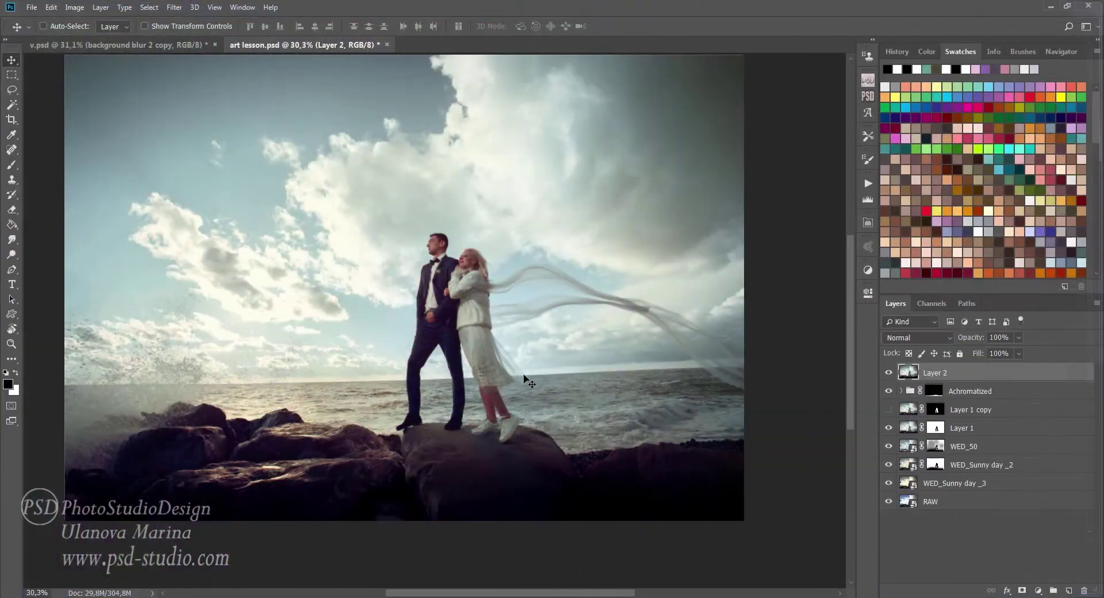
Place SKY_effects/Sky (34).jpg above Layer 2 with the ART Panel Effect-Texture action.
click(889, 372)
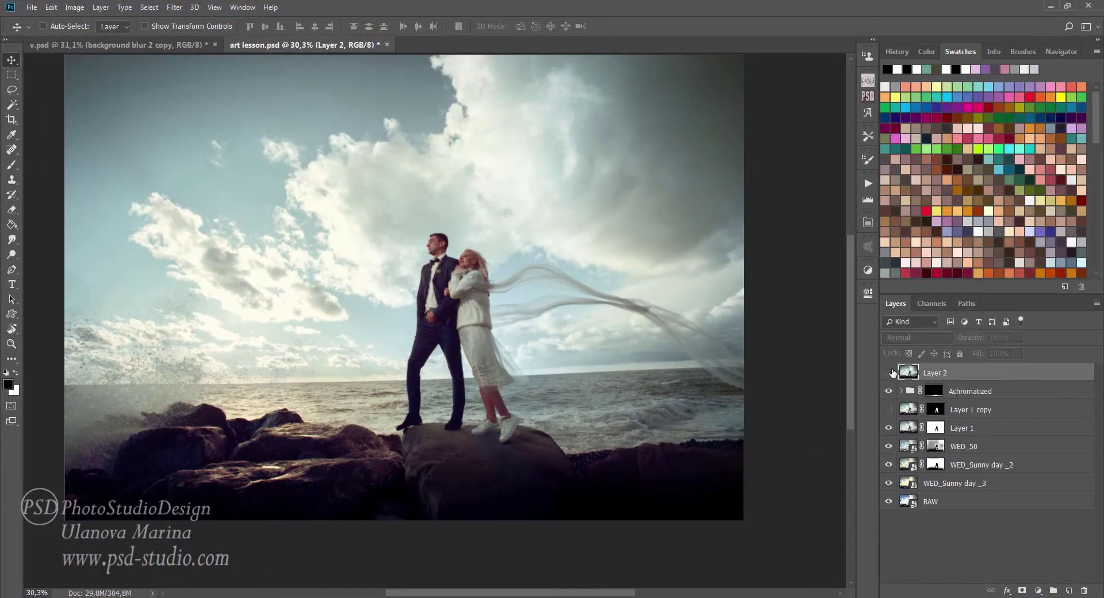
click(890, 372)
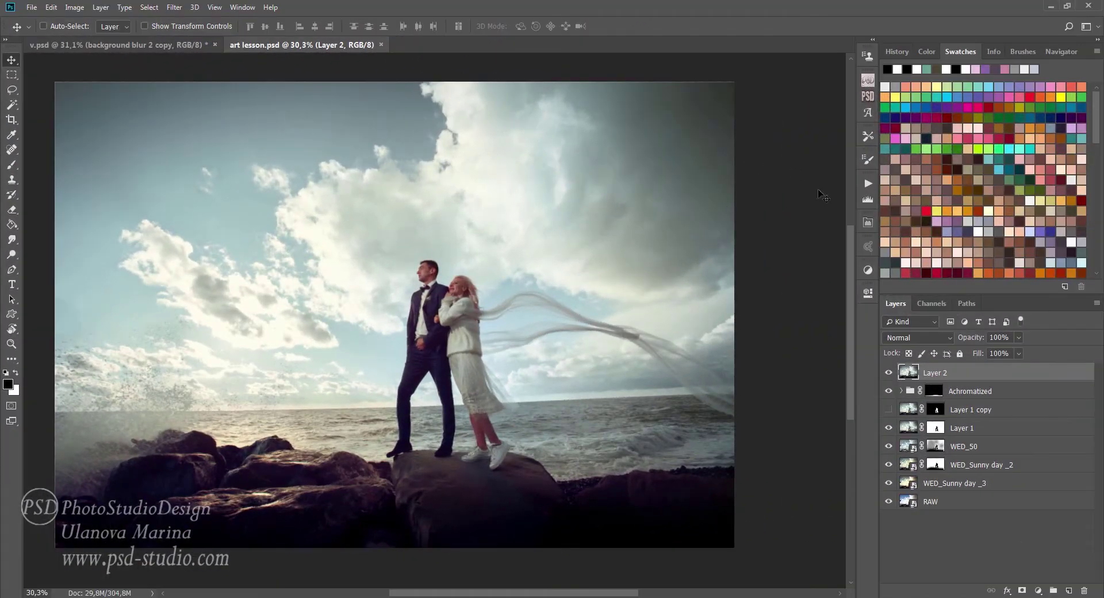
click(866, 97)
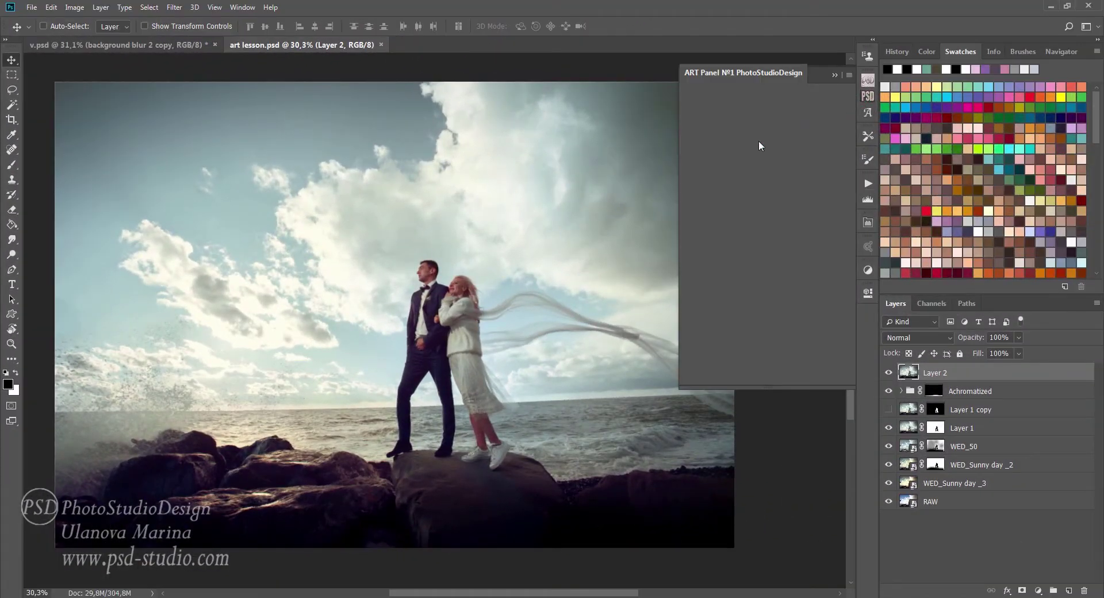
click(750, 163)
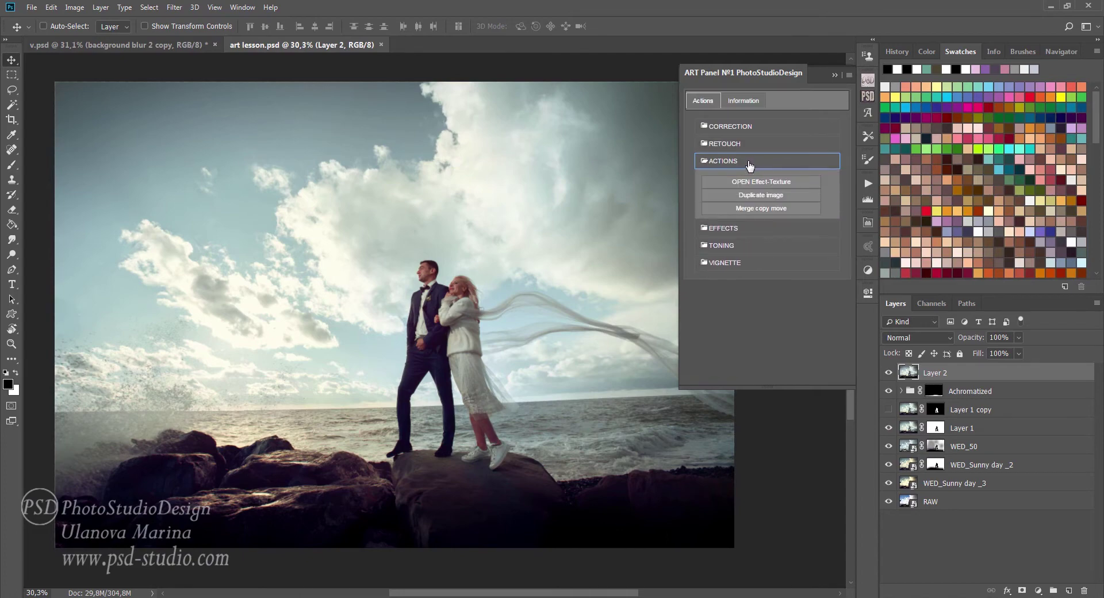
click(762, 181)
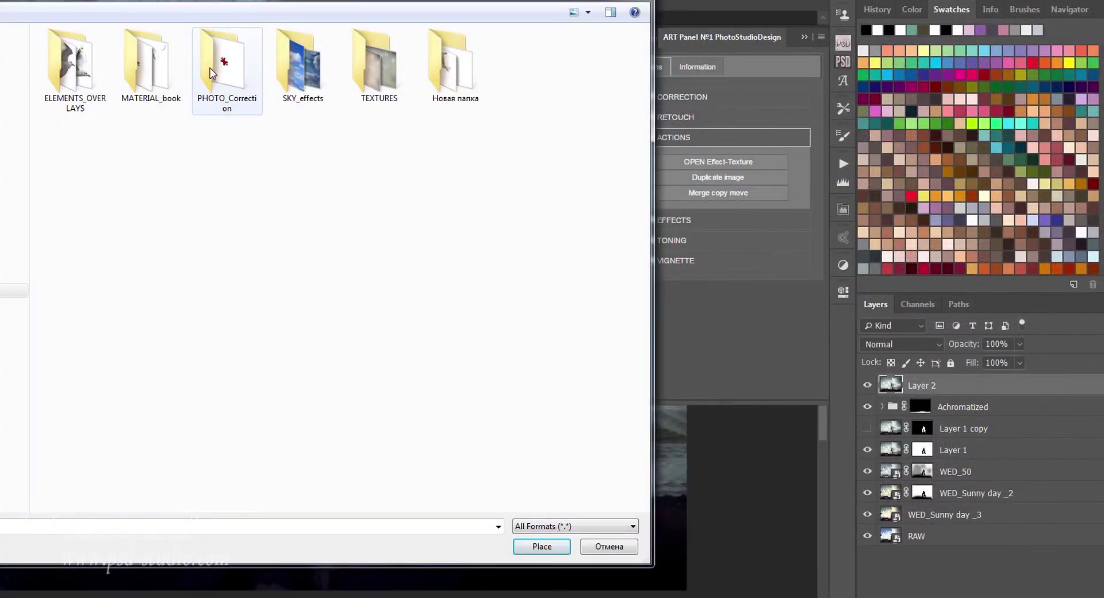
double_click(299, 66)
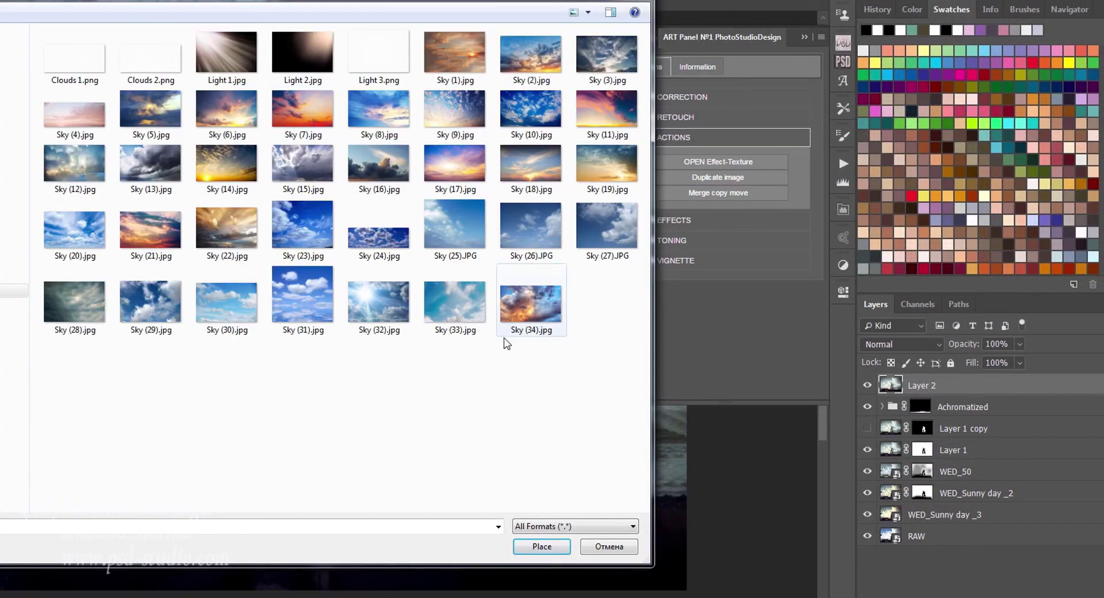
click(526, 320)
click(542, 547)
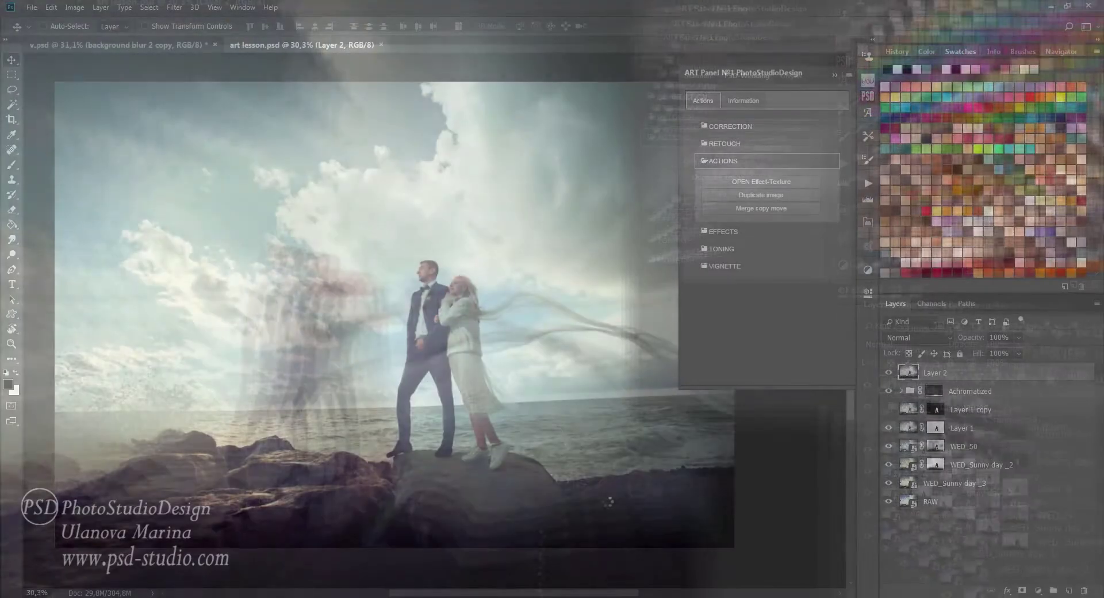
key(Return)
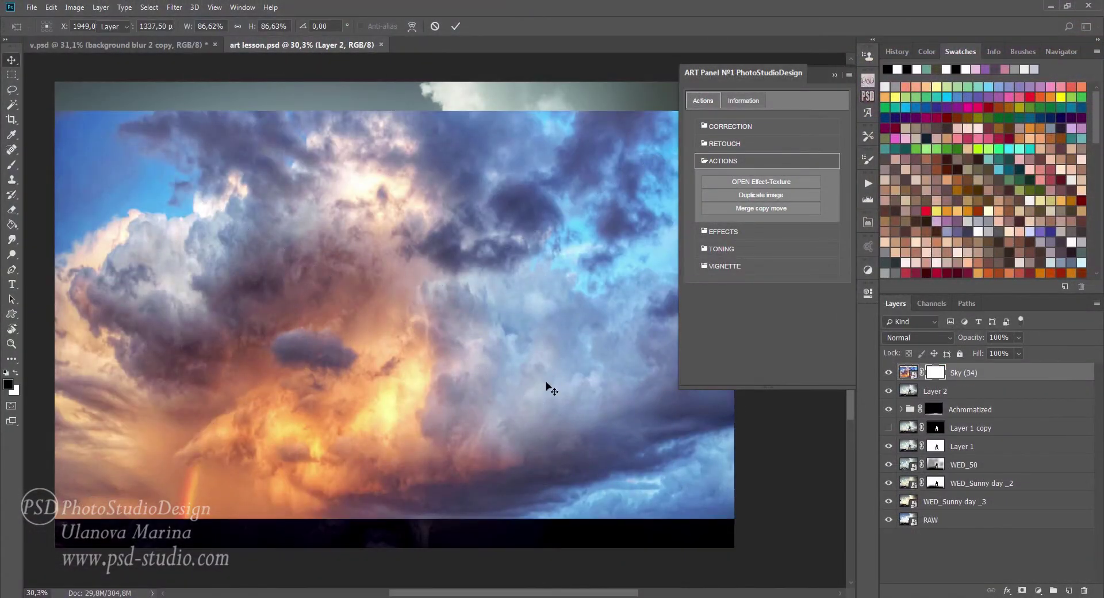
click(835, 75)
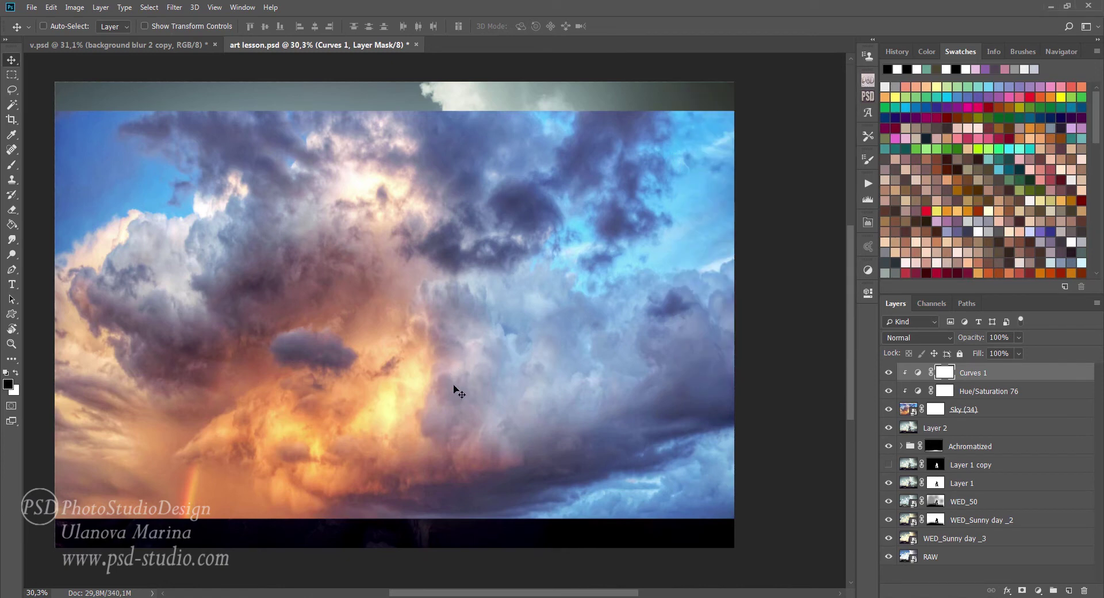
Move Sky (34) up to reveal the rocks, set it to Overlay, and start a free transform.
click(958, 417)
drag(462, 426, 493, 320)
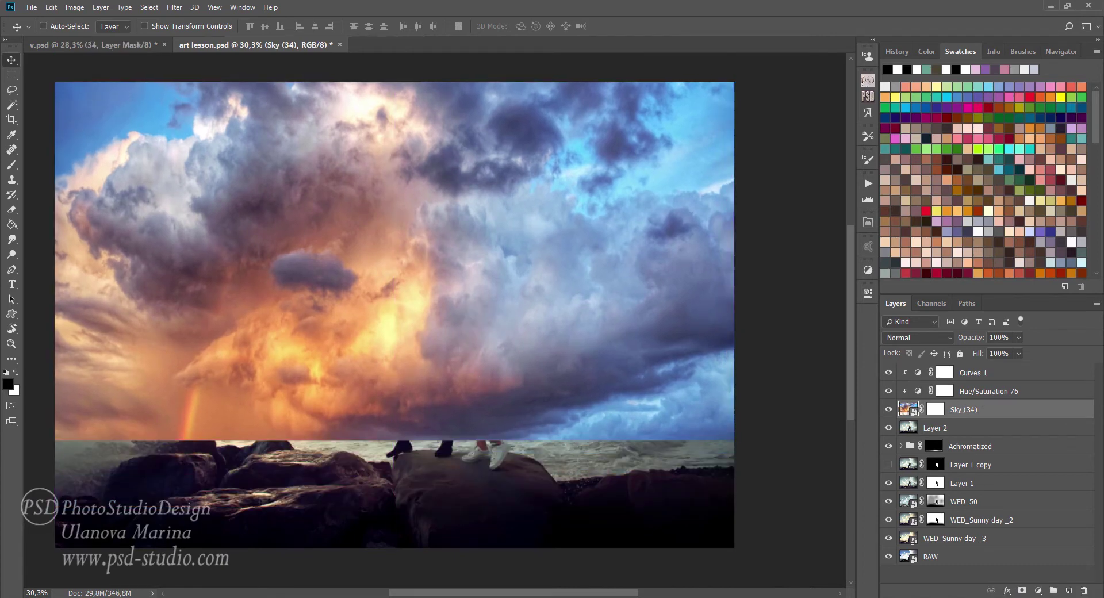
click(952, 339)
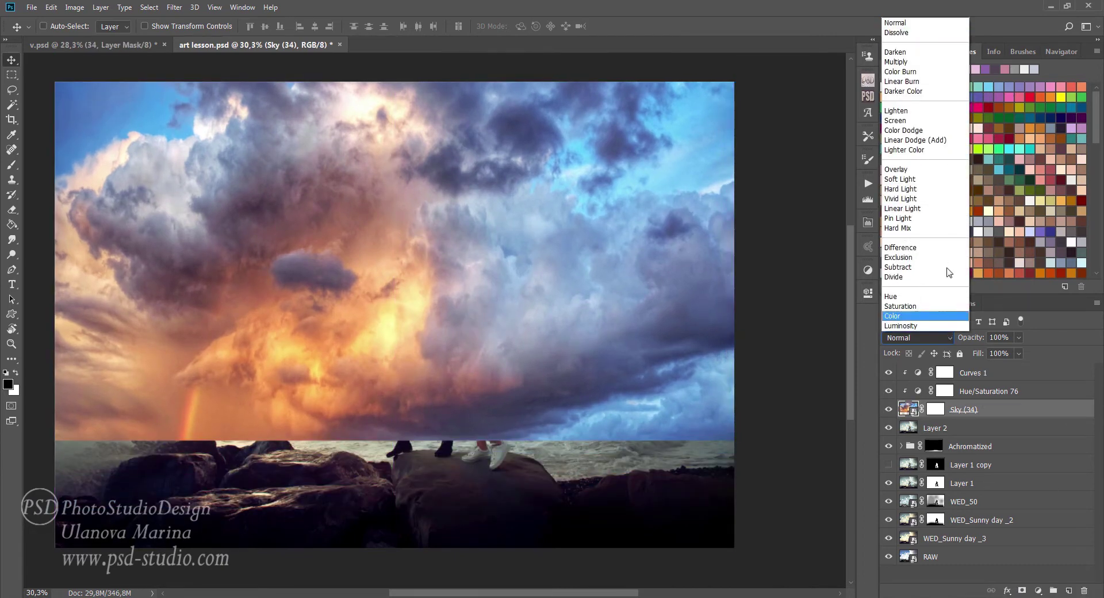
click(911, 175)
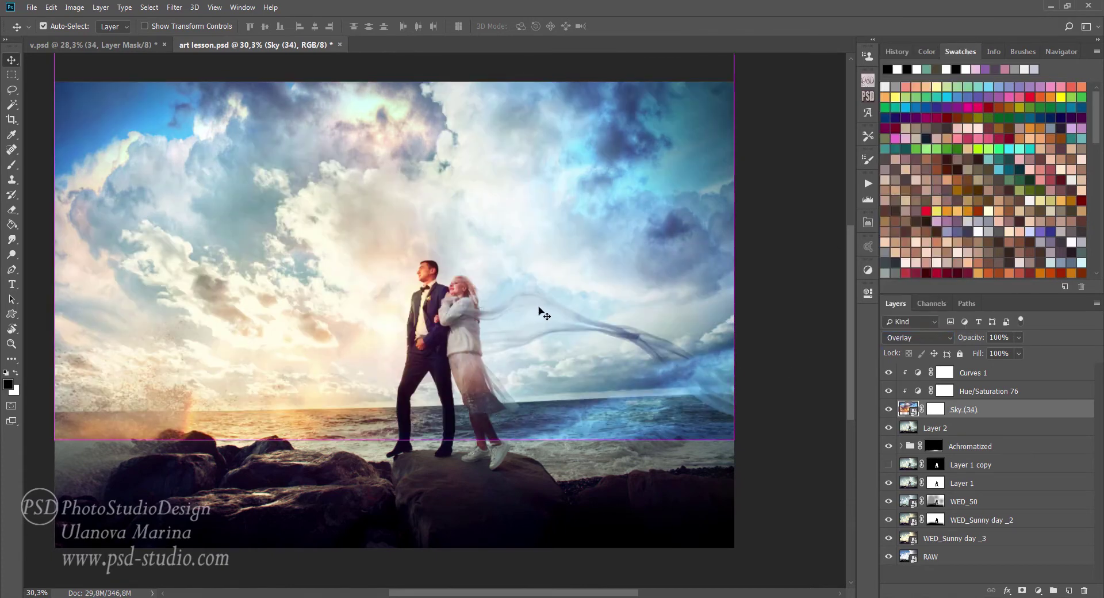
key(ctrl+t)
drag(529, 291, 551, 322)
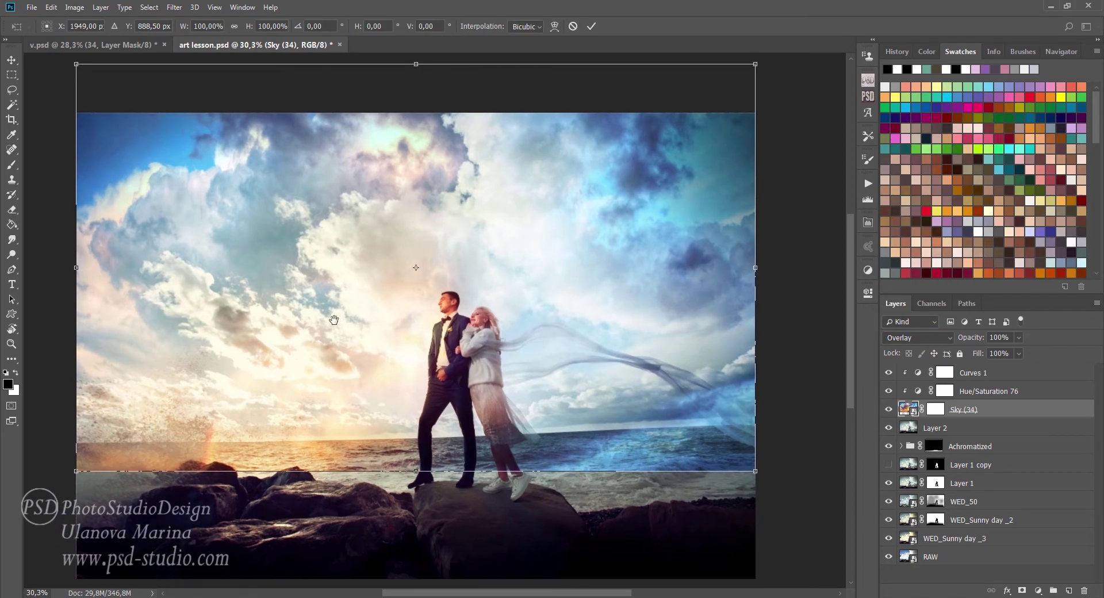
Enlarge Sky (34) slightly and warp its lower edge down along the rocks, then commit.
key(ctrl+minus)
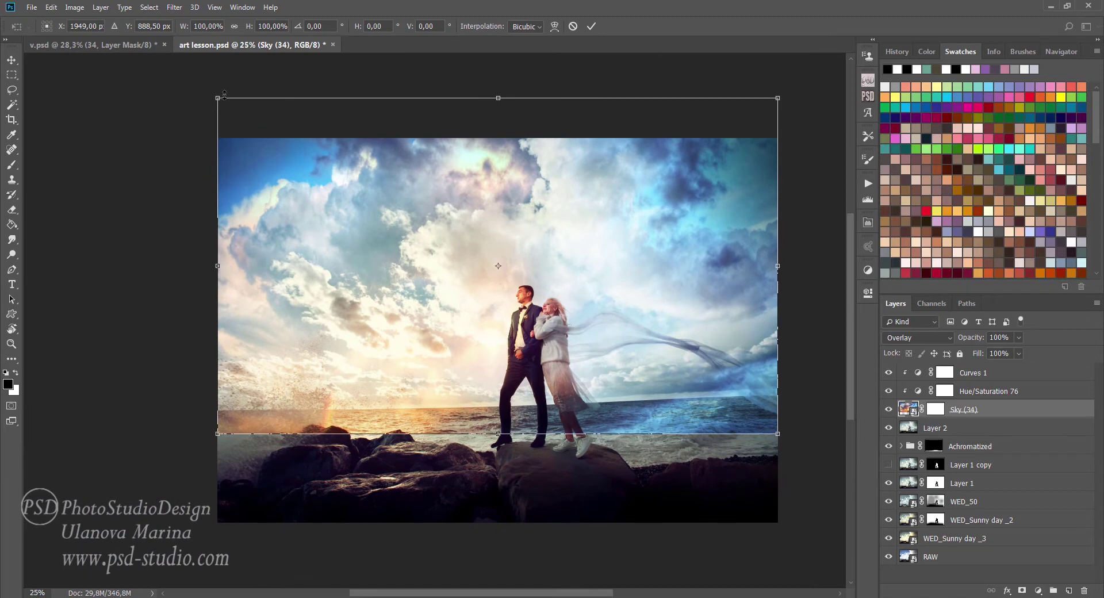
drag(213, 84, 199, 61)
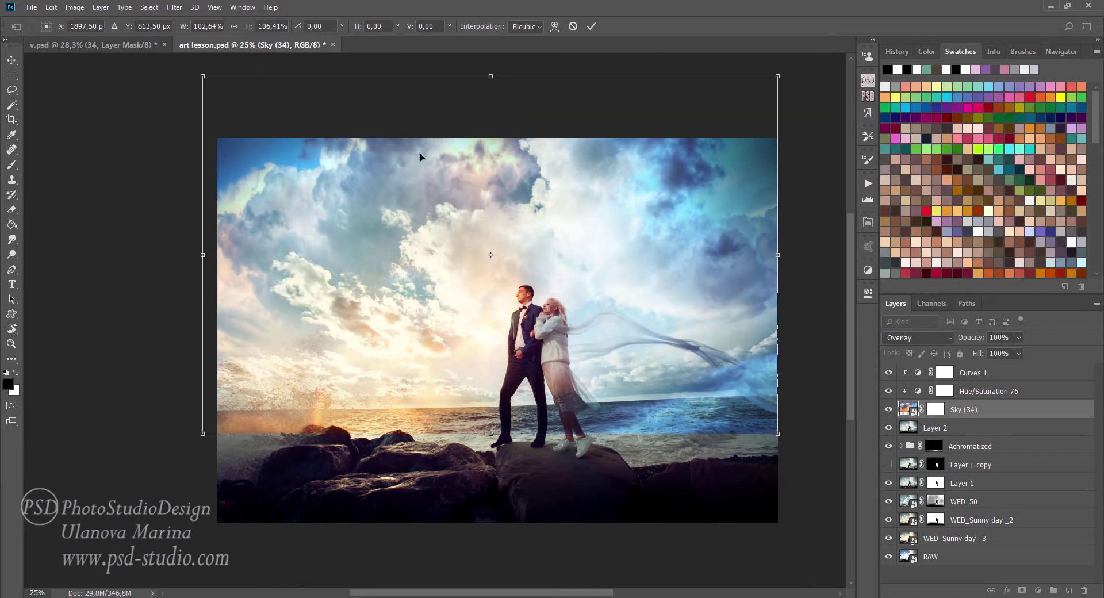
click(555, 26)
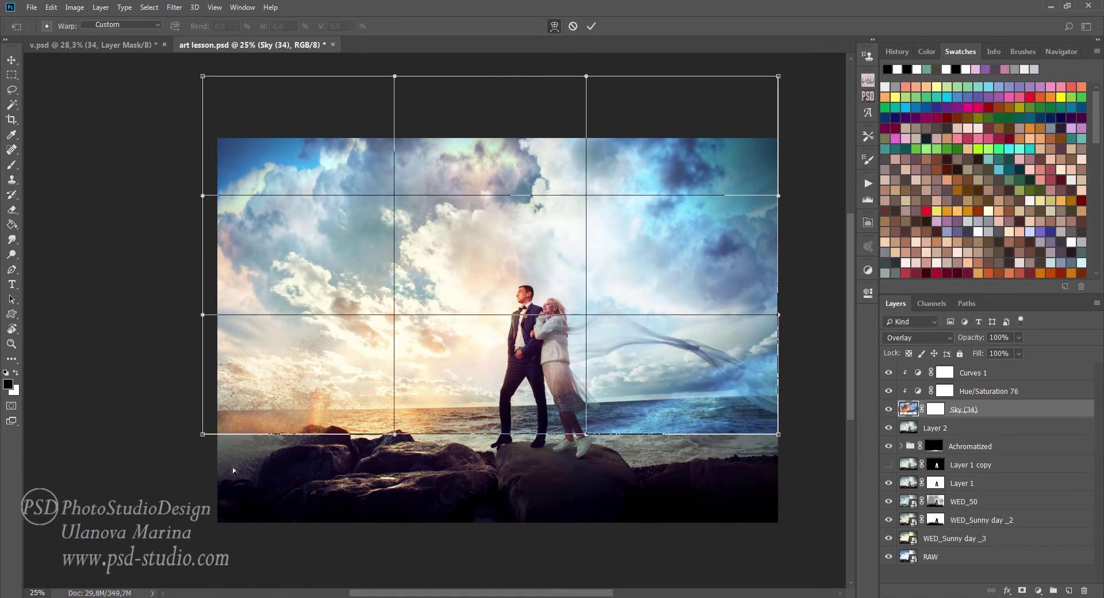
drag(213, 435, 210, 498)
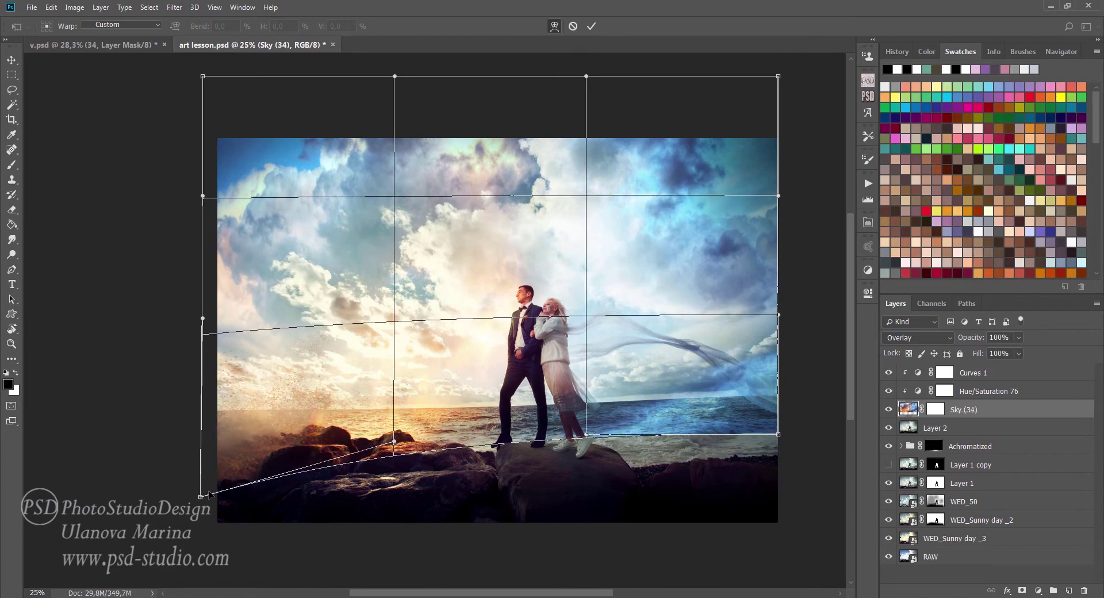
drag(389, 471, 448, 467)
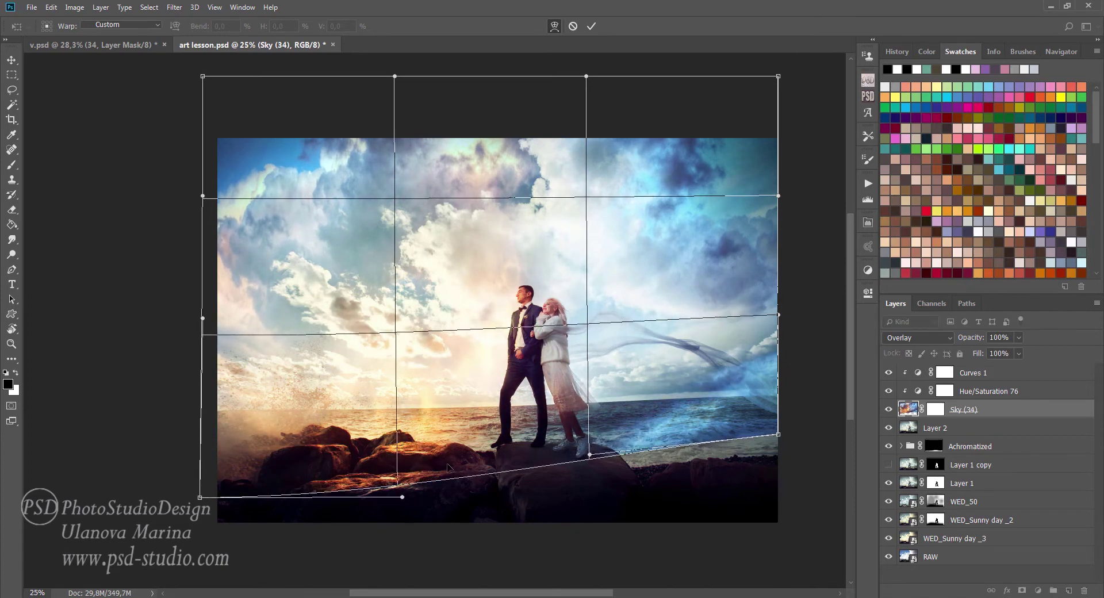
drag(700, 444, 708, 472)
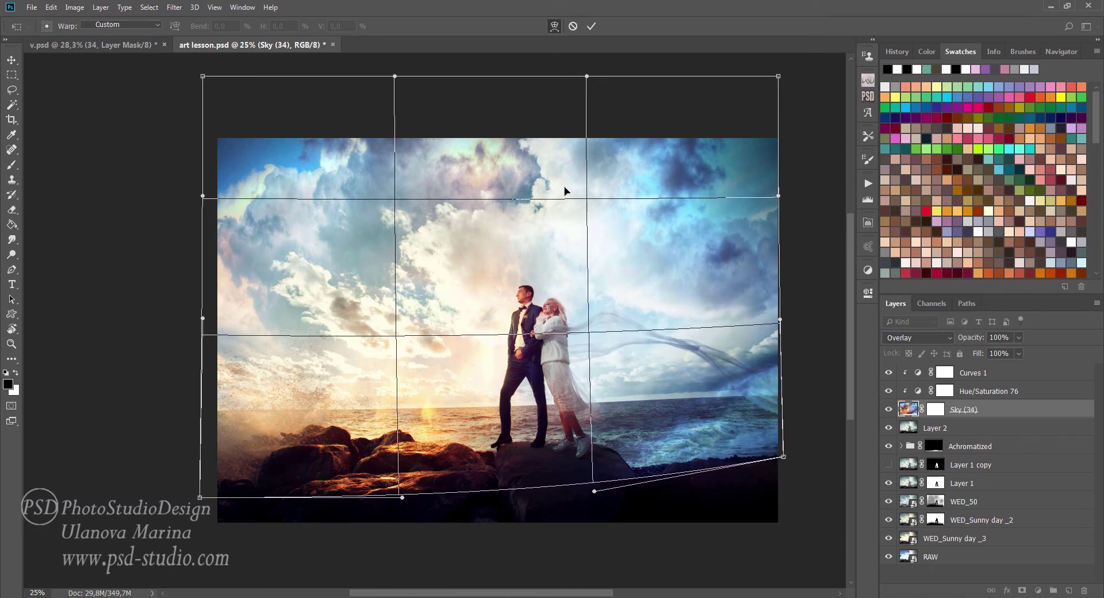
drag(234, 142, 264, 137)
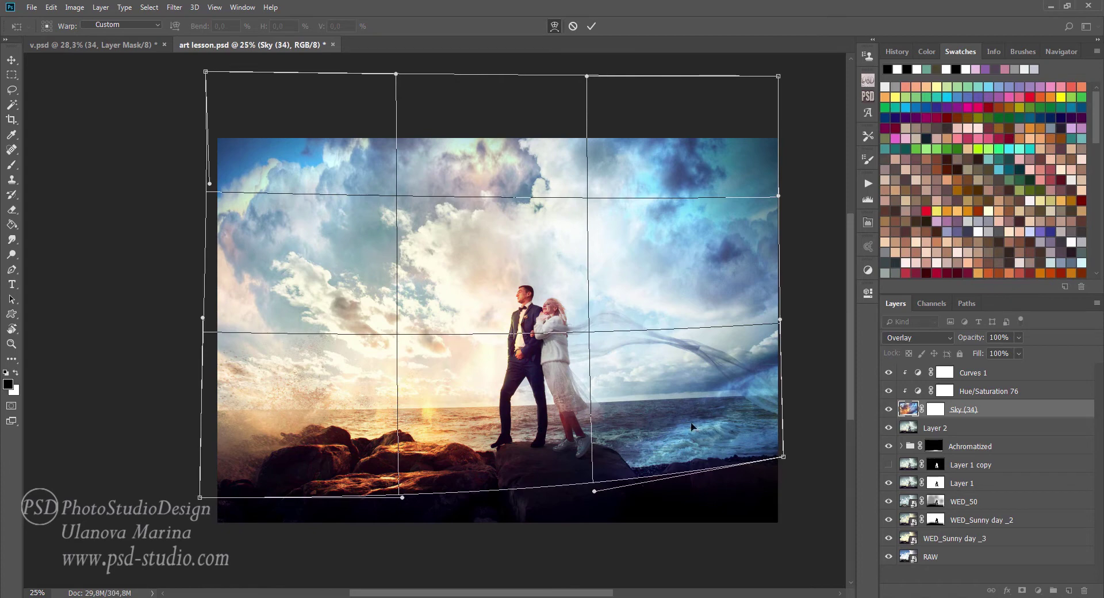
key(Return)
Paint the Sky (34) mask with a 10% brush to fade the sky over the rocks.
click(940, 409)
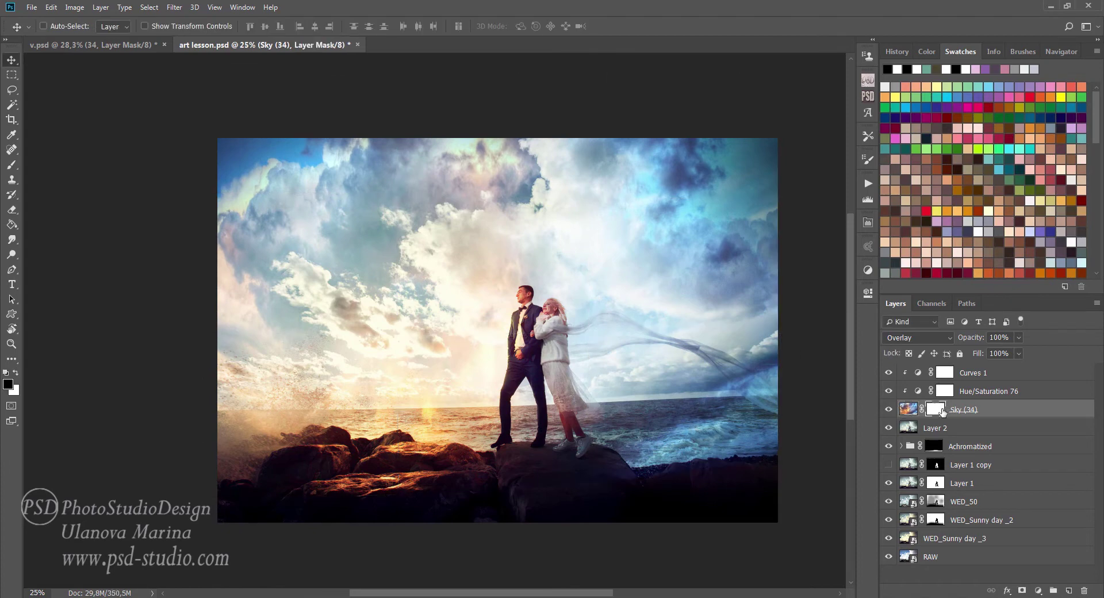
key(b)
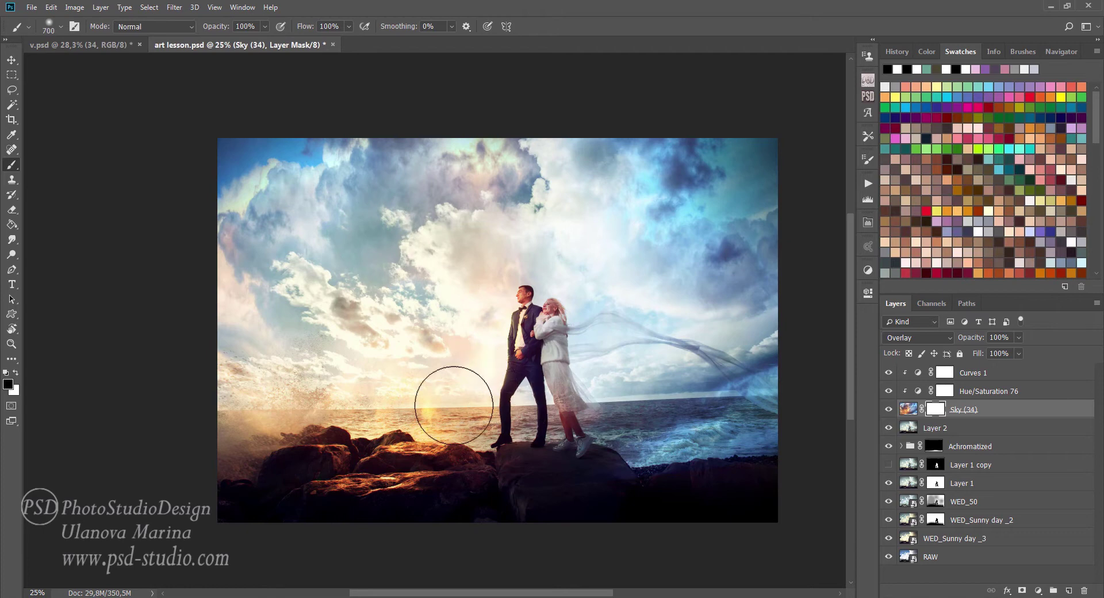
key(1)
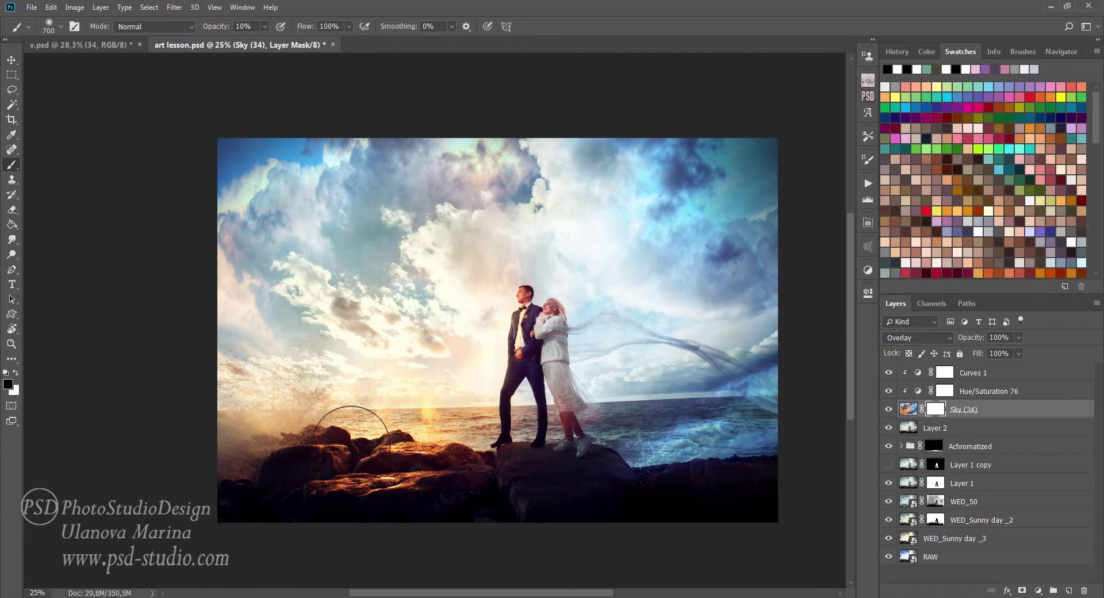
drag(386, 461, 420, 407)
key(bracketleft)
key(bracketleft)
key(bracketleft)
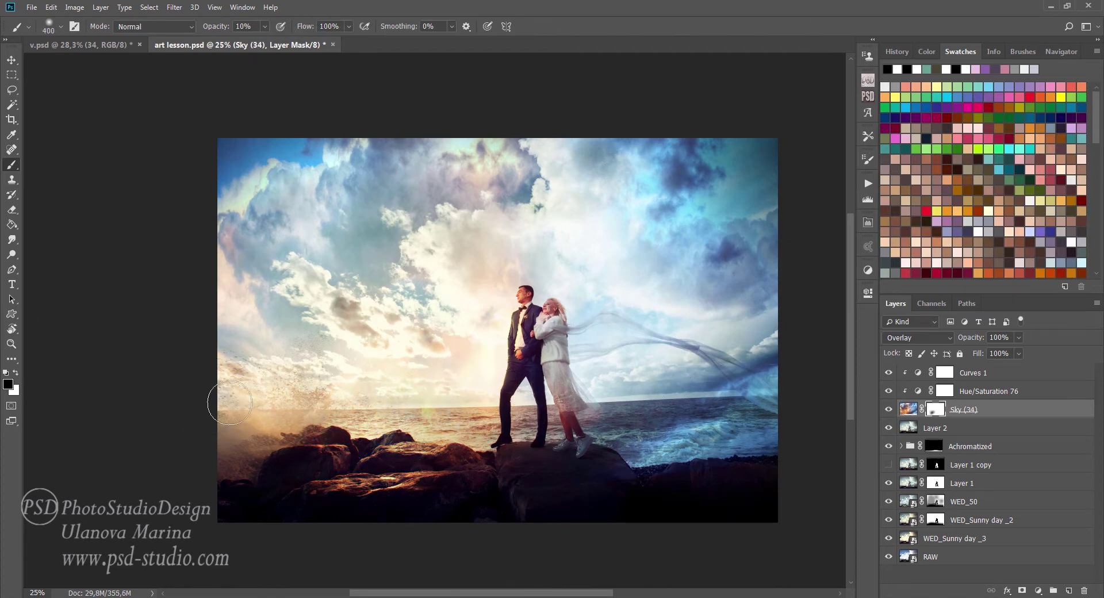
drag(241, 432, 424, 248)
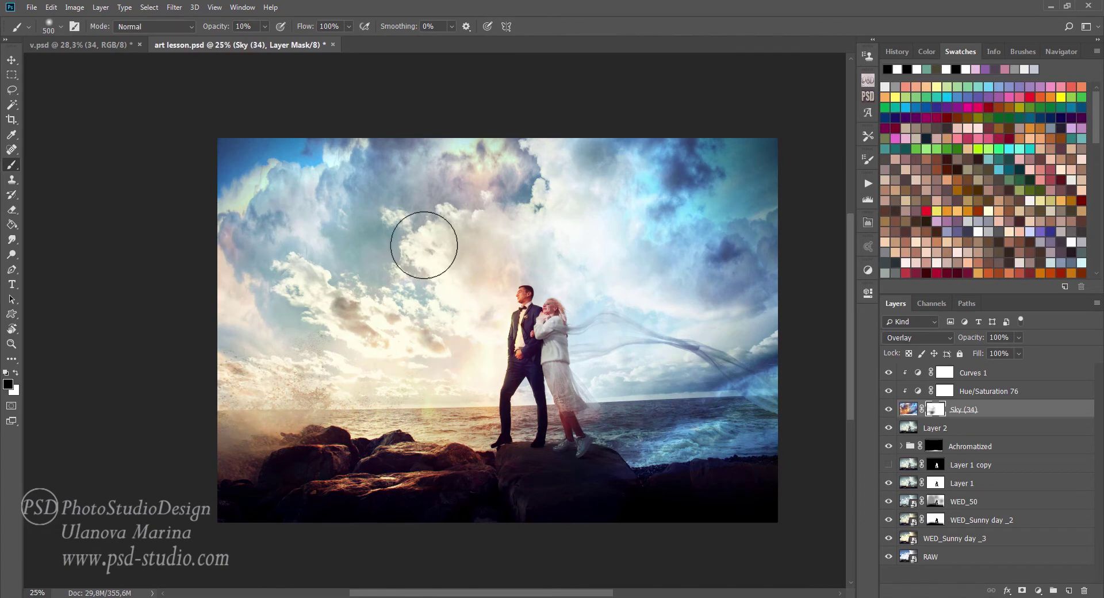
click(889, 409)
click(889, 409)
Mask out more sky with a 600–900 px brush, left of the veil and top-left.
key(bracketright)
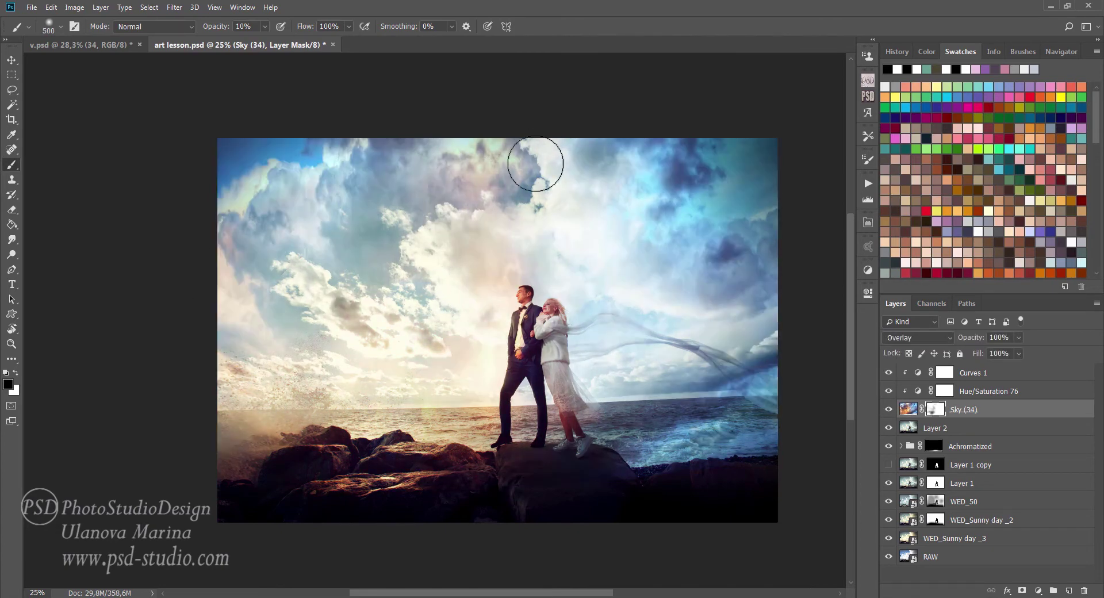
key(bracketright)
key(bracketright)
key(bracketright)
drag(629, 328, 629, 390)
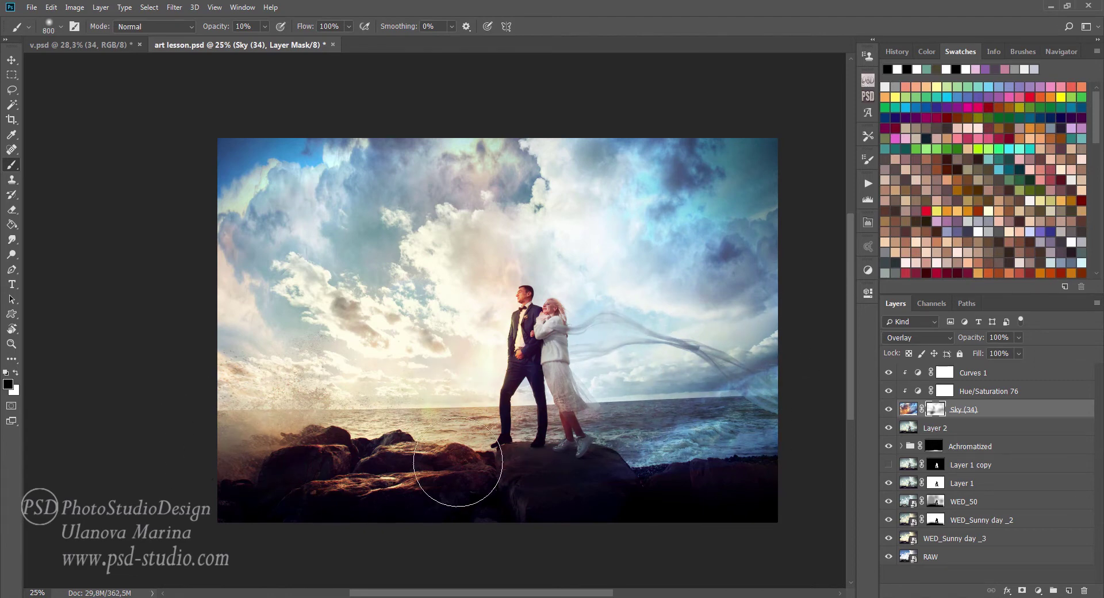
drag(247, 185, 308, 148)
key(bracketright)
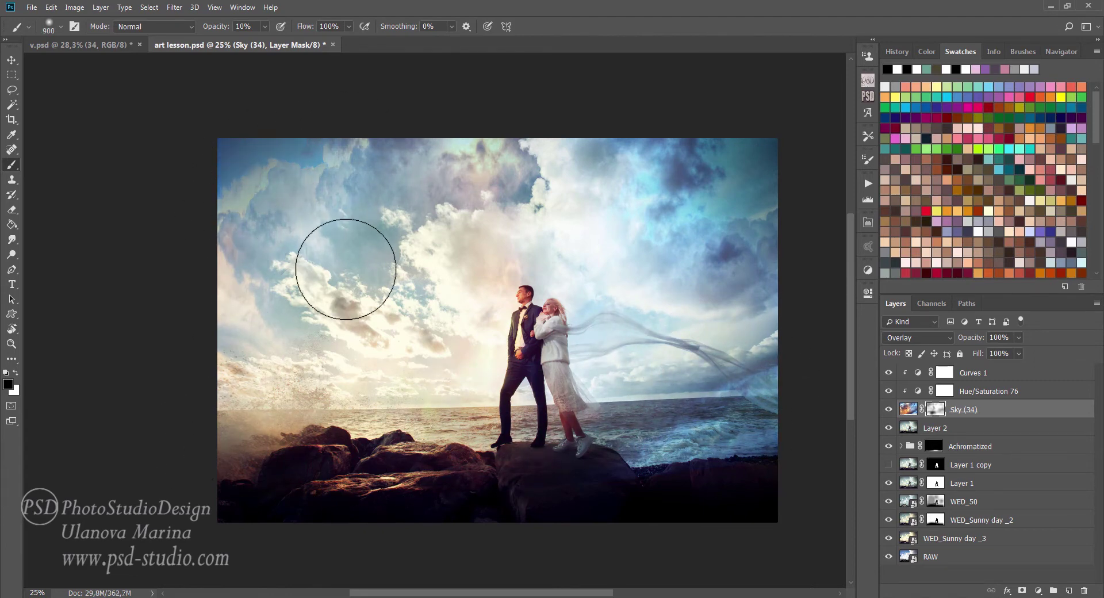
key(bracketleft)
key(bracketleft)
key(bracketleft)
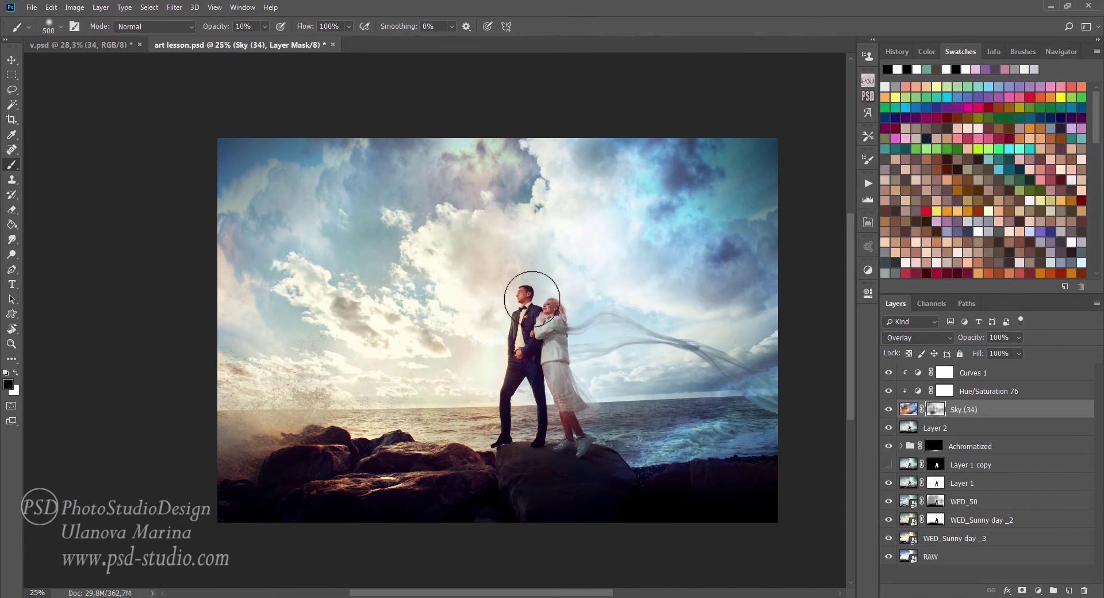
key(bracketright)
key(bracketright)
key(bracketright)
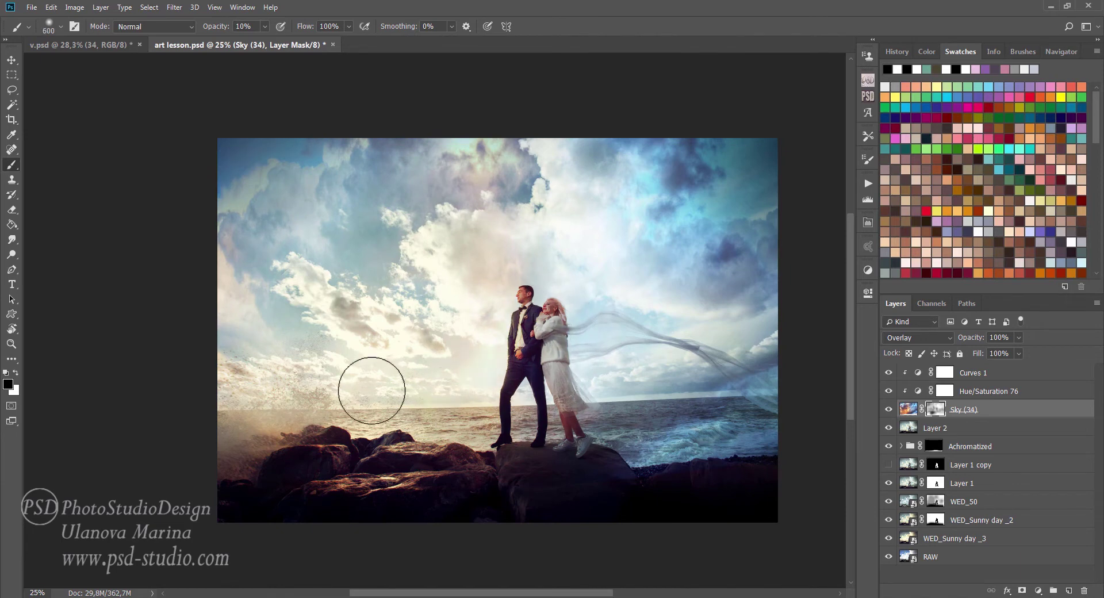
key(bracketright)
key(bracketright)
key(bracketright)
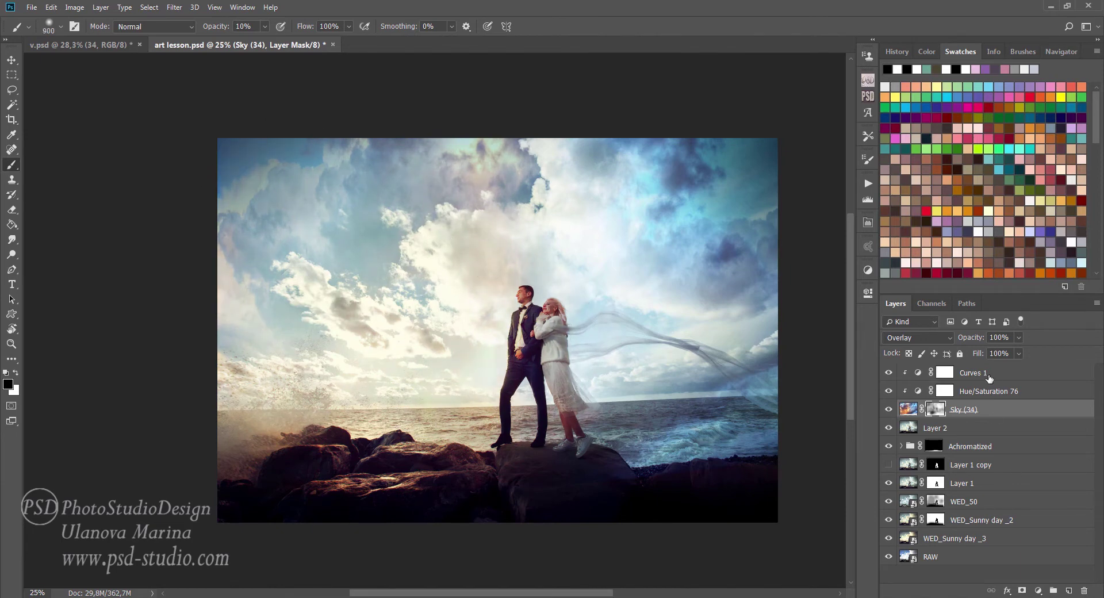
Delete the Curves 1 and Hue/Saturation 76 layers and compare Sky (34) on and off.
click(980, 374)
shift+click(984, 393)
key(Delete)
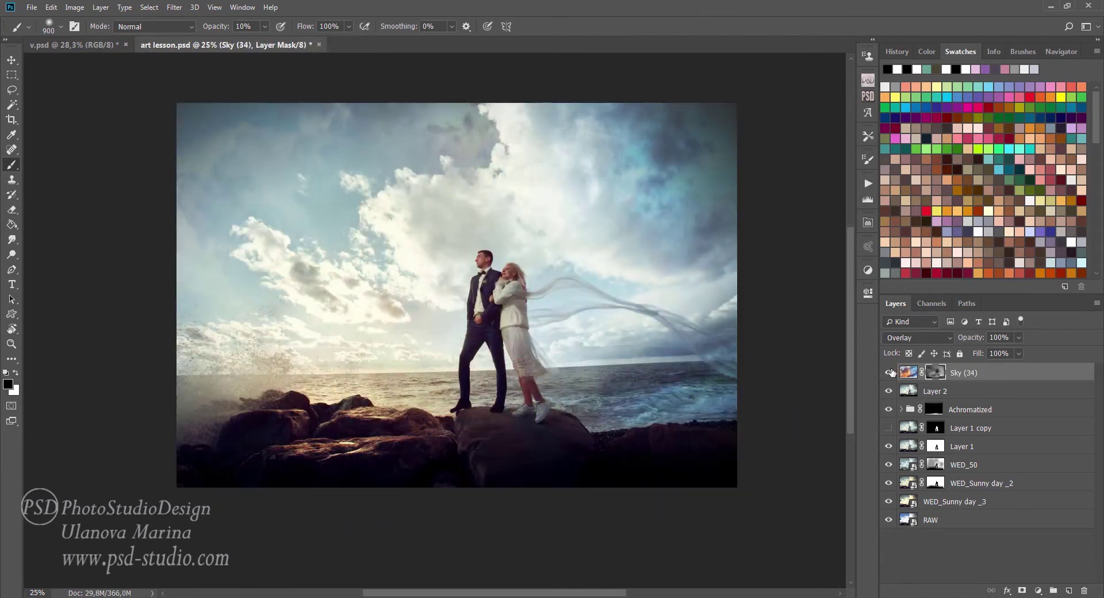
key(v)
click(890, 373)
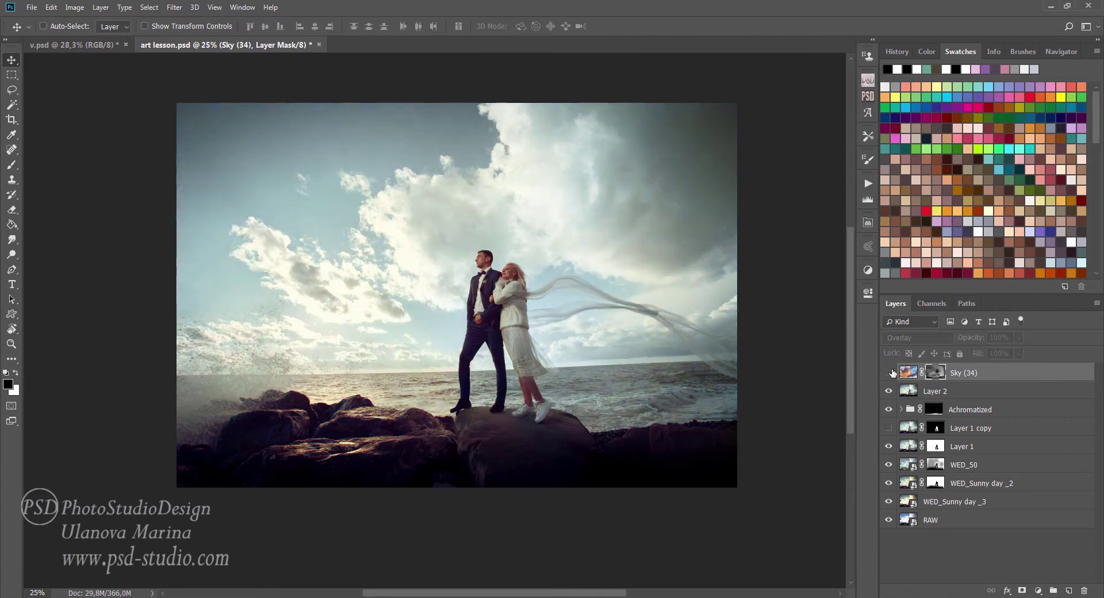
click(890, 373)
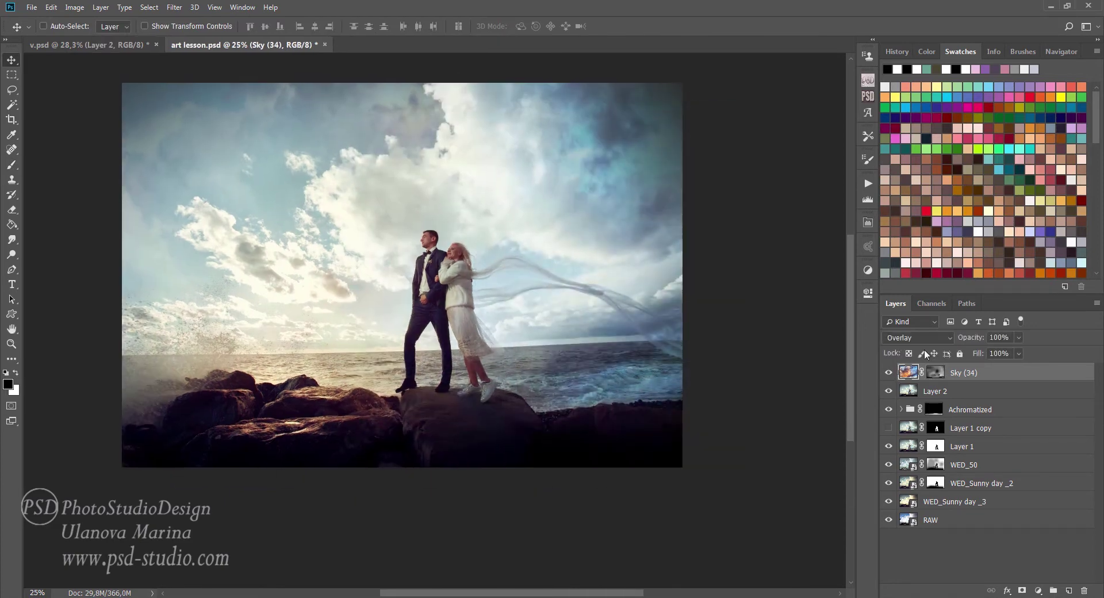
Create a new Layer 3 above Sky (34) in Overlay blend mode.
click(1070, 590)
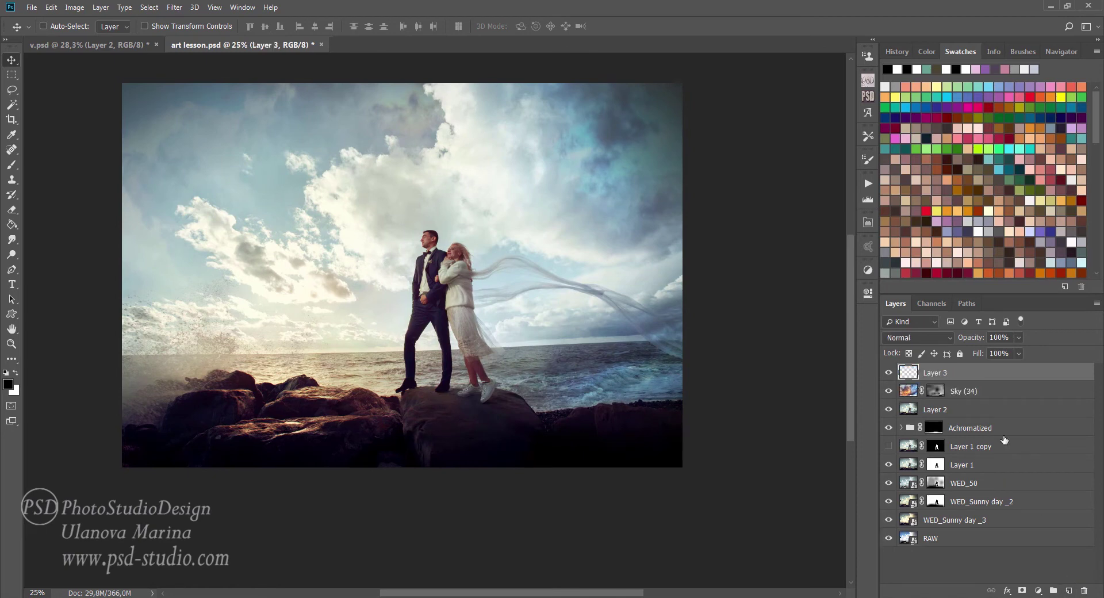
click(935, 339)
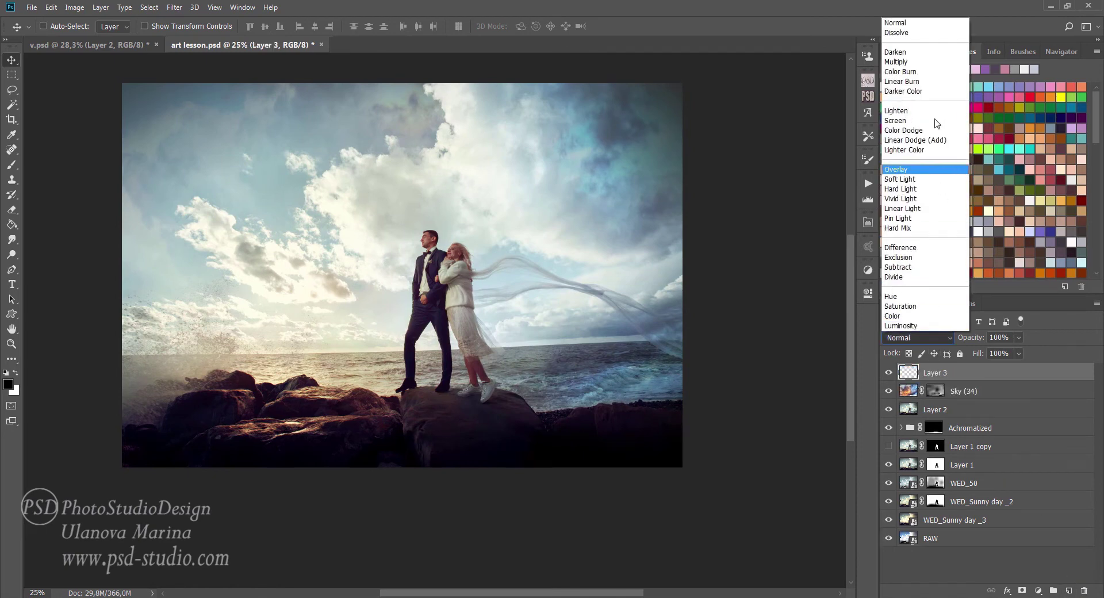
click(901, 170)
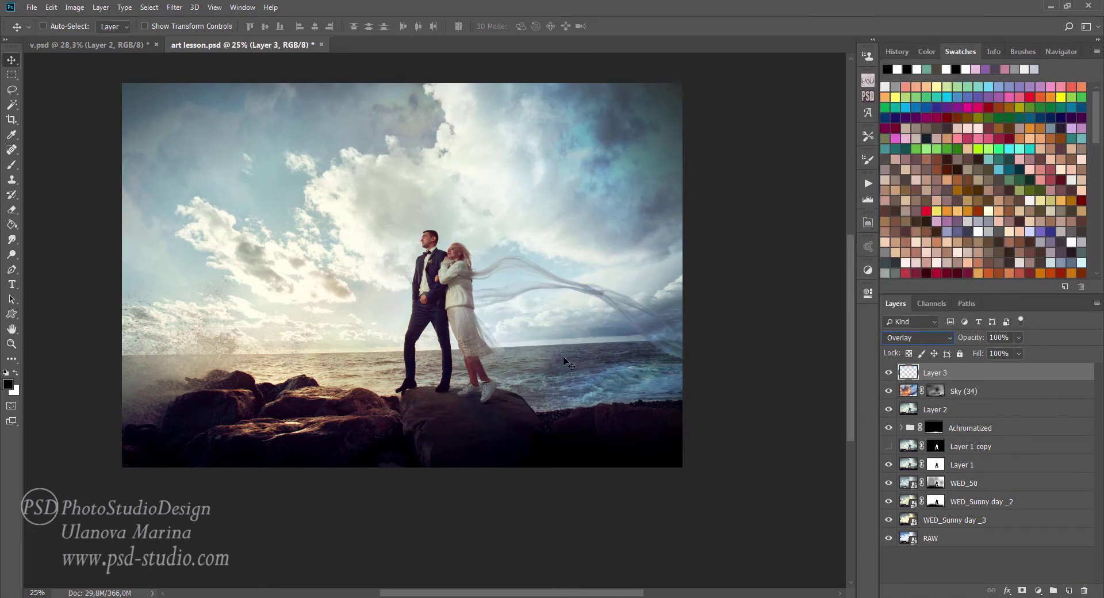
Sample the sea's grey-blue with a 250 px brush, paint over the sea, and set the Eraser to 10%.
key(b)
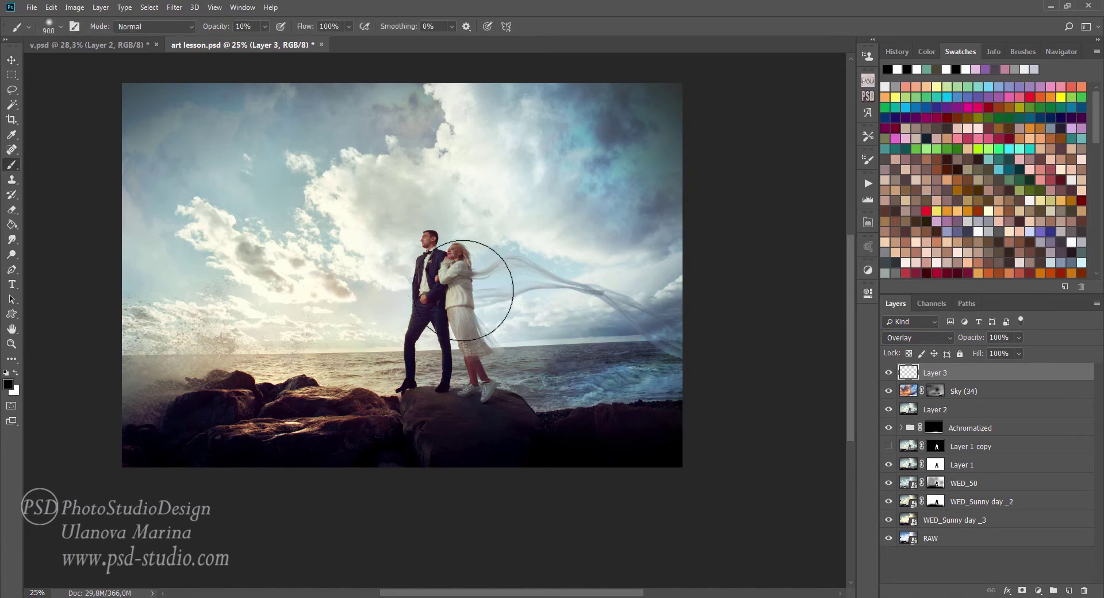
key(bracketleft)
key(bracketleft)
key(bracketleft)
key(bracketleft)
key(bracketleft)
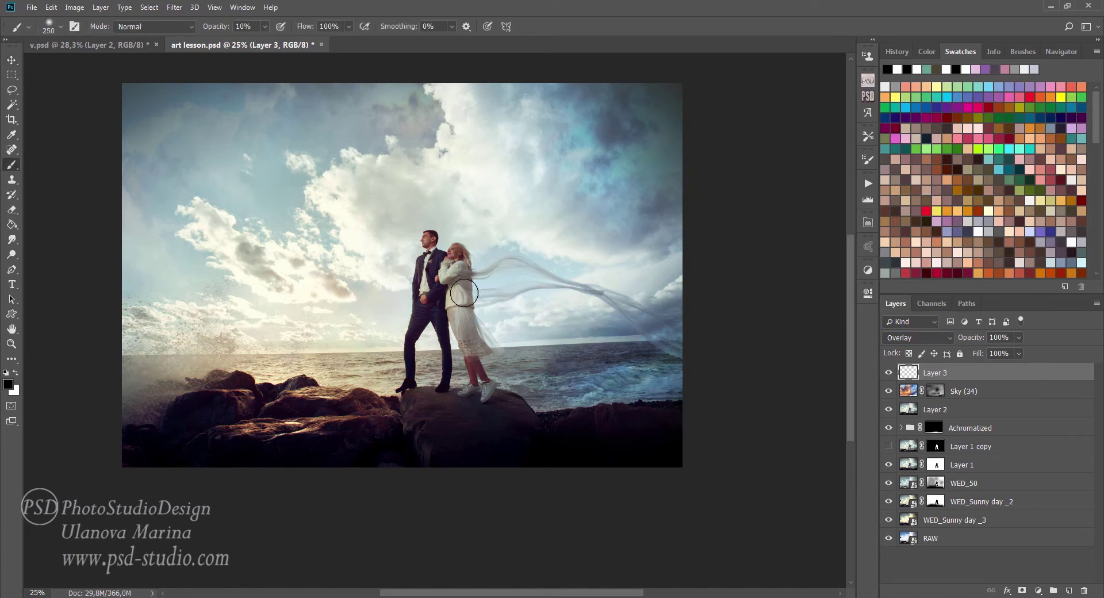
alt+click(601, 359)
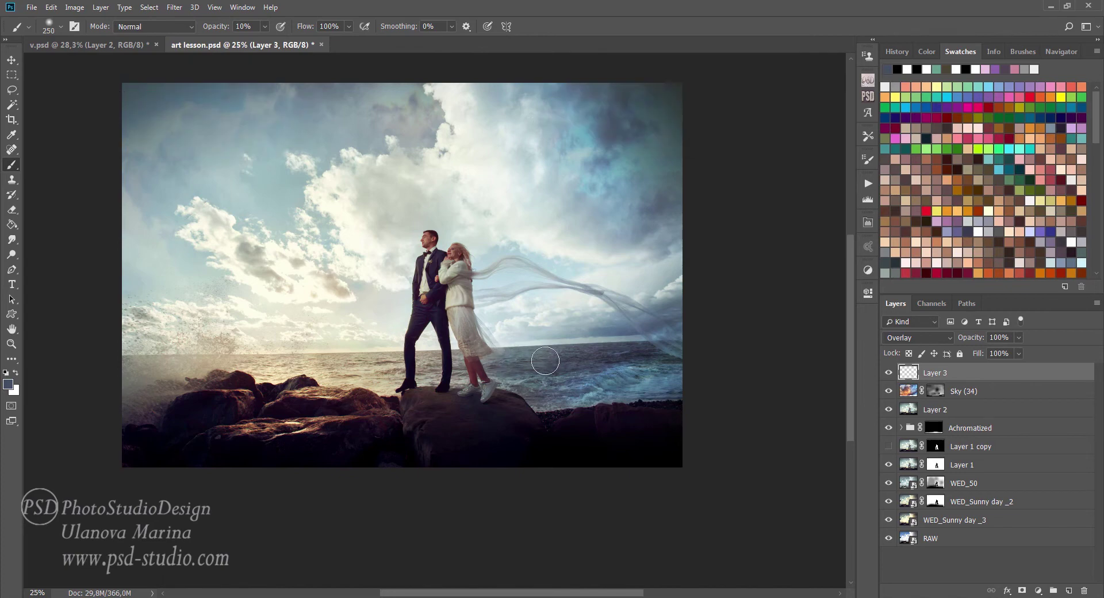
click(585, 376)
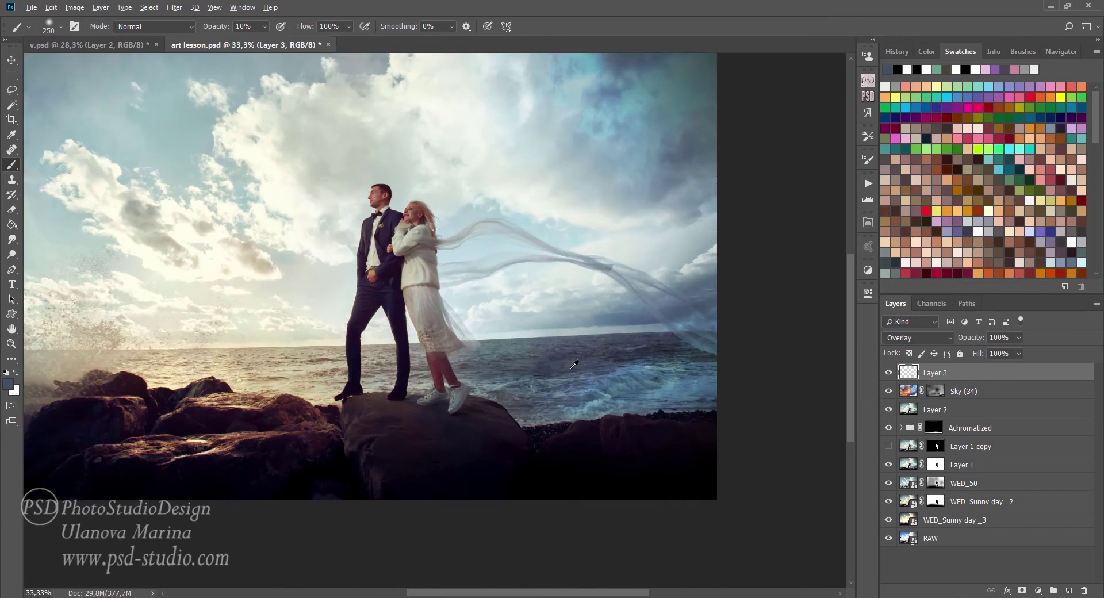
alt+click(549, 369)
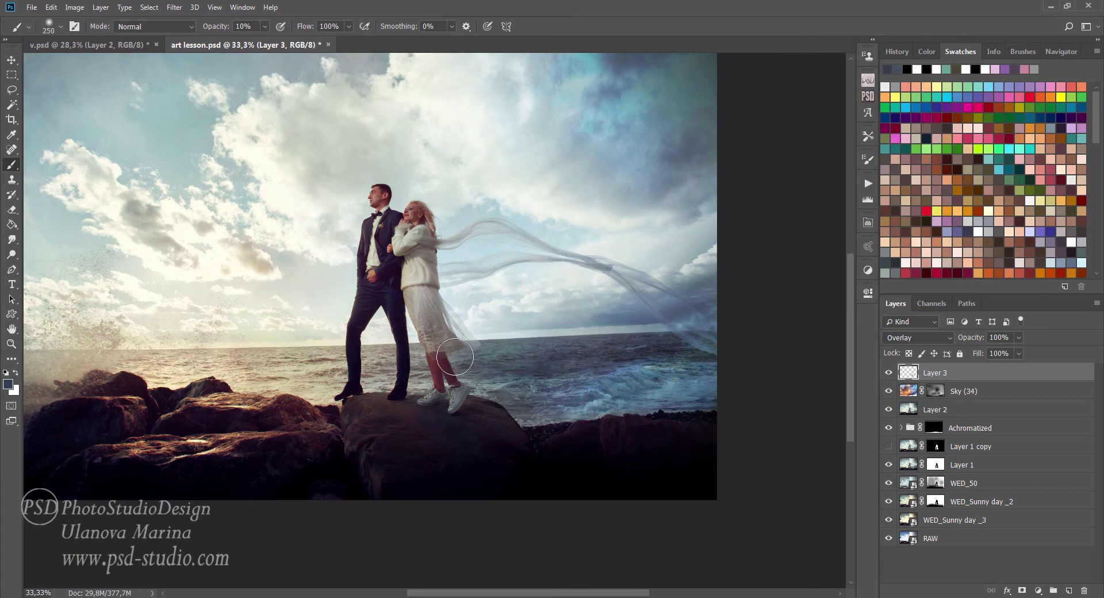
drag(505, 357, 532, 348)
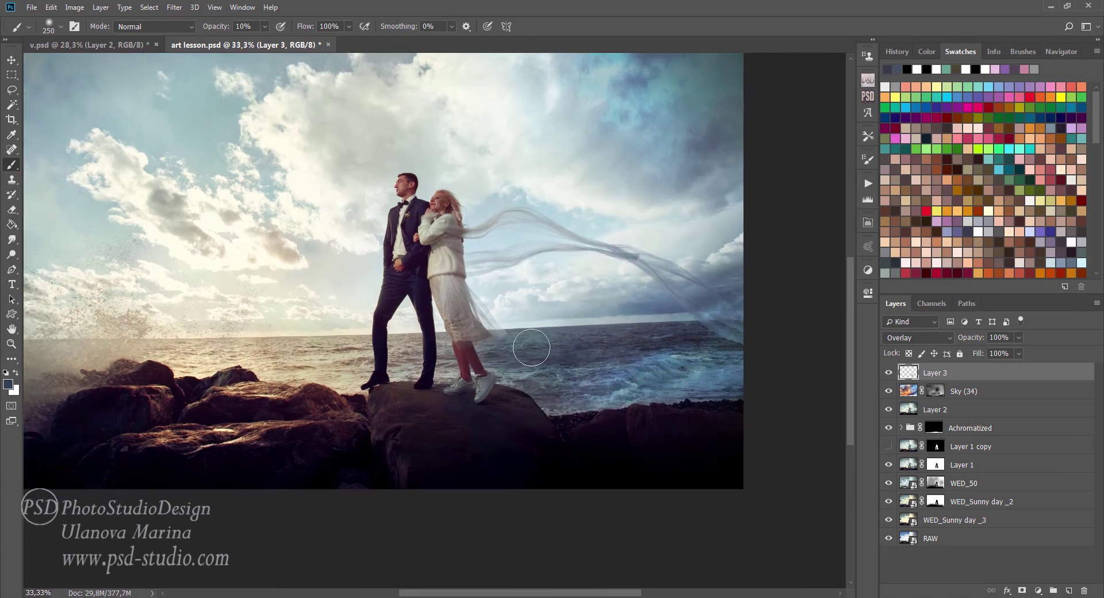
key(e)
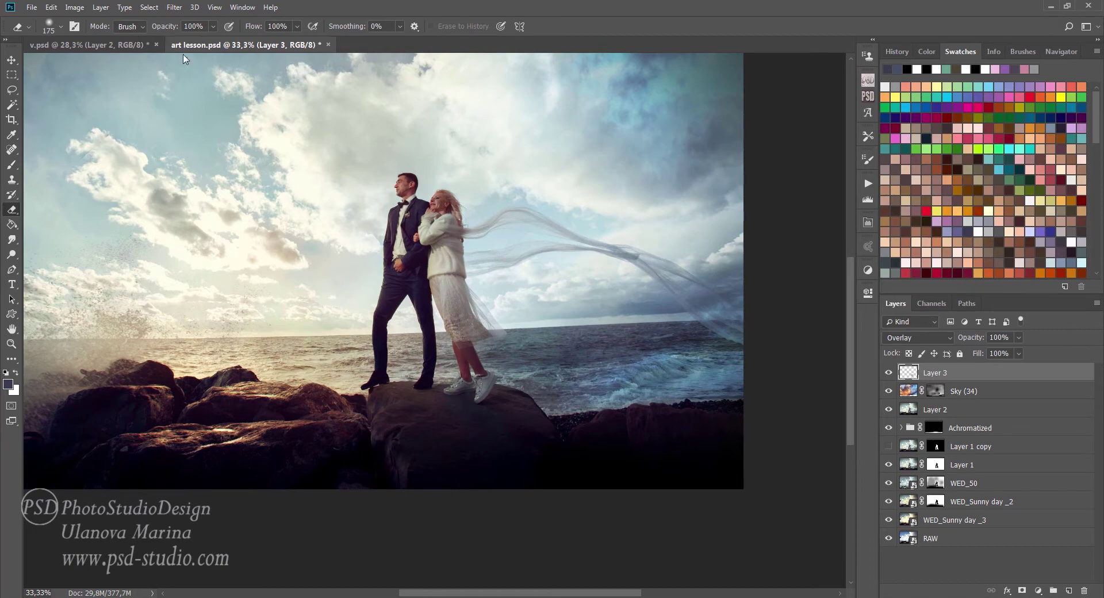
key(1)
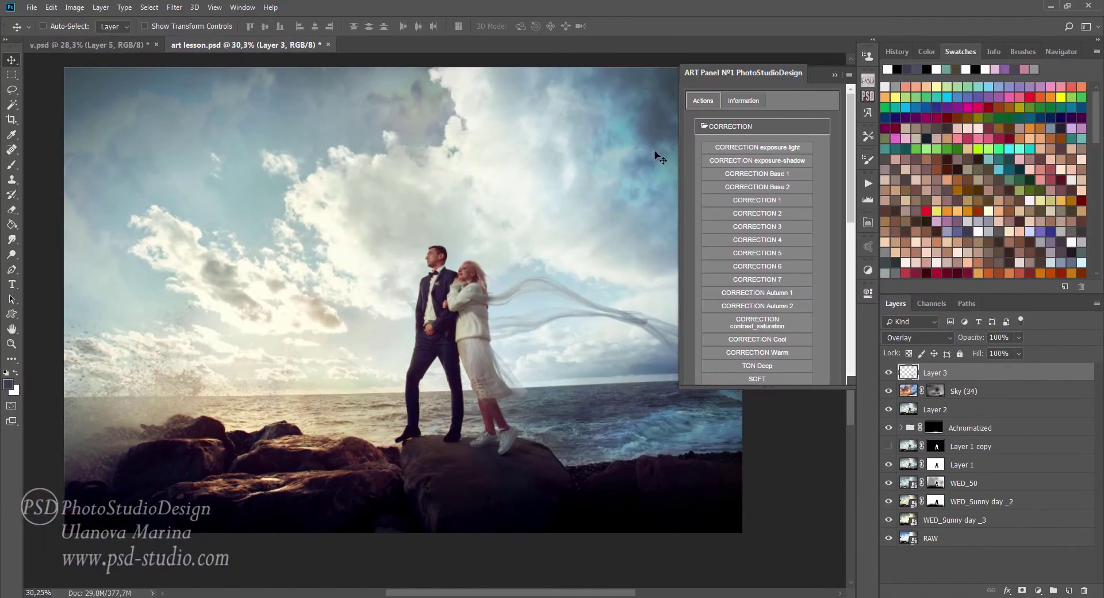
Run the CORRECTION exposure-shadow action and paint its mask at 10% over the upper sky.
click(761, 147)
click(750, 162)
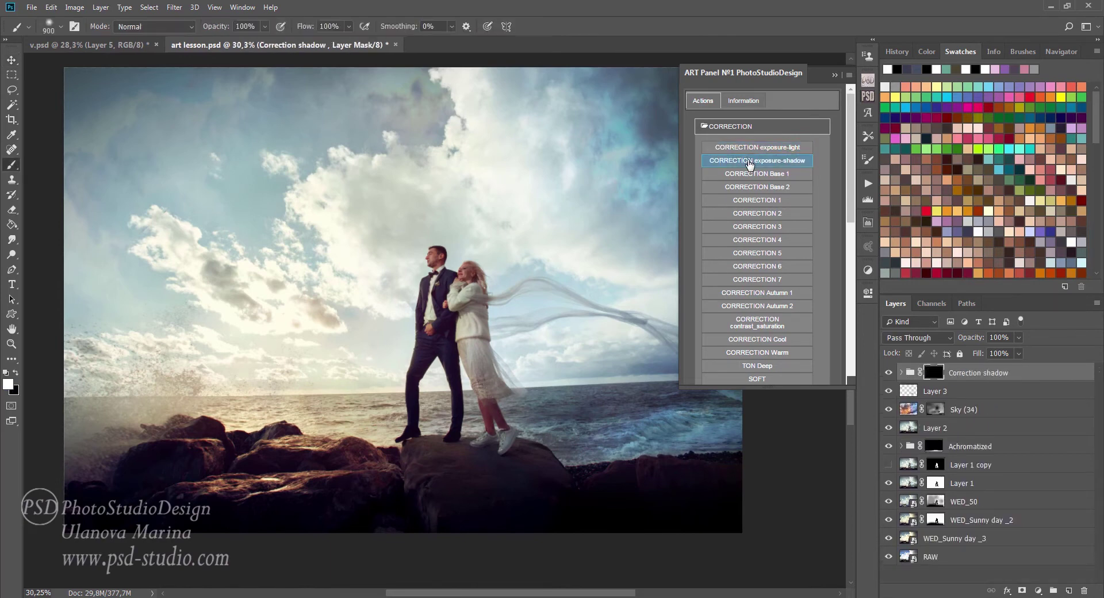
click(835, 76)
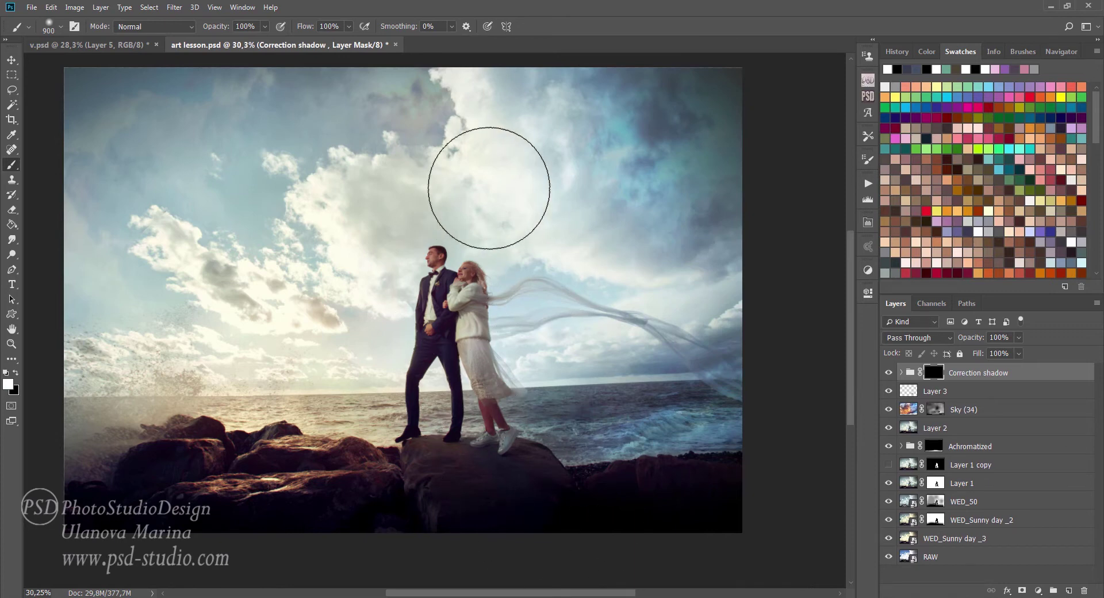
key(1)
drag(483, 185, 325, 241)
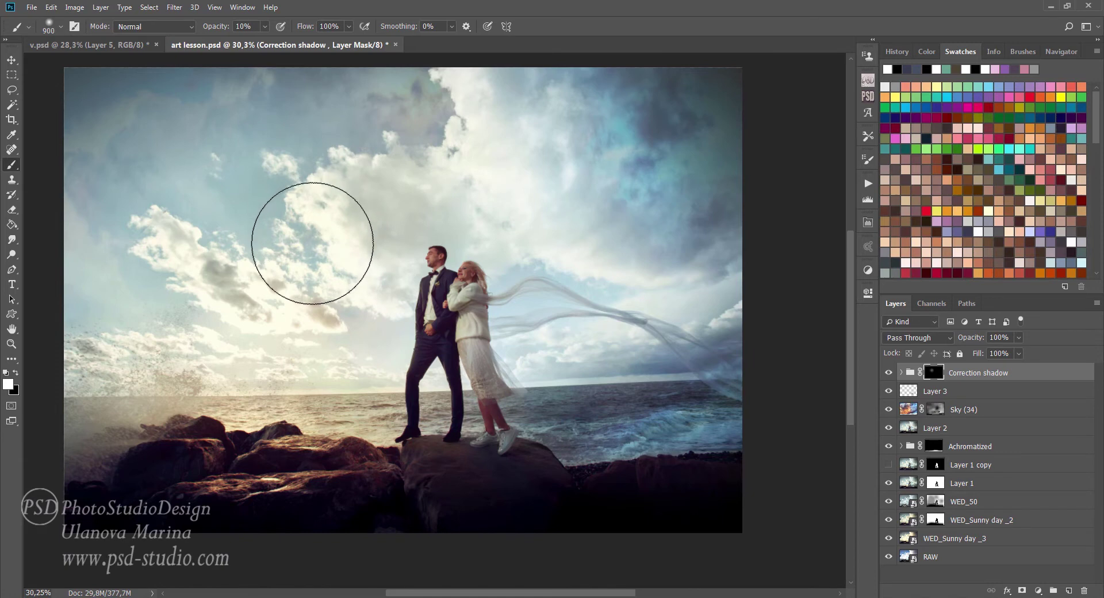
Darken the left sky through the mask at 50% with a 500–900 px brush, undoing the sea stroke.
key(5)
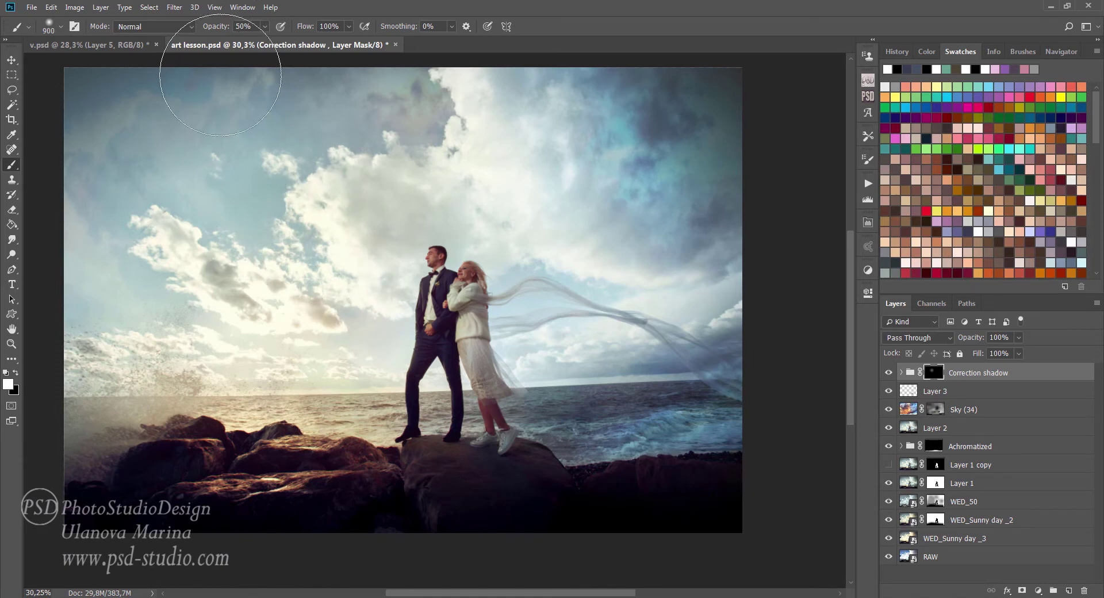
key(bracketleft)
key(bracketleft)
key(bracketleft)
drag(338, 235, 345, 238)
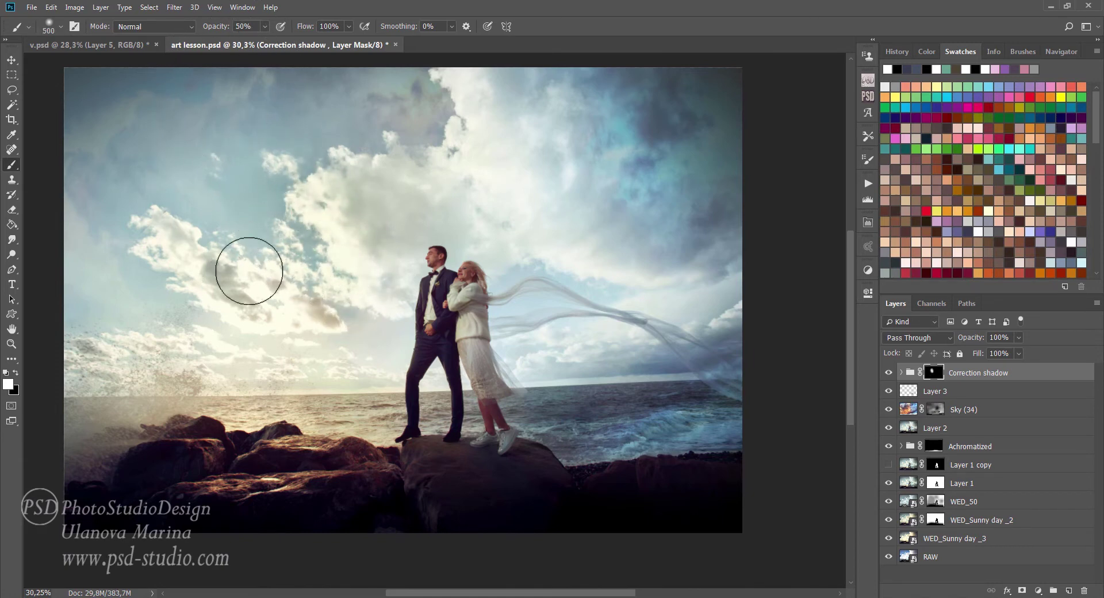
key(bracketright)
key(bracketright)
key(bracketright)
key(bracketright)
mouse_move(249, 222)
mouse_down()
mouse_move(154, 261)
mouse_move(168, 357)
mouse_move(358, 283)
mouse_move(513, 116)
mouse_move(589, 377)
mouse_move(715, 185)
mouse_move(523, 140)
mouse_move(546, 246)
mouse_up()
key(ctrl+z)
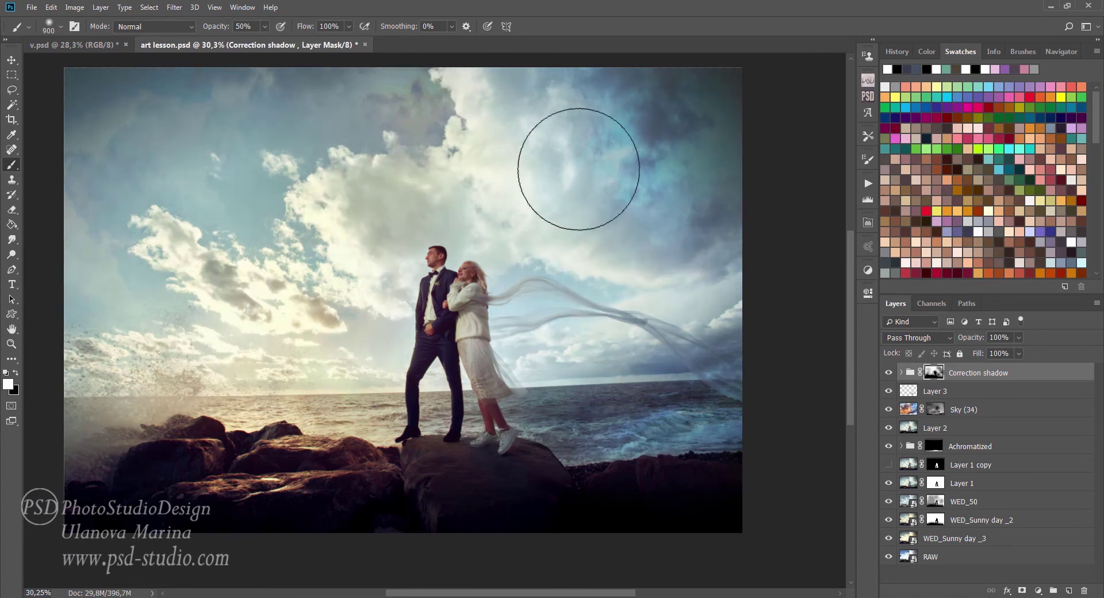
key(v)
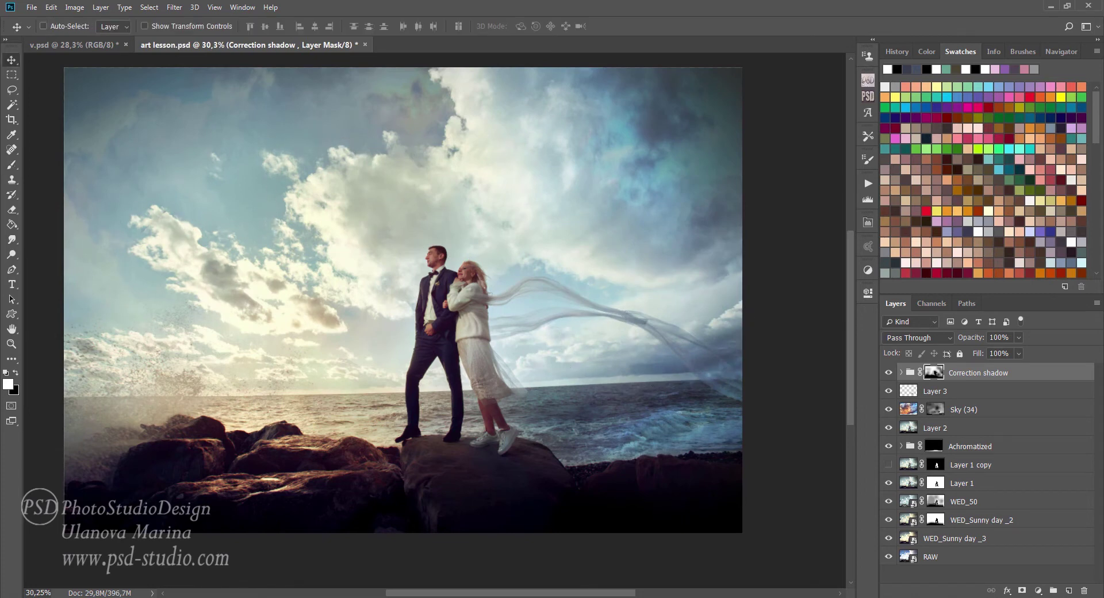
click(888, 373)
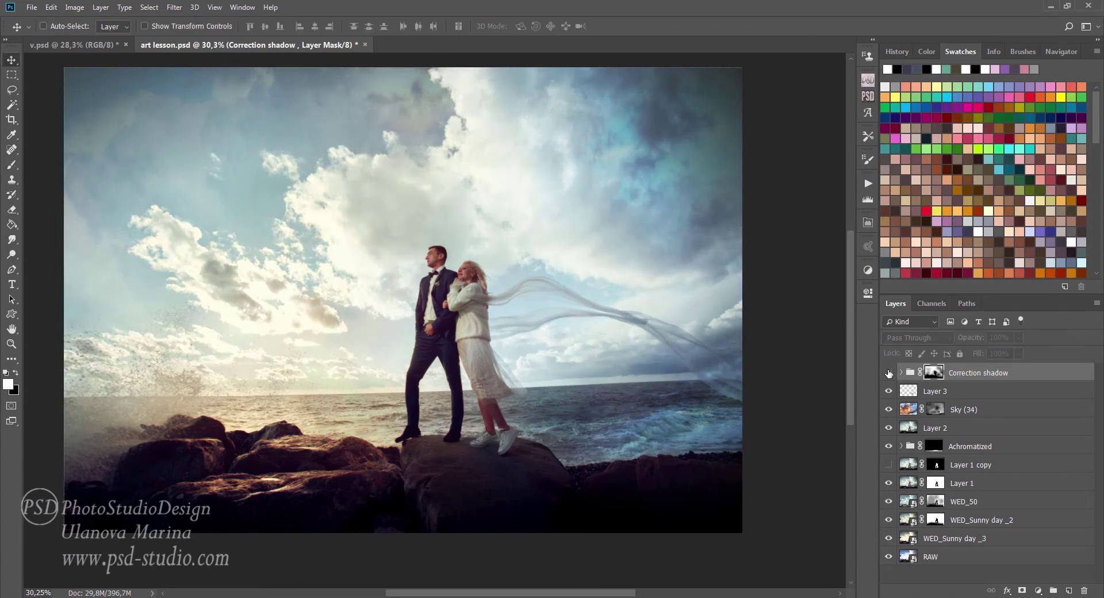
click(889, 373)
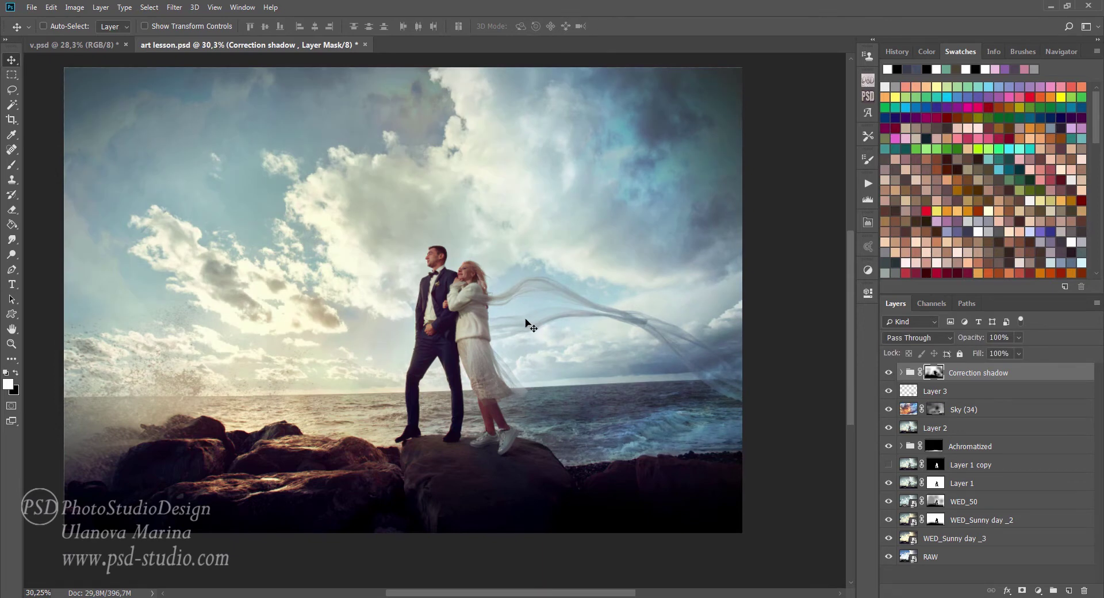
scroll(530, 327, down, 1)
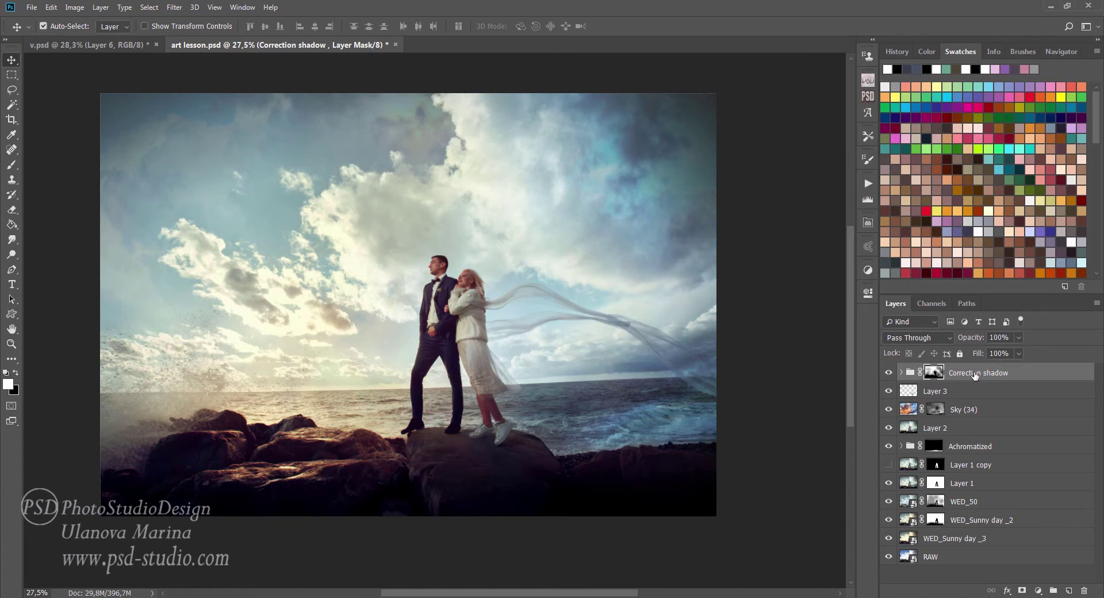
Stamp visible layers into Layer 4, duplicate it, and hide the copy.
key(ctrl+alt+shift+e)
key(ctrl+j)
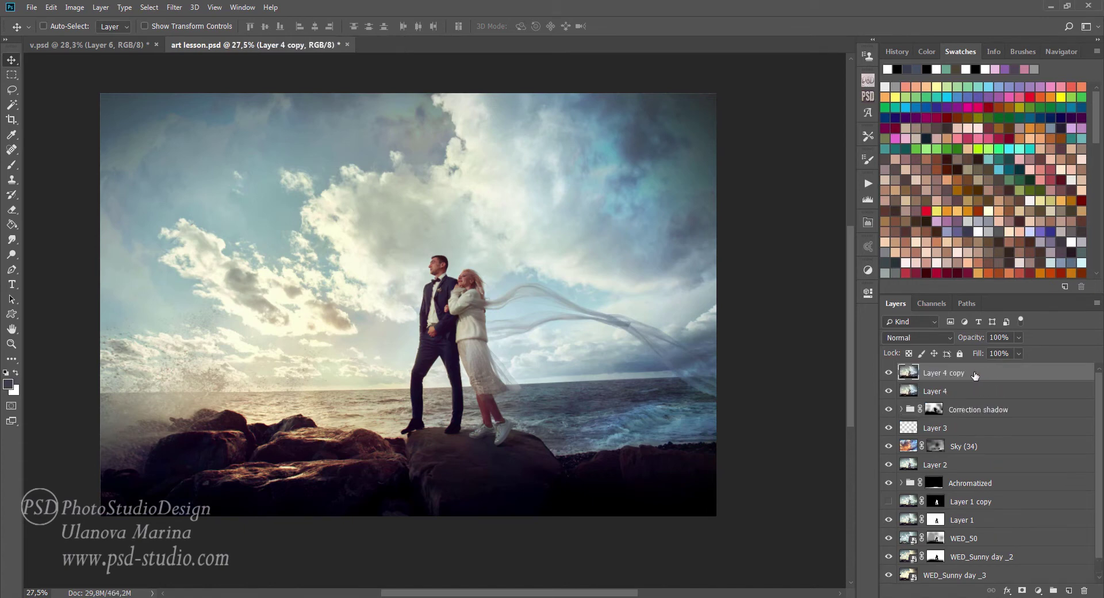
click(890, 372)
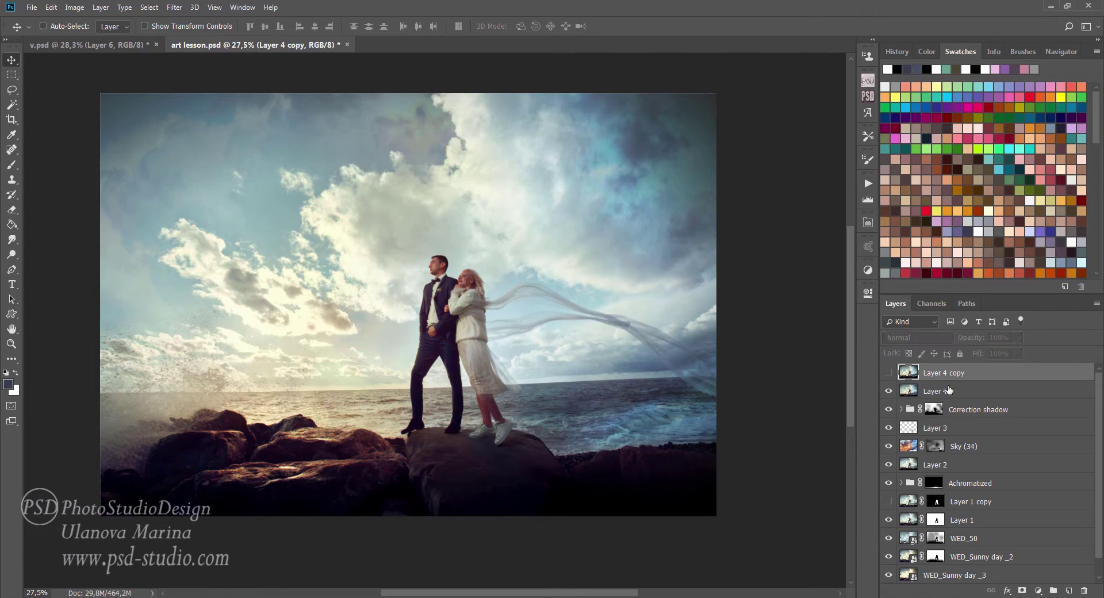
key(alt+bracketleft)
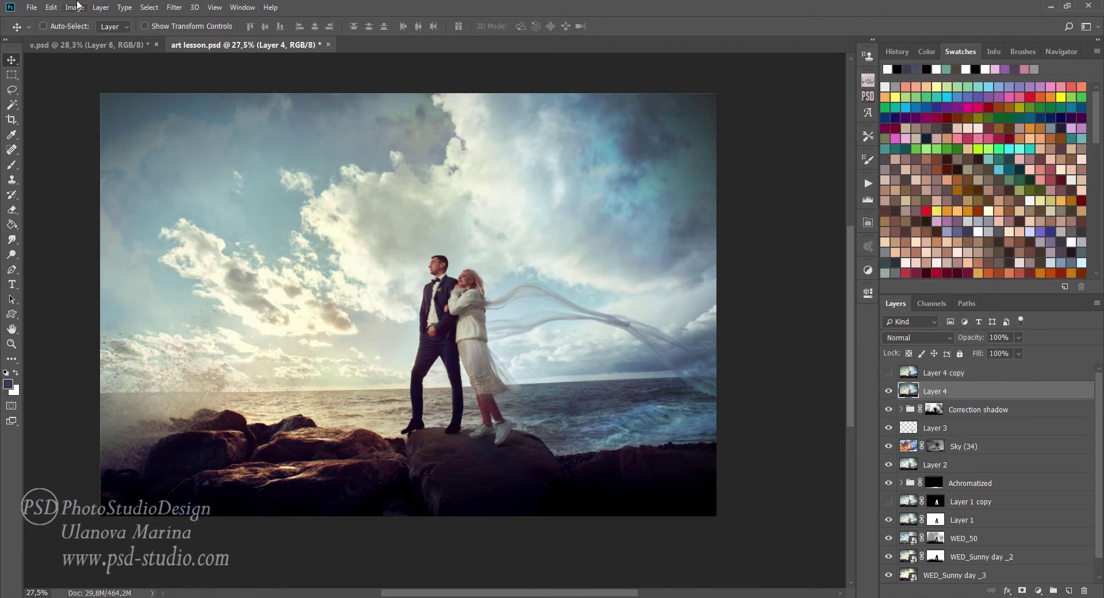
Apply a Shadows/Highlights preset from the Shadows_Highlight folder to Layer 4, then show and select Layer 4 copy.
click(77, 8)
mouse_move(92, 37)
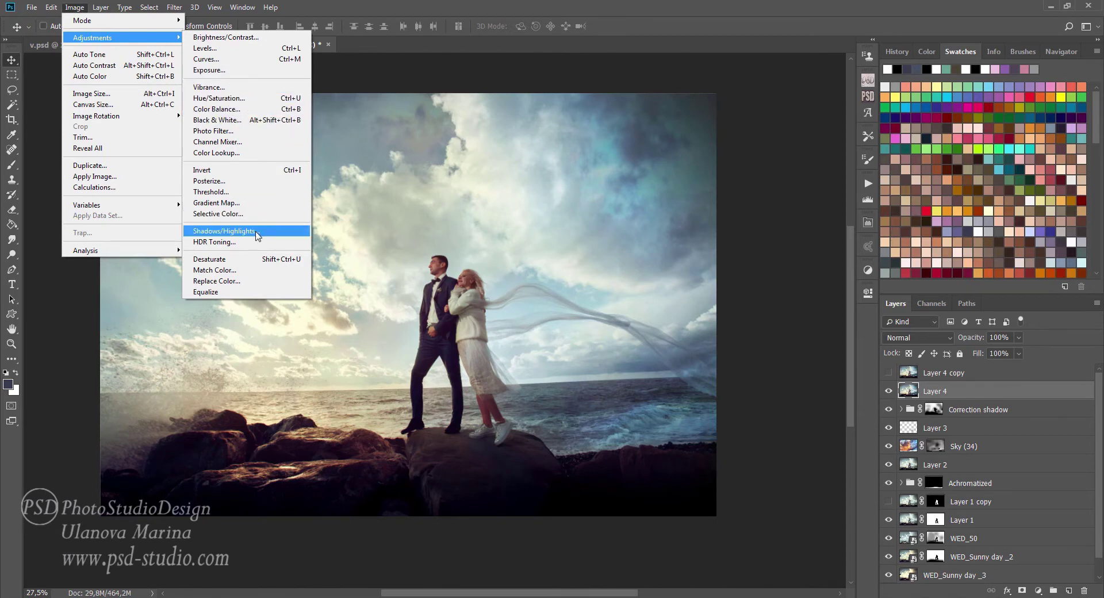
click(258, 235)
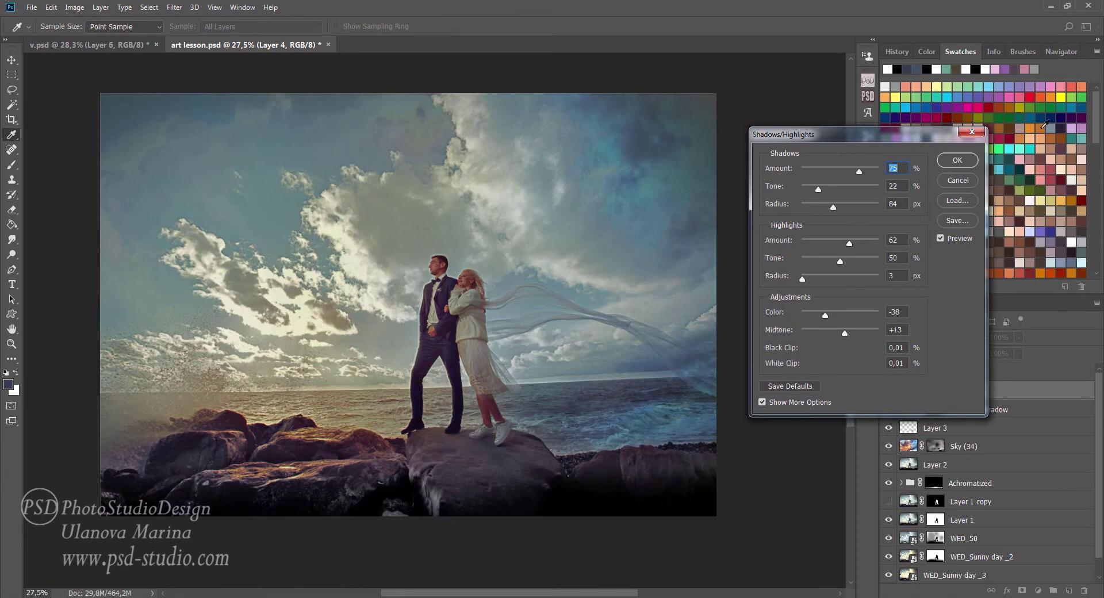
click(954, 202)
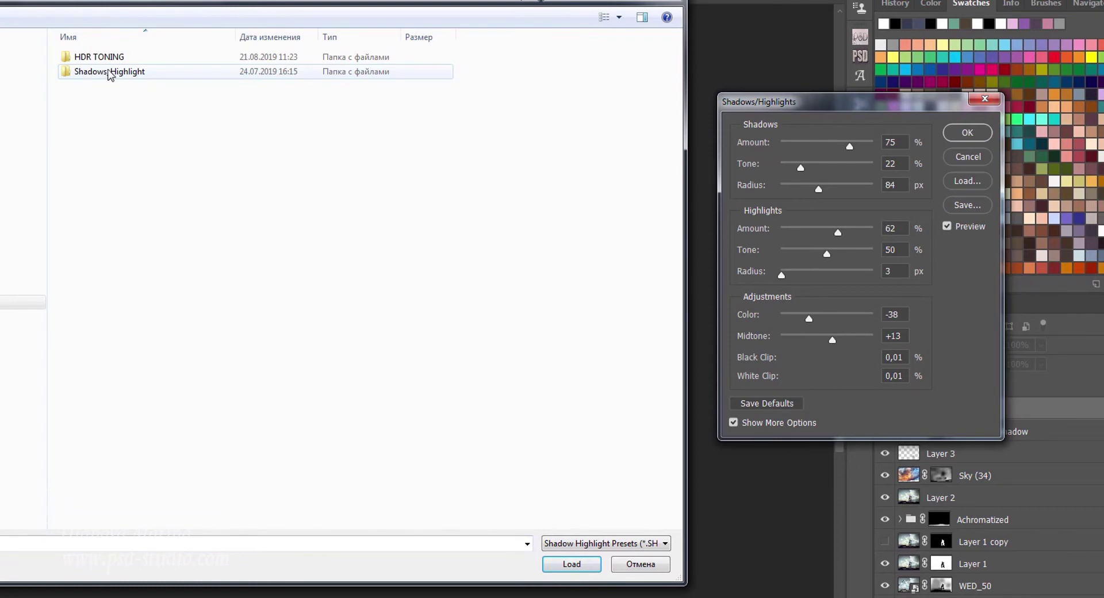
double_click(109, 73)
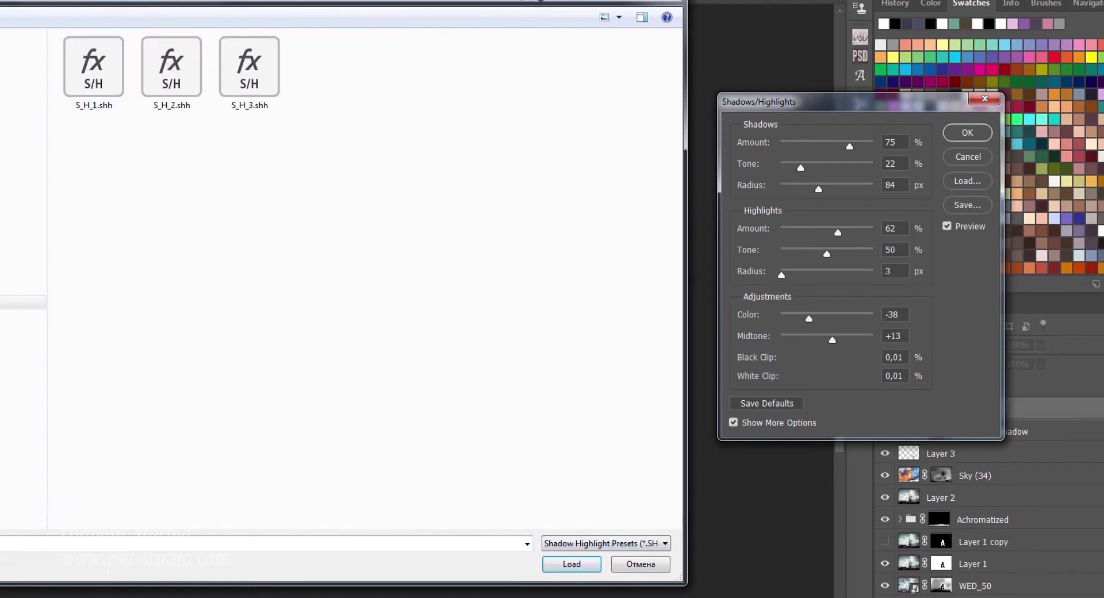
click(571, 564)
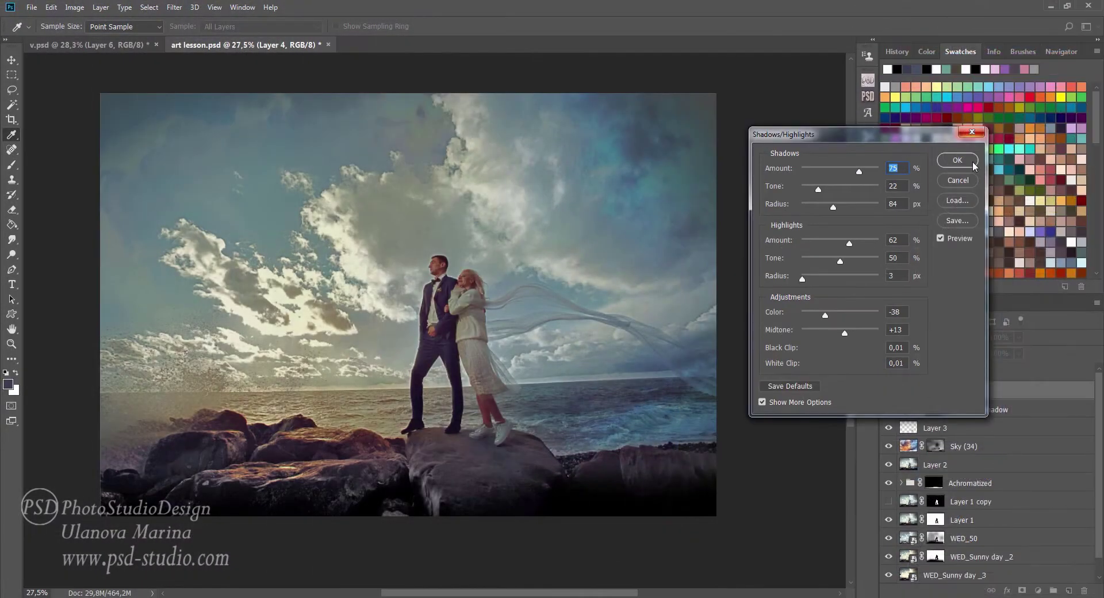
click(957, 161)
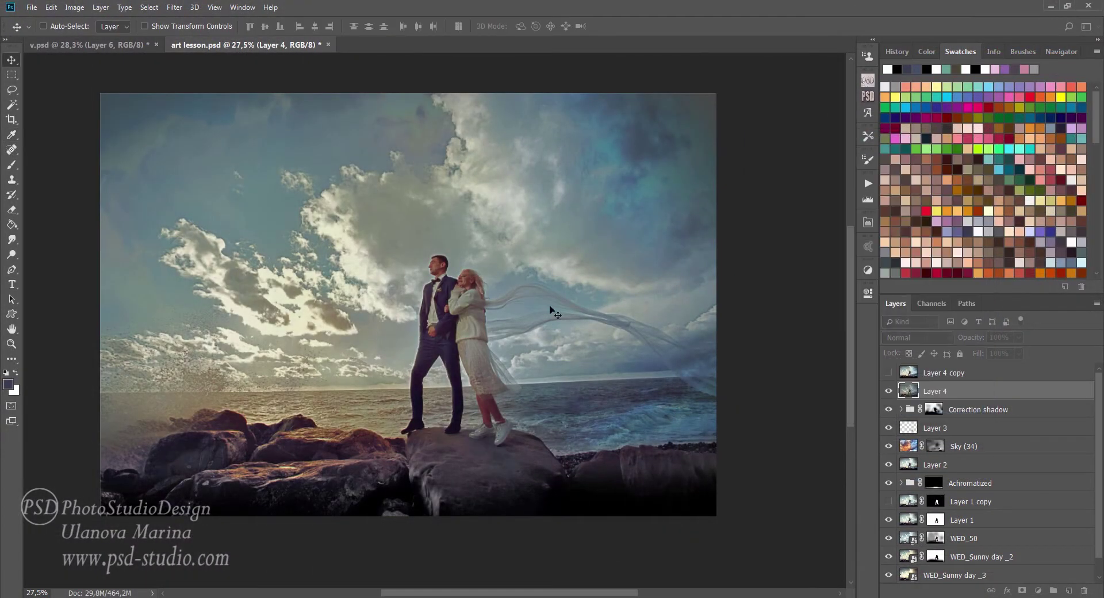
click(889, 374)
click(933, 373)
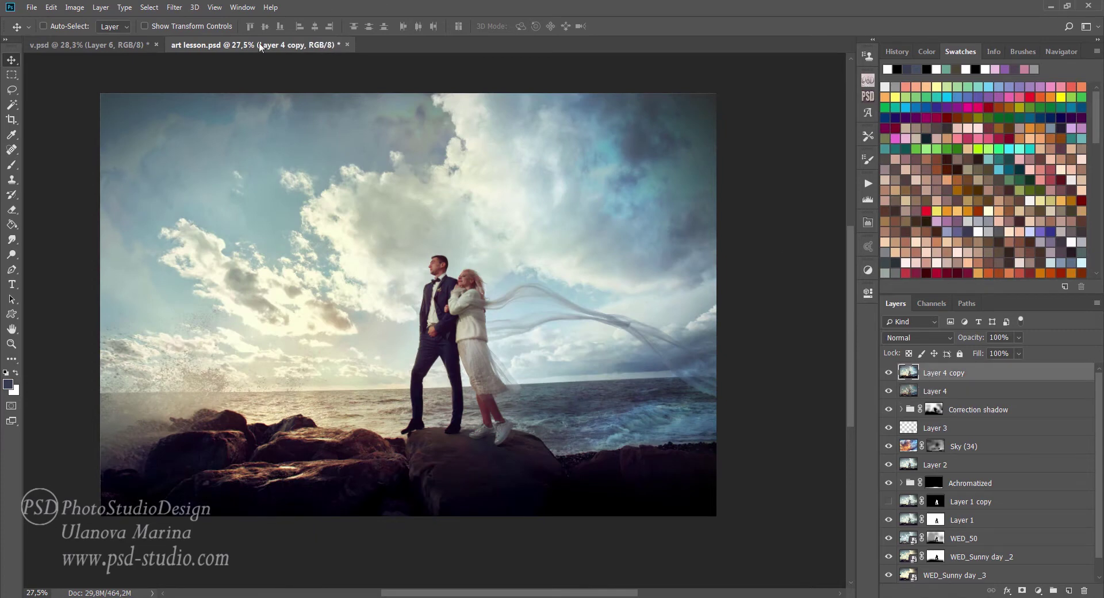
Give Layer 4 copy a Camera Raw look: noise reduction 45, oranges saturation +22, luminance +43.
click(174, 8)
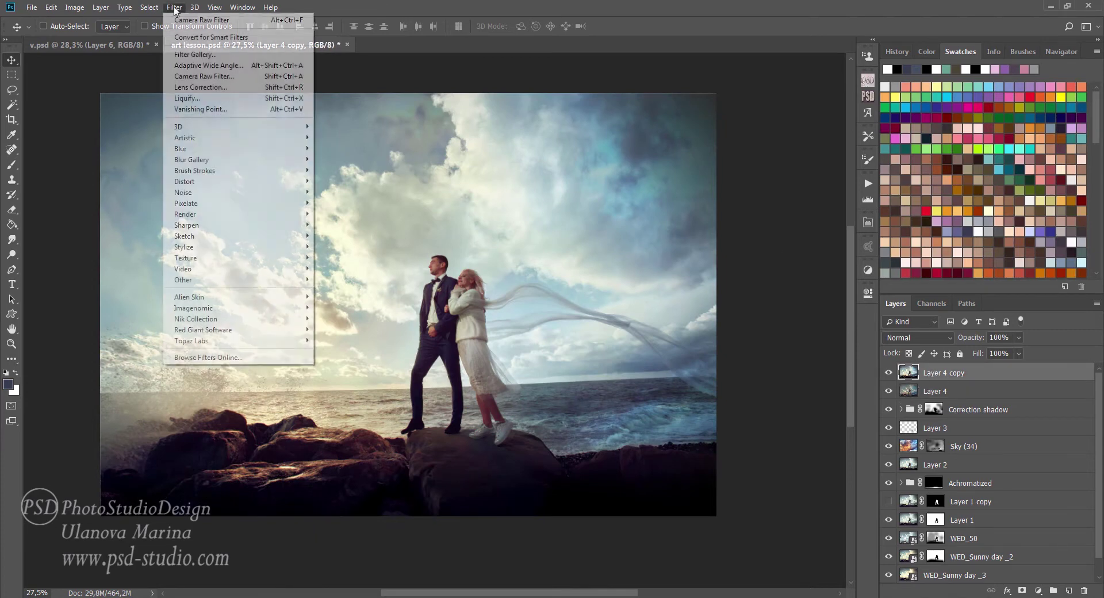
click(182, 77)
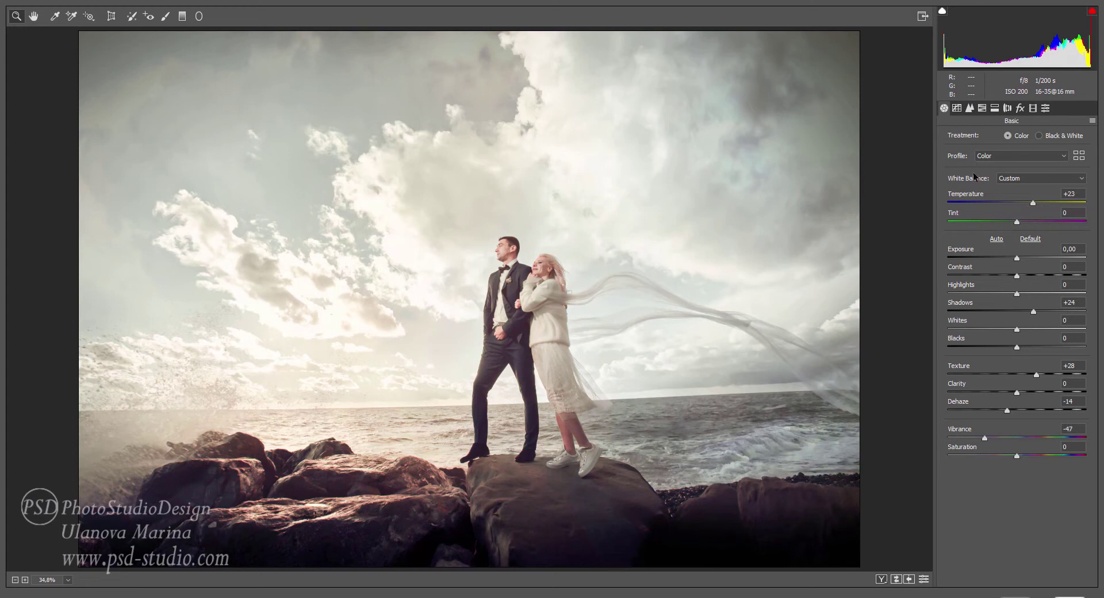
click(971, 108)
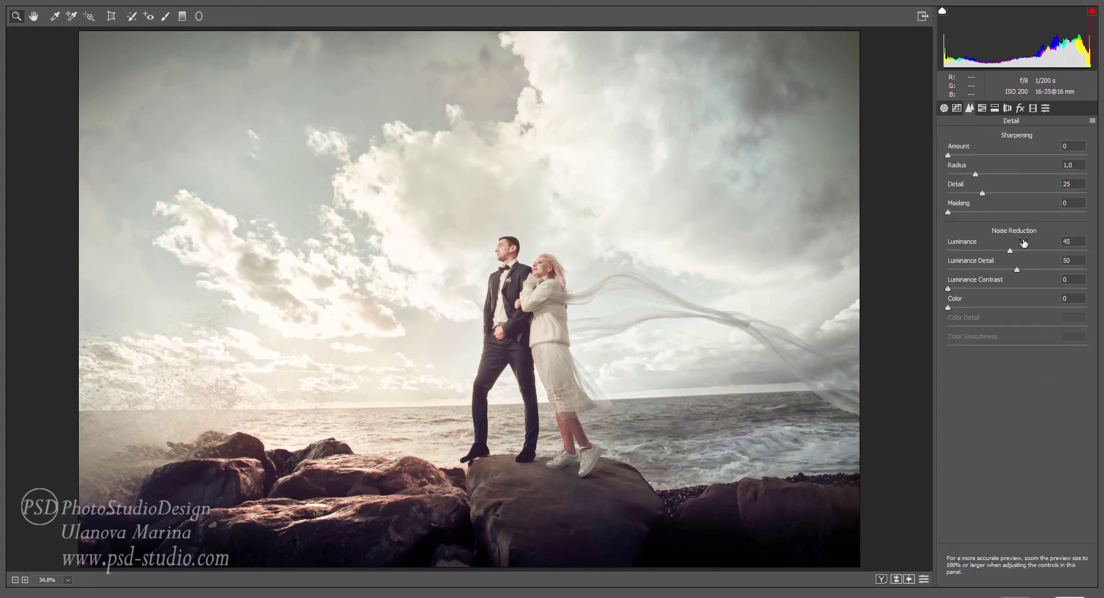
click(982, 109)
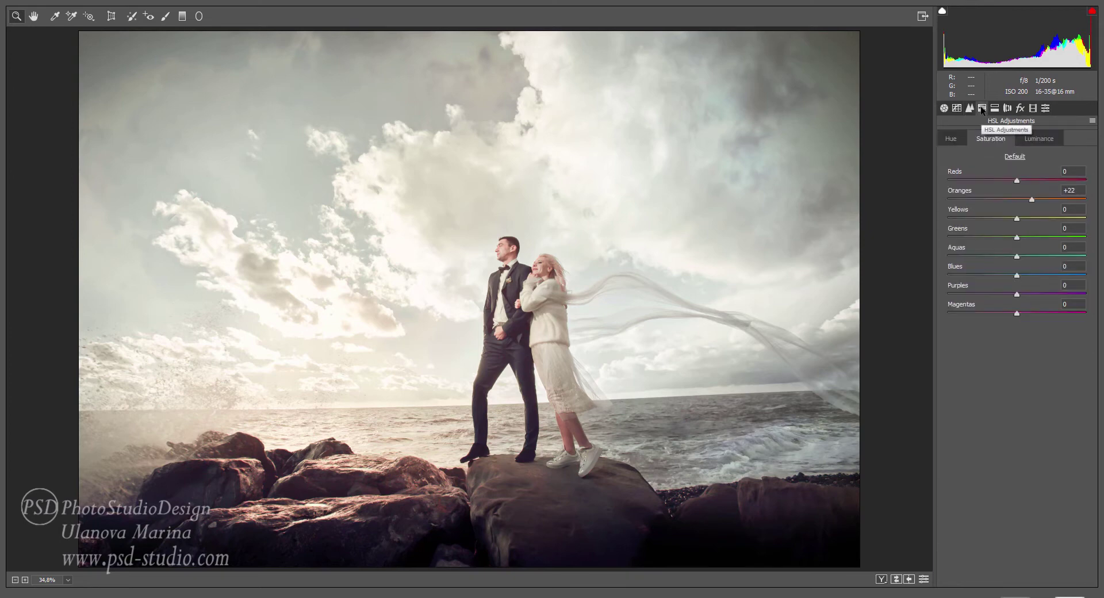
click(1033, 138)
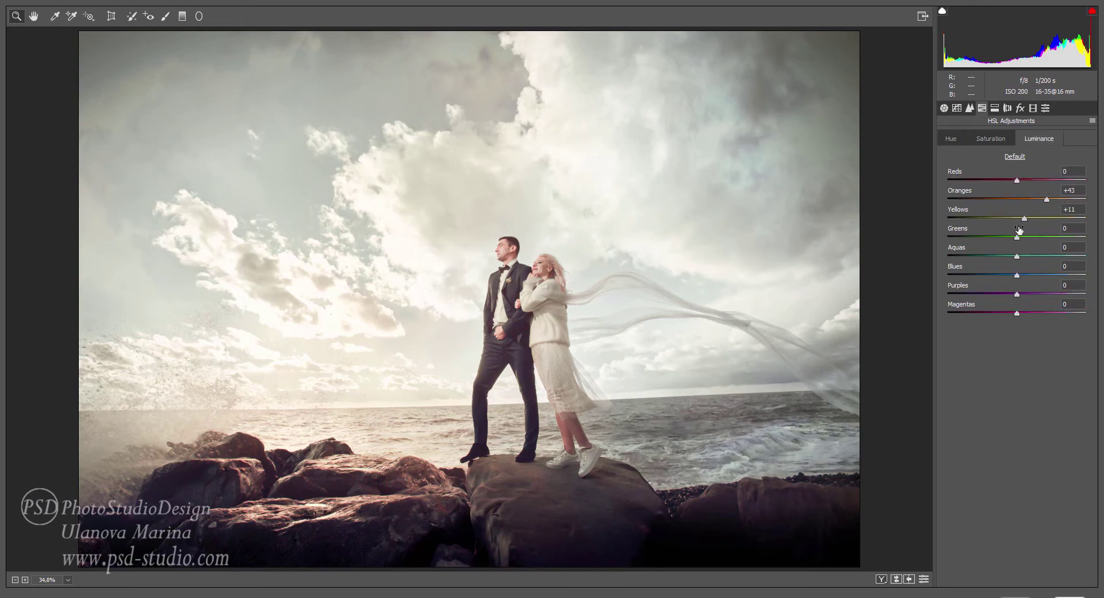
click(1064, 596)
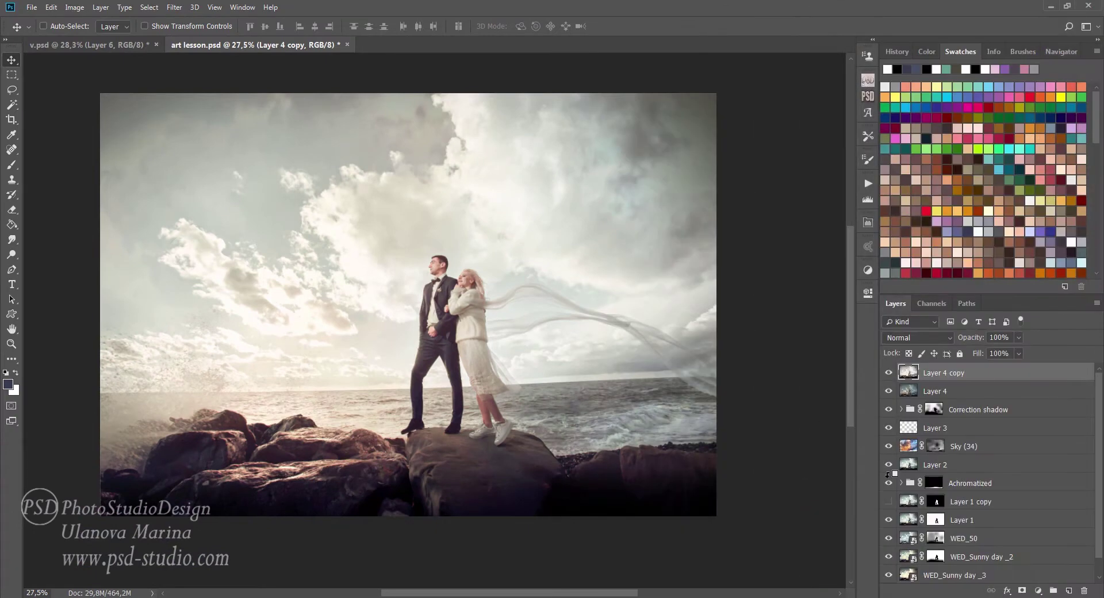
Add black (hide-all) masks to Layer 4 copy and Layer 4.
alt+click(1023, 590)
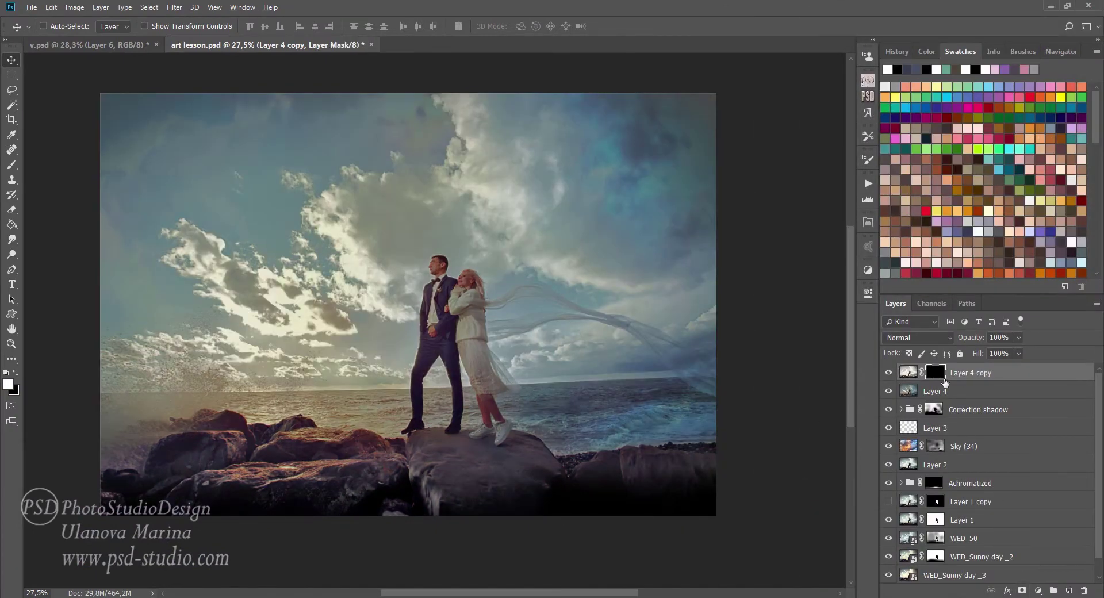
click(942, 397)
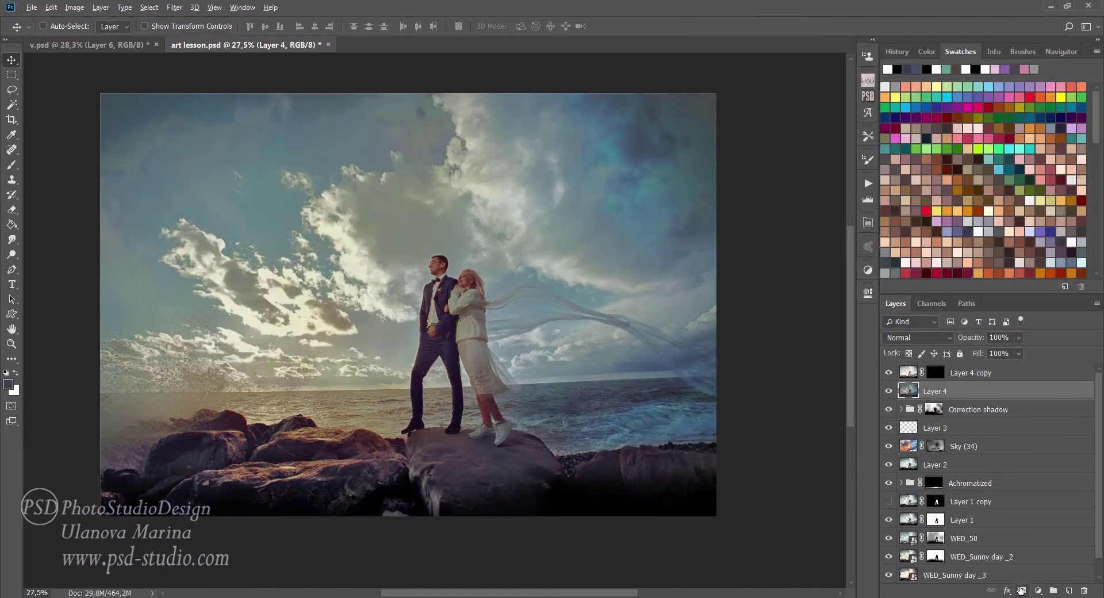
alt+click(1023, 591)
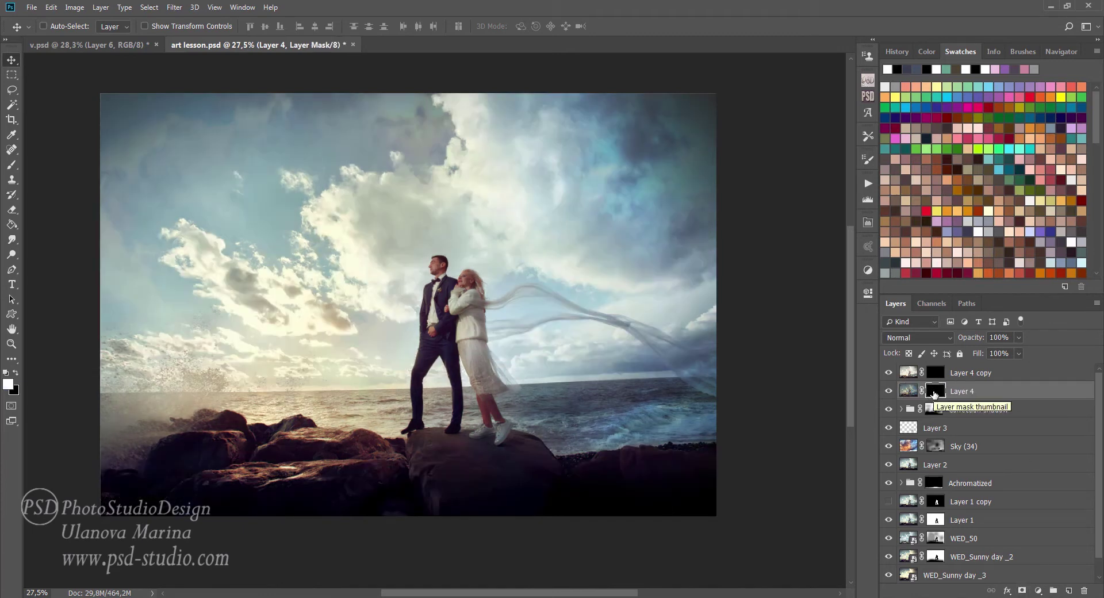
Paint white at 100% opacity, size 150, on Layer 4's mask over the lower and left rocks.
key(b)
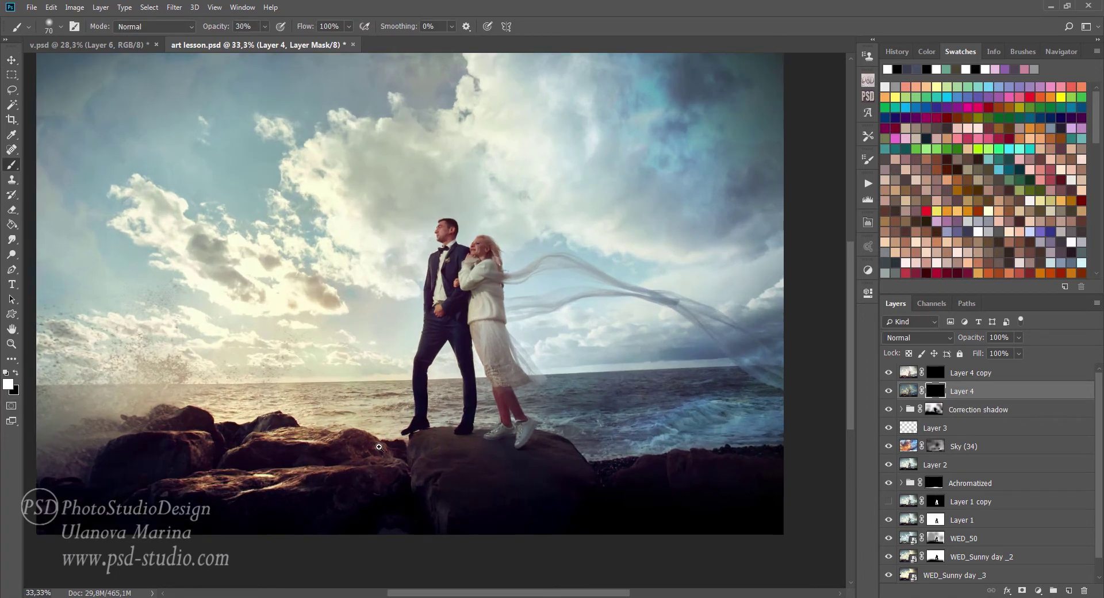
ctrl+click(399, 430)
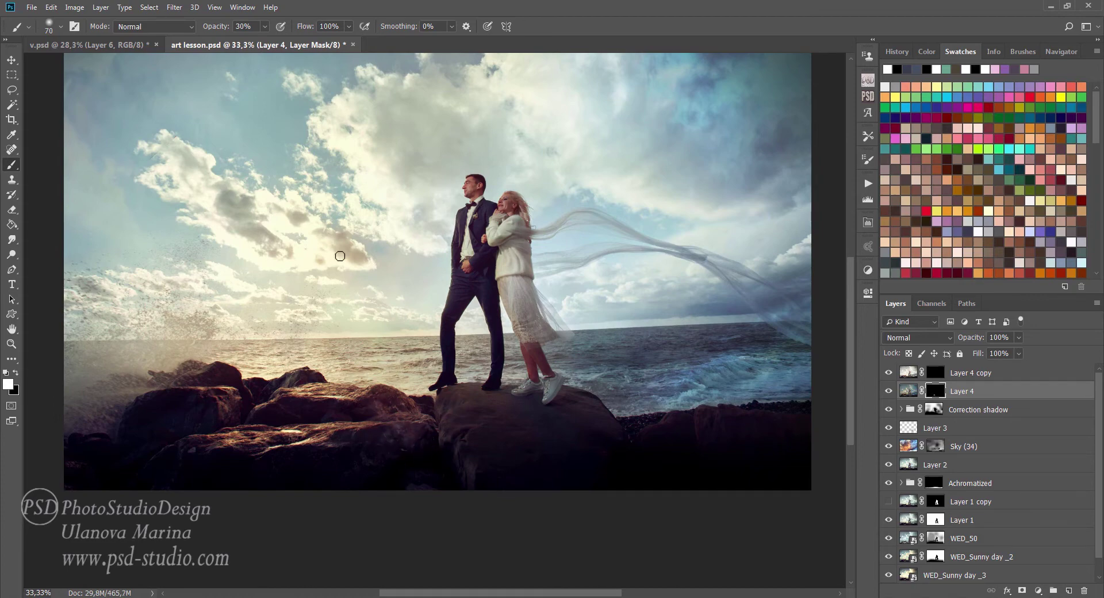
key(1)
key(bracketright)
key(bracketright)
key(bracketright)
key(0)
drag(501, 458, 812, 456)
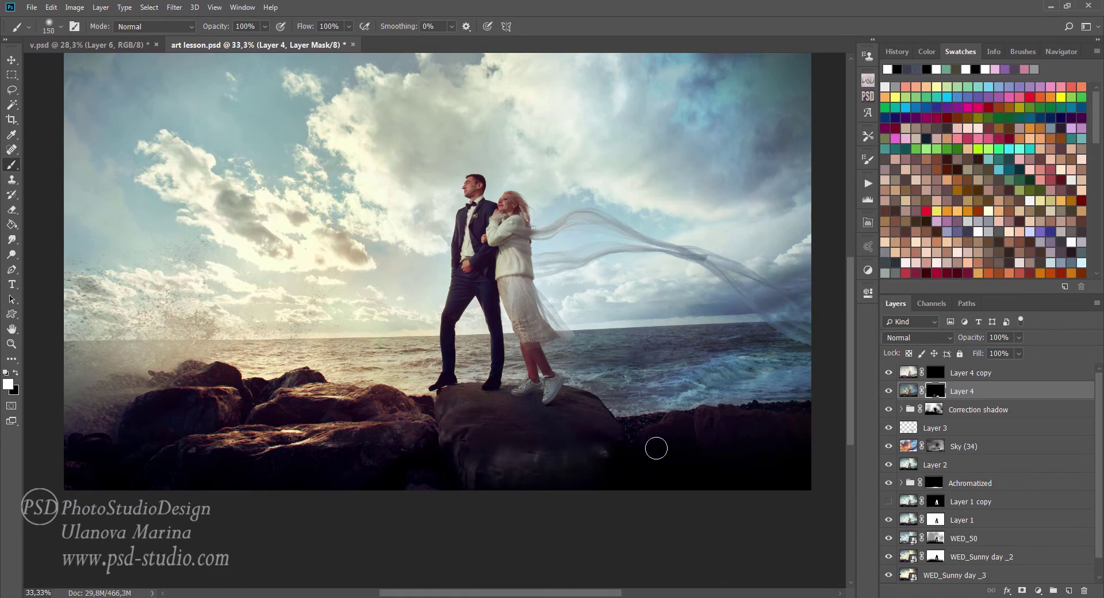
drag(196, 420, 121, 449)
Set up the brush to refine Layer 4's mask: black/white swaps, 10–30% opacity, sizes 60–90.
key(x)
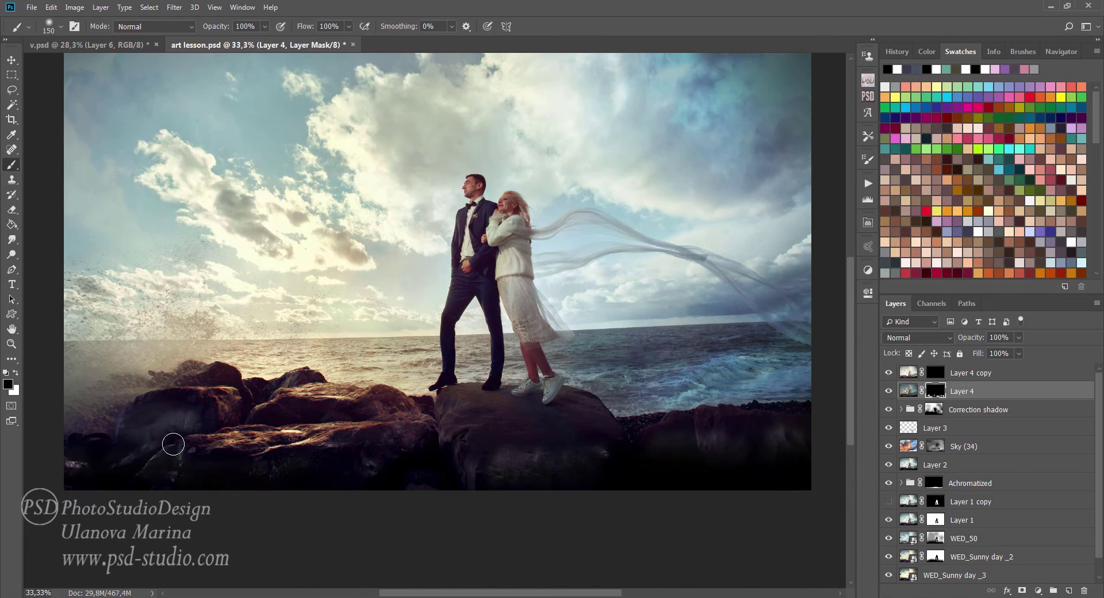
key(3)
key(1)
key(bracketleft)
key(bracketleft)
key(bracketleft)
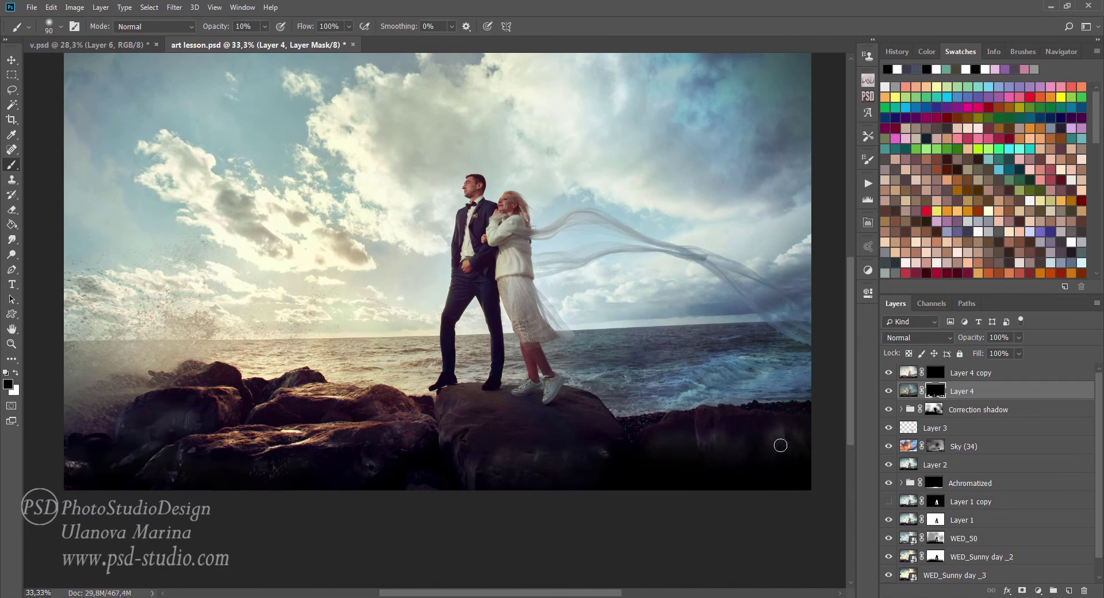
key(bracketleft)
key(bracketleft)
key(x)
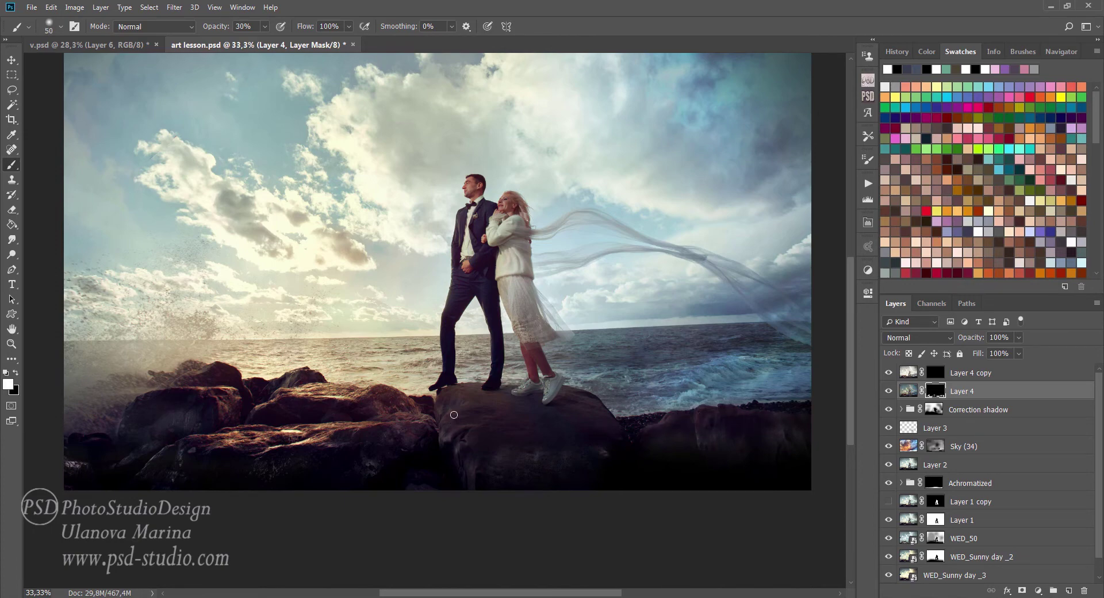
key(x)
key(bracketright)
key(1)
key(x)
On Layer 4 copy's mask, paint the warm tone onto the rock under the groom at 100% opacity.
key(bracketleft)
key(alt+bracketright)
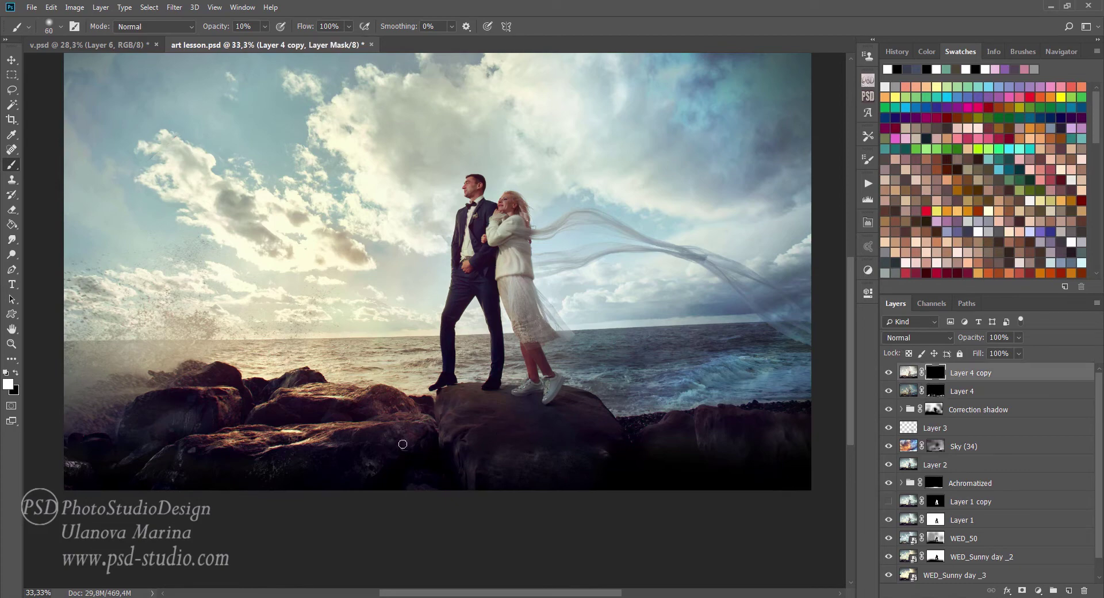
key(bracketright)
key(bracketright)
key(bracketright)
key(0)
key(bracketright)
mouse_move(466, 465)
mouse_down()
mouse_move(455, 420)
mouse_move(469, 453)
mouse_up()
Paint Layer 4 copy's mask over the left rocks at 30% opacity, brush size 100.
key(x)
key(3)
key(x)
key(x)
key(bracketleft)
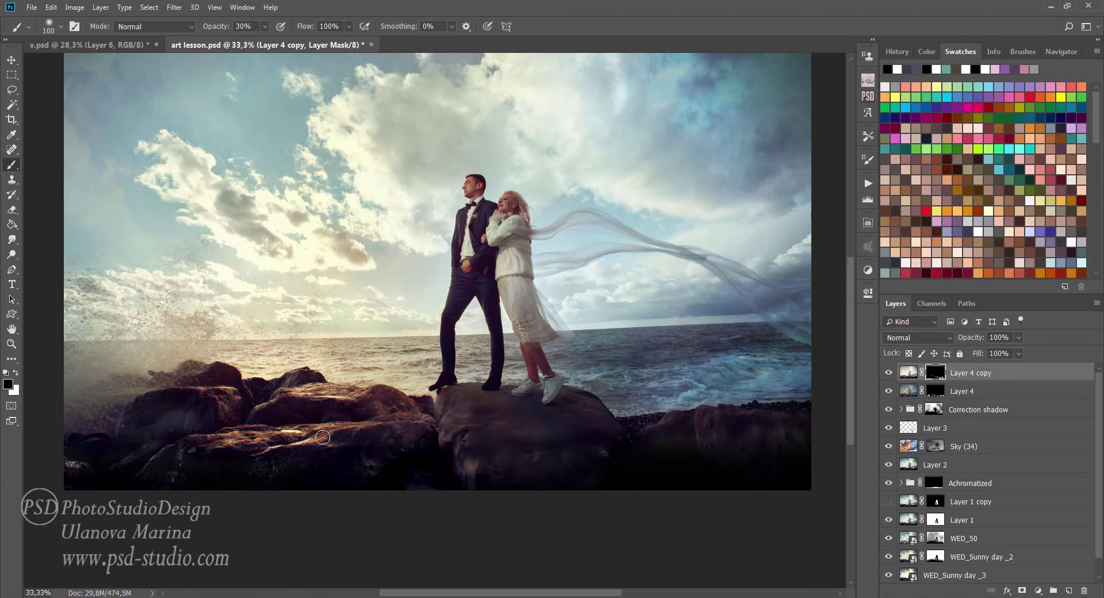
drag(323, 438, 564, 433)
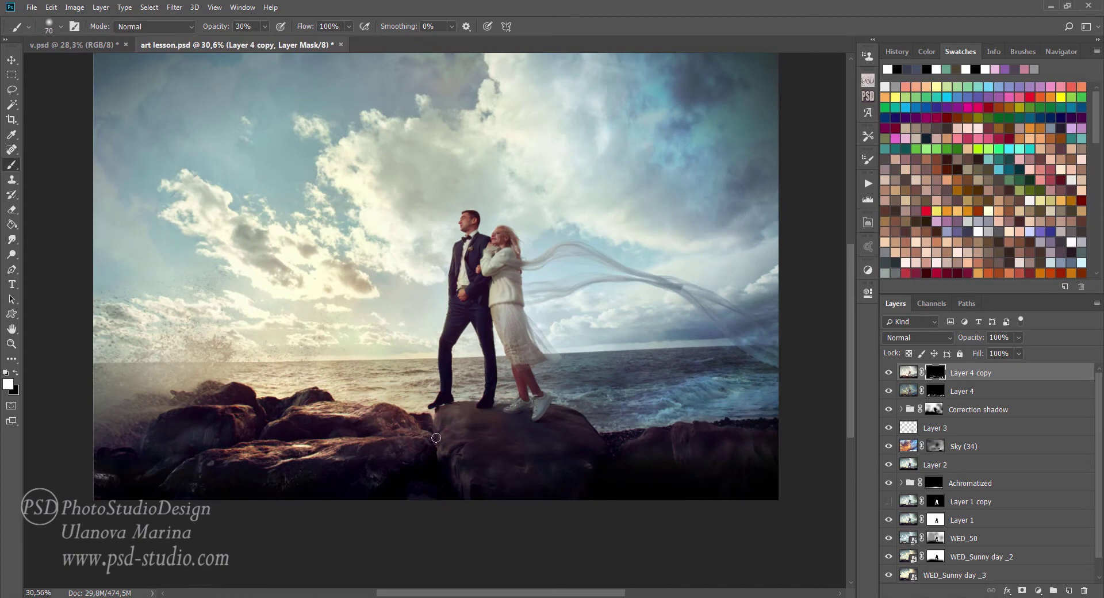
key(x)
key(x)
key(x)
key(x)
key(x)
key(x)
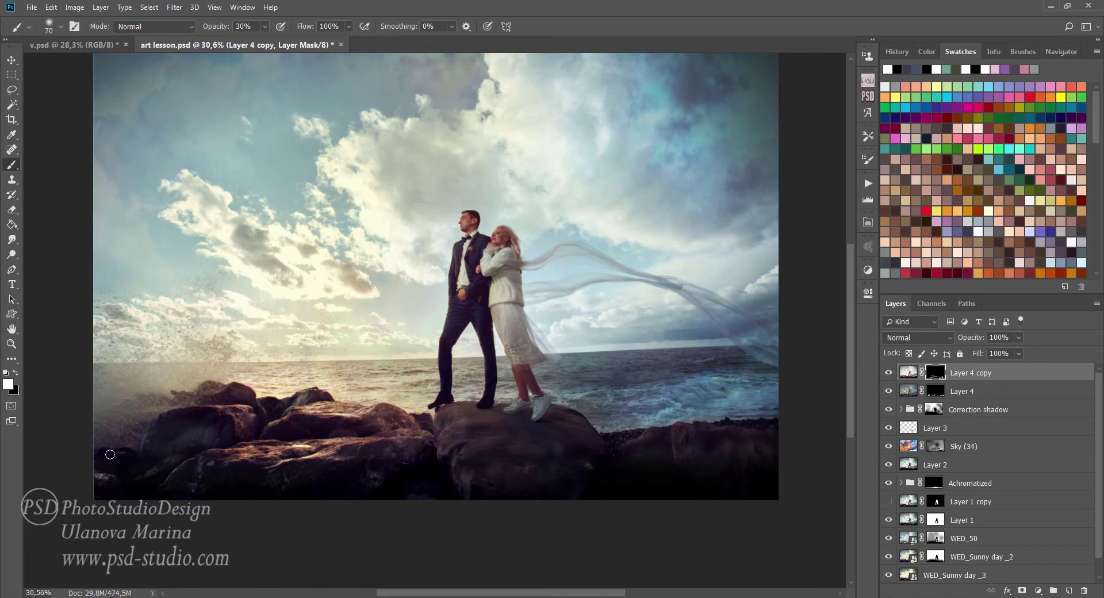
Check Layer 4, return to Layer 4 copy, and set the brush to 50% opacity, size 40.
key(x)
key(alt+bracketleft)
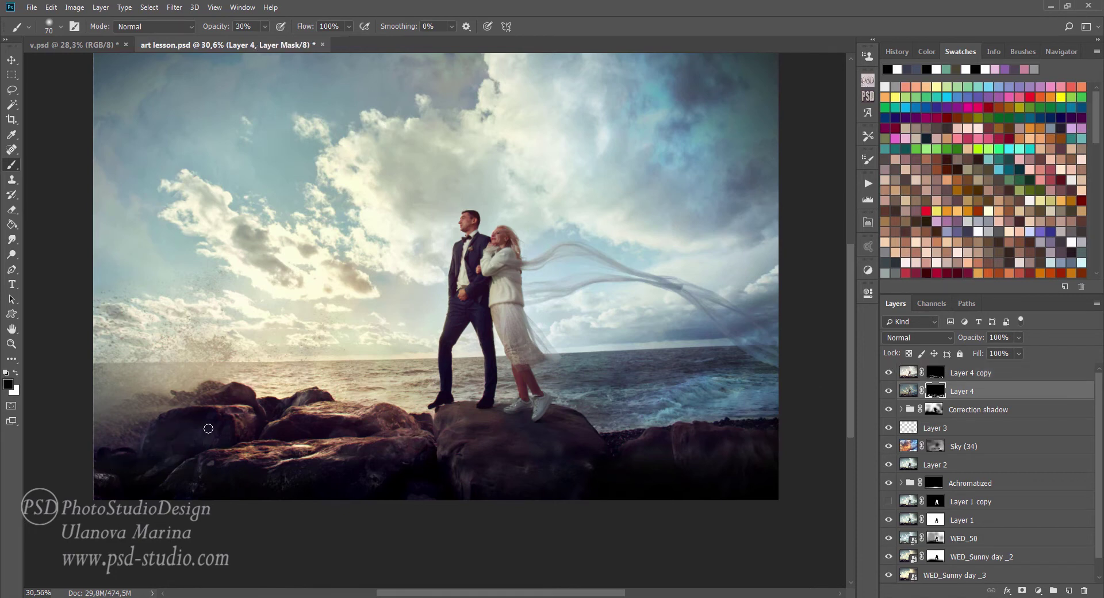
key(x)
key(alt+bracketright)
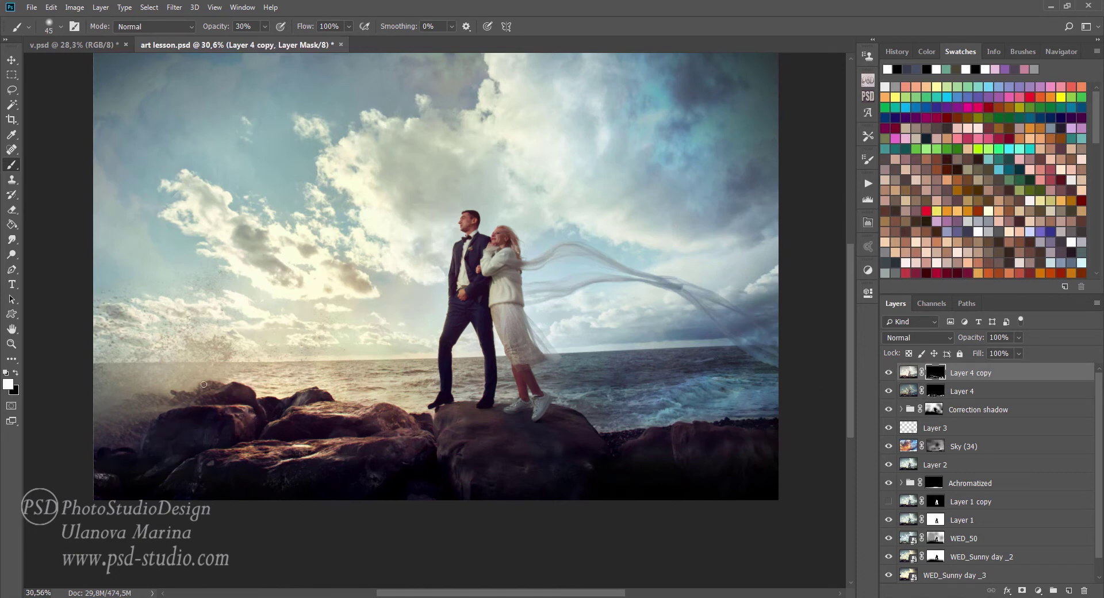
key(5)
key(bracketleft)
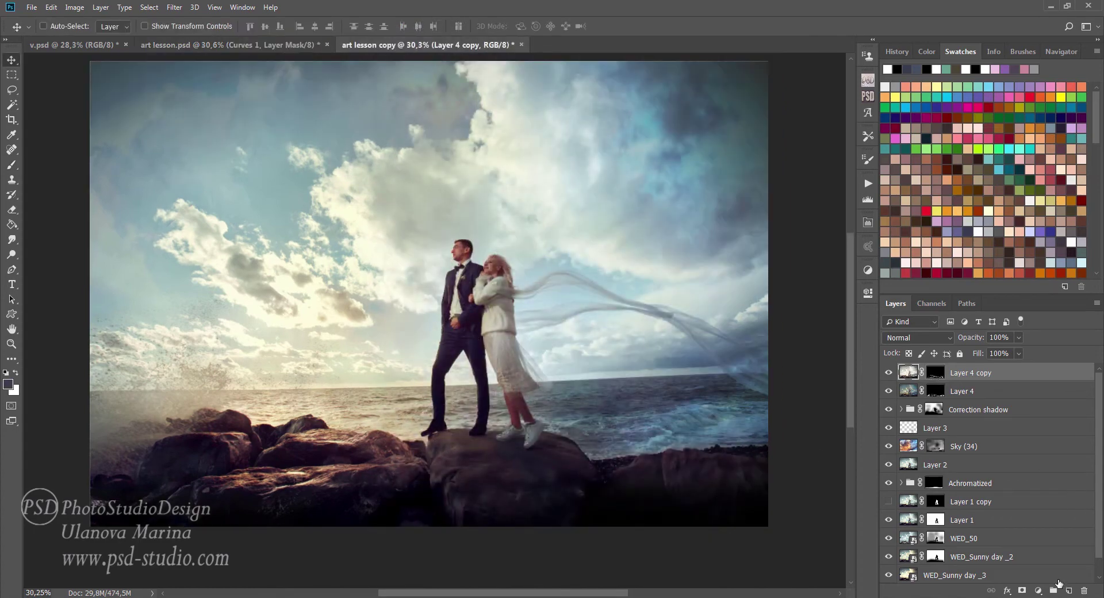
Add a Curves 1 layer lifting the shadows and midtones, with its mask inverted to black.
click(1038, 592)
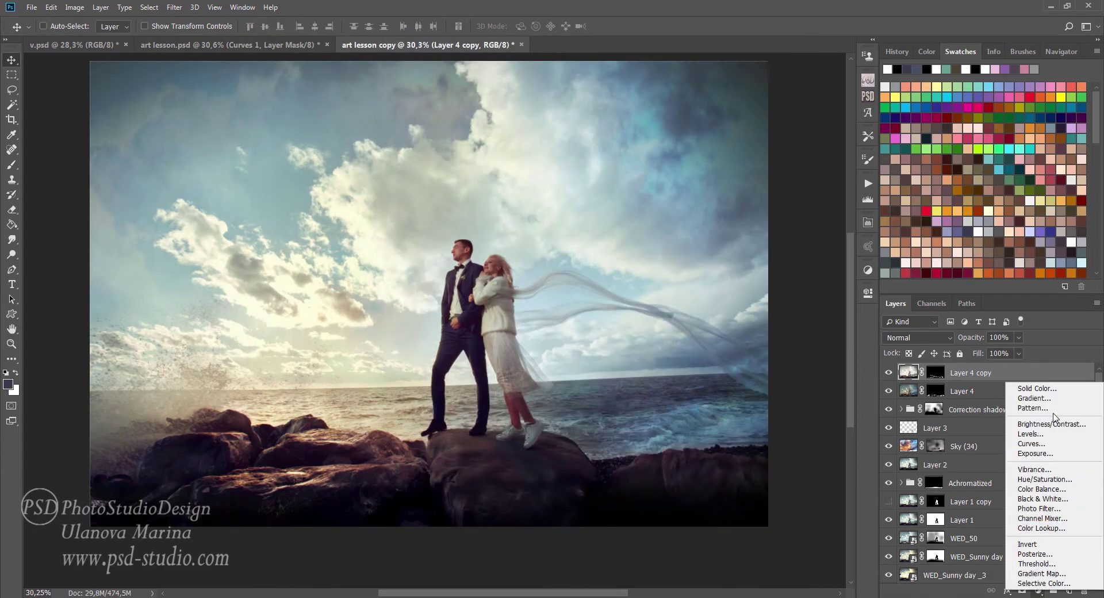
click(1030, 443)
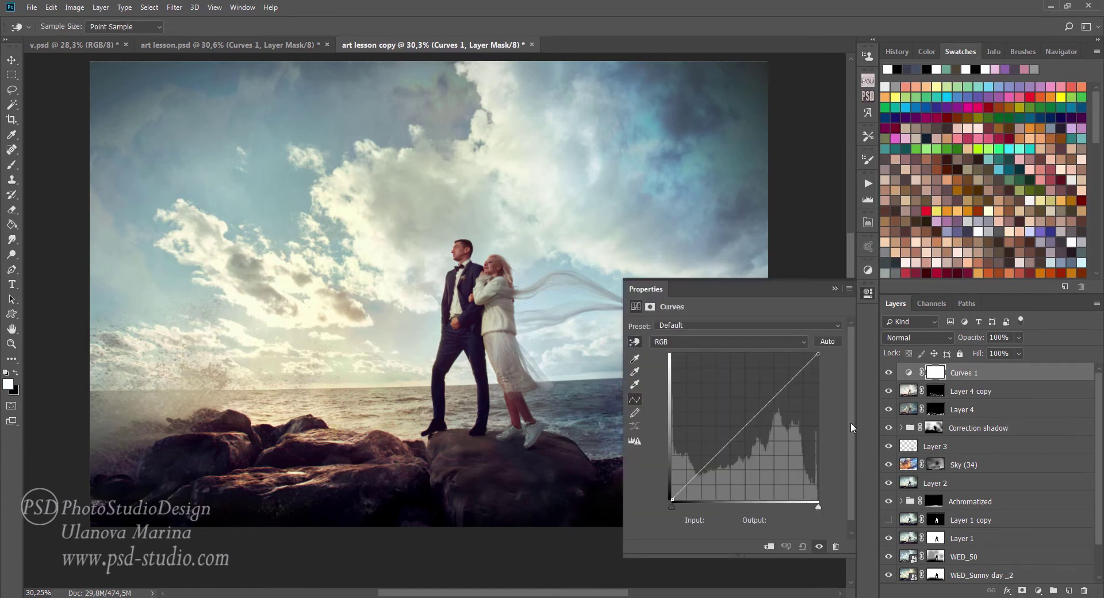
drag(512, 428, 424, 381)
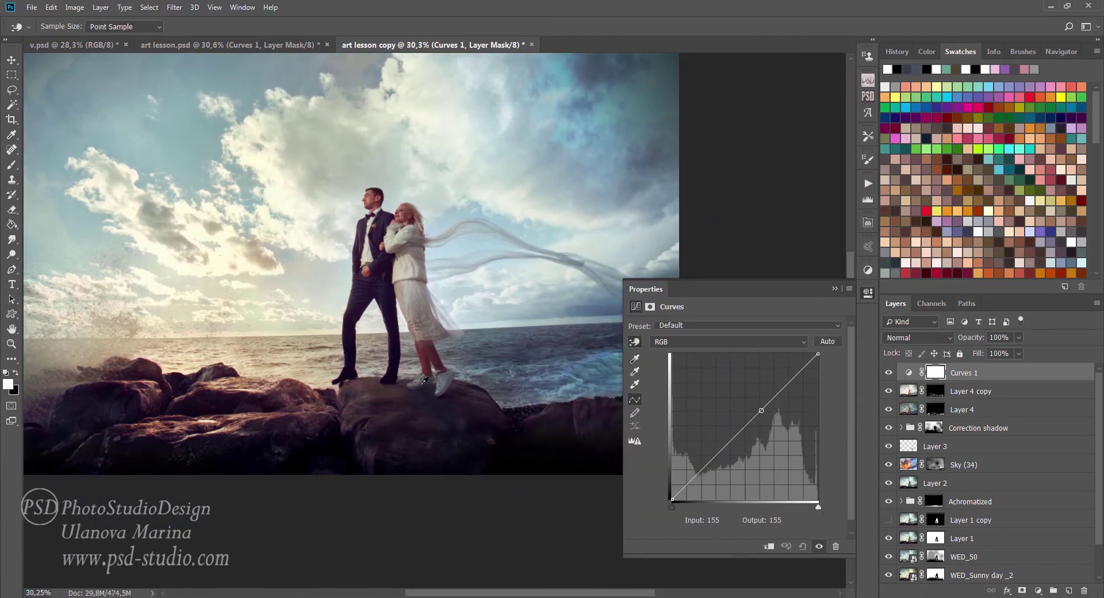
drag(537, 452, 535, 439)
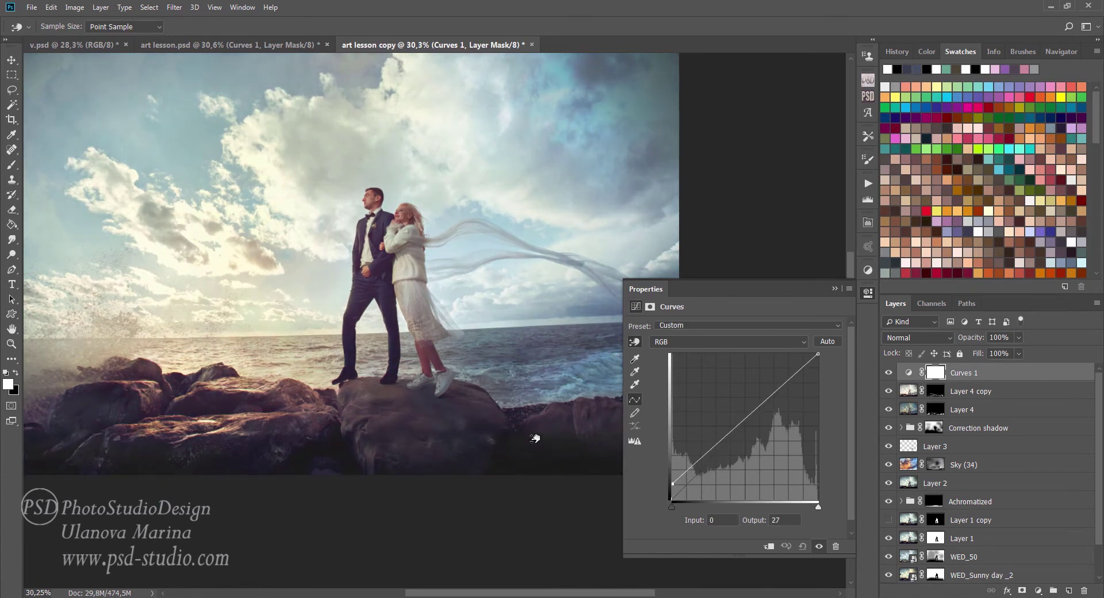
drag(723, 439, 723, 428)
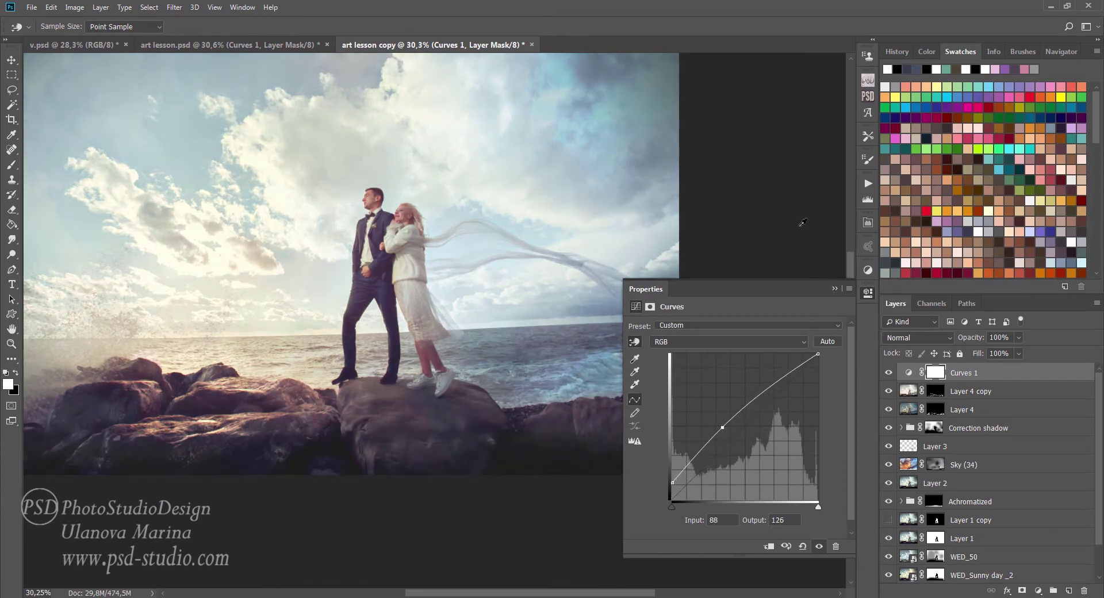
key(ctrl+i)
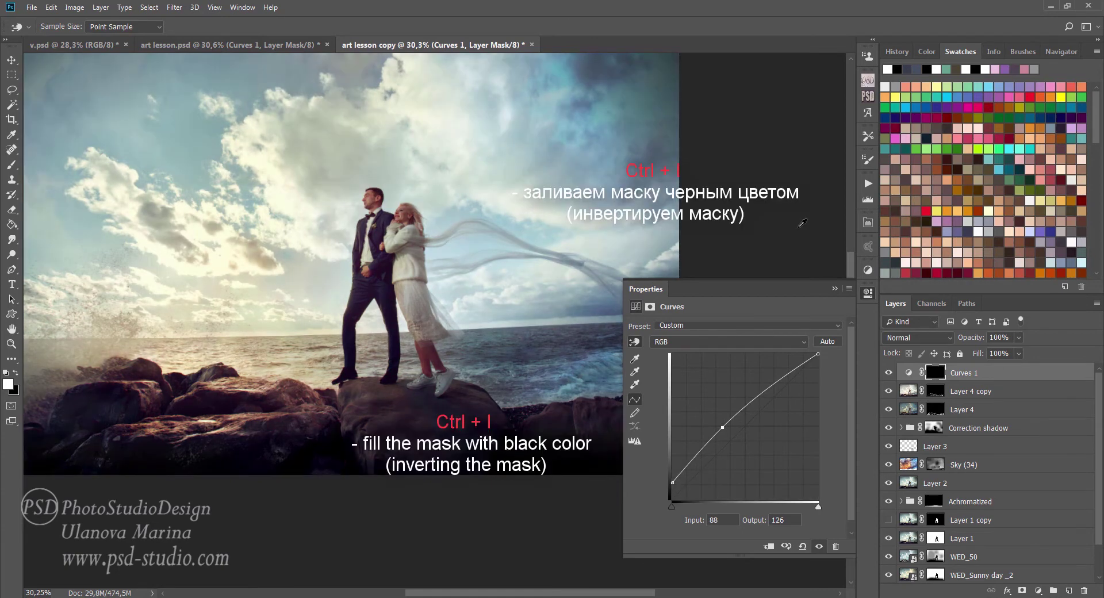
click(835, 289)
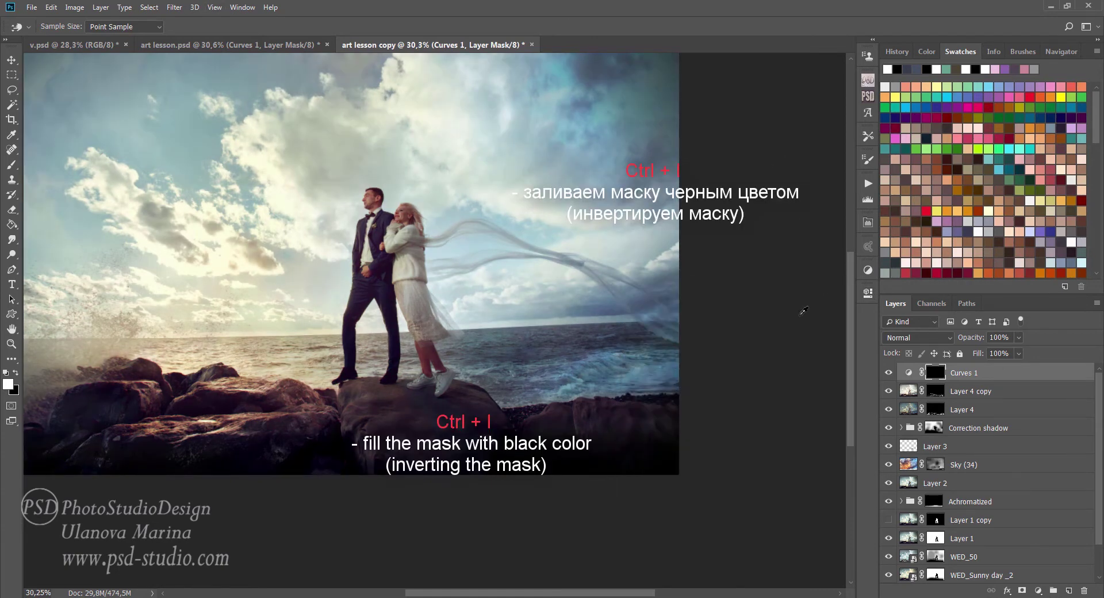
Brush the Curves 1 brightening back in over the bottom-left rocks.
click(11, 164)
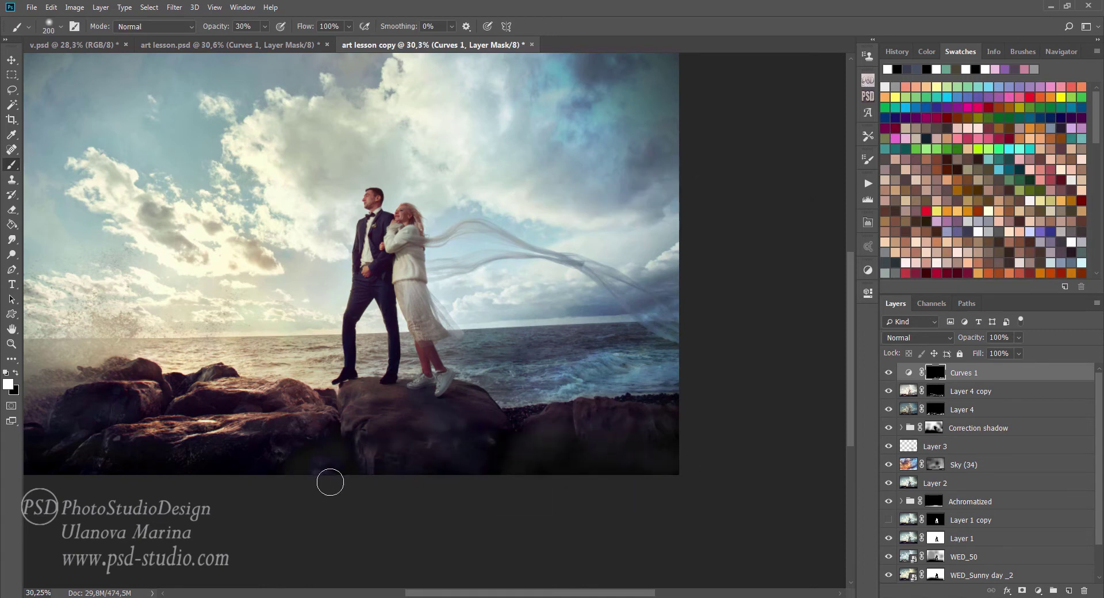
drag(278, 437, 389, 437)
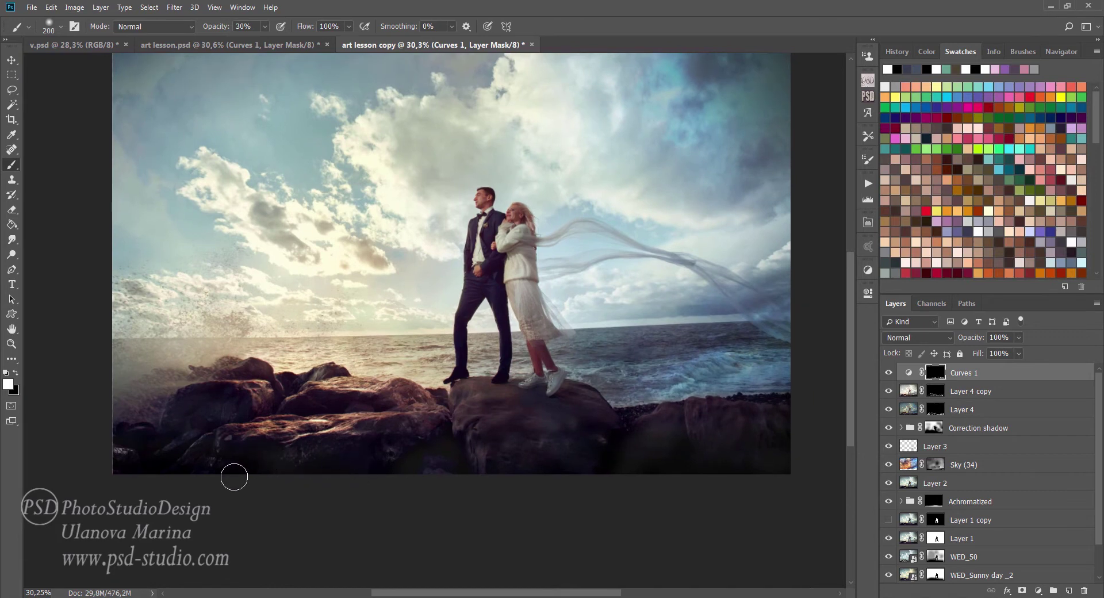
drag(180, 403, 142, 456)
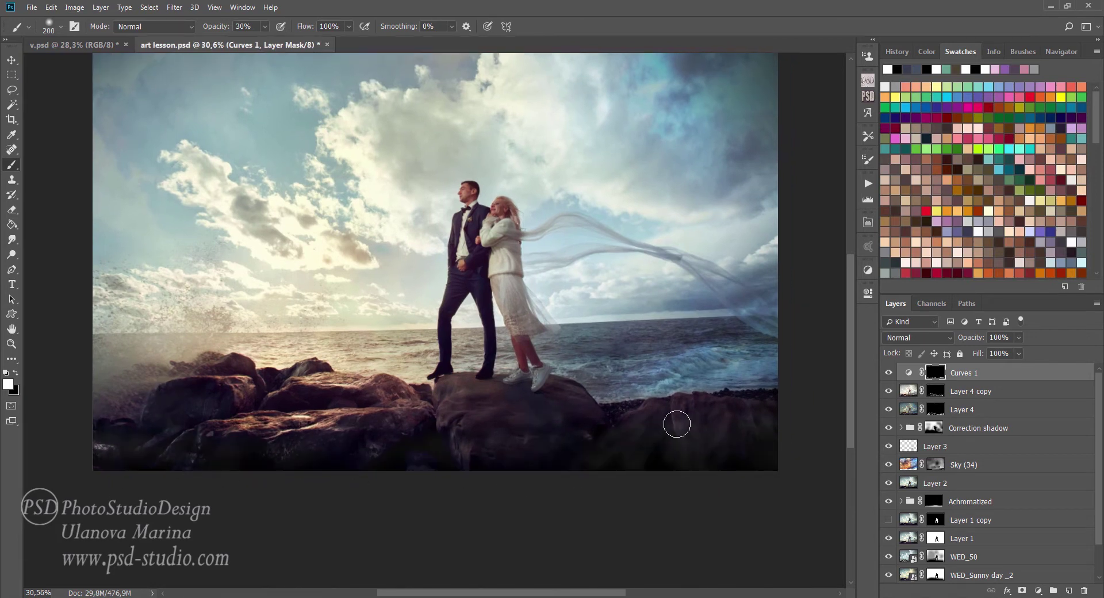
Group Curves 1, Layer 4 copy and Layer 4 into Group 1 and toggle it off and on to compare.
key(v)
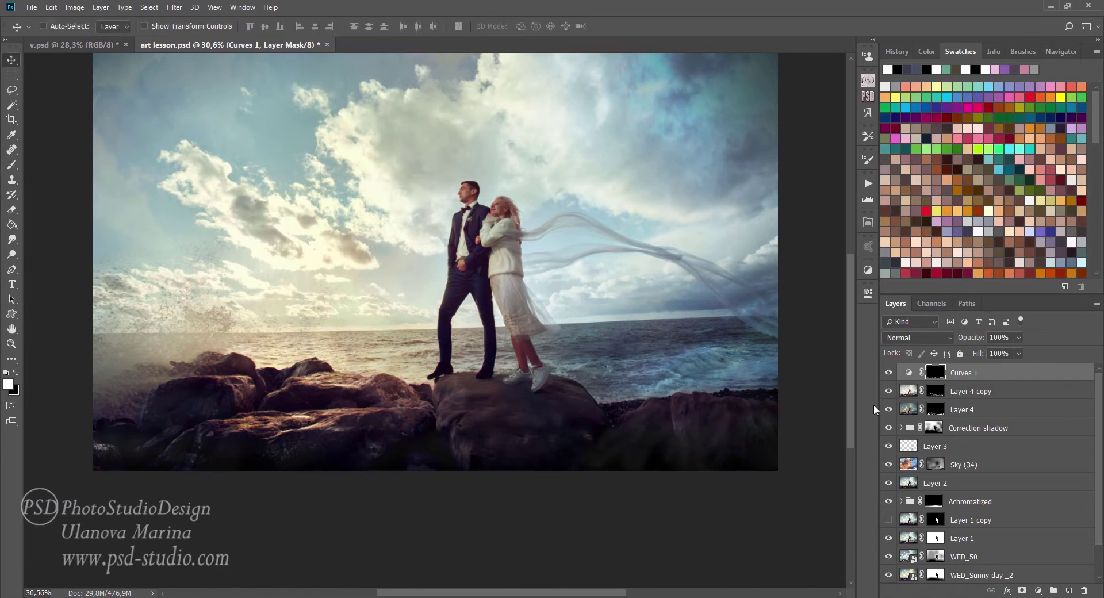
shift+click(1001, 414)
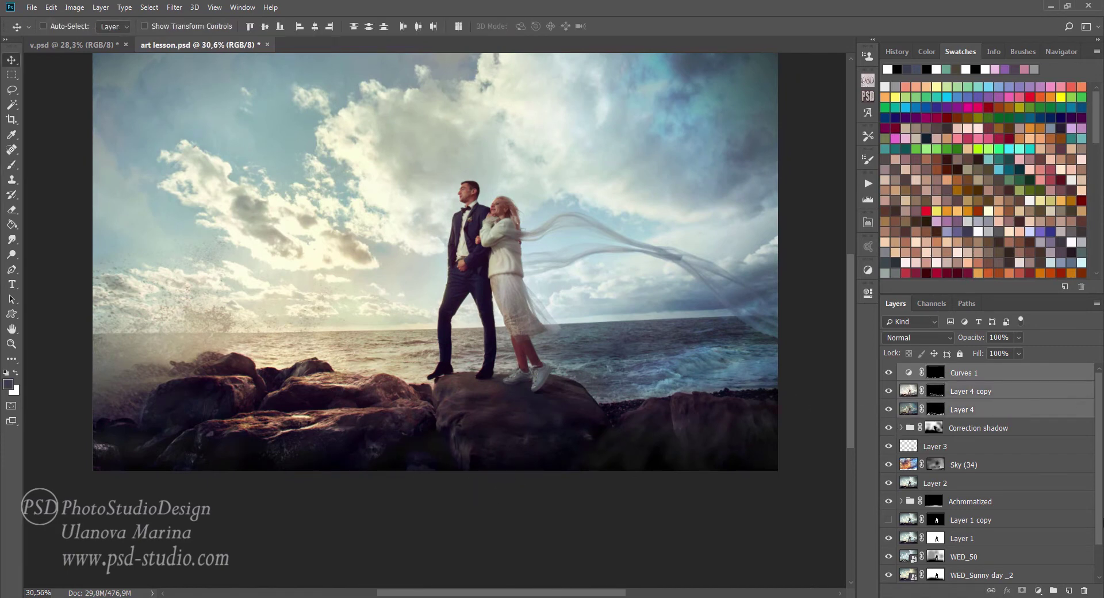
click(1054, 591)
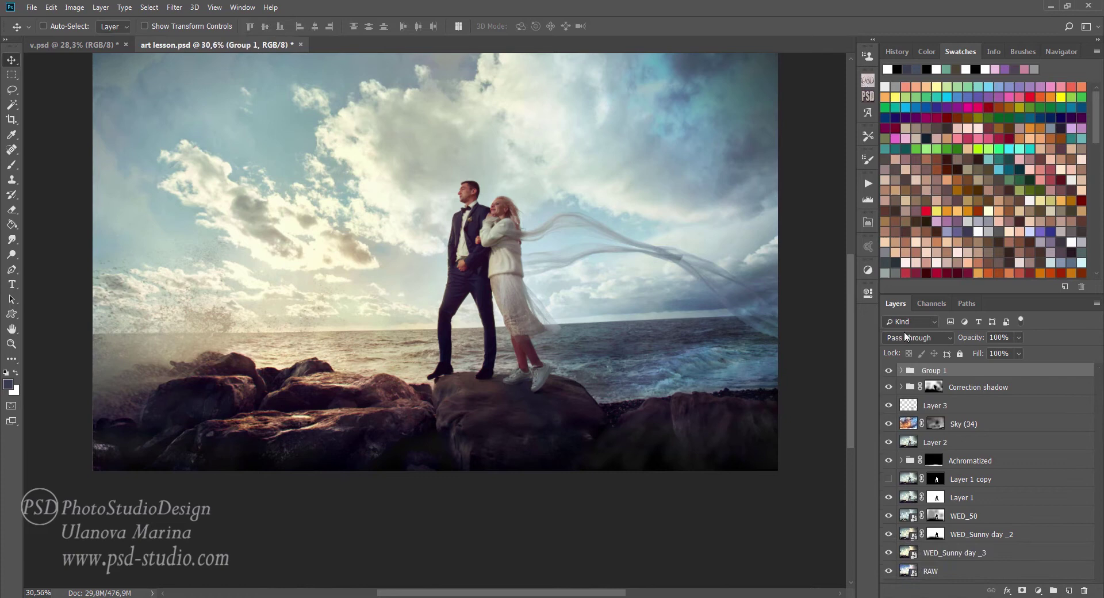
click(889, 372)
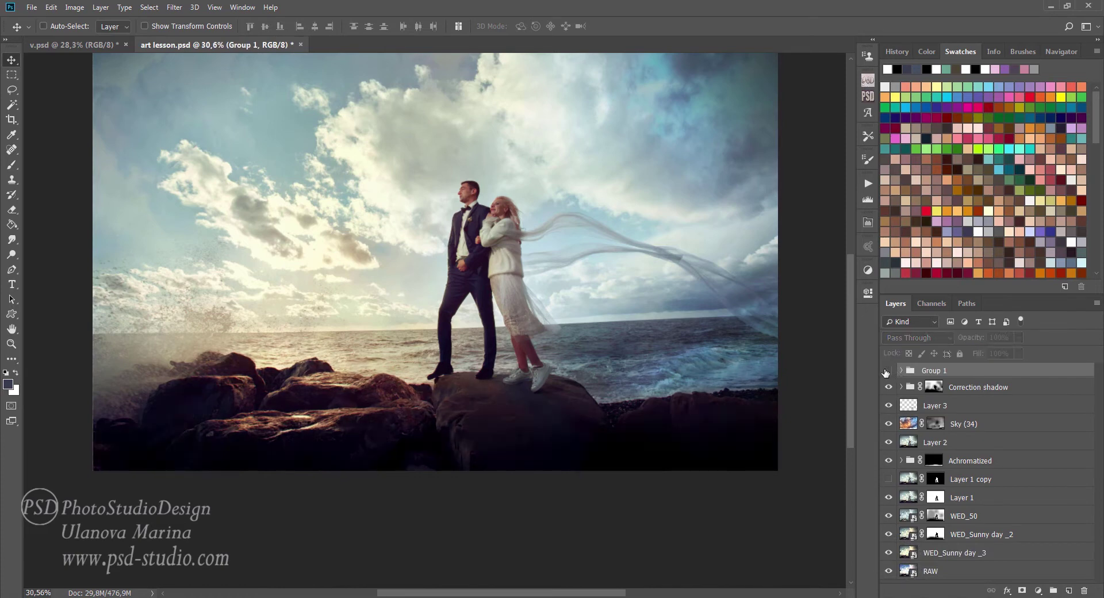
click(885, 373)
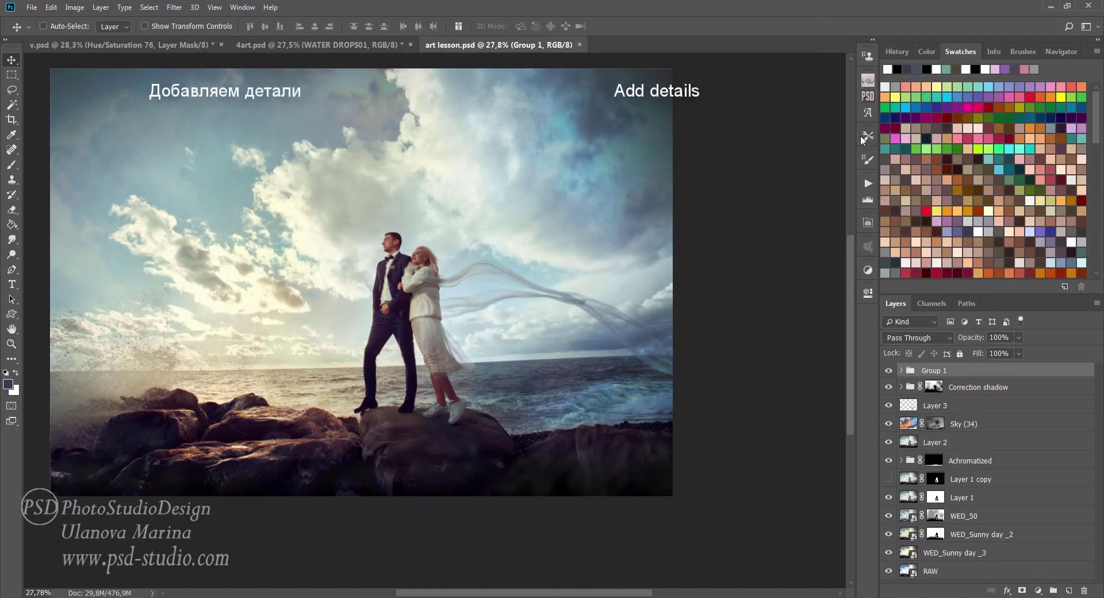
Place Water (2).png from the ELEMENTS_OVERLAYS folder through the ART Panel's Actions.
click(869, 98)
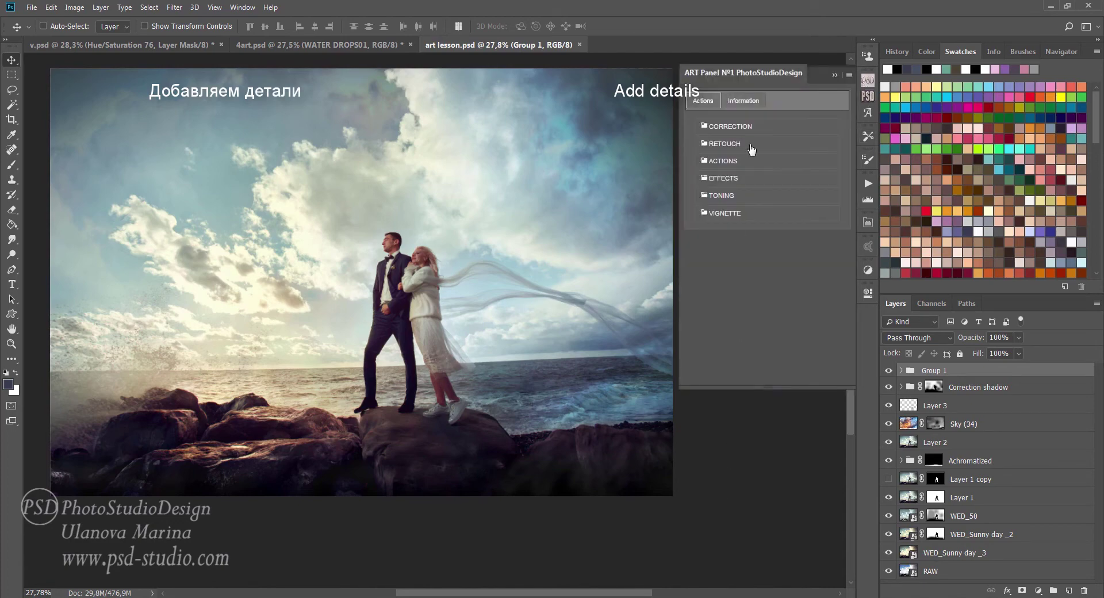
click(741, 167)
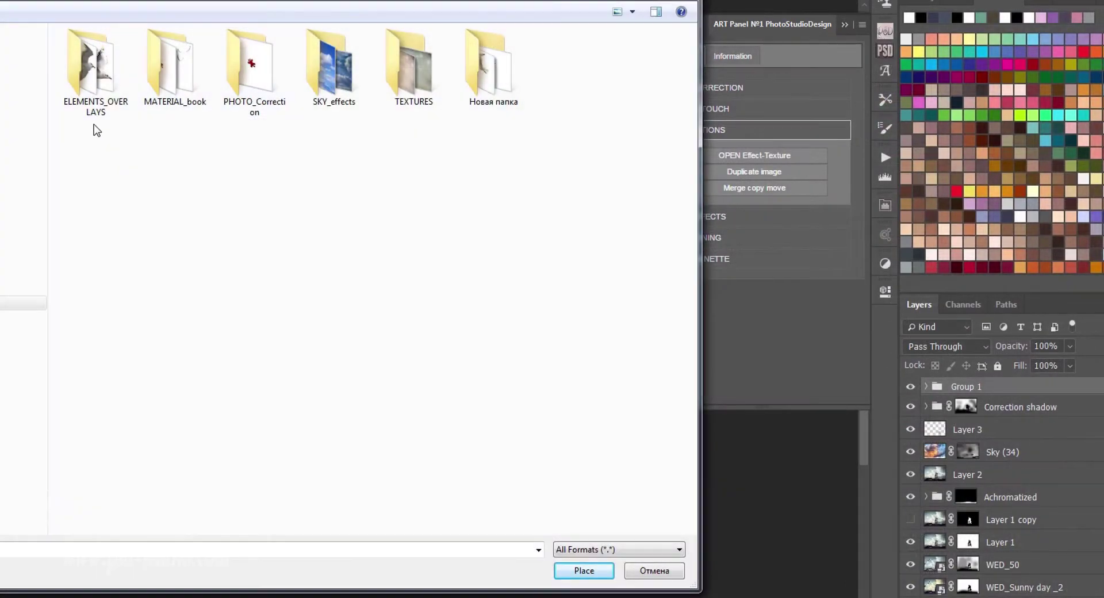
double_click(94, 75)
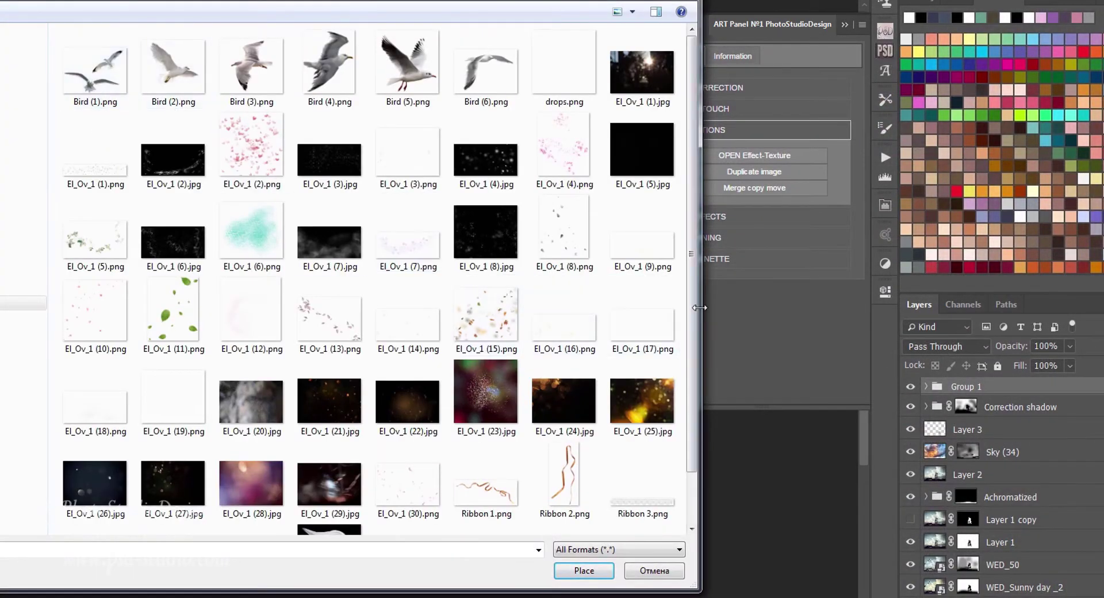
drag(693, 313, 683, 396)
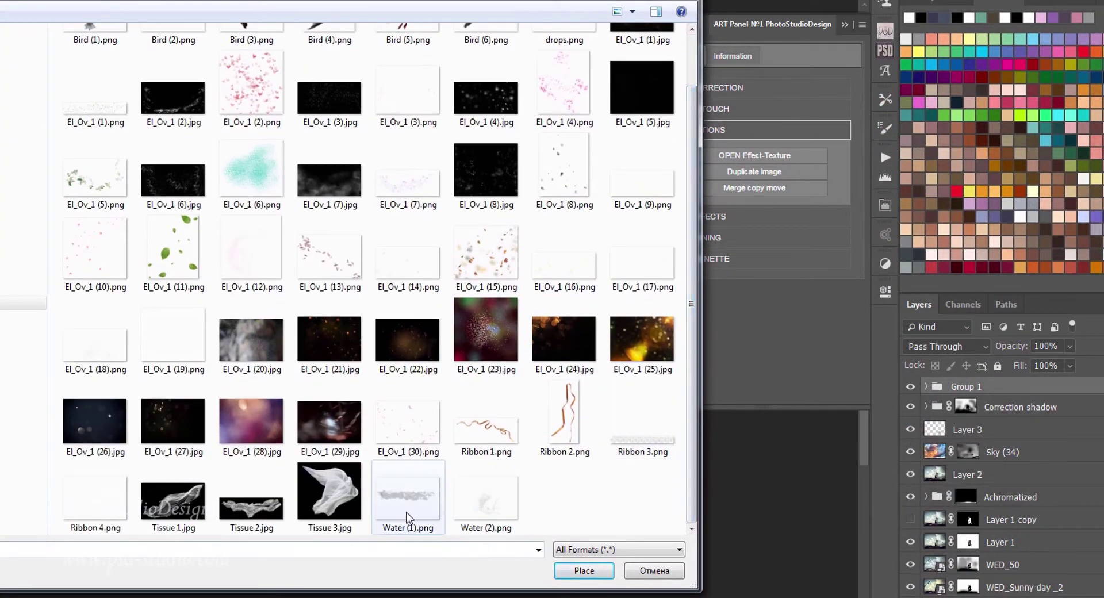
click(487, 498)
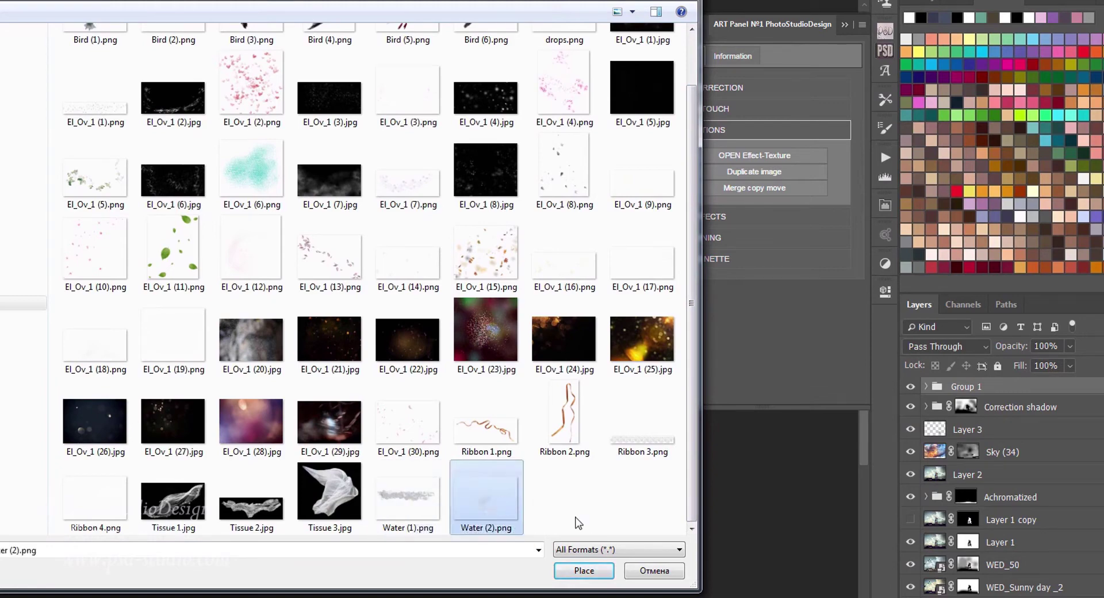
click(584, 572)
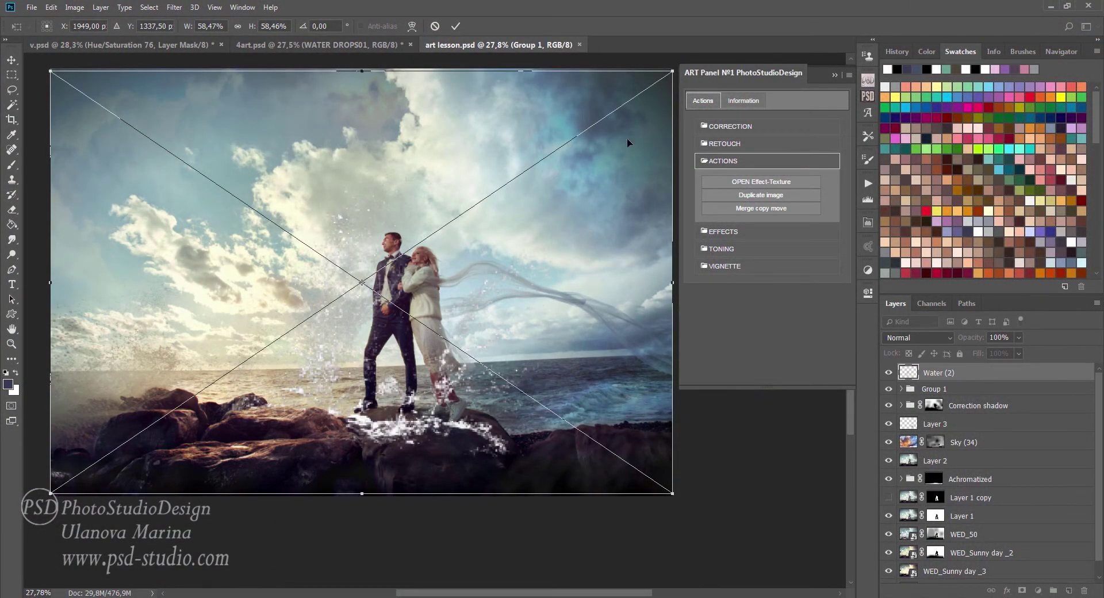
Scale the Water (2) splash to about 29%, tilt it −8.49°, and fit it on the rock below the couple.
drag(670, 72, 354, 287)
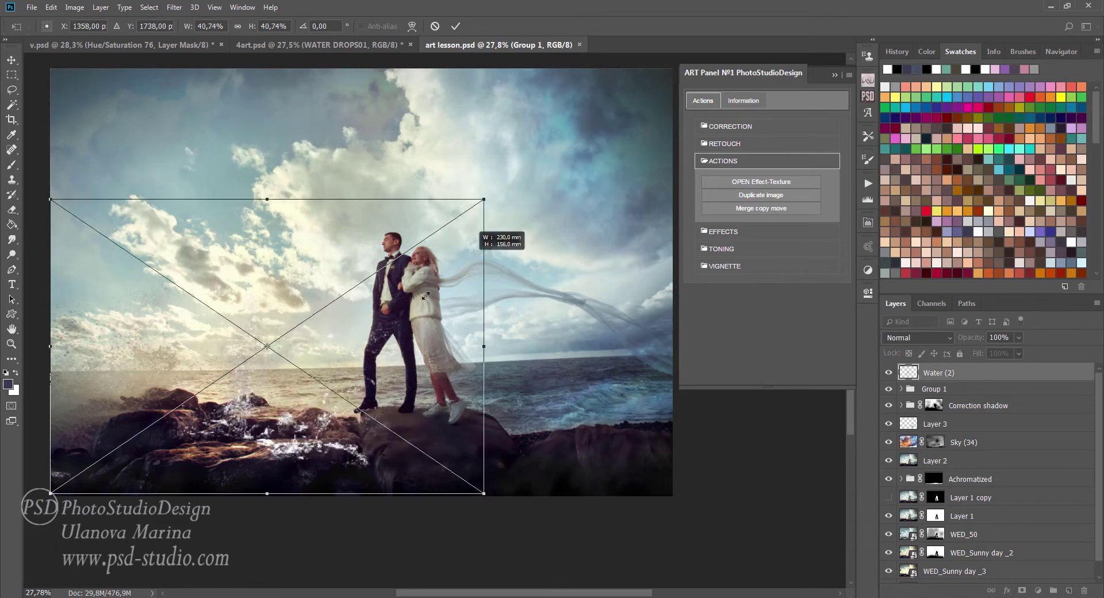
drag(296, 385, 484, 442)
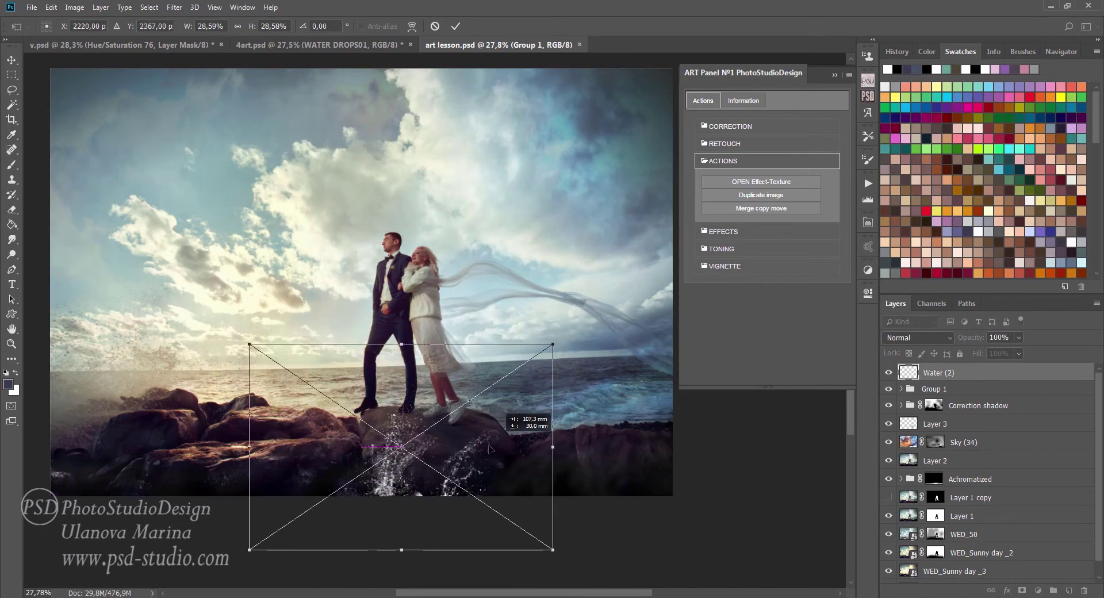
drag(567, 447, 468, 413)
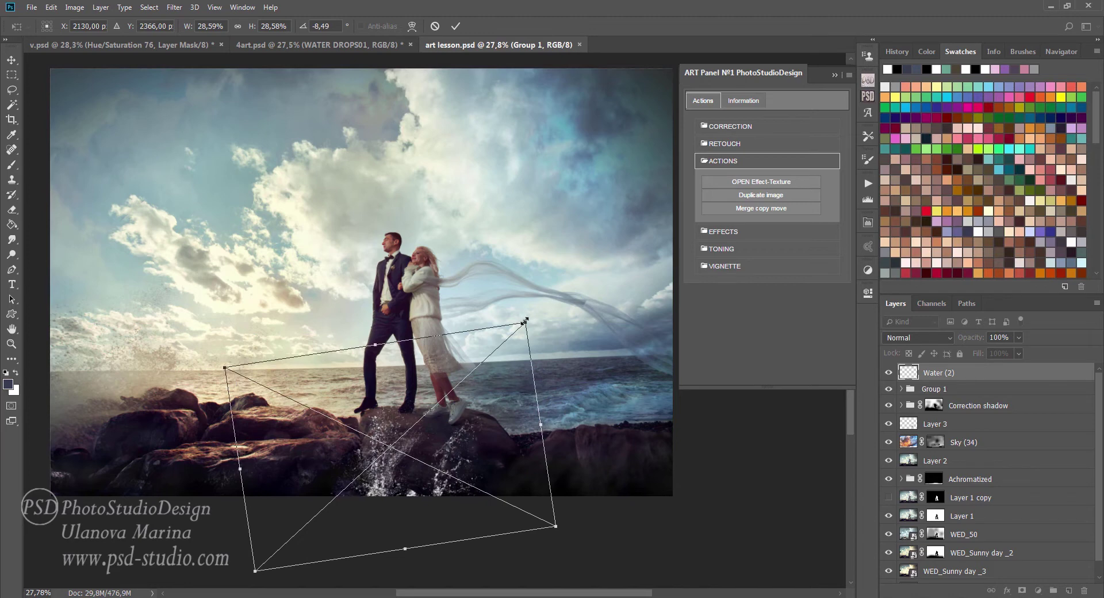
drag(525, 321, 496, 349)
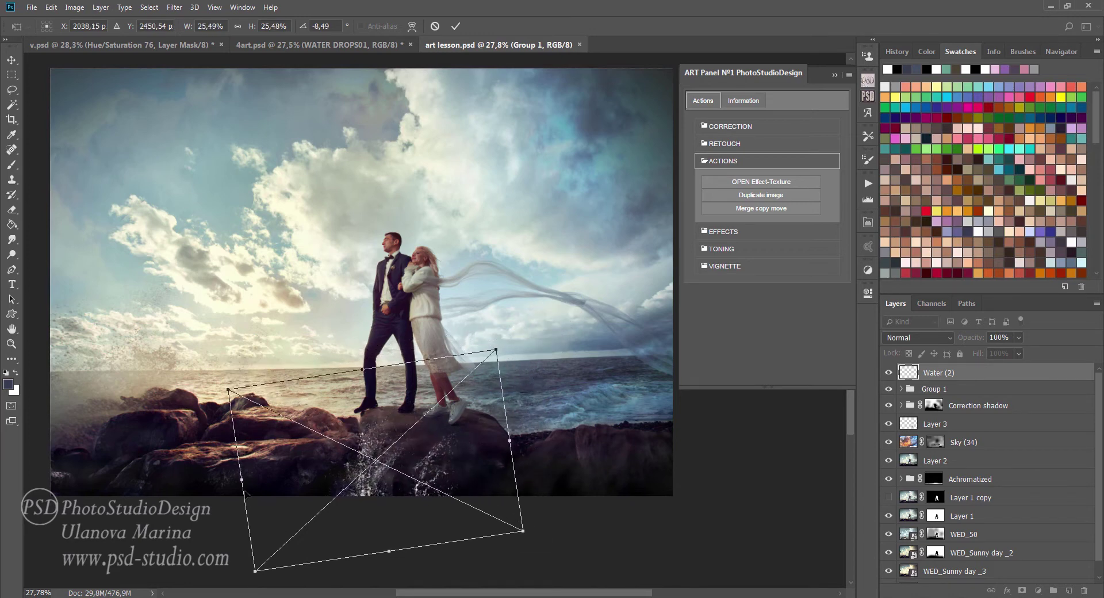
drag(241, 481, 156, 493)
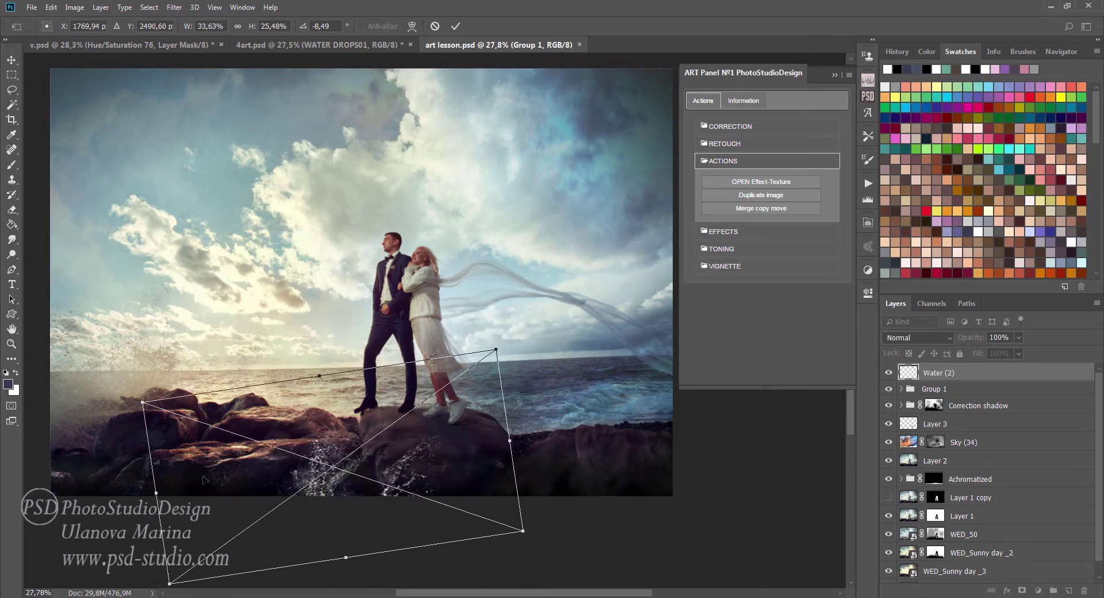
drag(455, 480, 502, 475)
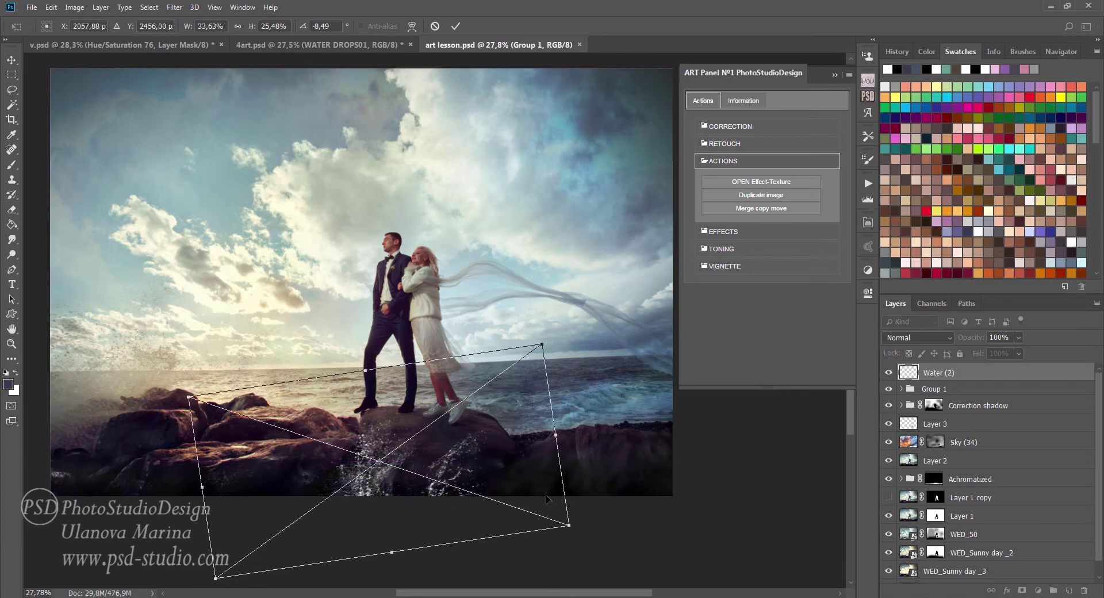
key(Return)
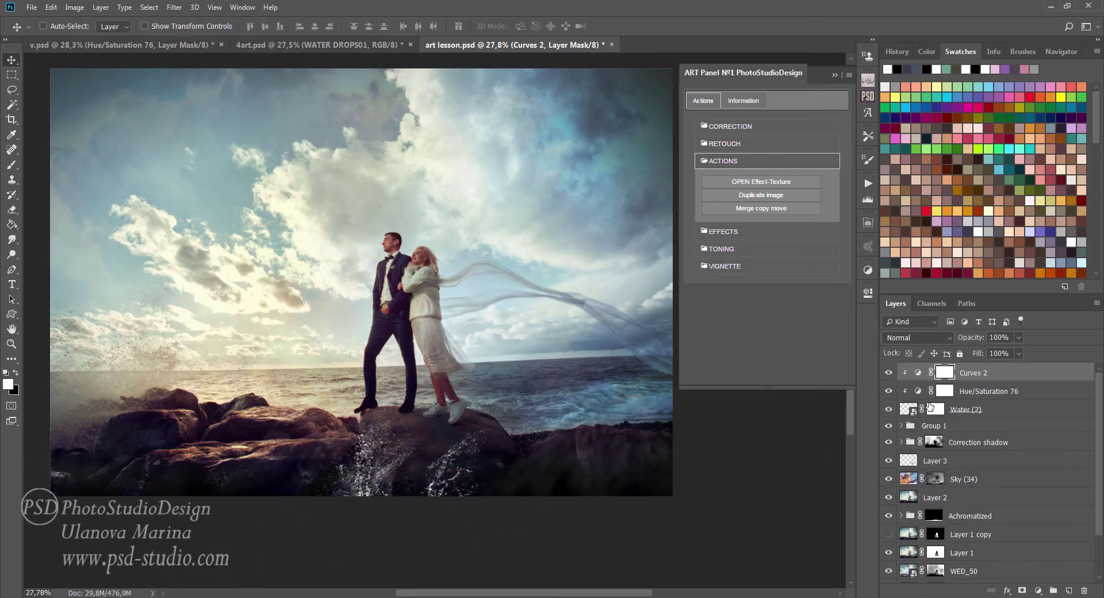
Delete Curves 2 and set Hue/Saturation 76 to Hue +37, Saturation −58, Lightness −25.
click(982, 373)
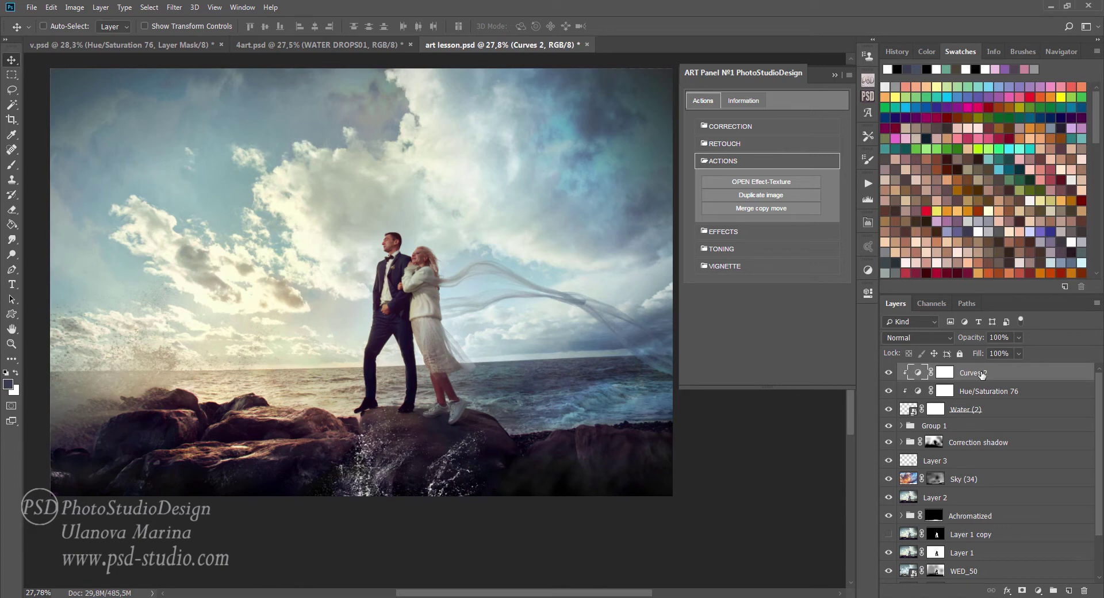
key(Delete)
double_click(919, 373)
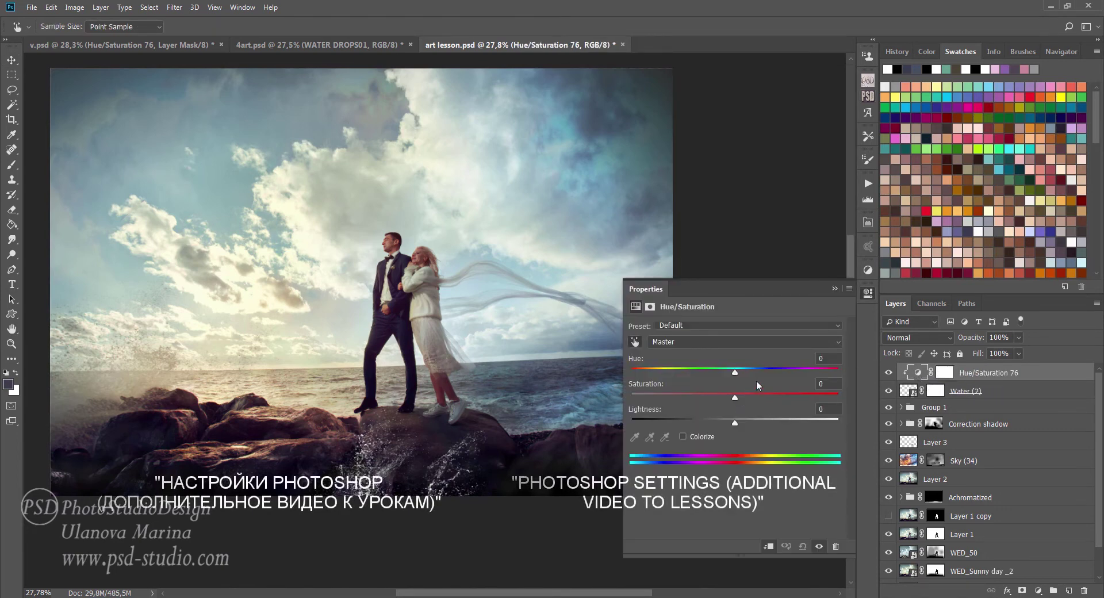
drag(735, 373, 774, 378)
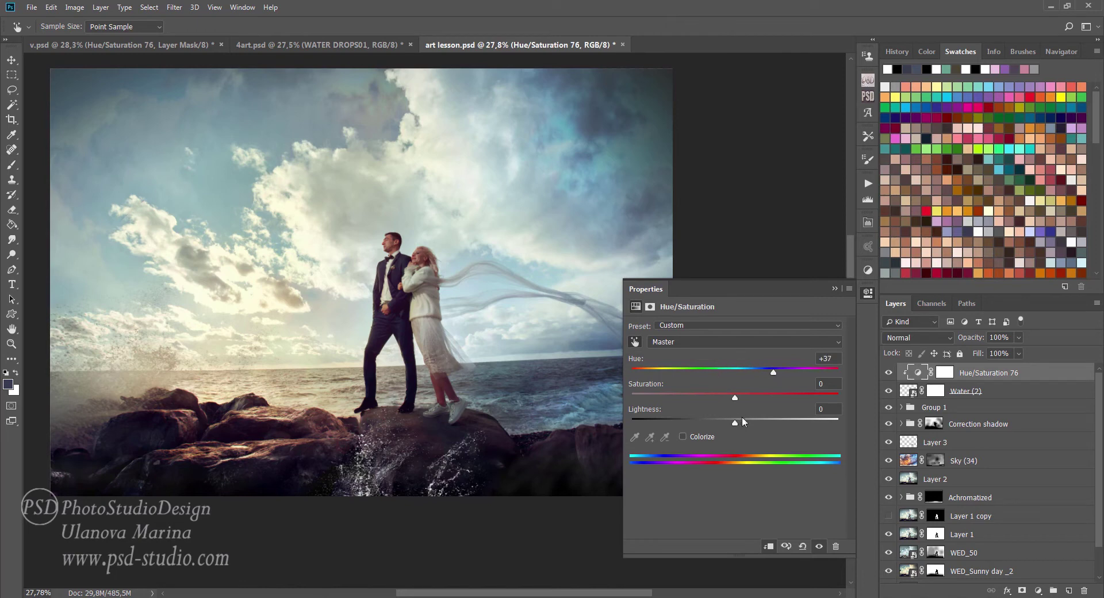
drag(726, 398, 683, 398)
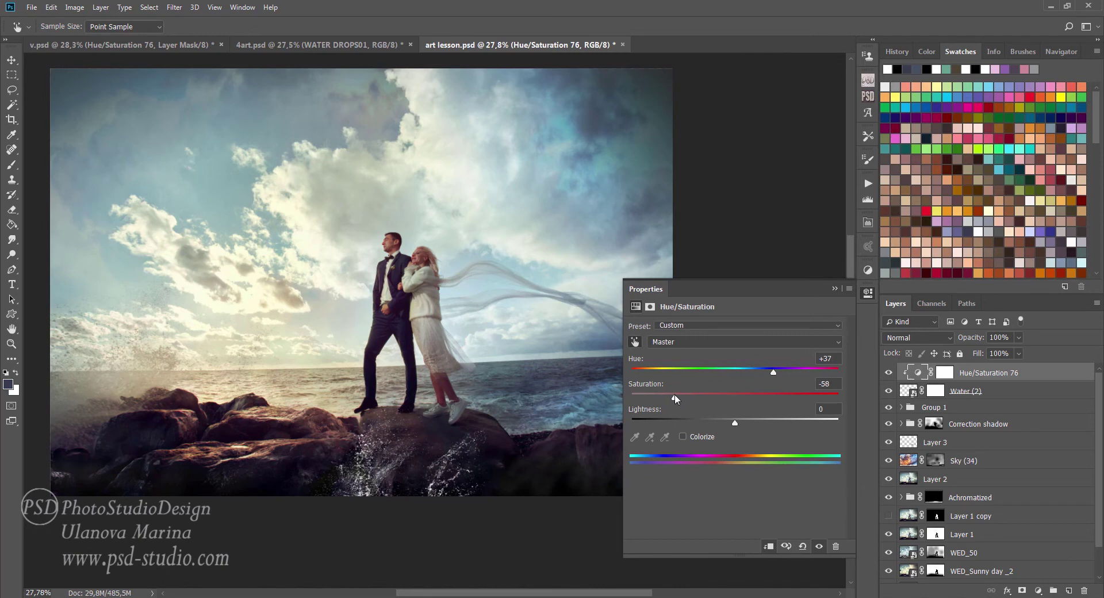
drag(738, 423, 701, 426)
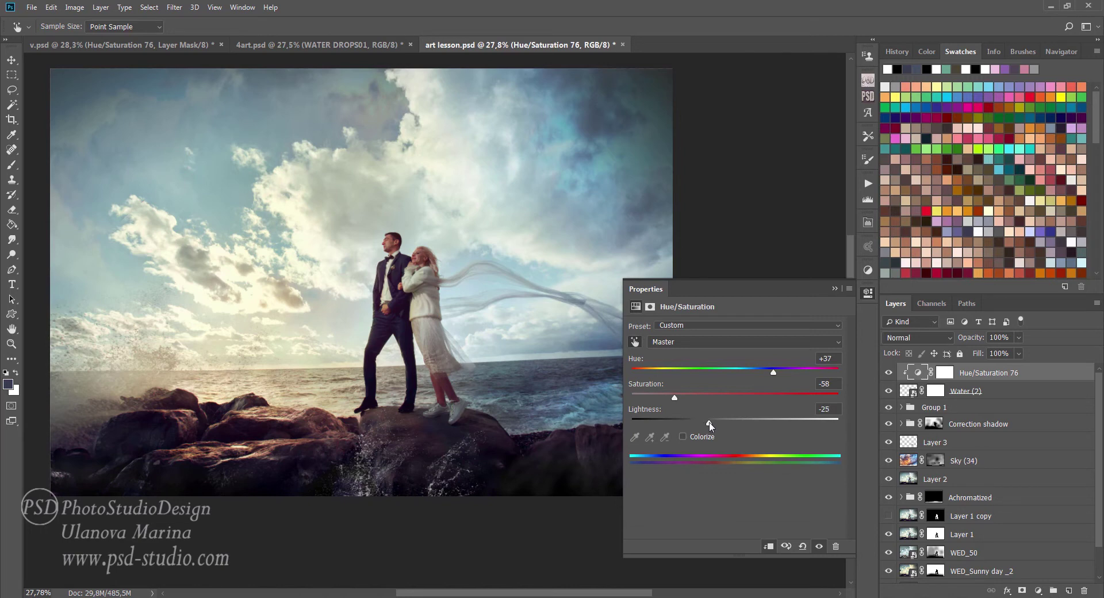
click(836, 288)
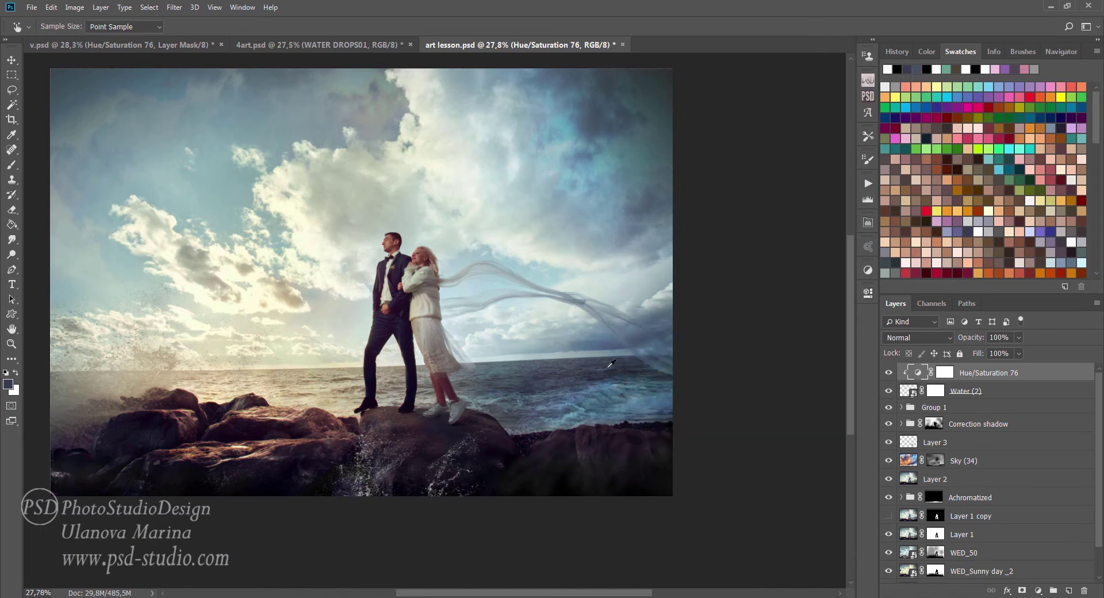
Place Water (1).png with the ART Panel's OPEN Effect-Texture action.
key(v)
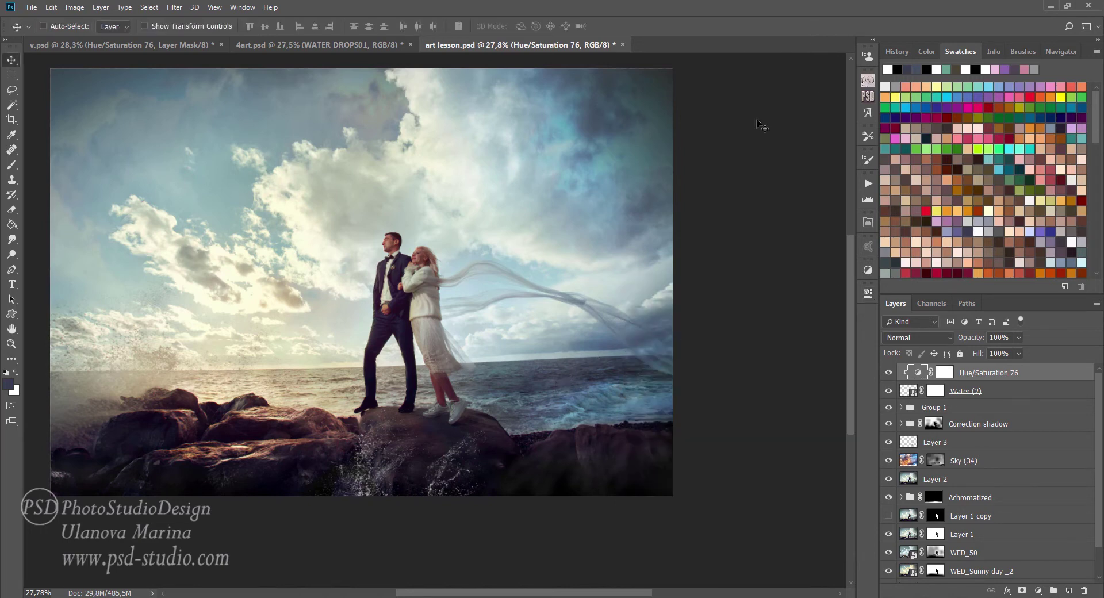
click(868, 98)
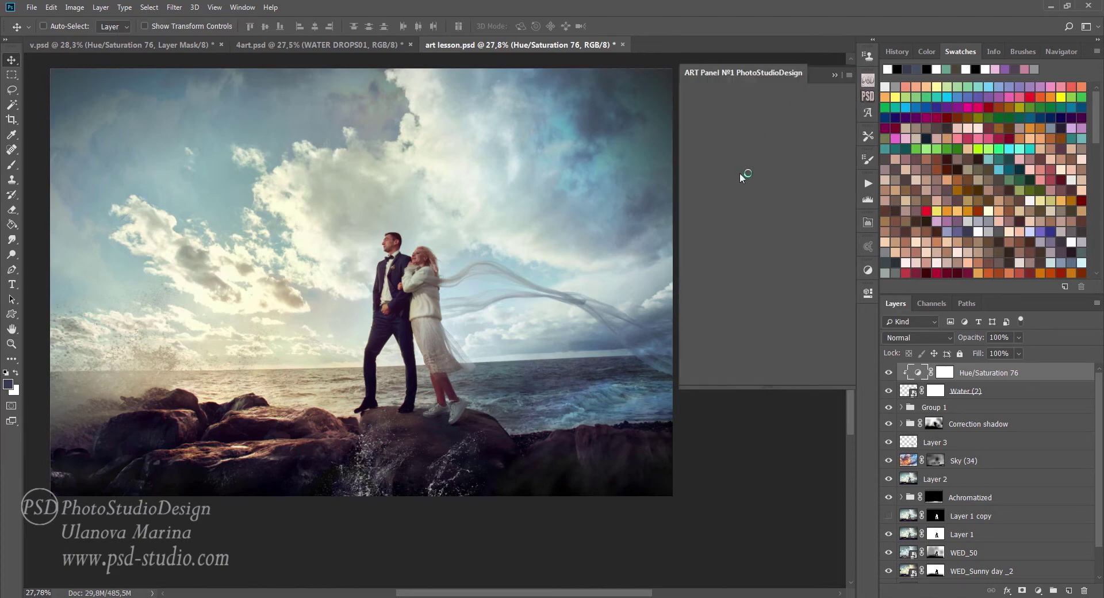
click(755, 165)
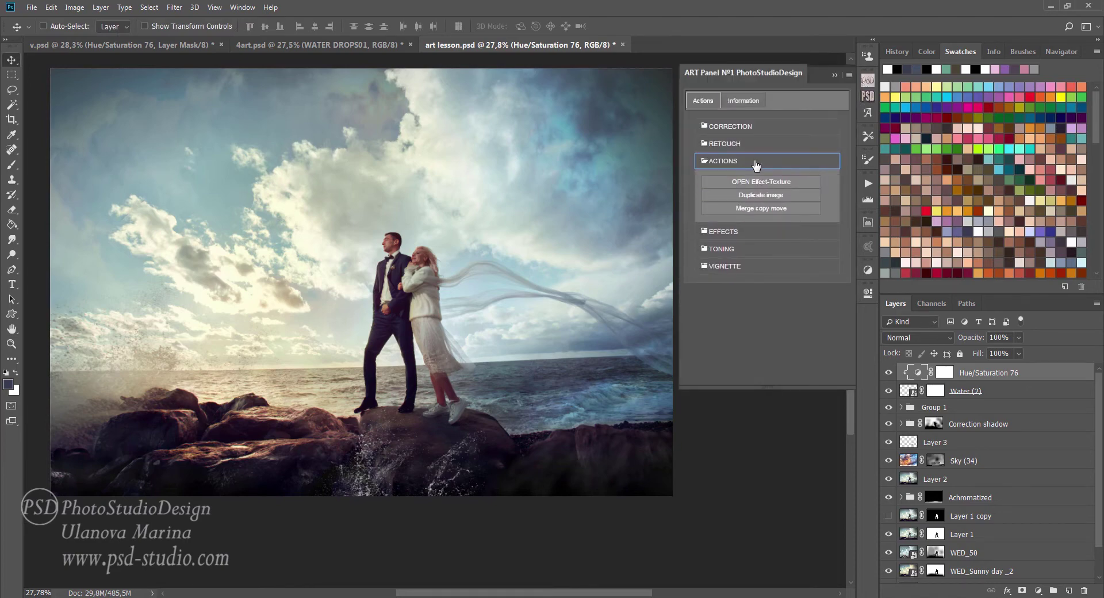
click(758, 180)
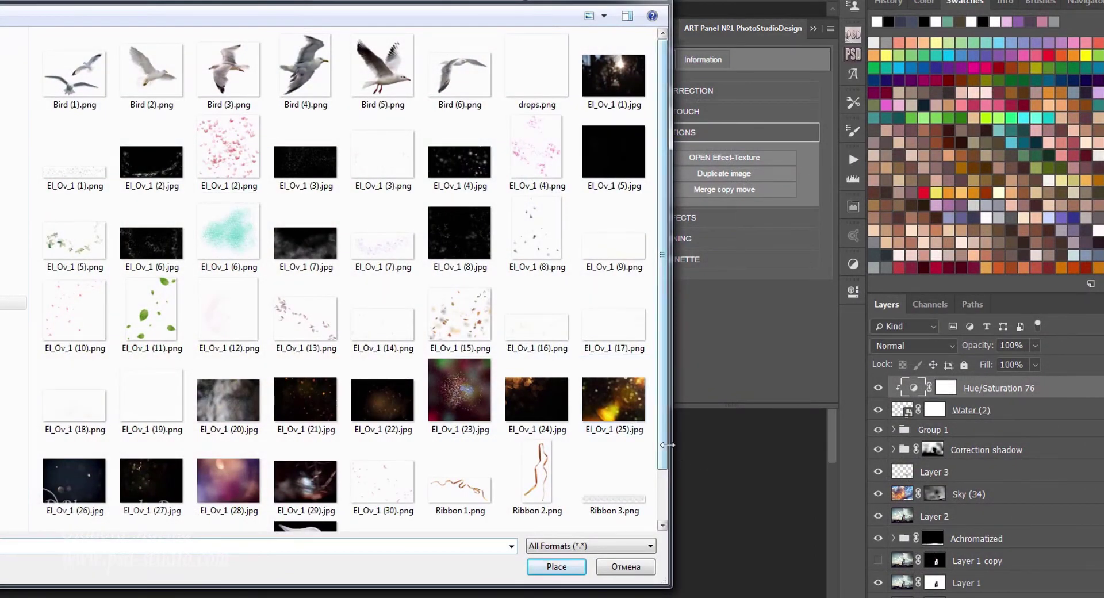
drag(665, 454, 669, 503)
click(383, 493)
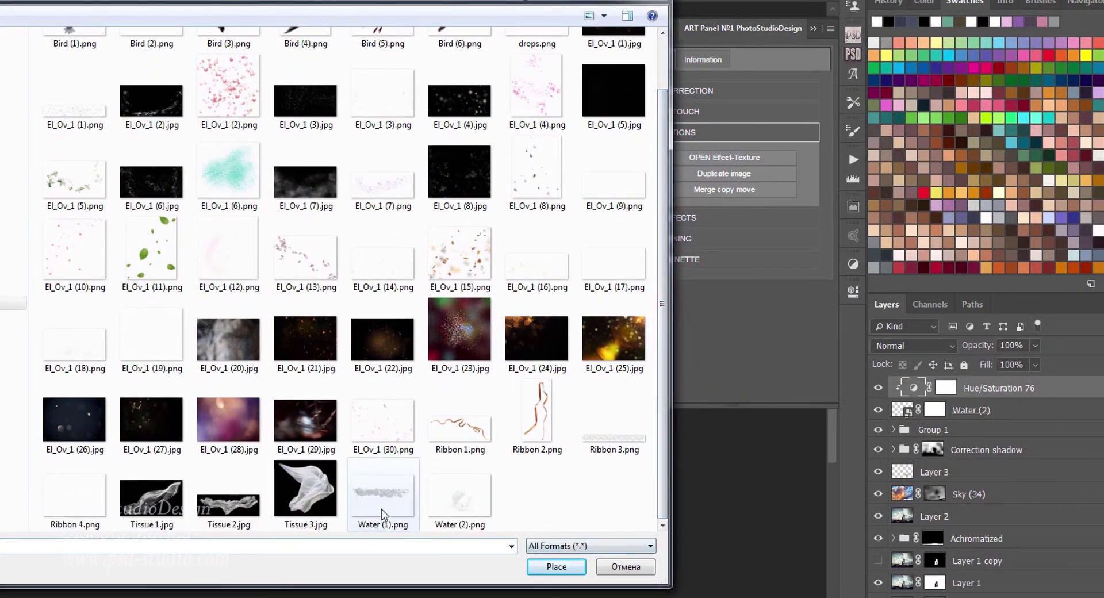
click(556, 567)
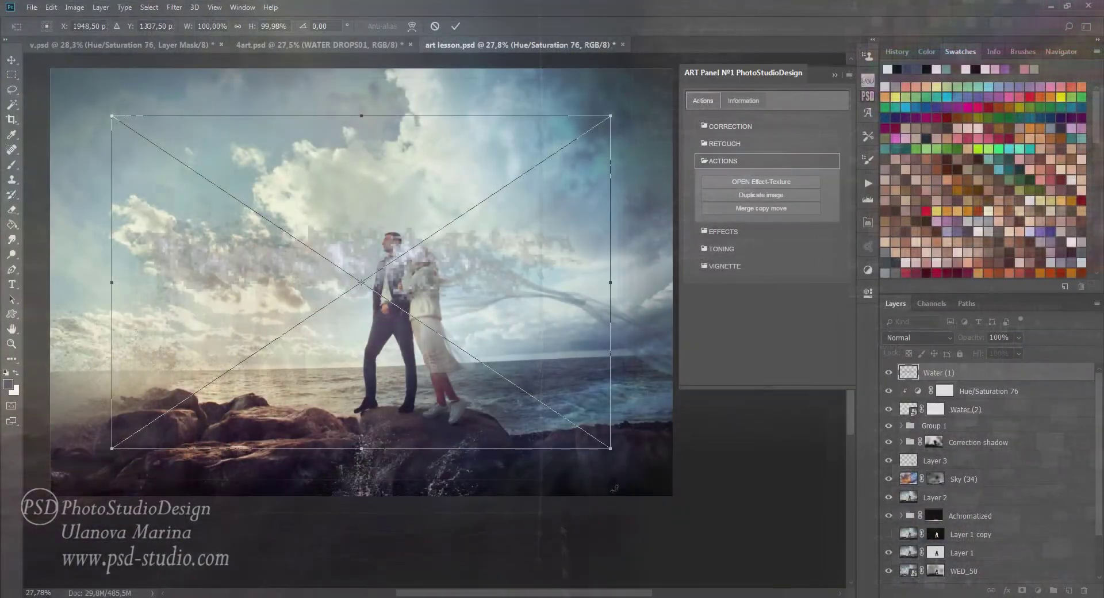
key(Return)
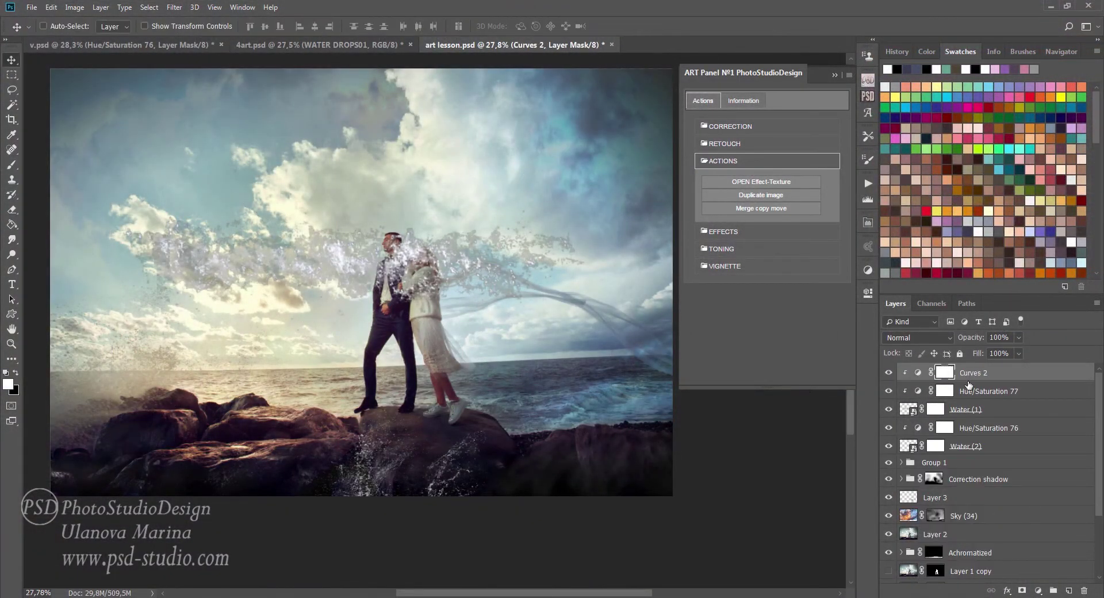
Delete Curves 2, then scale the Water (1) splash to about 61% along the lower-left rocks.
key(Delete)
click(967, 410)
drag(396, 290, 304, 512)
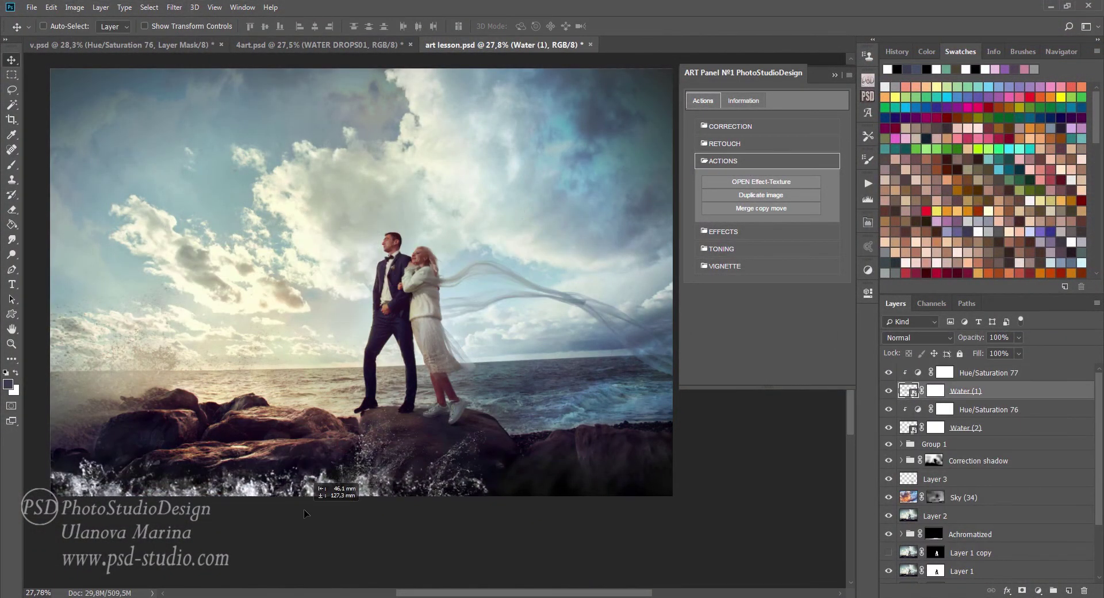
key(ctrl+t)
drag(523, 357, 336, 409)
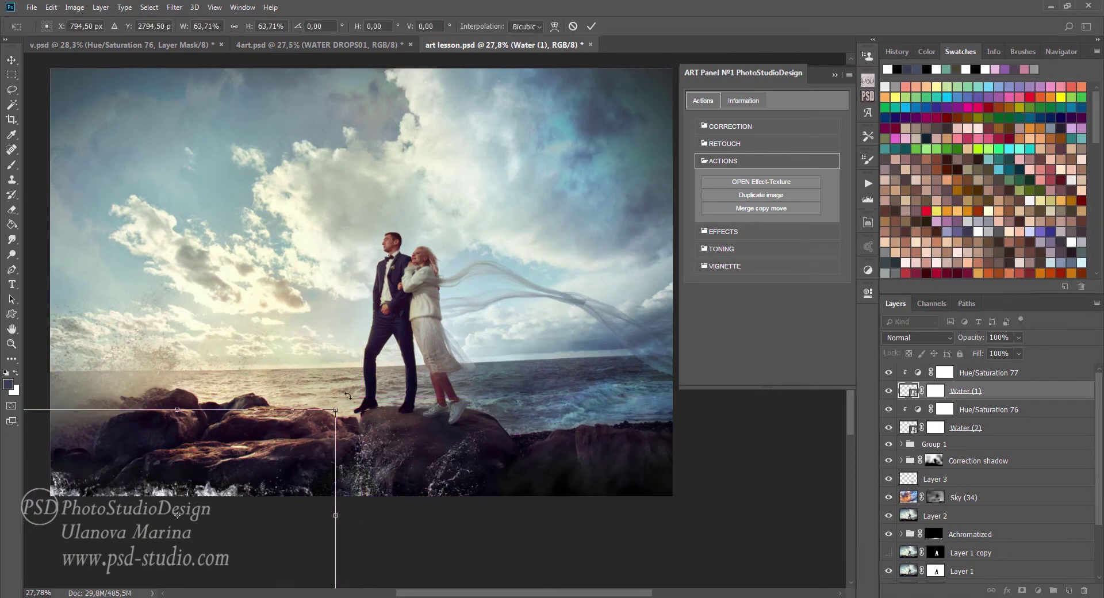
drag(132, 470, 178, 460)
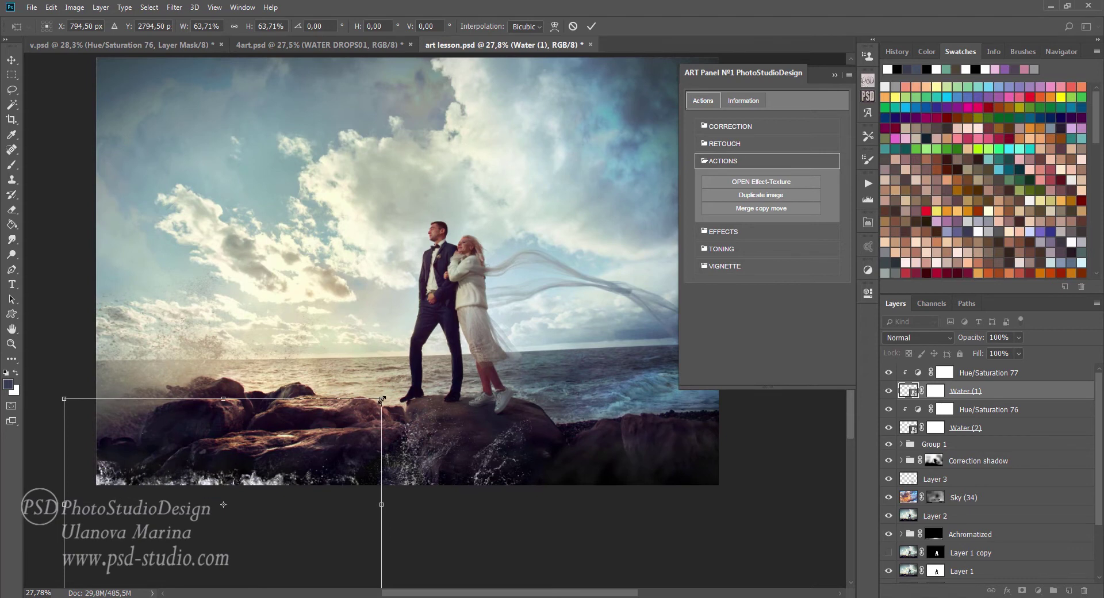
drag(382, 399, 370, 406)
drag(176, 450, 199, 456)
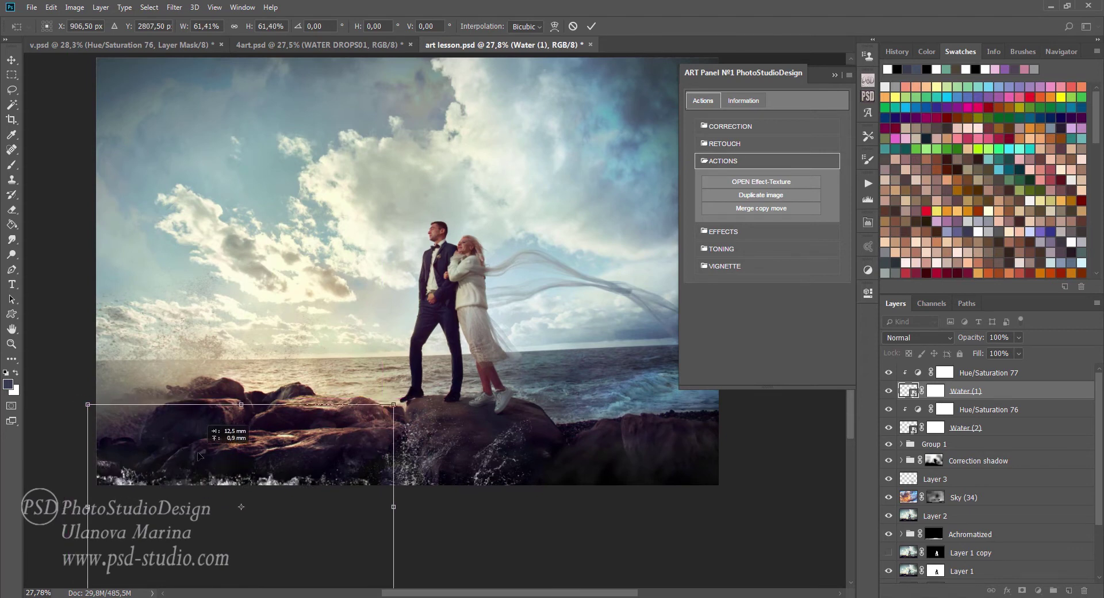
key(Return)
Colorize the Water (1) splash with Hue/Saturation 77 at Hue 37, Saturation 17, Lightness −36.
double_click(918, 373)
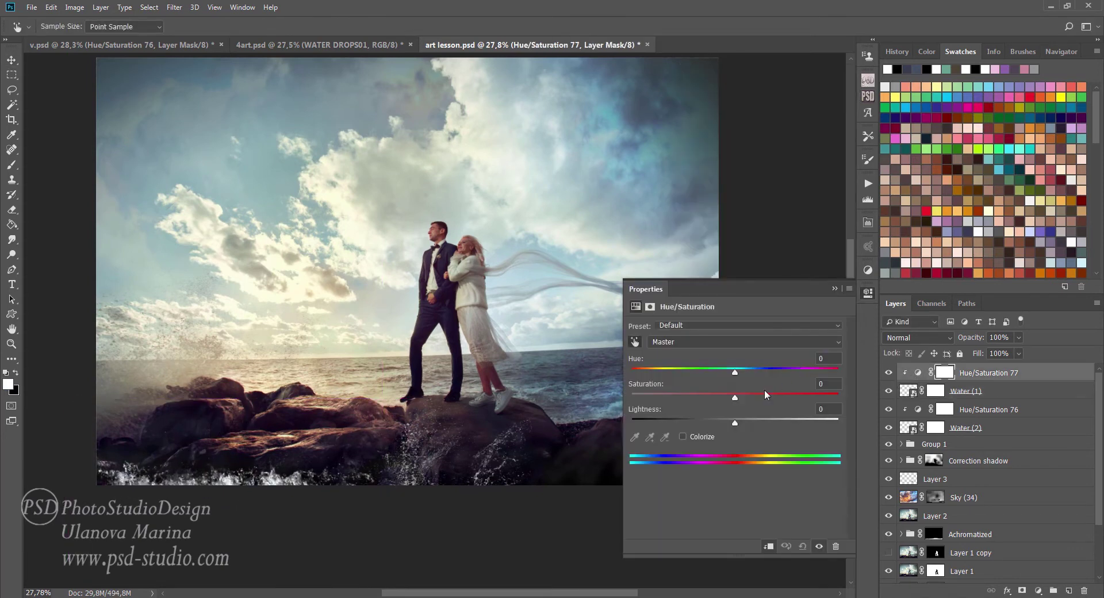
mouse_move(735, 373)
mouse_down()
mouse_move(771, 374)
mouse_move(717, 397)
mouse_up()
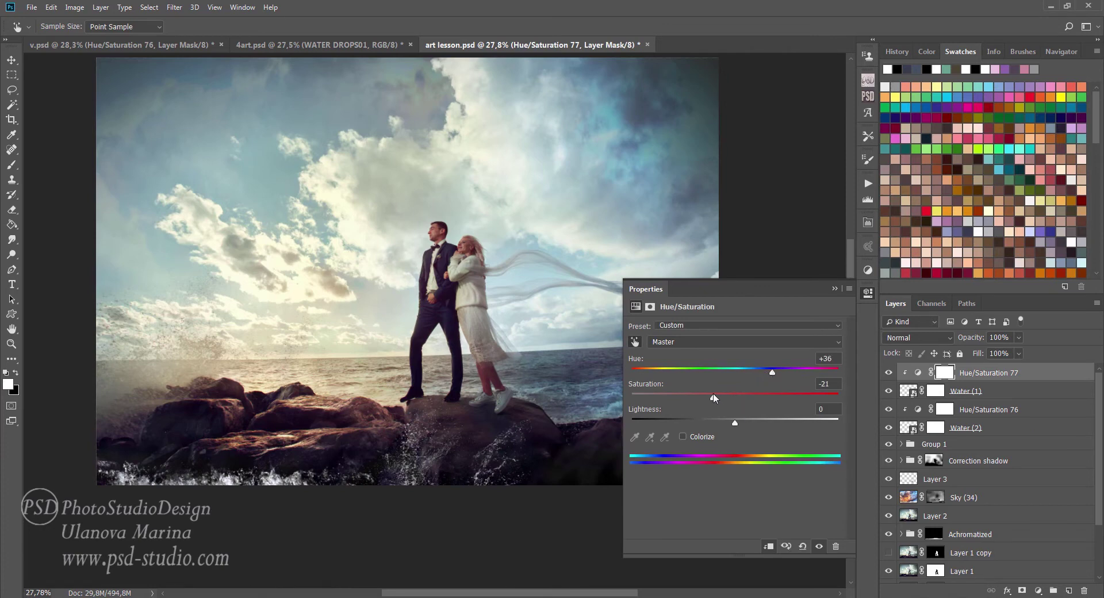
mouse_move(713, 394)
mouse_down()
mouse_move(754, 401)
mouse_move(708, 418)
mouse_up()
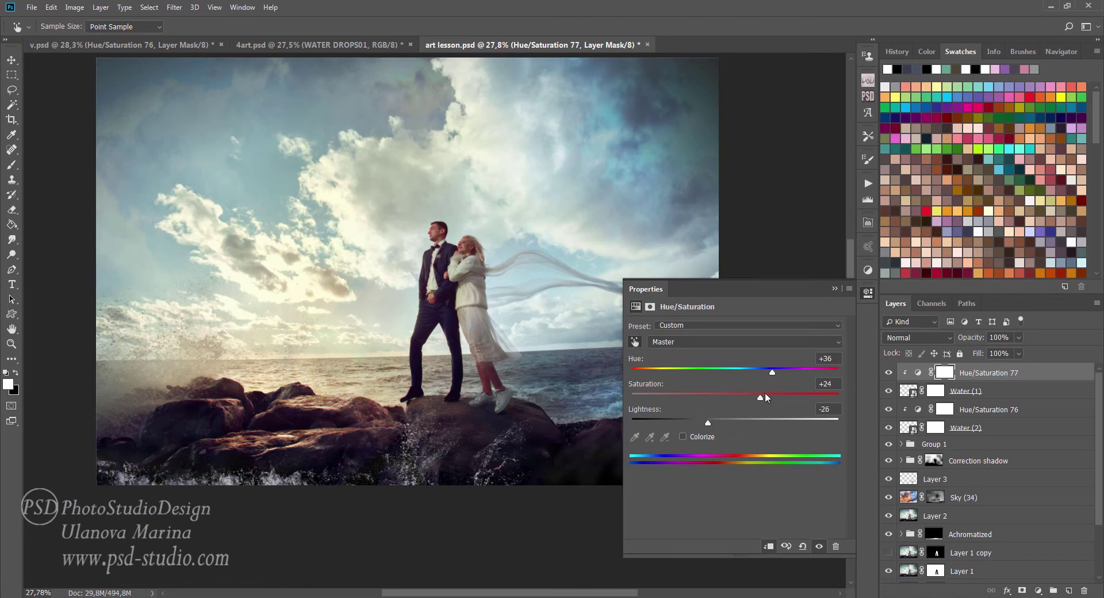
mouse_move(760, 396)
mouse_down()
mouse_move(660, 372)
mouse_move(768, 379)
mouse_up()
click(683, 437)
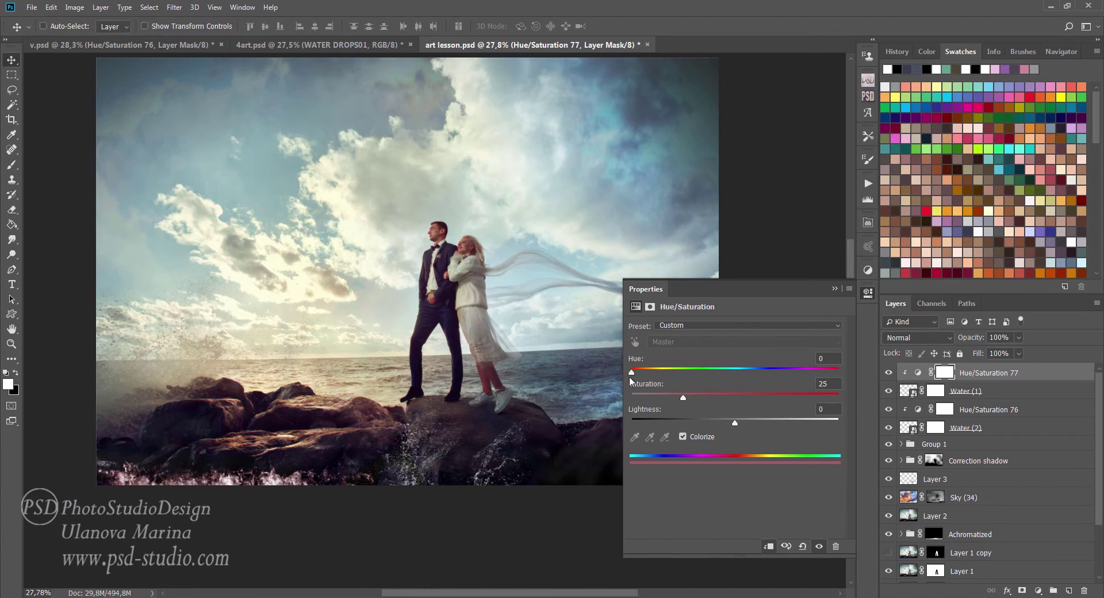
mouse_move(631, 373)
mouse_down()
mouse_move(692, 376)
mouse_move(651, 374)
mouse_move(668, 401)
mouse_up()
mouse_move(735, 423)
mouse_down()
mouse_move(692, 416)
mouse_move(708, 423)
mouse_move(698, 426)
mouse_up()
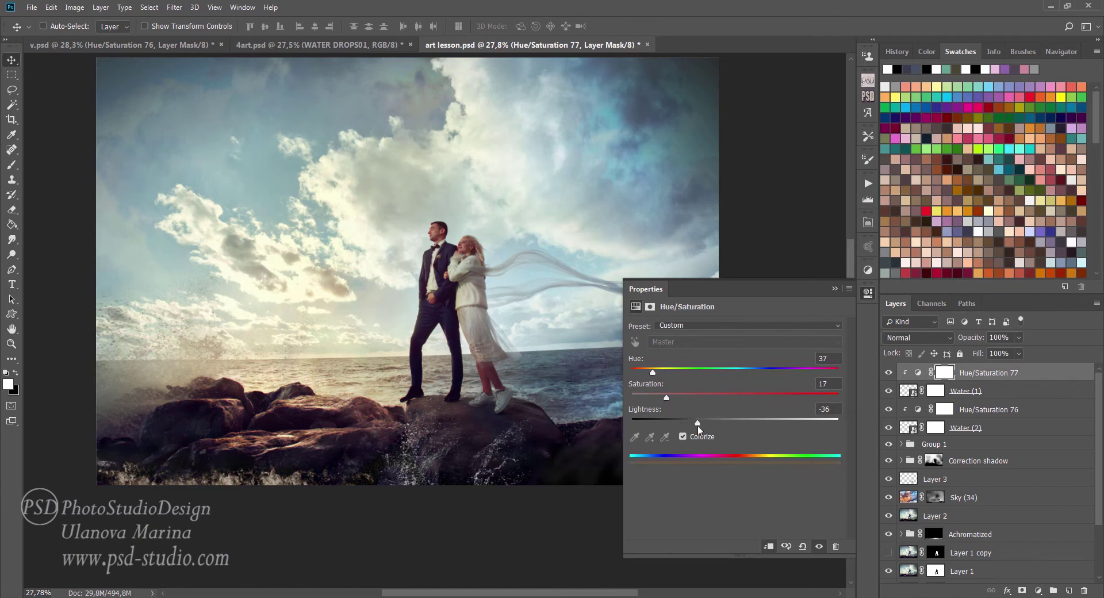
click(834, 290)
Duplicate Water (1) with Hue/Saturation 77, move the copy bottom-right, and flip it horizontally.
shift+click(1008, 392)
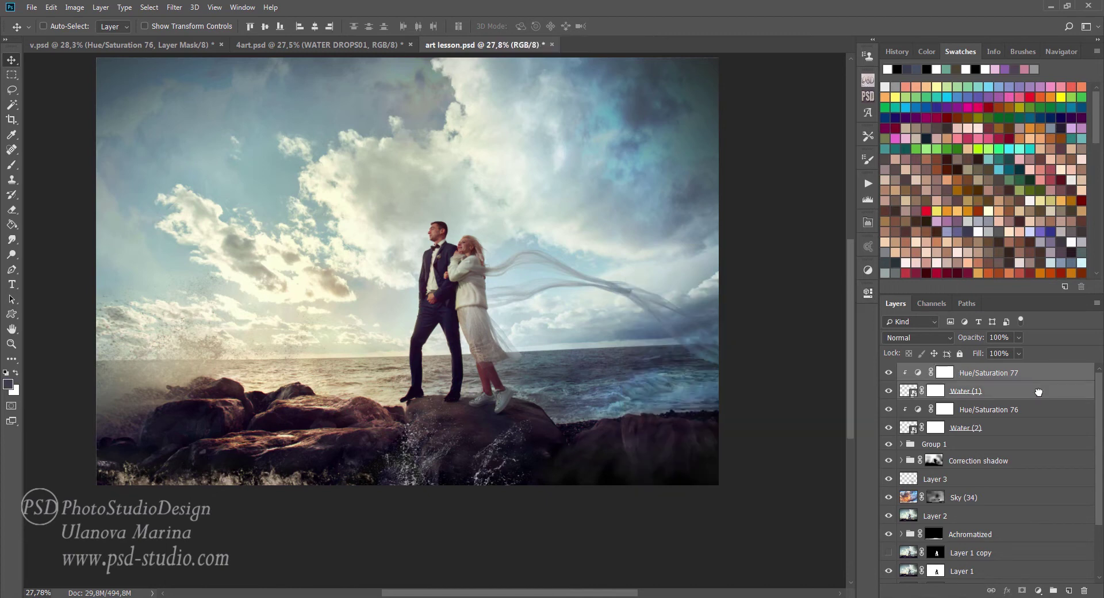
key(ctrl+j)
drag(339, 472, 695, 470)
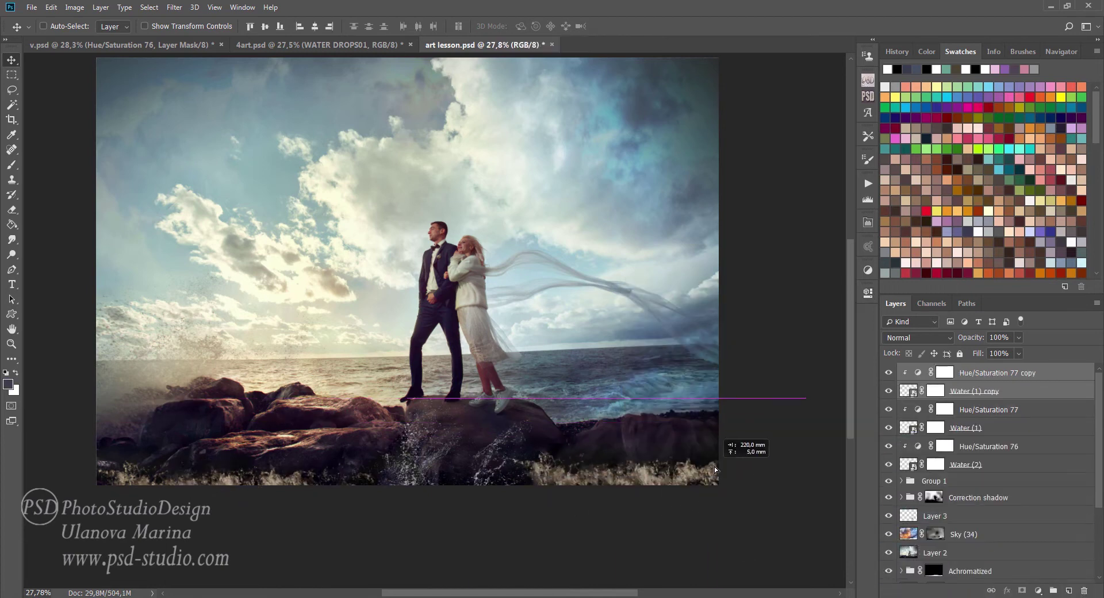
key(ctrl+t)
right_click(658, 467)
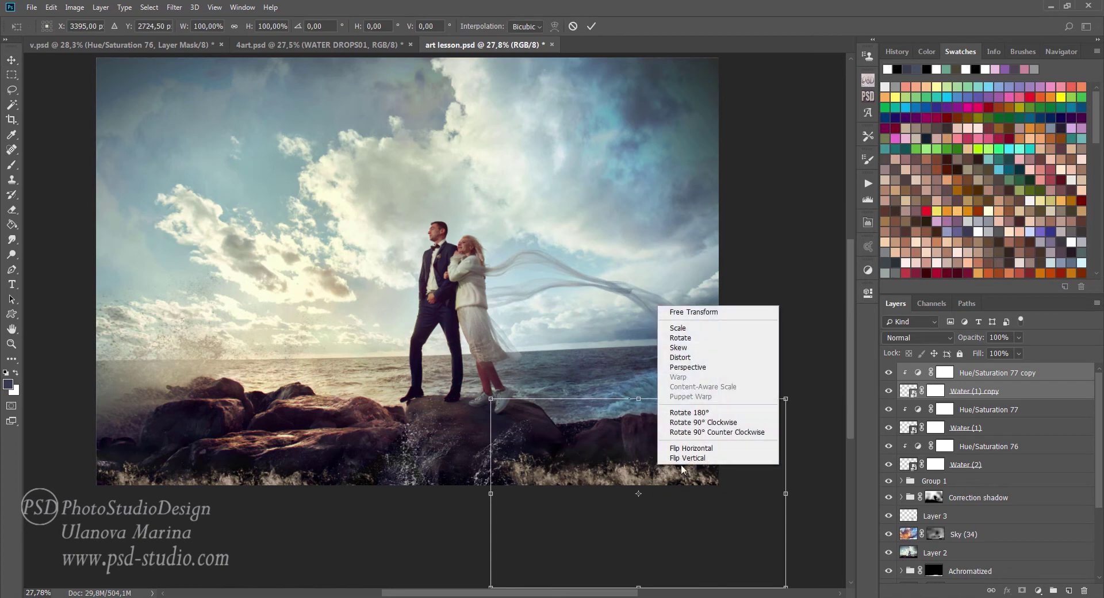
click(716, 450)
drag(616, 474, 603, 491)
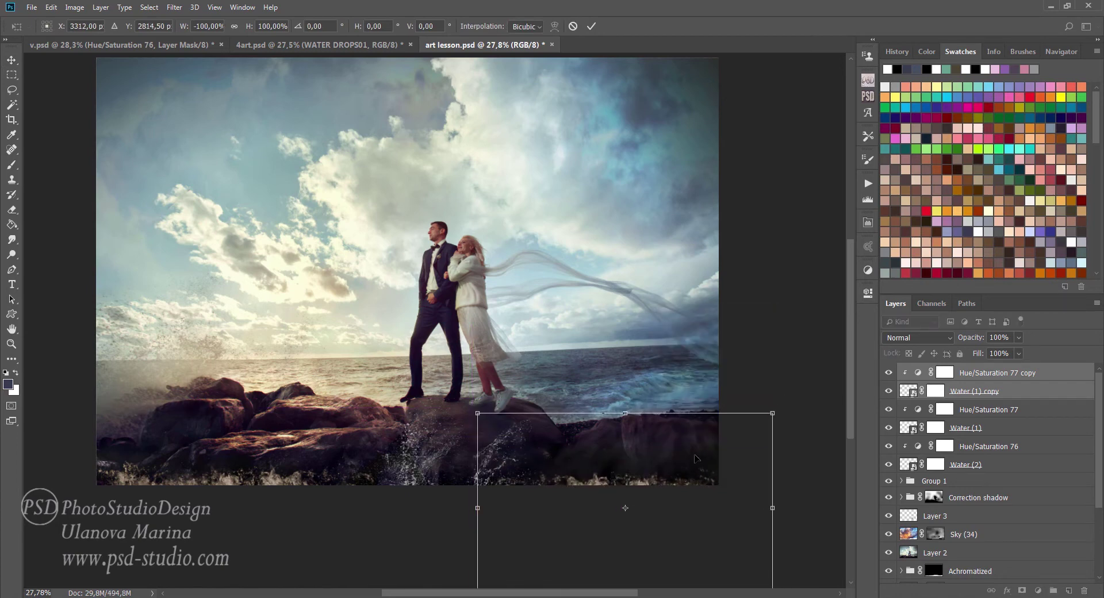
key(Return)
Warp the Water (1) copy so its top edge follows the bottom-right rocks.
click(914, 397)
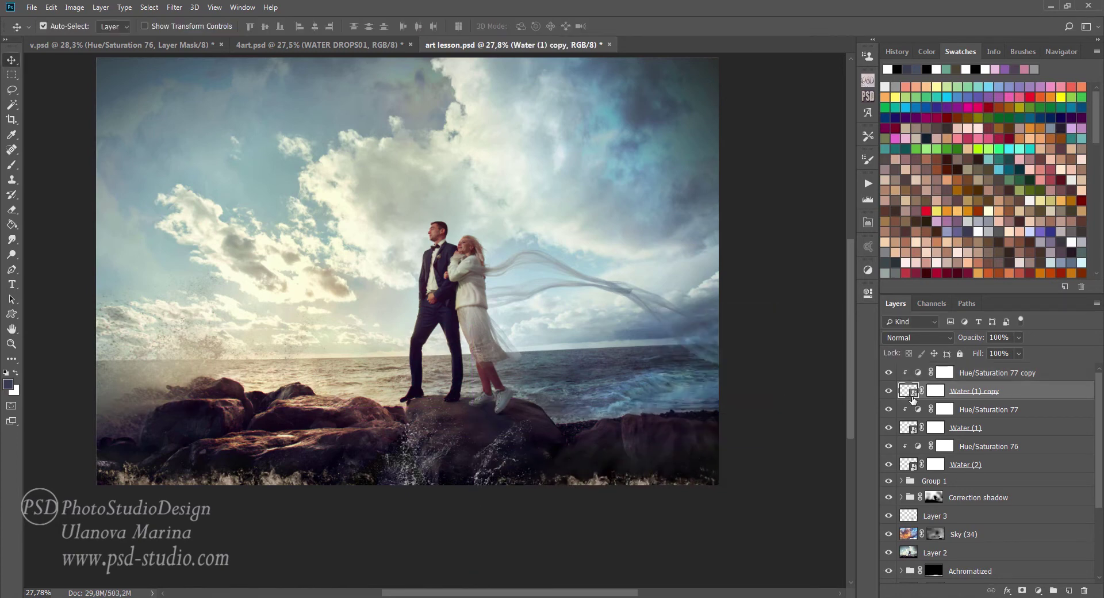
key(ctrl+t)
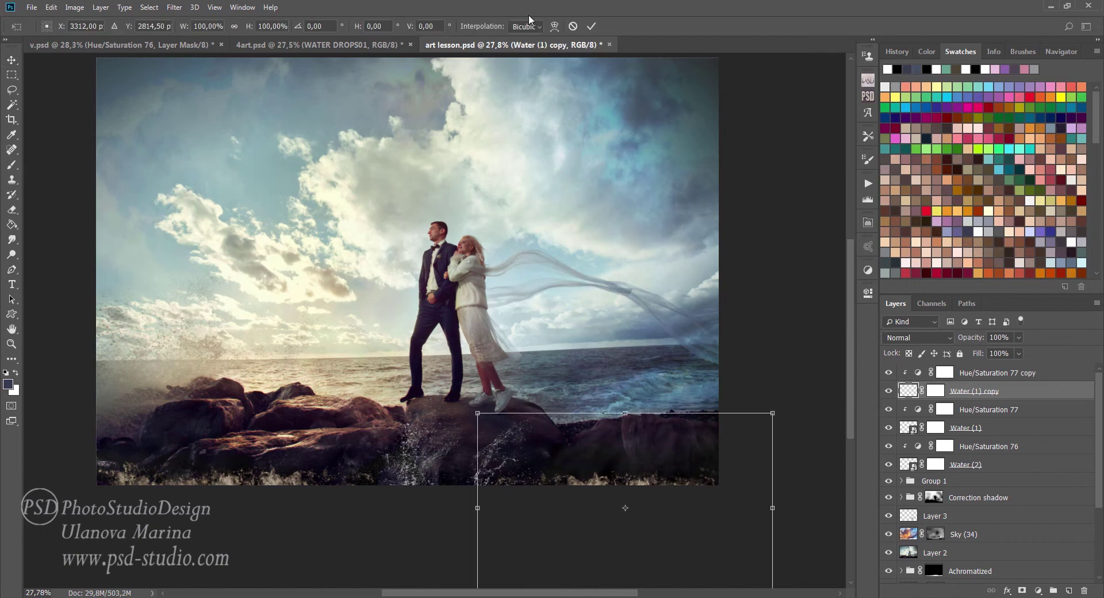
click(555, 26)
drag(714, 461, 713, 446)
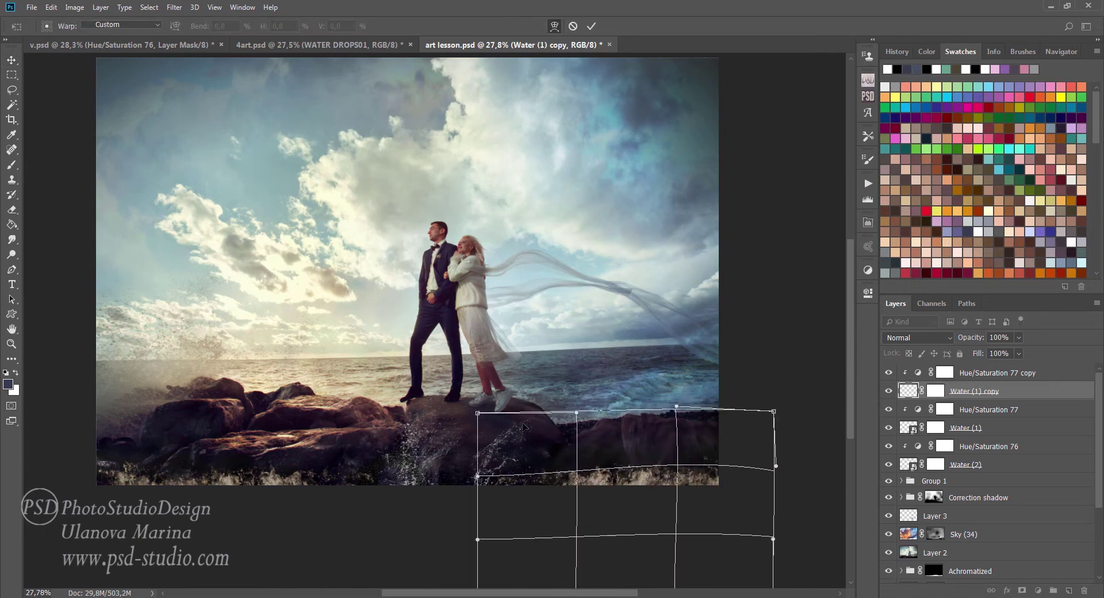
drag(523, 426, 715, 447)
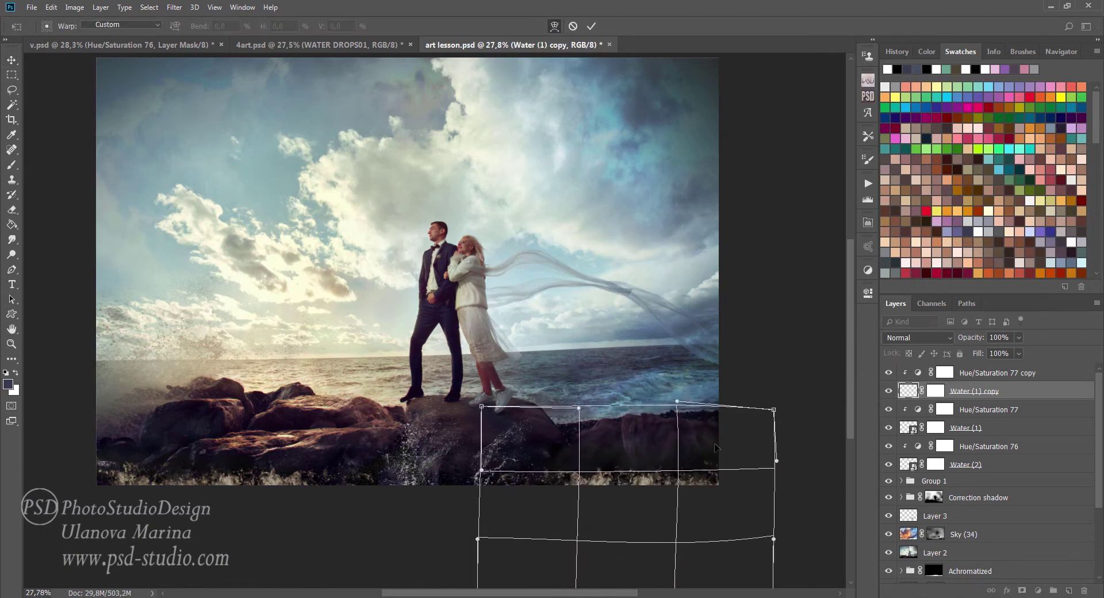
key(Return)
Retint the copy with Hue/Saturation 77 copy at Hue 27, Saturation 10, and shift it into place.
double_click(934, 372)
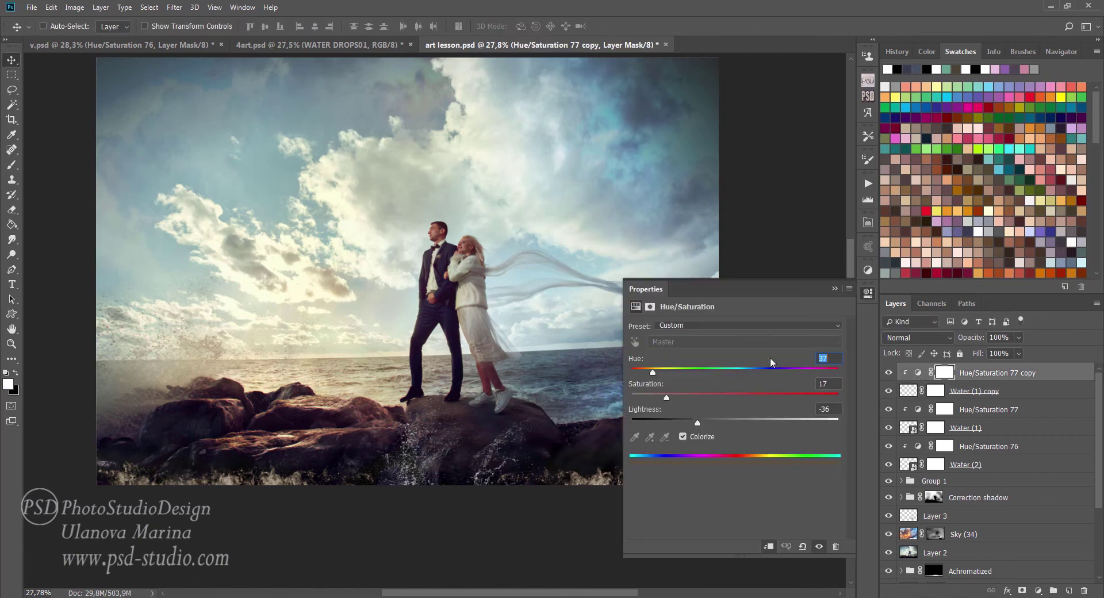
text(7)
mouse_move(674, 375)
mouse_down()
mouse_move(647, 373)
mouse_move(650, 398)
mouse_move(703, 423)
mouse_up()
click(835, 287)
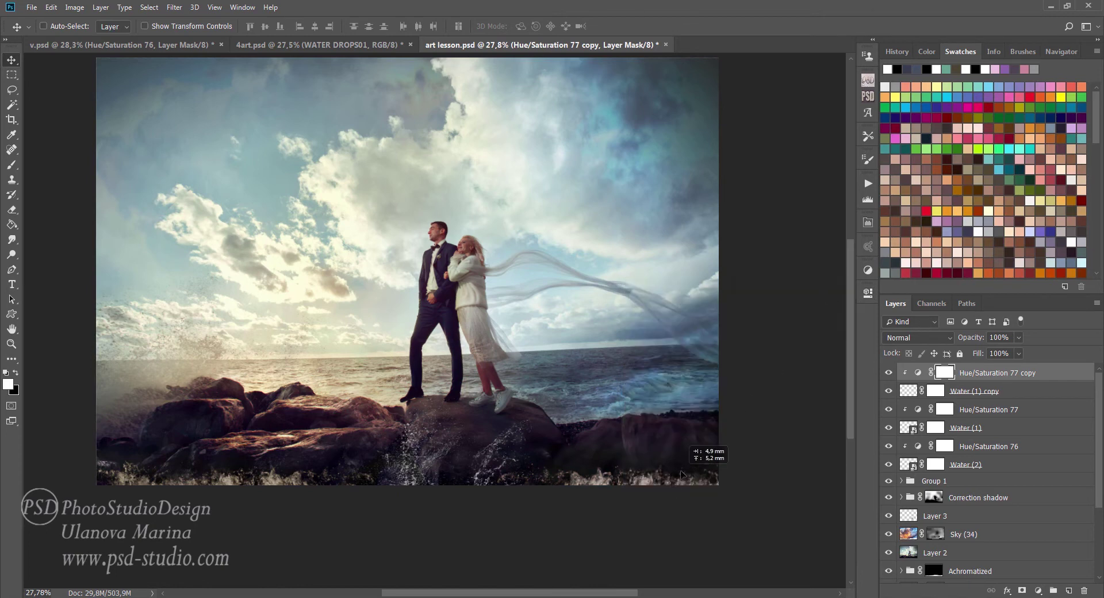
click(964, 390)
drag(633, 475, 669, 476)
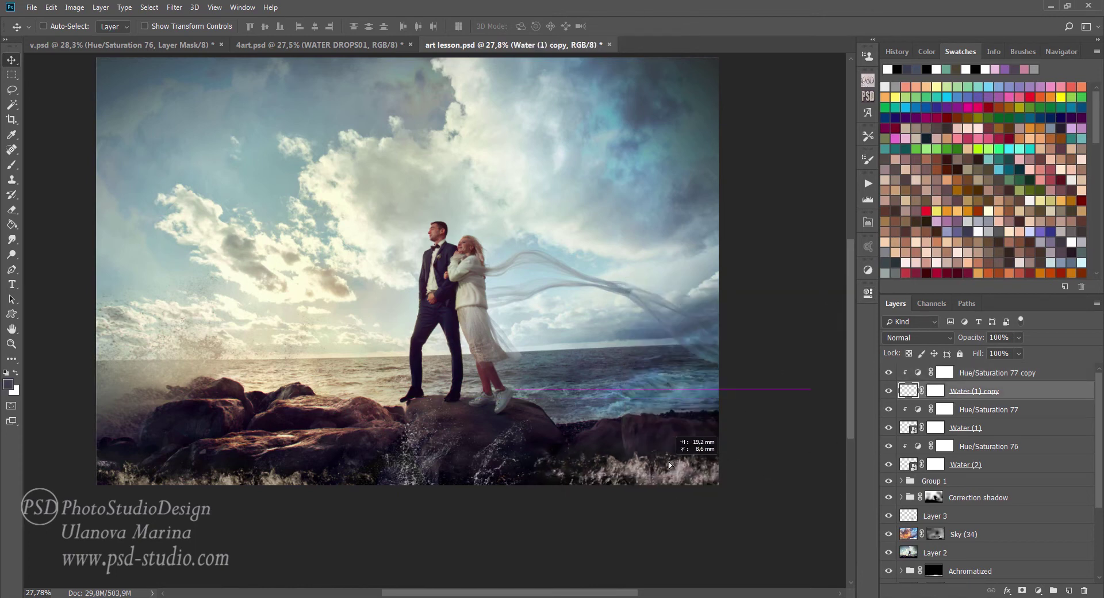
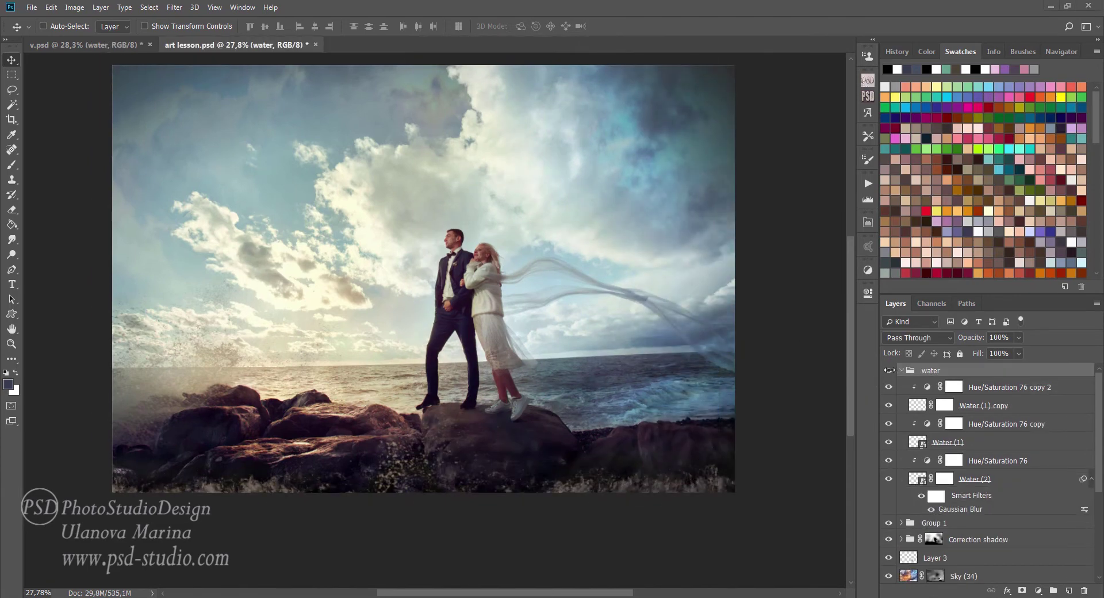
Compare the image with and without the water group, collapse it, and open ART Panel №1.
click(889, 371)
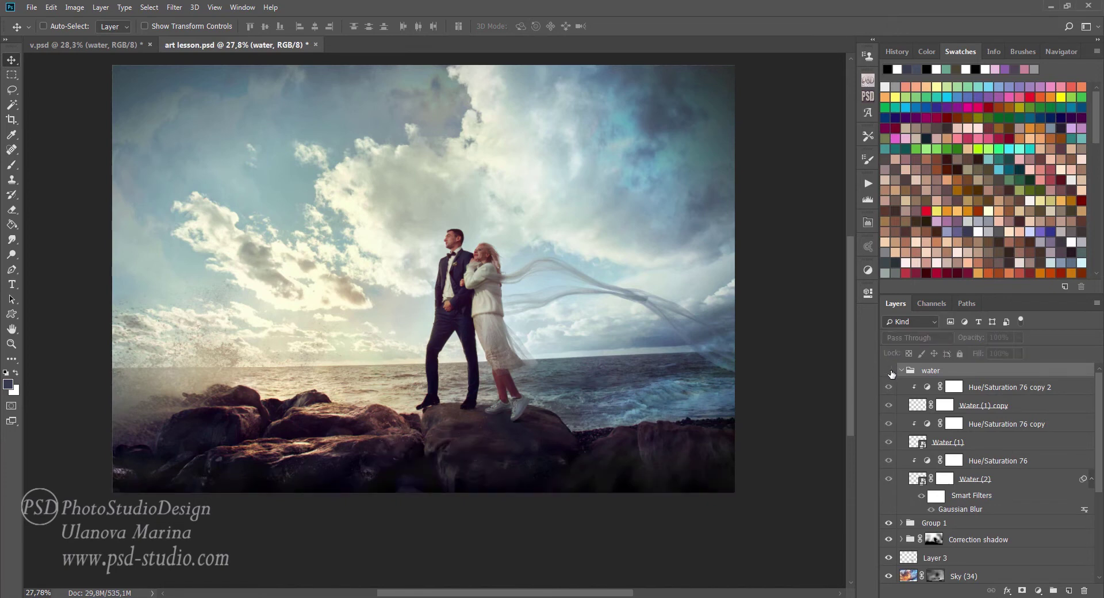
click(889, 370)
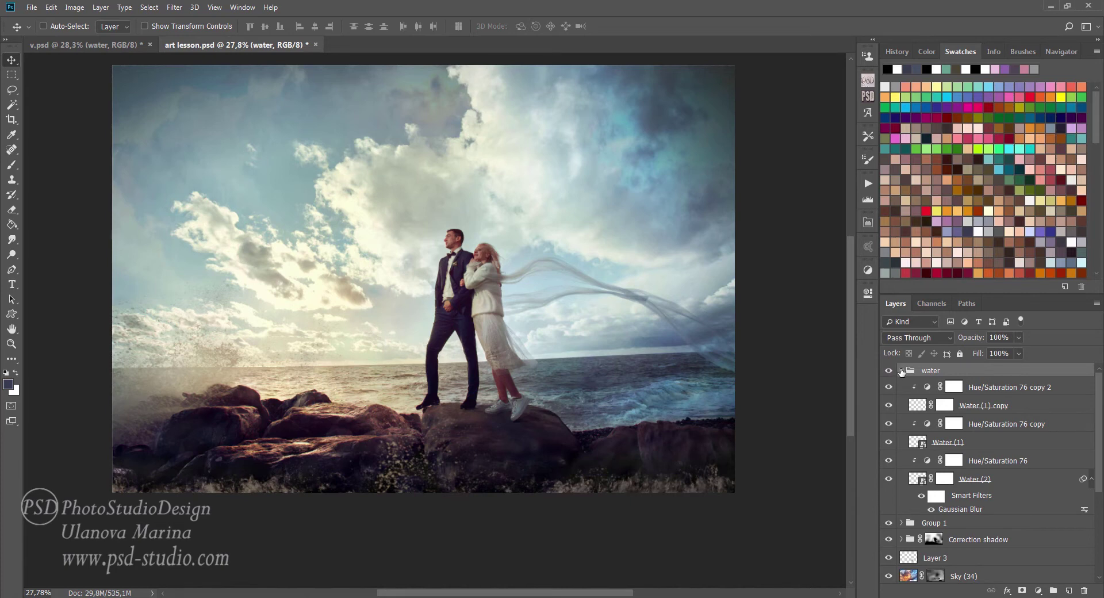
click(901, 371)
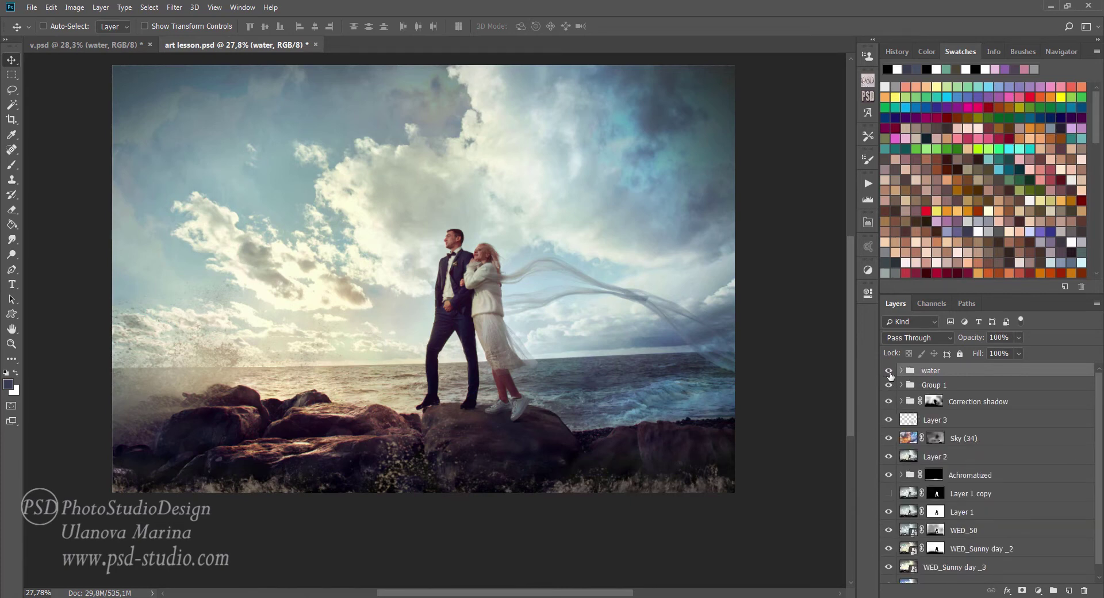
mouse_move(889, 373)
mouse_down()
mouse_move(888, 441)
mouse_move(886, 385)
mouse_up()
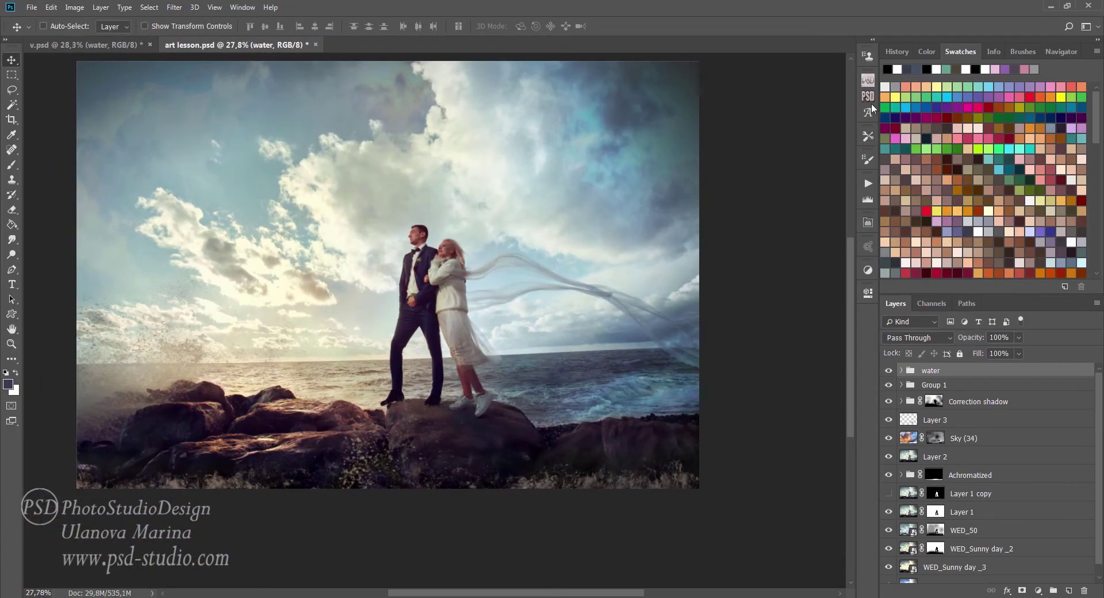
click(869, 99)
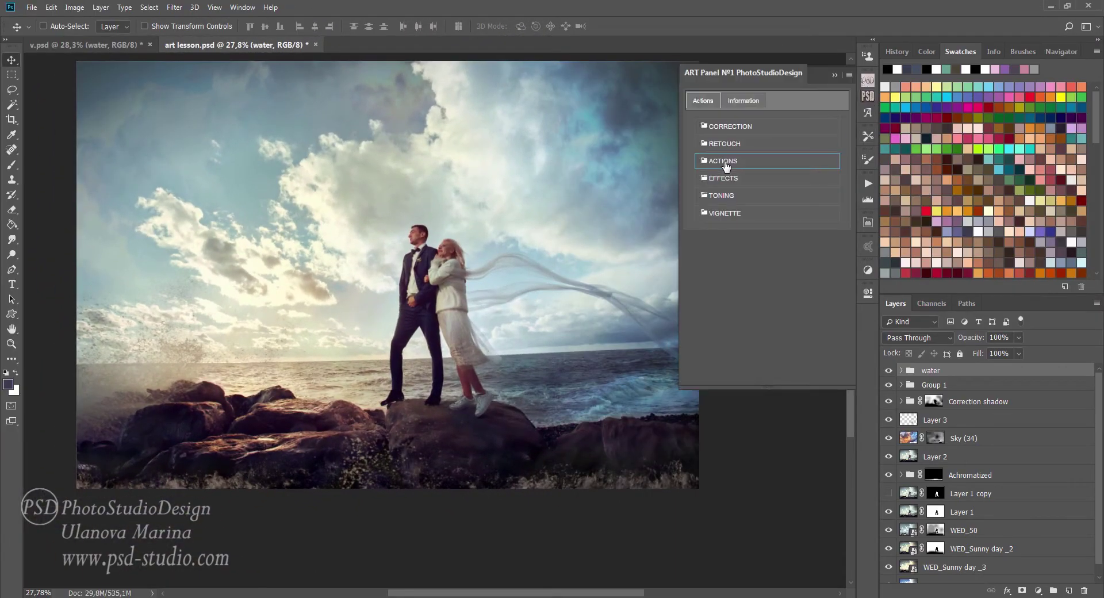
Place the Bird (6).png gull into the document via ART Panel's Effect-Texture action.
click(726, 162)
click(757, 185)
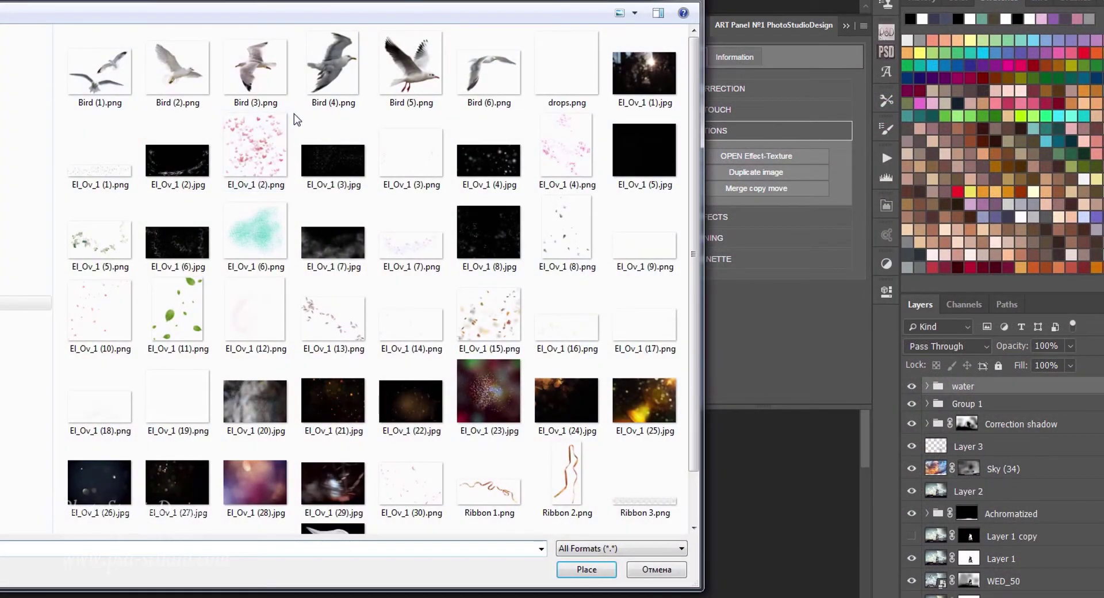
click(488, 72)
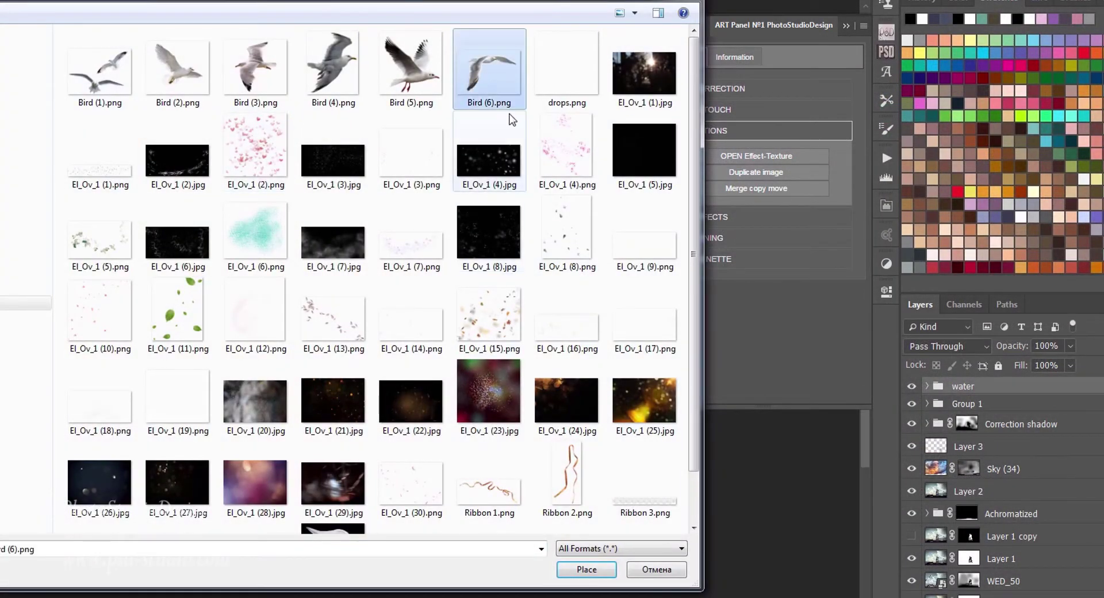
click(575, 569)
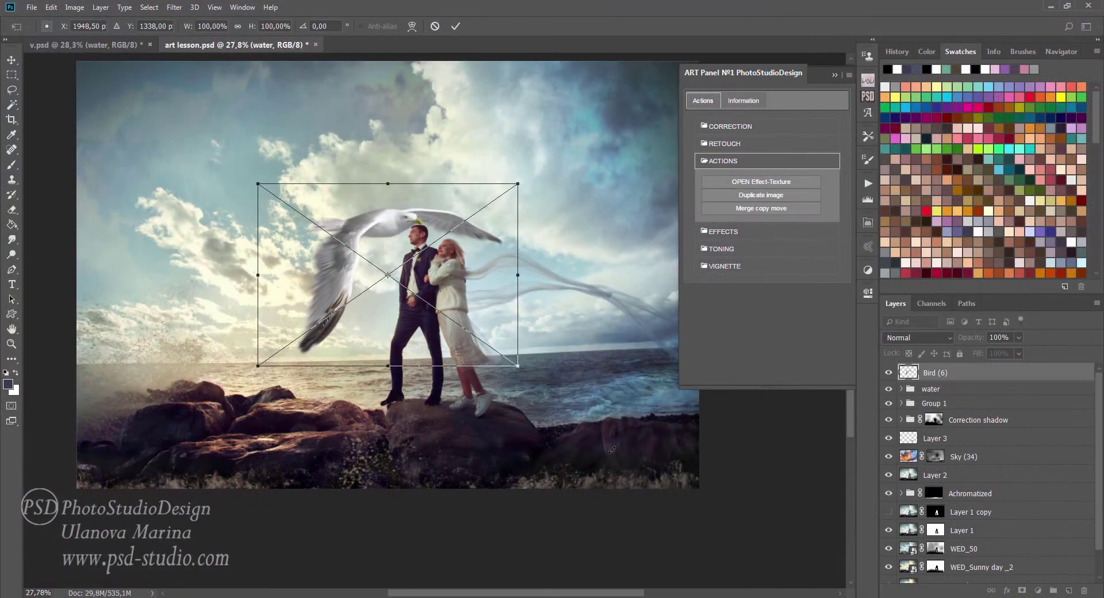
key(Return)
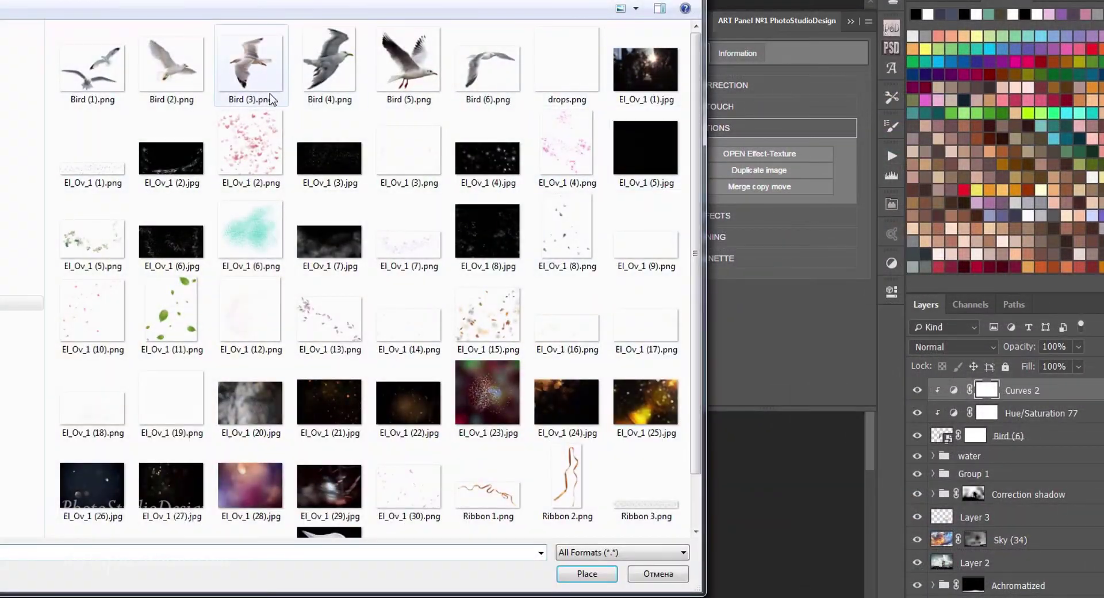
Place Bird (3).png, then flip, shrink, rotate and position it in the upper-left sky.
click(246, 64)
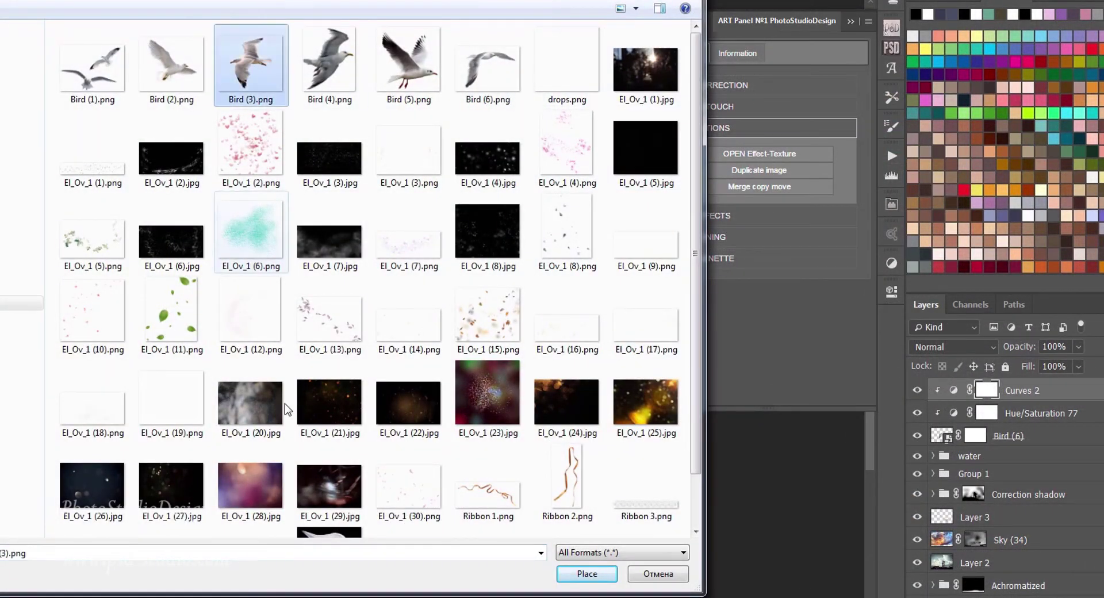
click(586, 574)
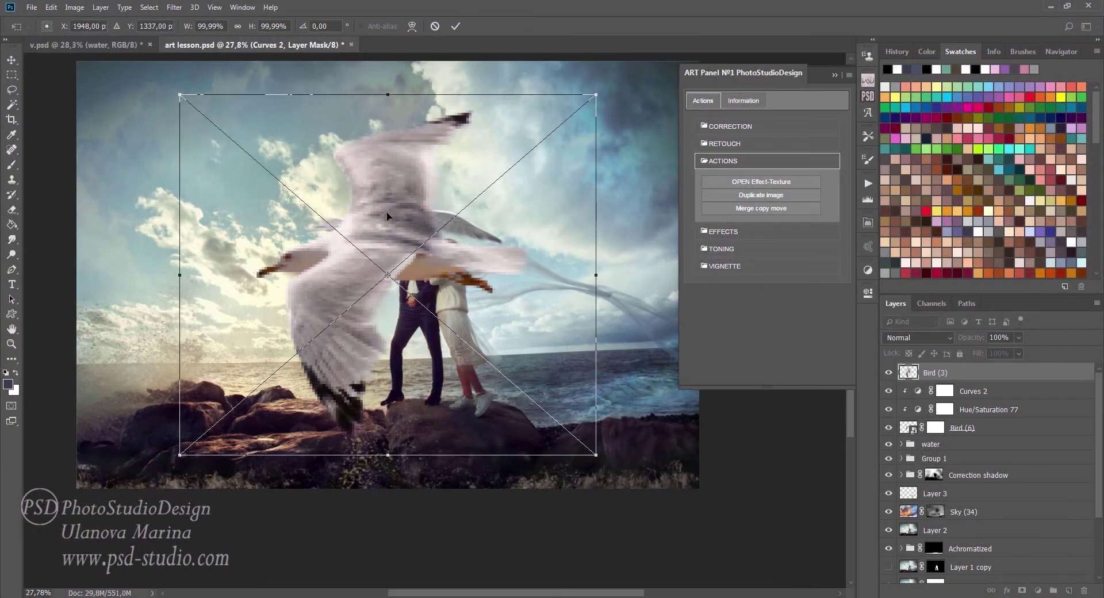
right_click(387, 216)
click(455, 332)
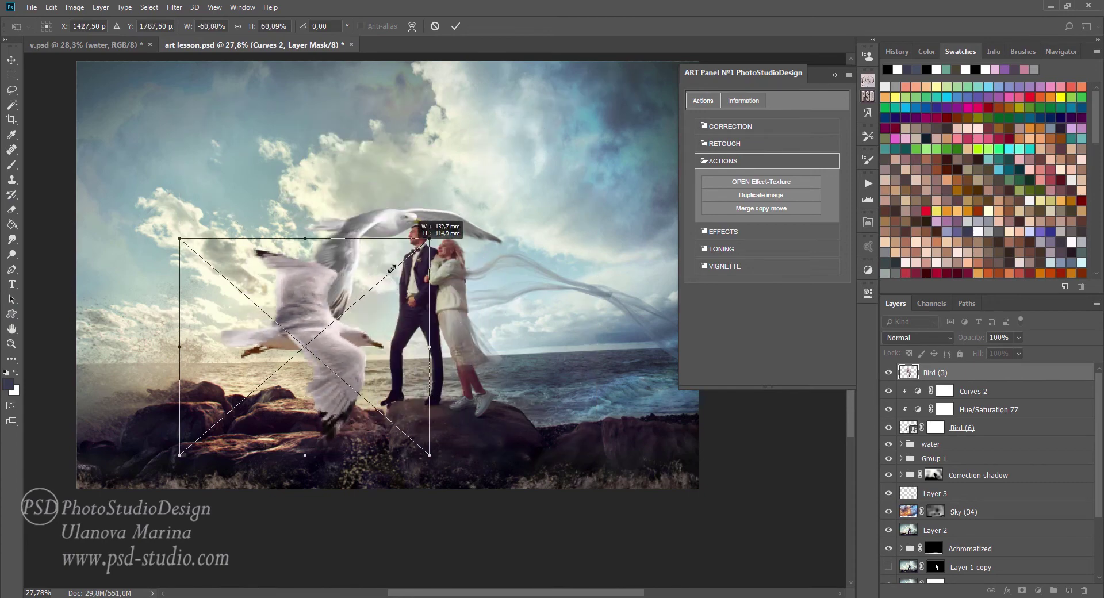
drag(597, 97, 334, 328)
drag(323, 394, 252, 204)
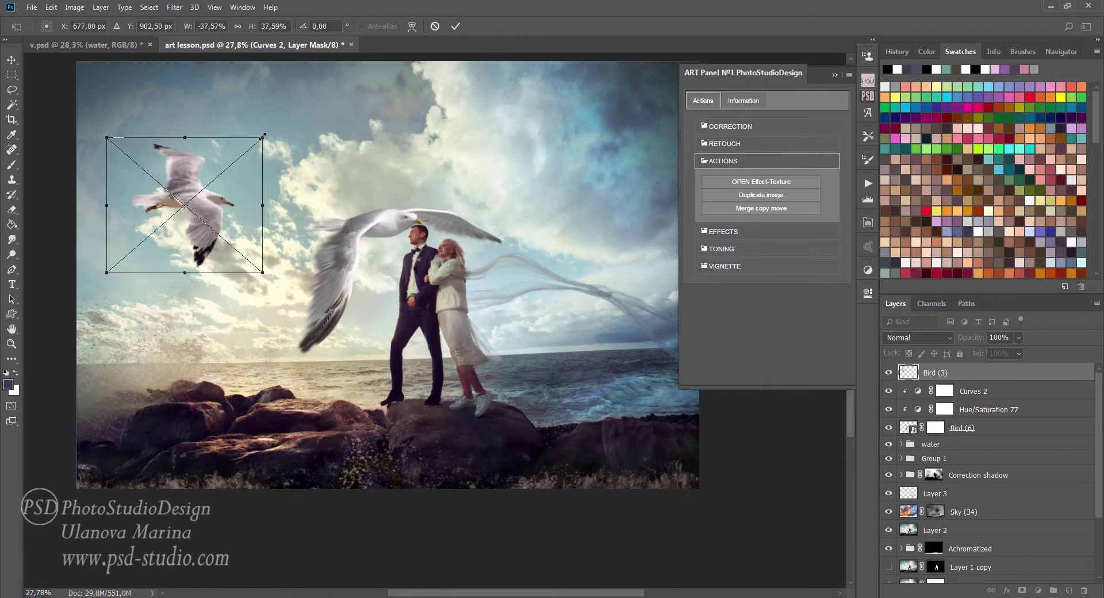
drag(263, 137, 210, 183)
drag(172, 230, 162, 239)
drag(198, 184, 207, 218)
key(Return)
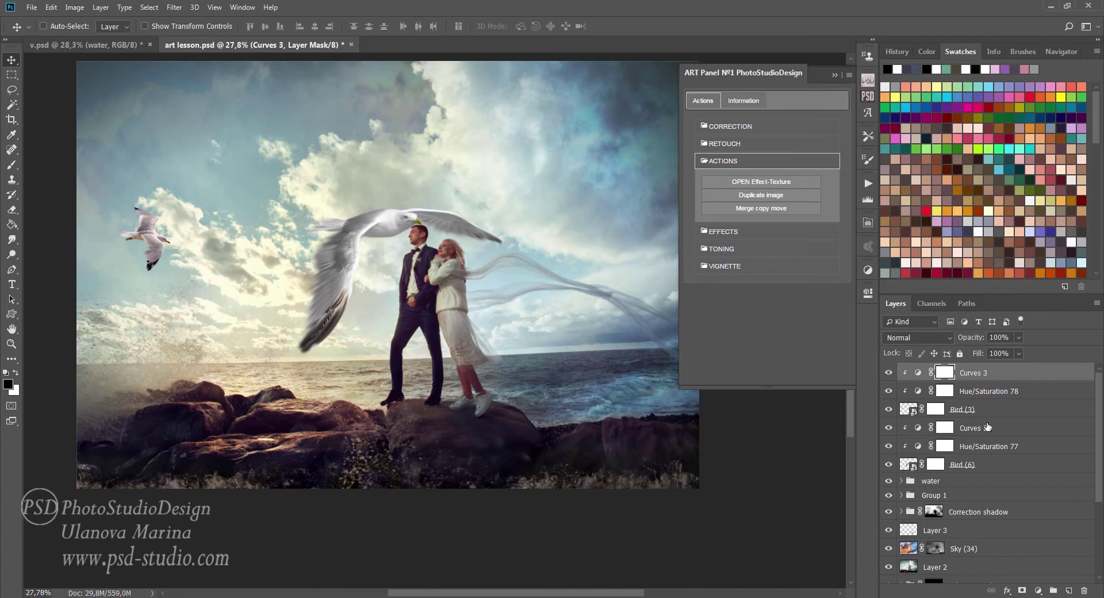
Hide Bird (3), then move Bird (6) up-left and scale it to about 46%.
click(985, 410)
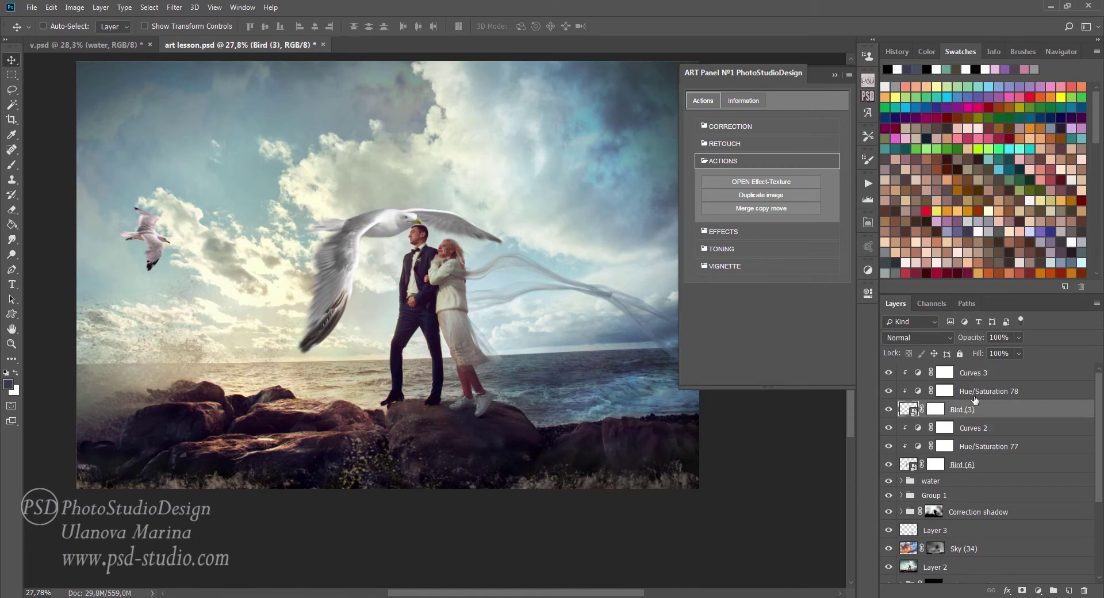
click(974, 469)
key(ctrl+t)
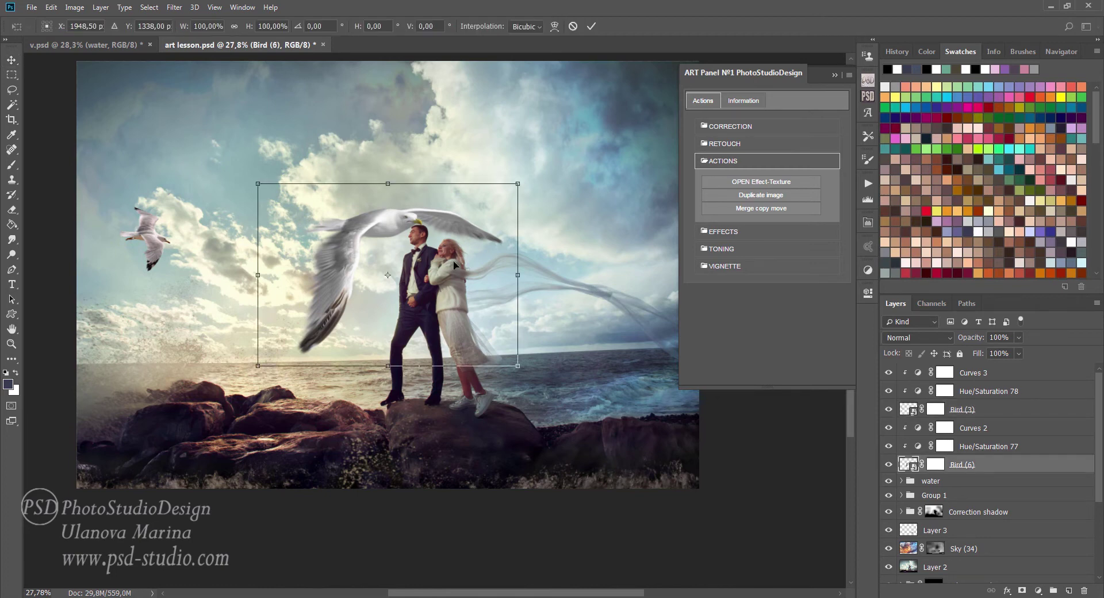
key(Return)
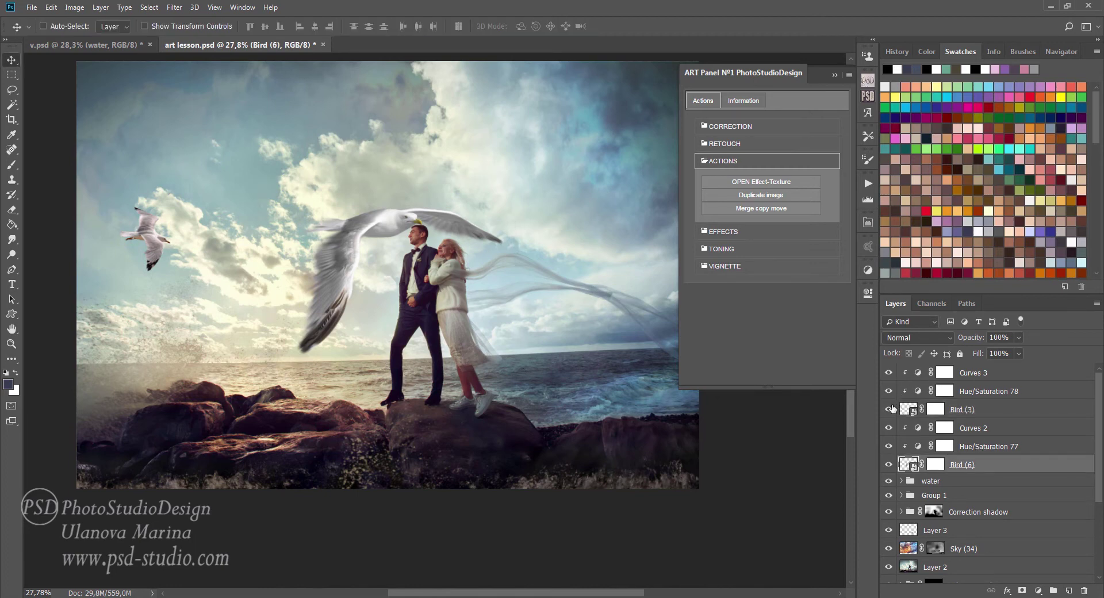
click(889, 409)
key(ctrl+t)
drag(429, 223, 340, 152)
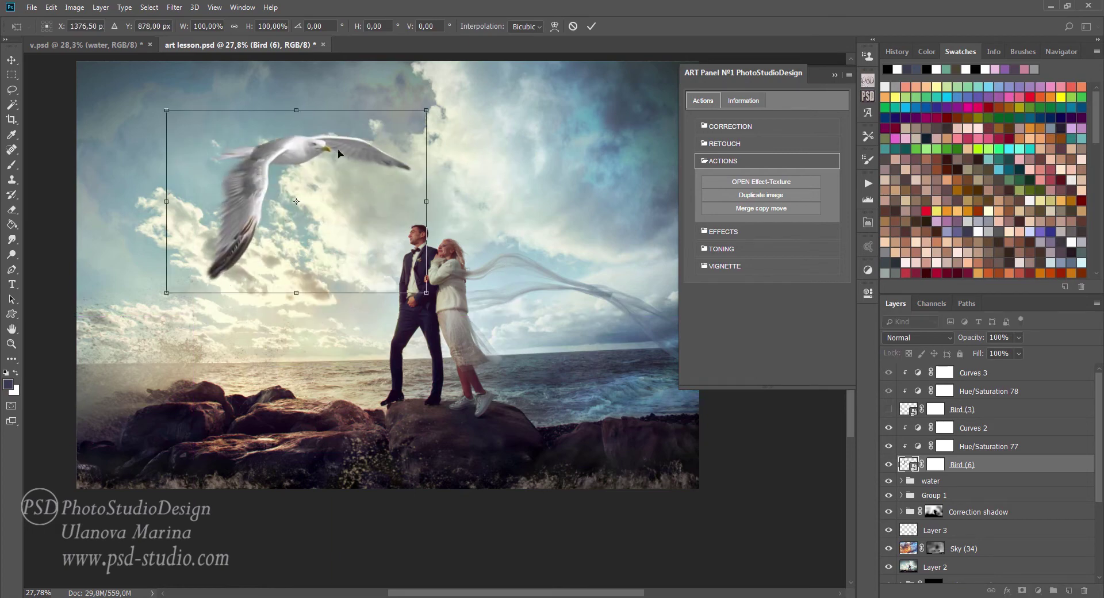
drag(426, 110, 285, 210)
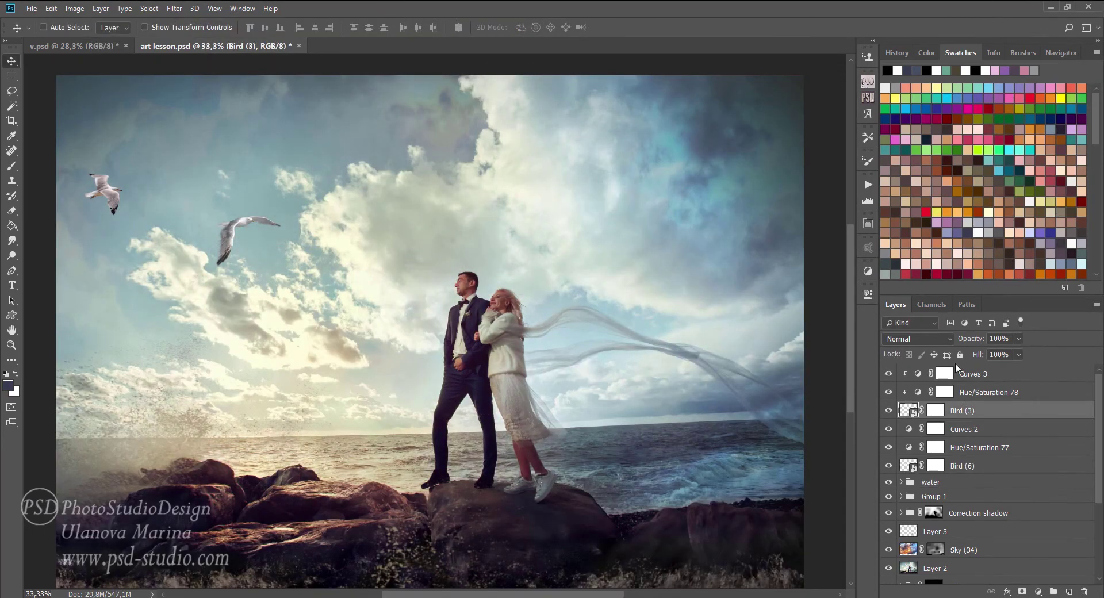
Clip a colorized Hue/Saturation 77 to Bird (6) at Hue 35, Saturation 7, Lightness -7.
double_click(933, 447)
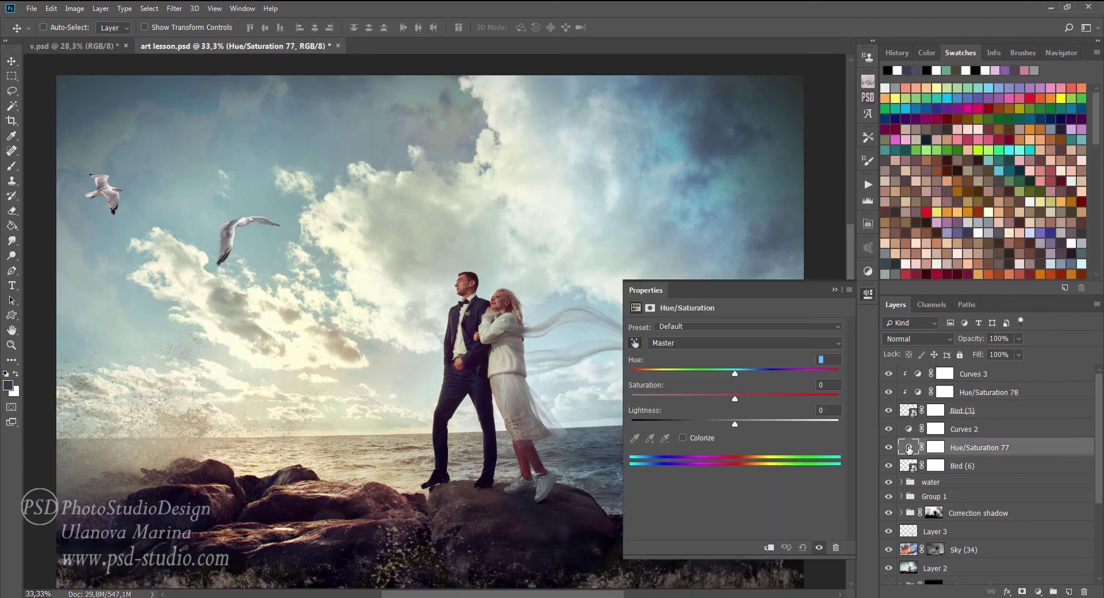
click(696, 437)
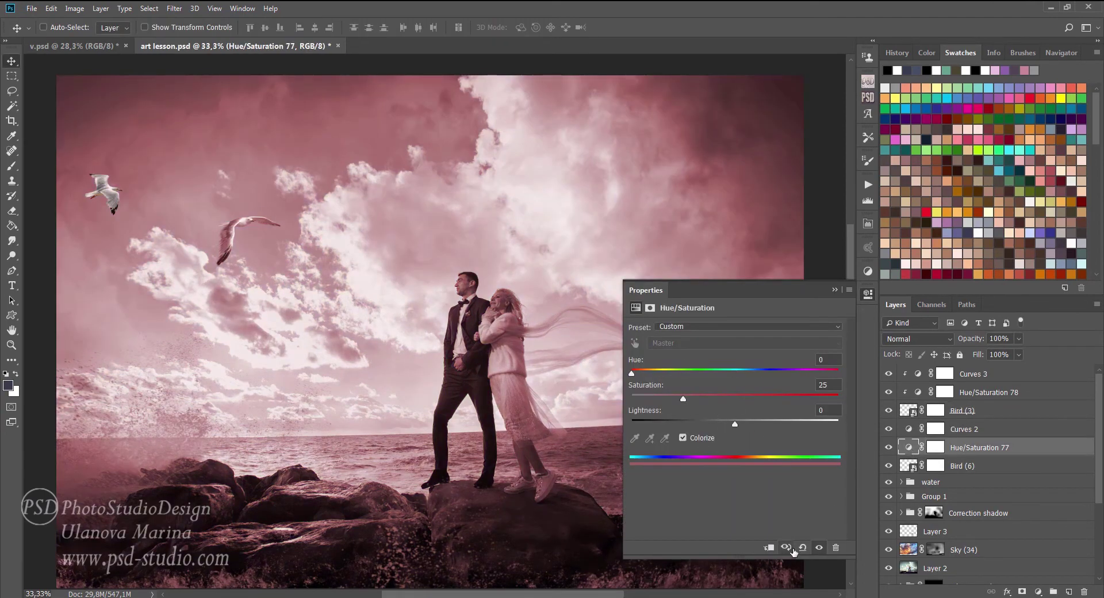
click(769, 547)
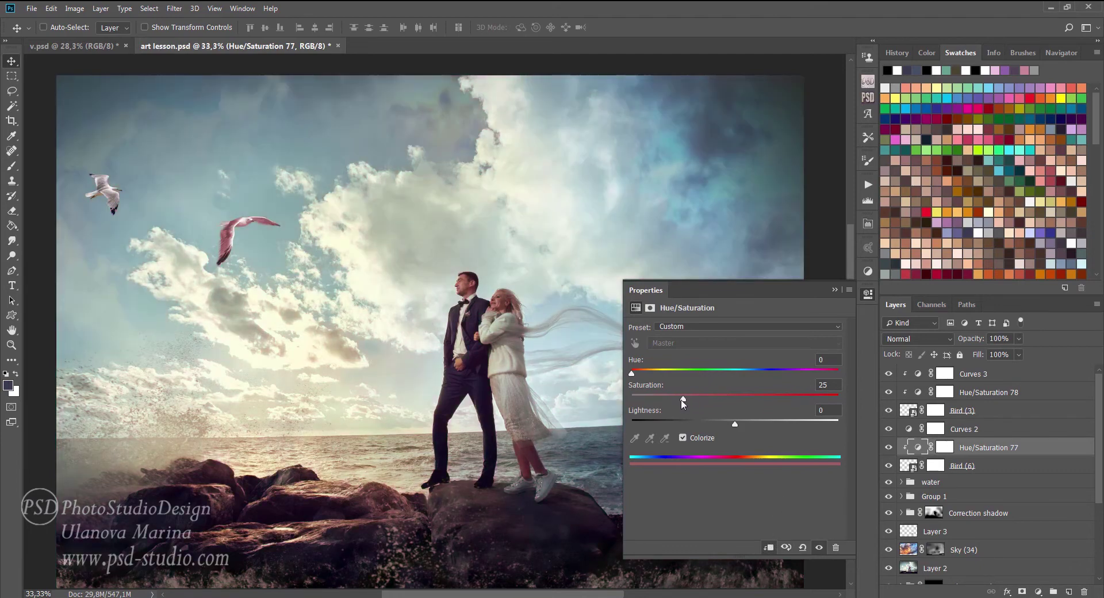
drag(682, 399, 641, 397)
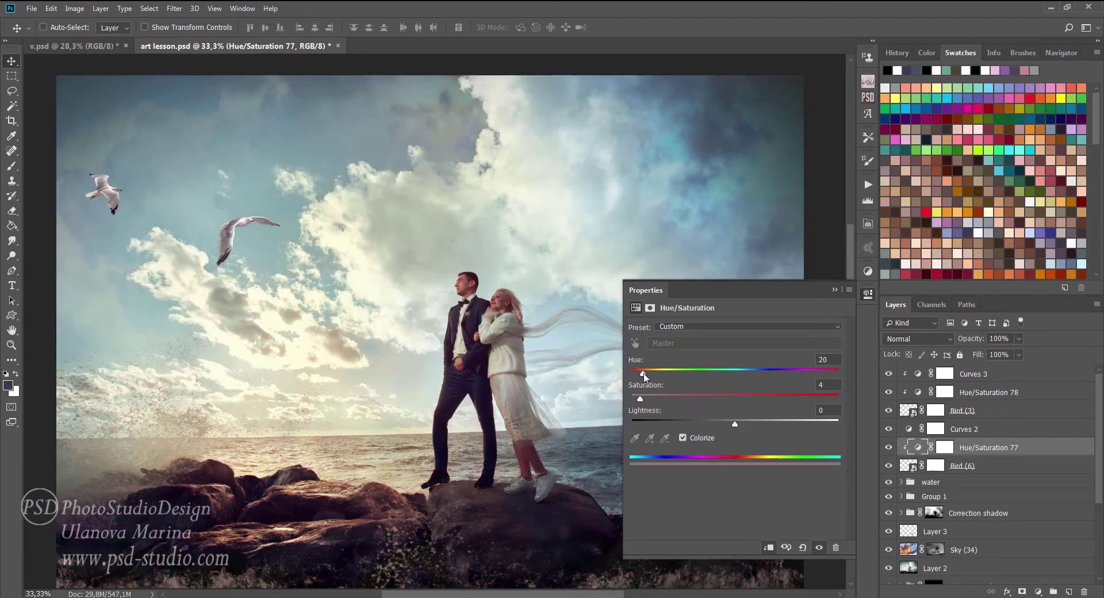
drag(643, 375, 652, 375)
drag(736, 426, 728, 426)
drag(640, 398, 664, 401)
drag(736, 423, 730, 425)
click(835, 290)
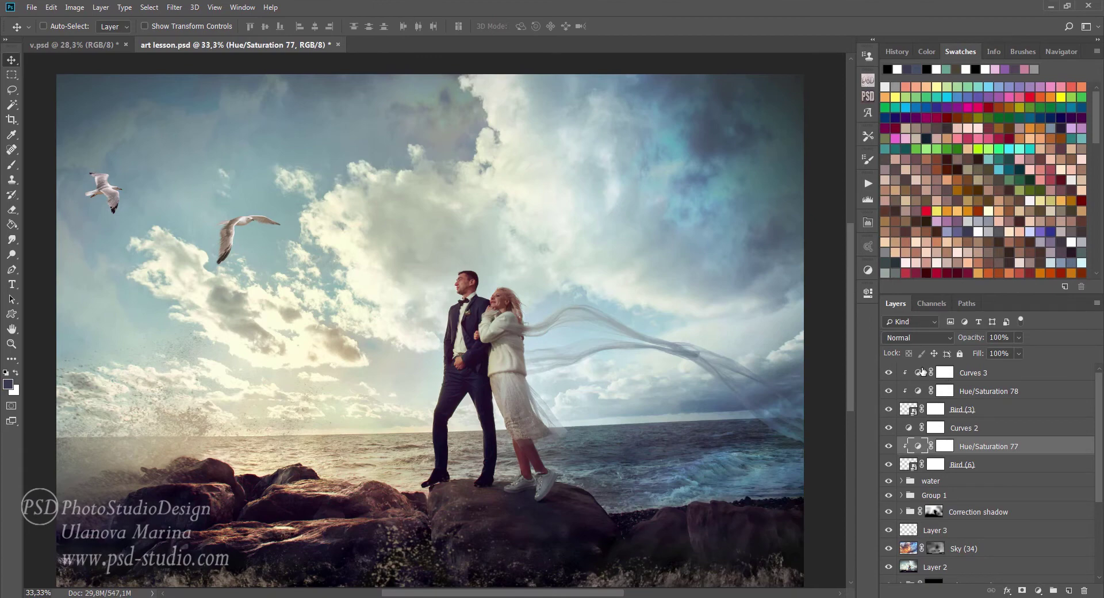
Remove the Curves 2 and Curves 3 adjustment layers from the gulls.
click(913, 429)
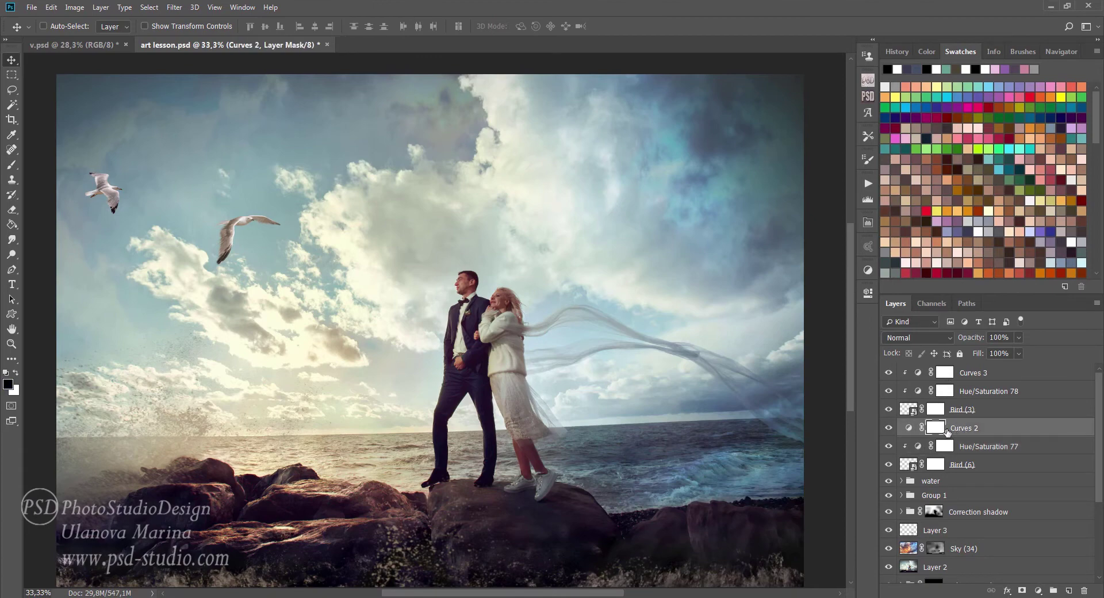
double_click(909, 430)
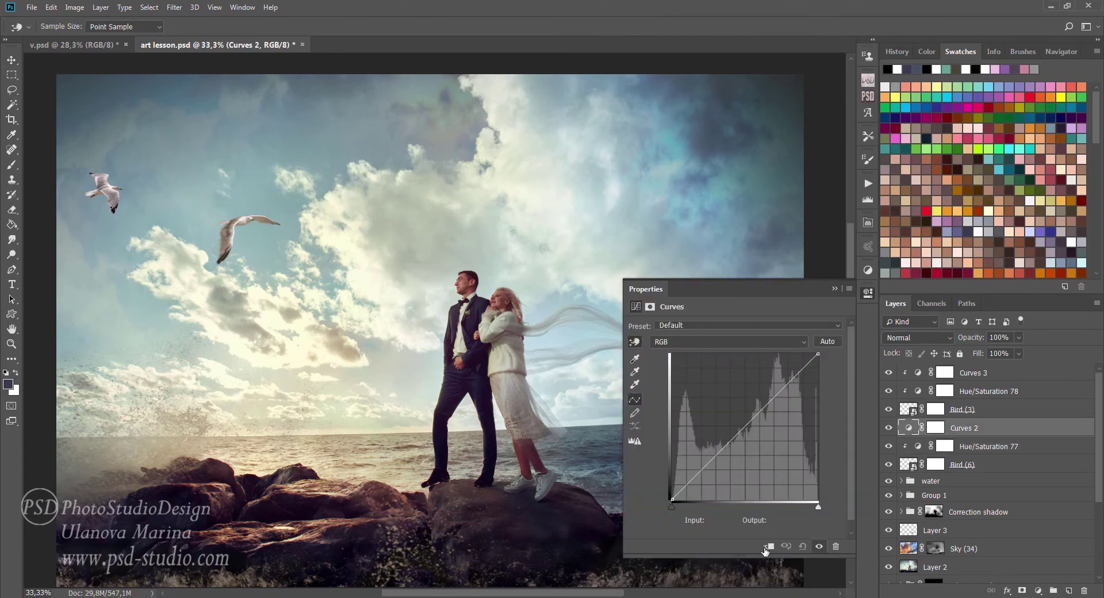
click(769, 546)
click(836, 289)
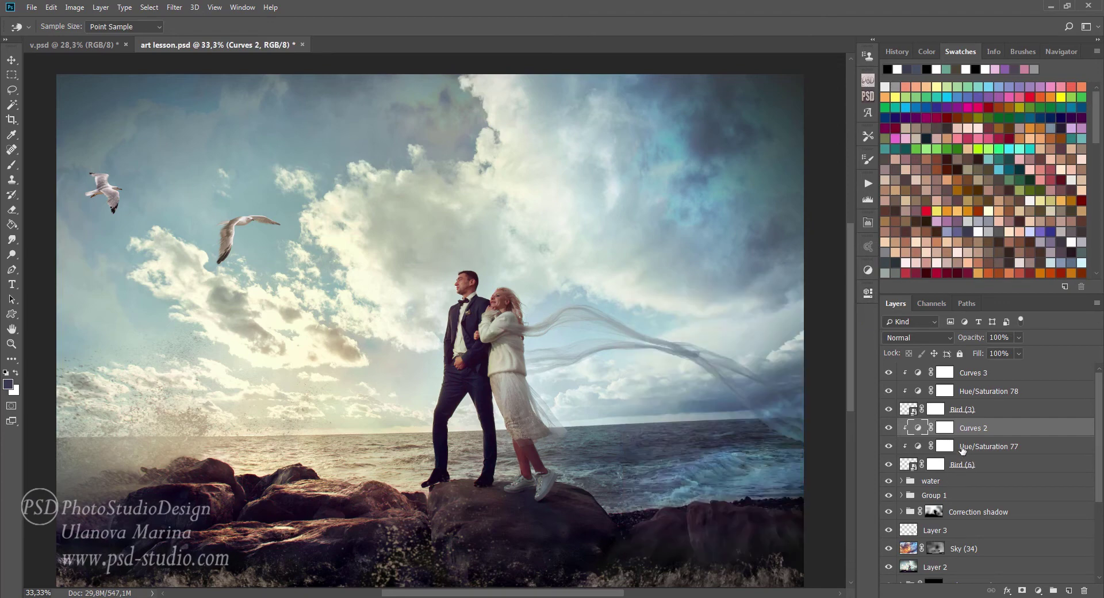
key(v)
key(Delete)
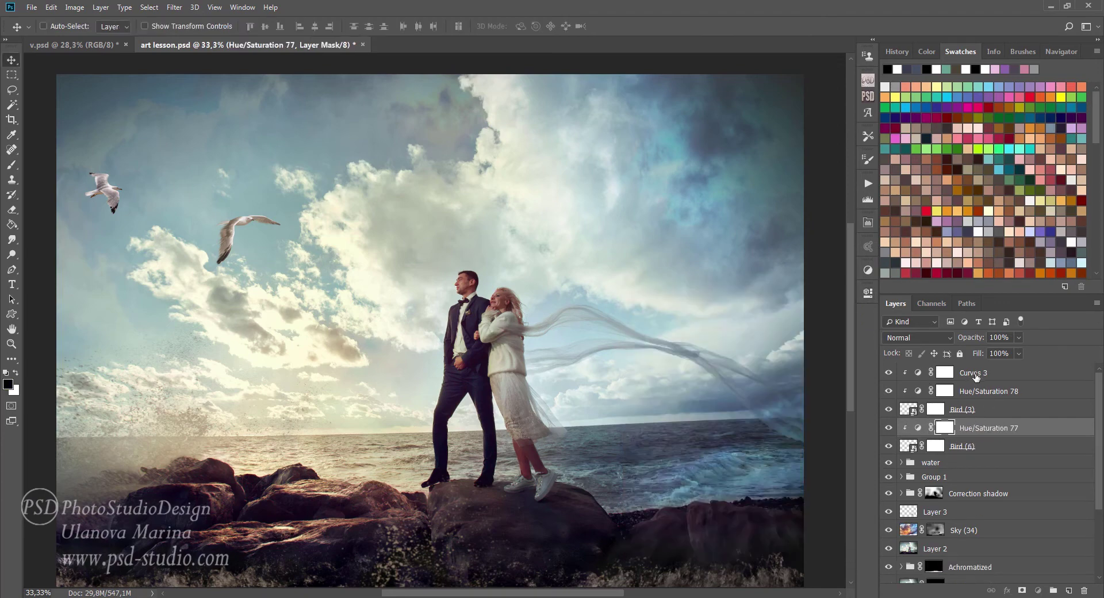
click(976, 374)
key(Delete)
Colorize Bird (3) with Hue/Saturation 78 at Hue 32, Saturation 9, Lightness -11.
double_click(918, 372)
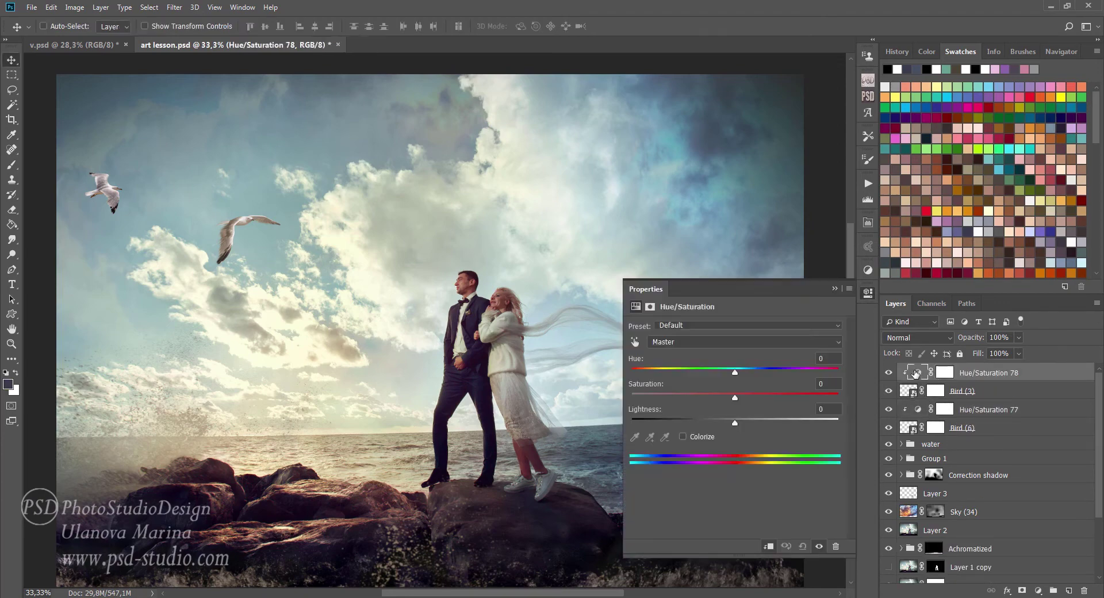
click(684, 437)
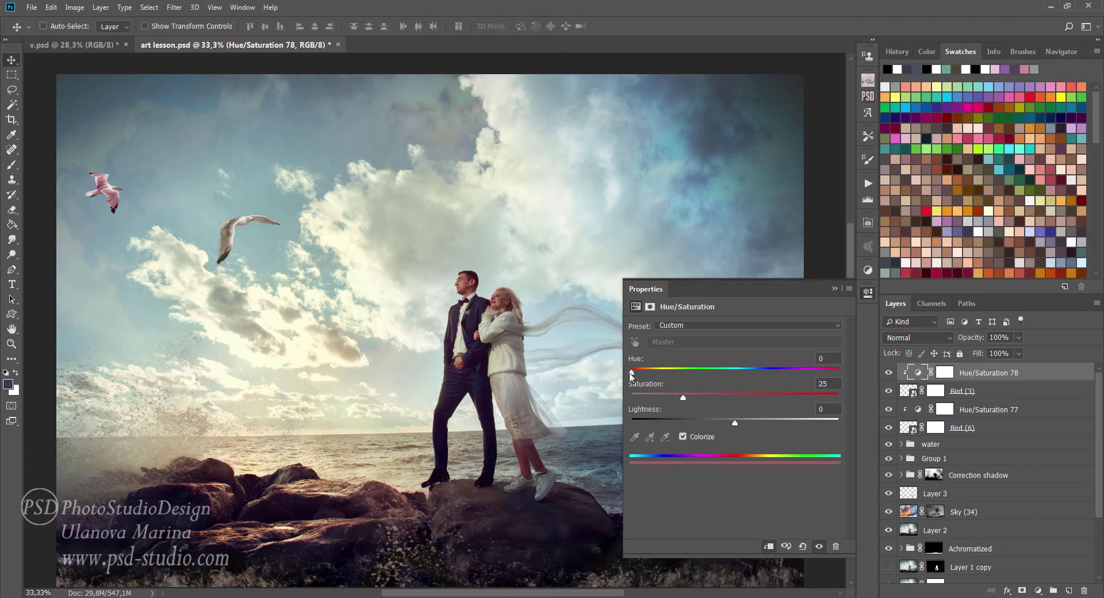
mouse_move(632, 374)
mouse_down()
mouse_move(655, 376)
mouse_move(664, 398)
mouse_move(650, 397)
mouse_up()
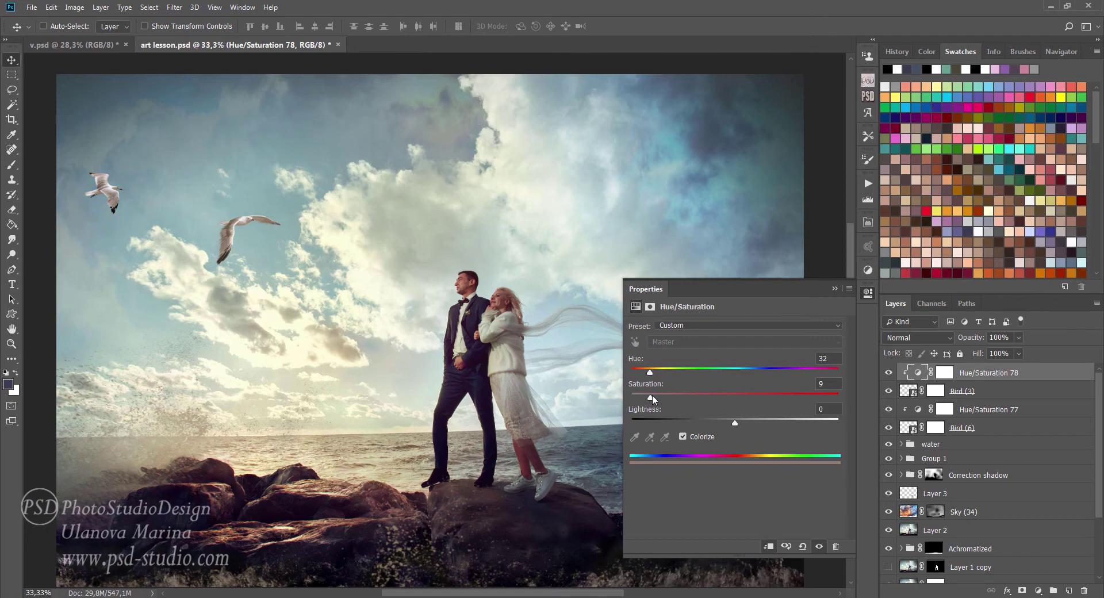
drag(736, 423, 722, 424)
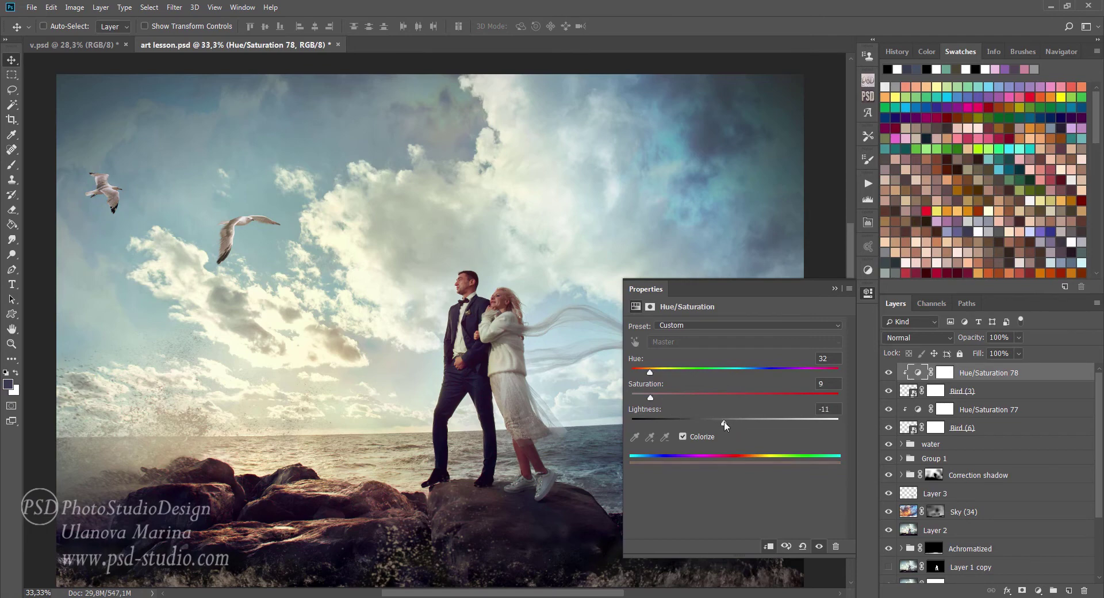
click(834, 289)
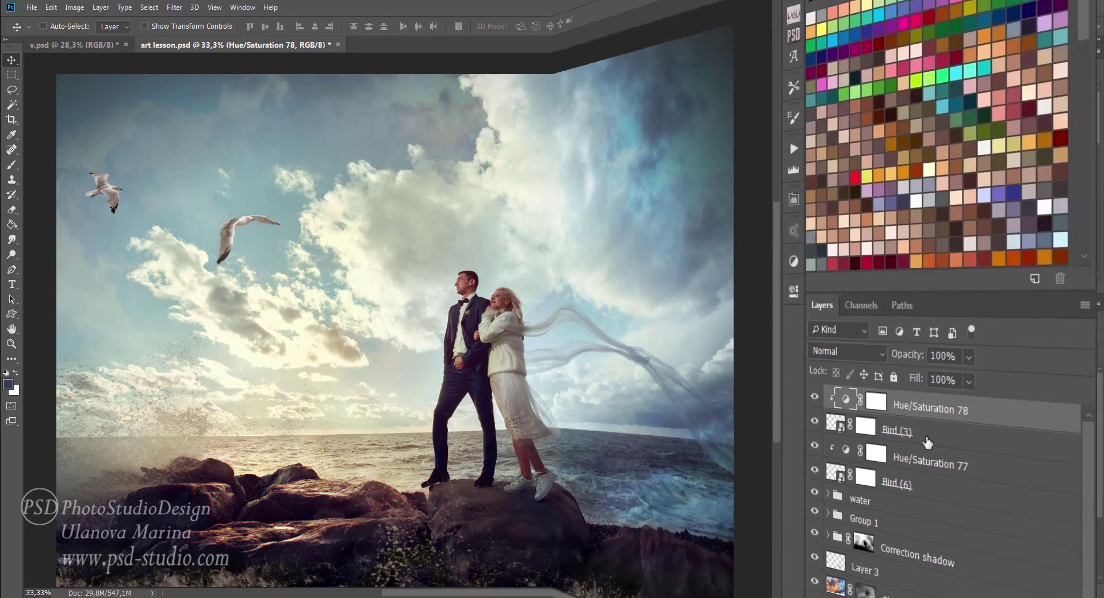
Merge each gull's Hue/Saturation tint into its Bird (3) and Bird (6) layers.
key(ctrl+e)
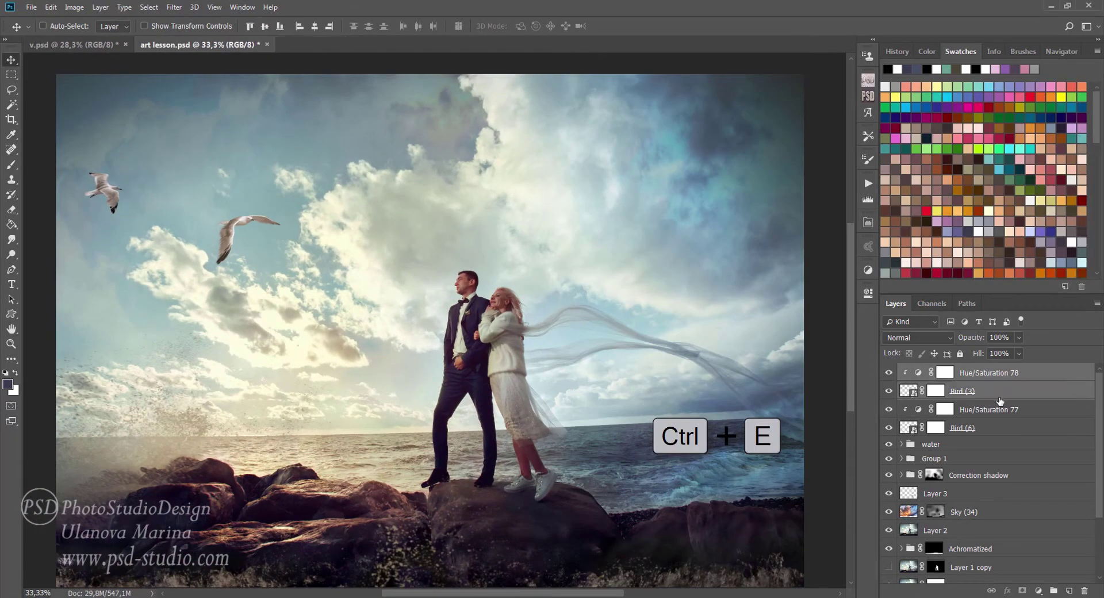
click(991, 391)
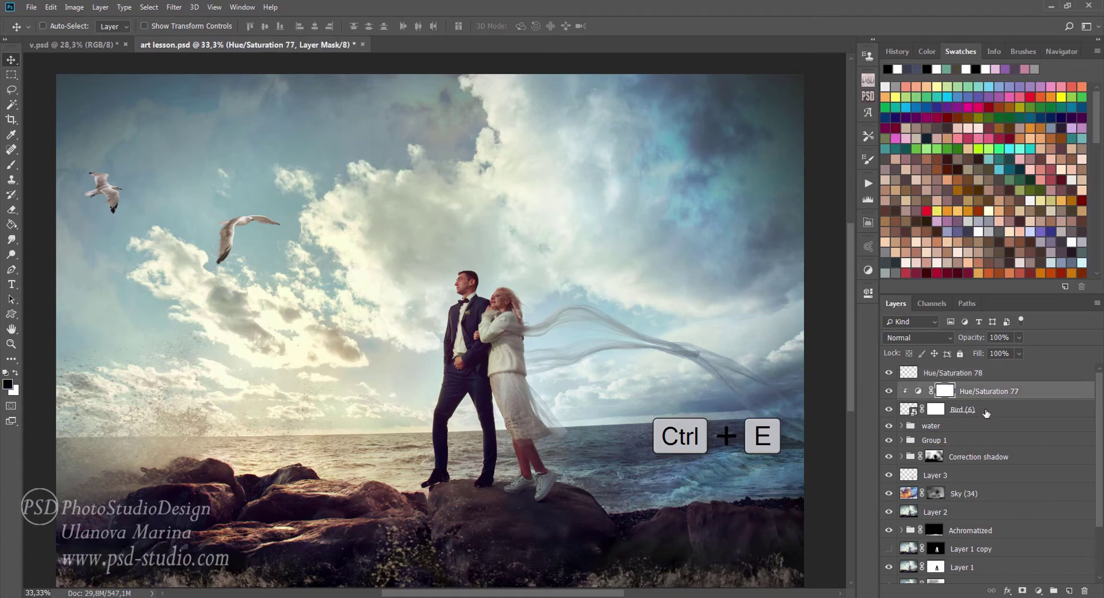
ctrl+click(985, 410)
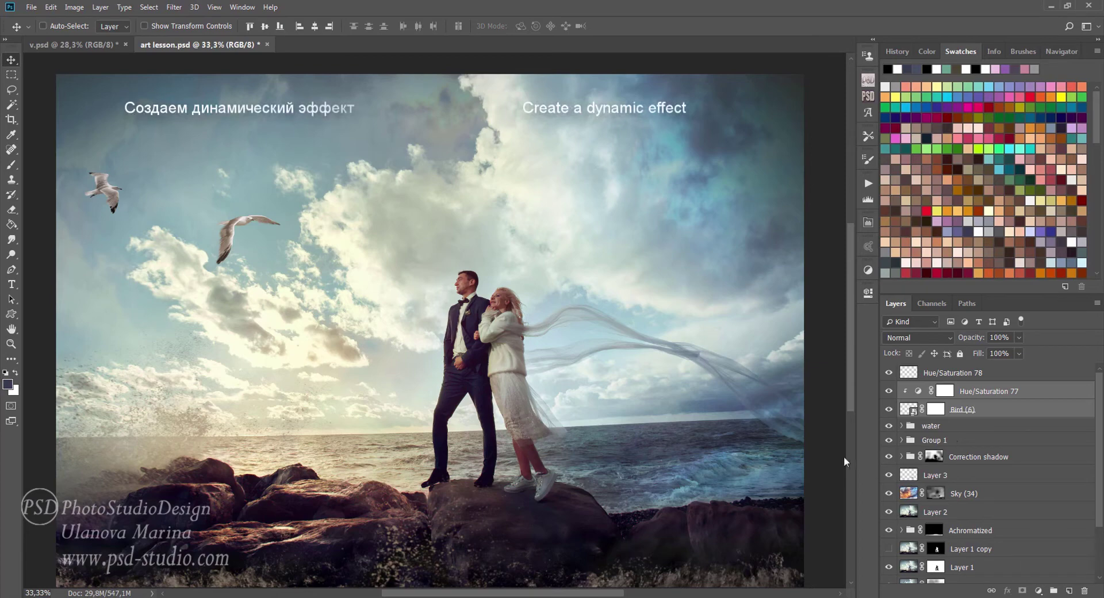
key(ctrl)
key(ctrl+e)
Rename the merged gull layers to Bird 1 and Bird 2.
double_click(949, 391)
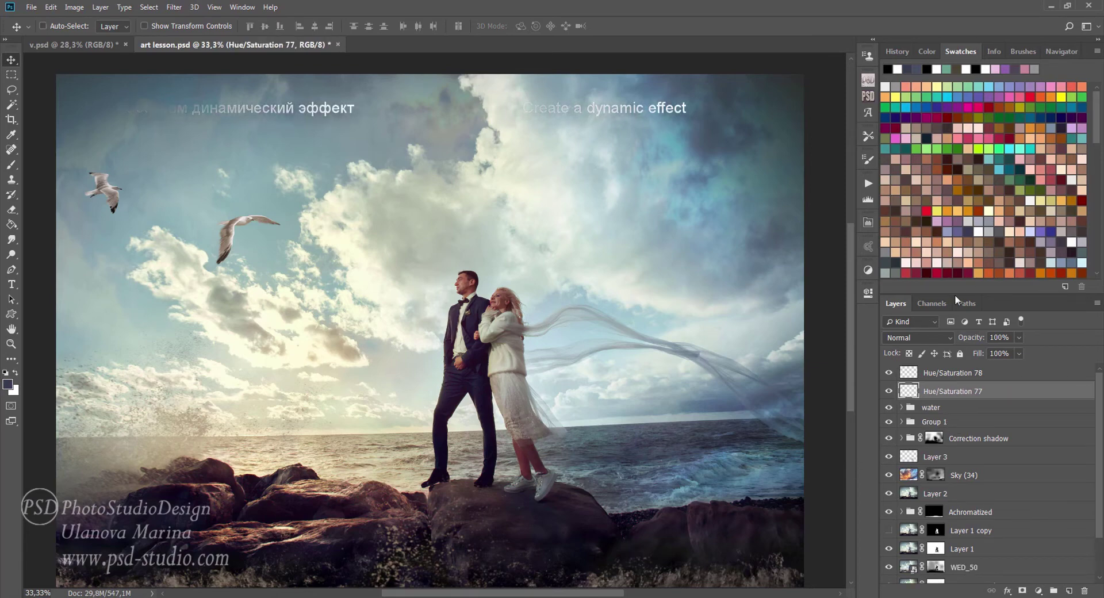
text(Bird 1)
double_click(949, 374)
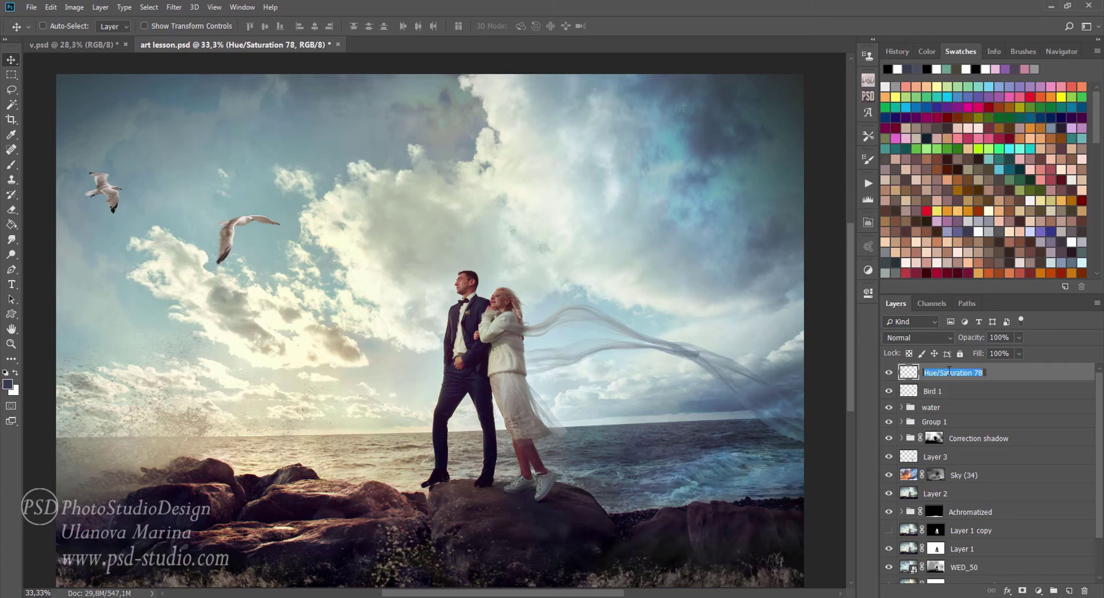
text(Bird 2)
key(Return)
Duplicate Bird 1 and Bird 2, moving Bird 1 copy below Bird 2.
ctrl+click(990, 391)
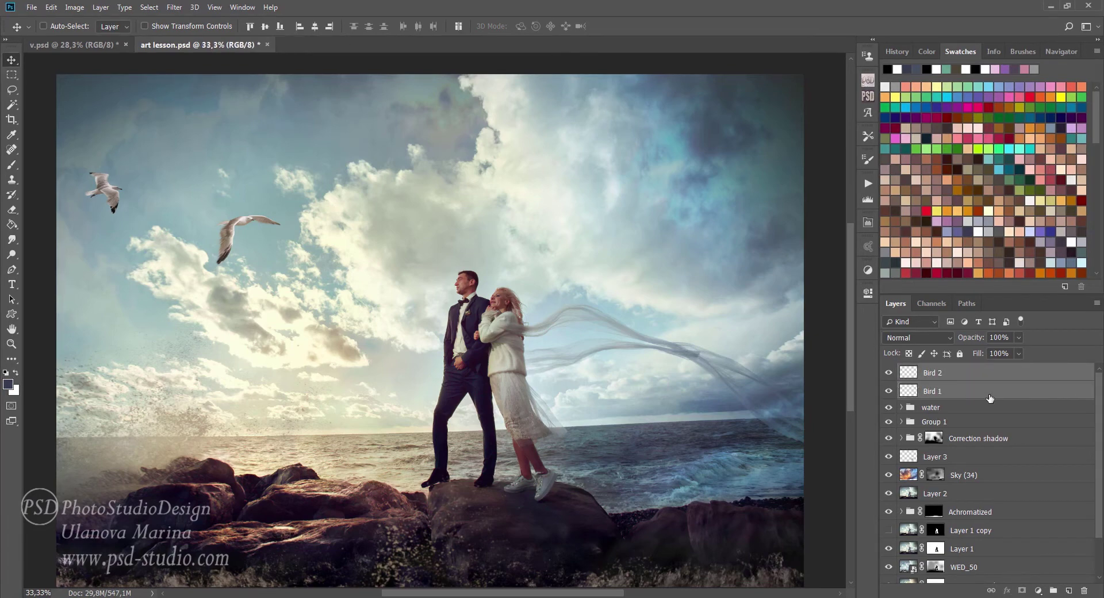
drag(990, 397, 1065, 591)
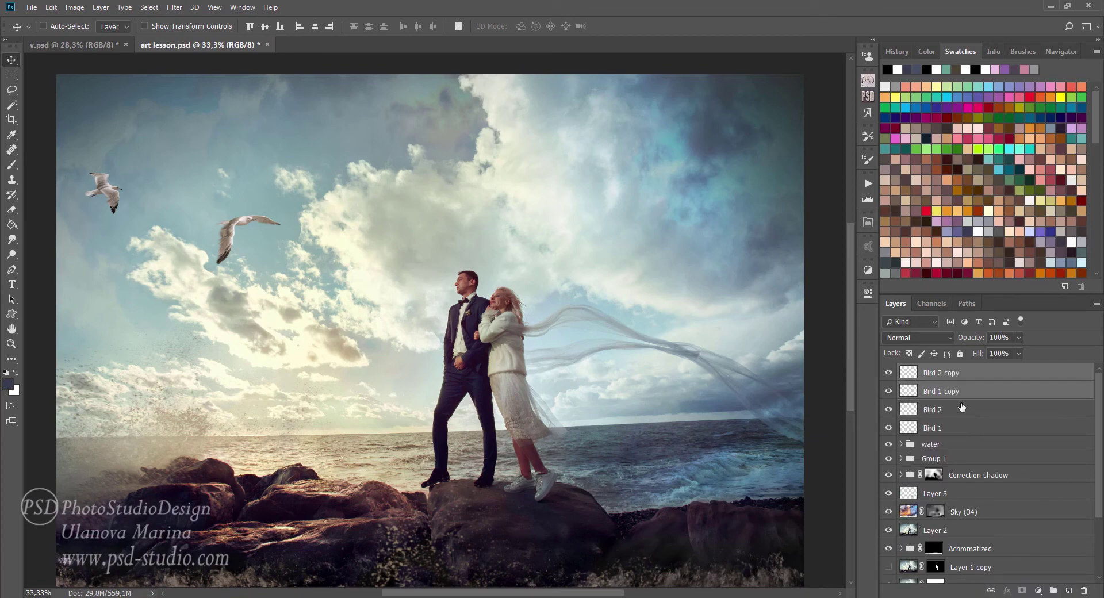
click(972, 410)
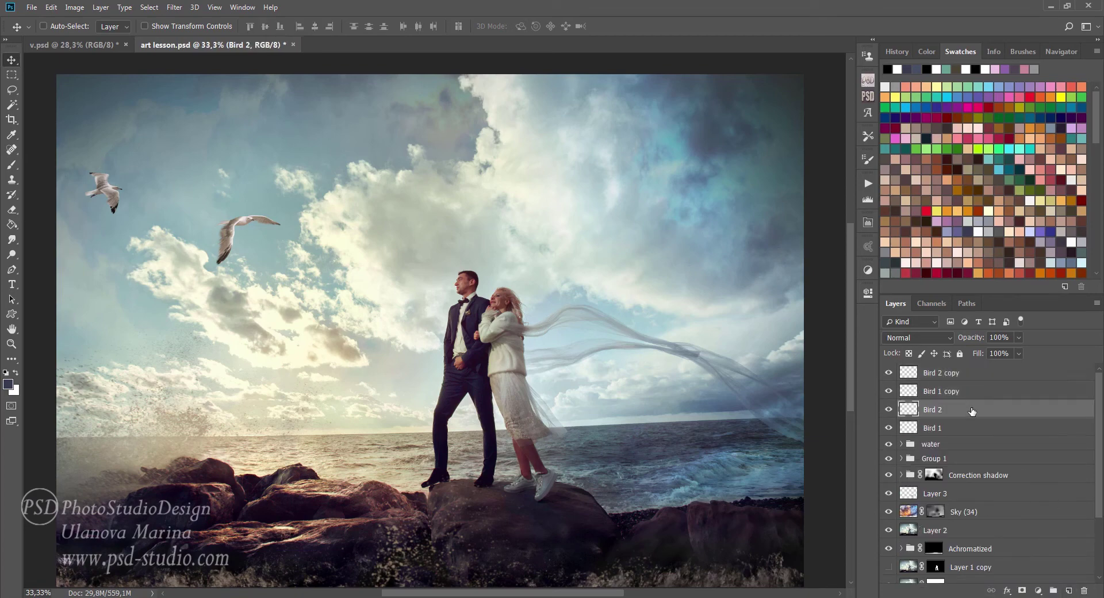
drag(967, 391, 983, 412)
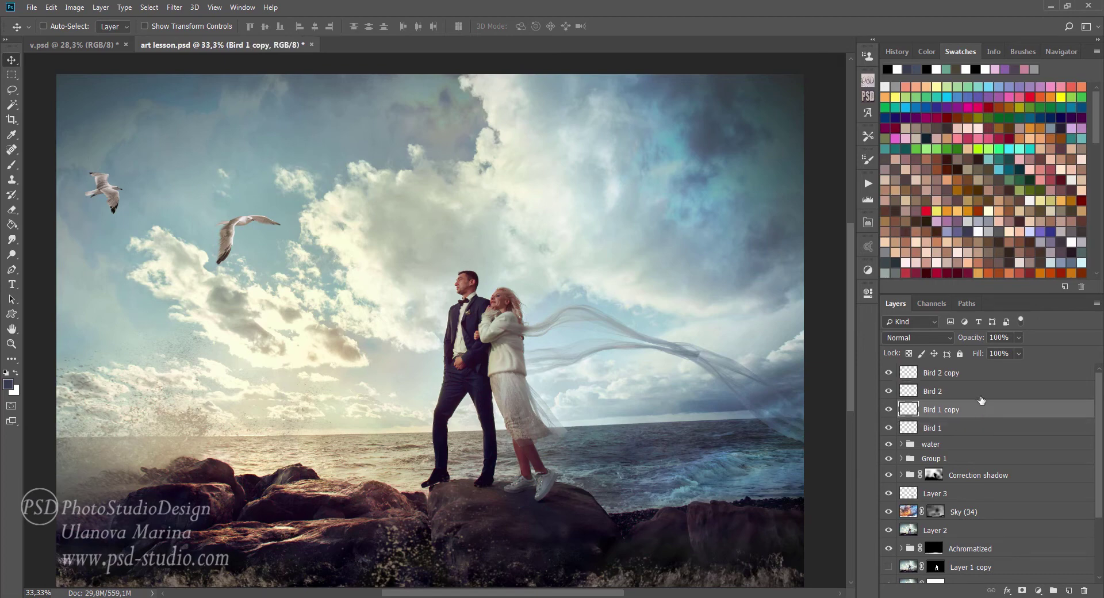
click(912, 428)
right_click(1051, 429)
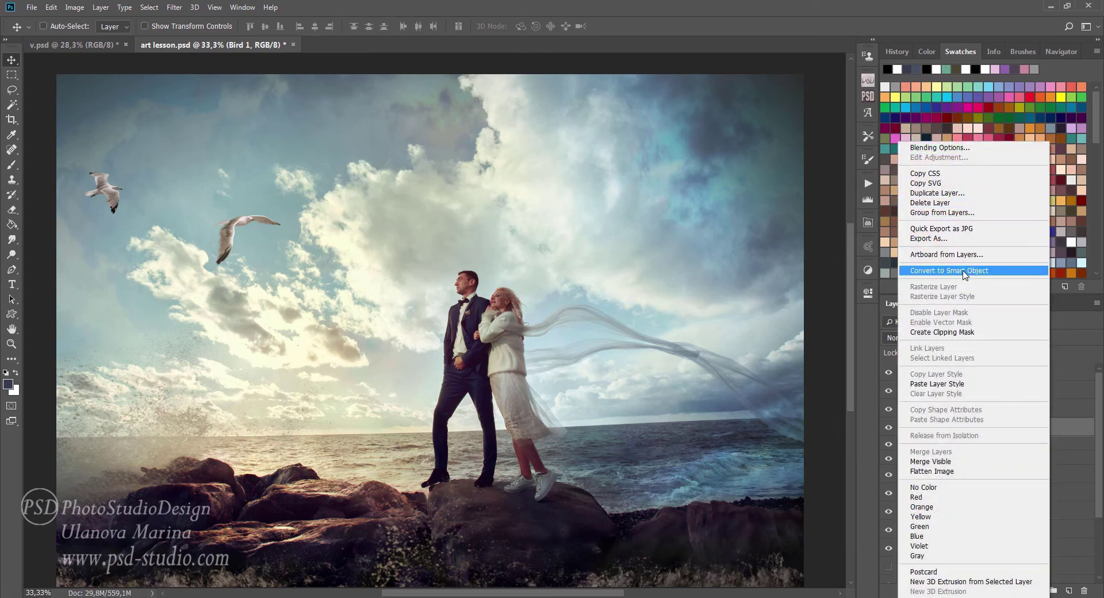
Convert Bird 1 and Bird 2 to smart objects.
click(965, 271)
click(960, 392)
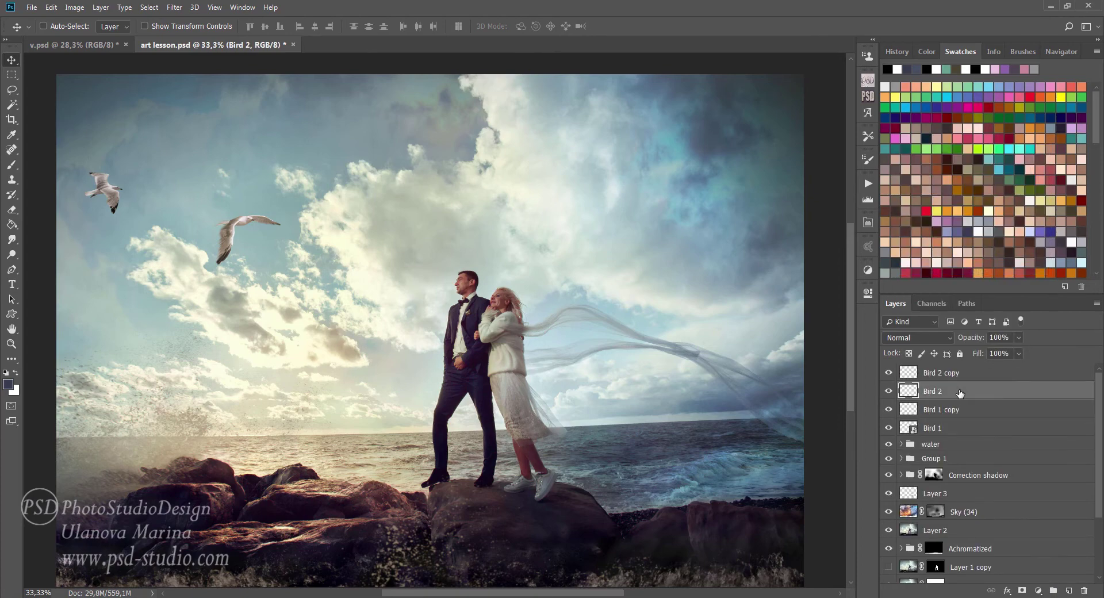
right_click(960, 393)
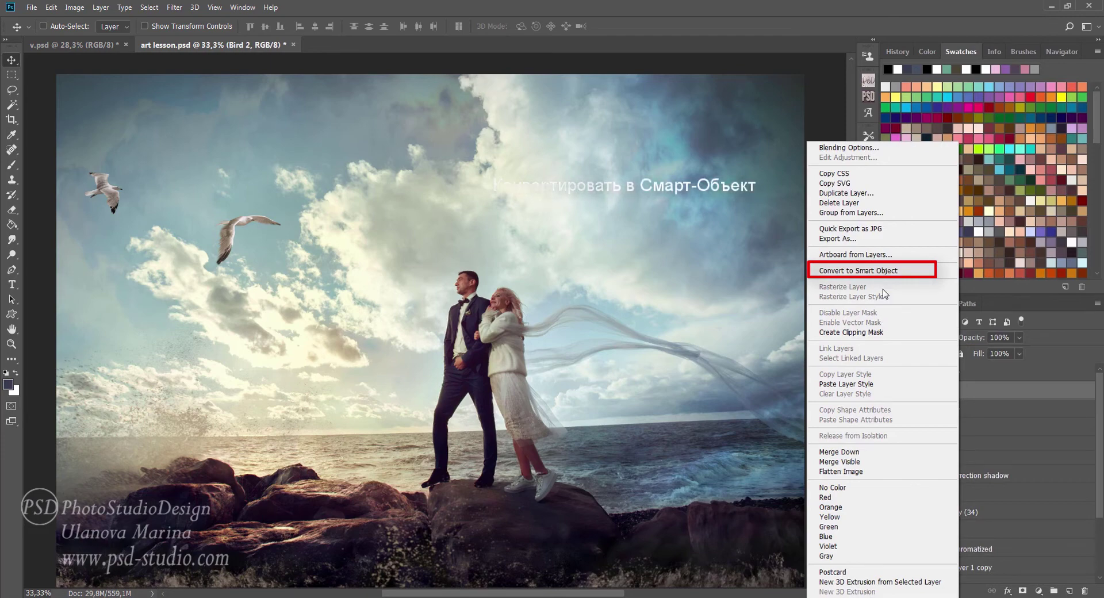
click(863, 271)
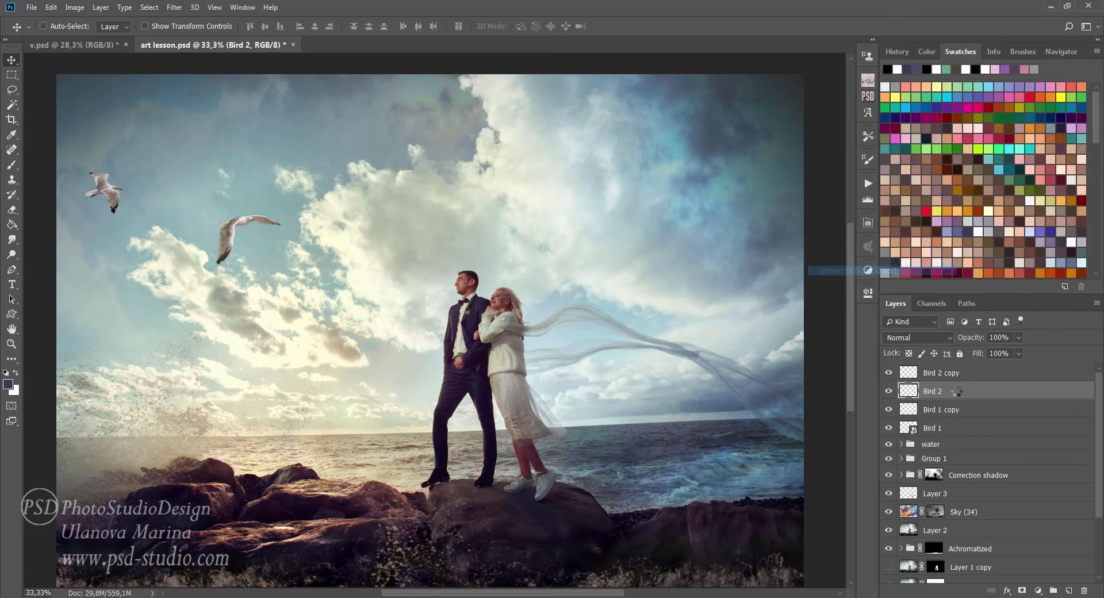
Apply Motion Blur to Bird 1 at -17° angle and 43 pixels distance.
click(916, 436)
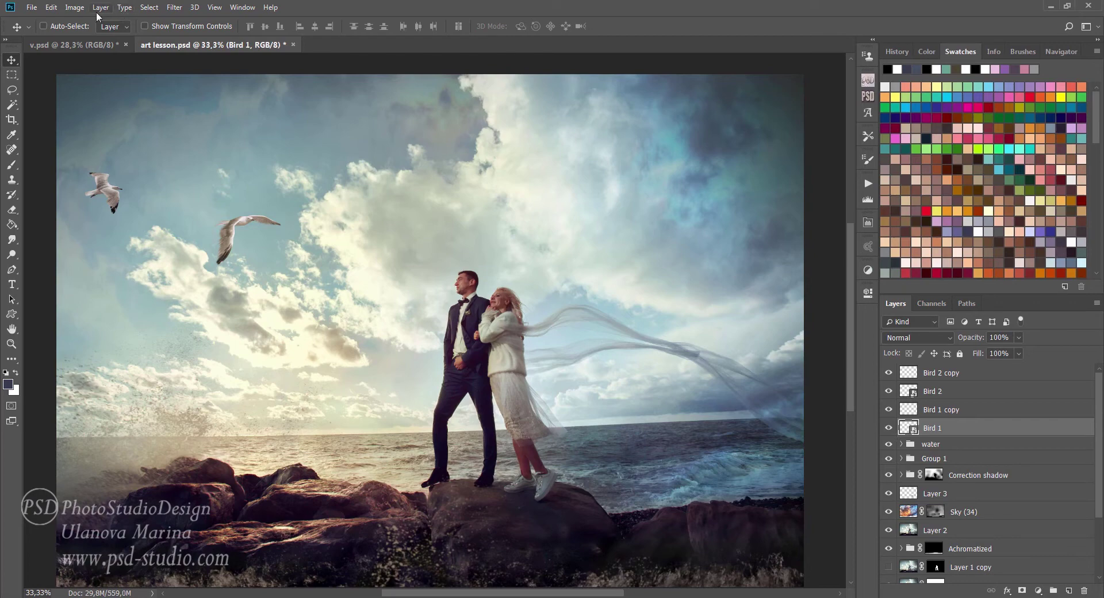
click(173, 8)
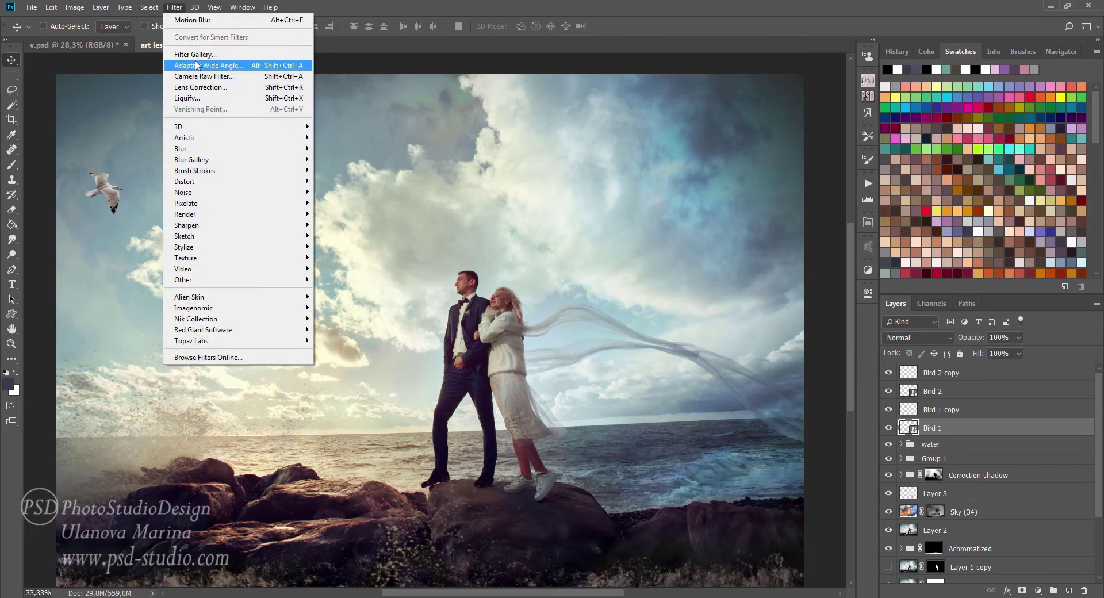
mouse_move(179, 148)
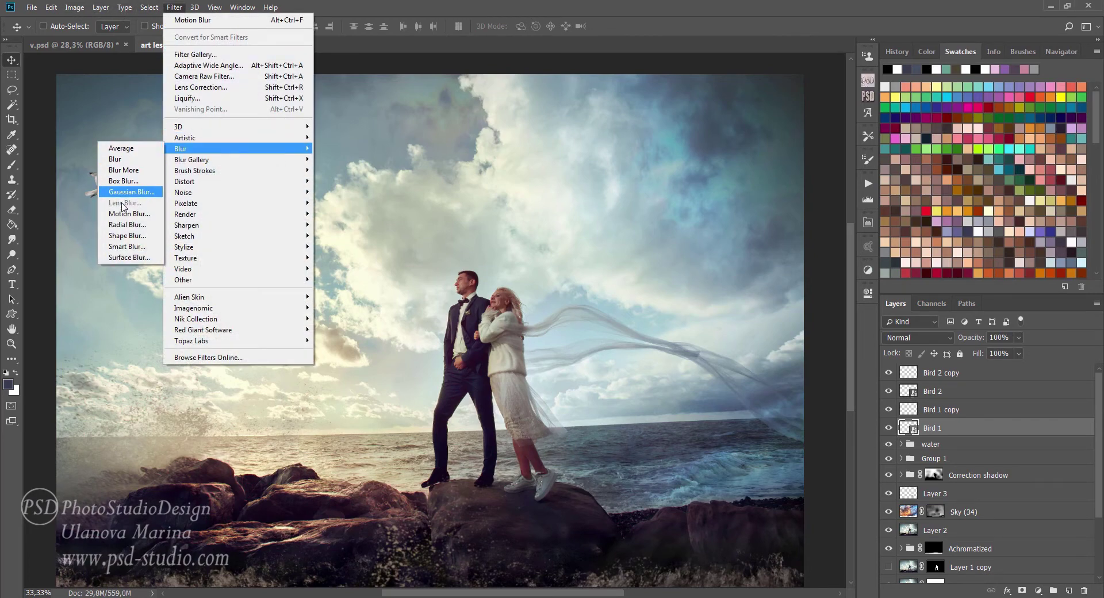
click(124, 216)
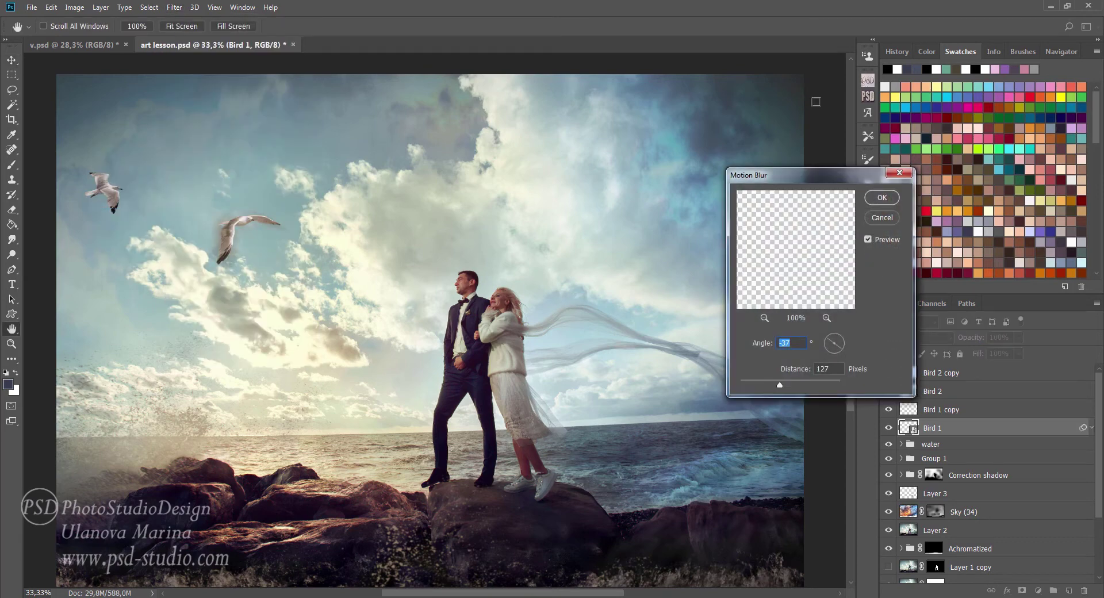
mouse_move(771, 384)
mouse_down()
mouse_move(761, 383)
mouse_move(773, 385)
mouse_up()
drag(841, 348, 842, 345)
click(881, 198)
Apply Motion Blur to Bird 2 at 23° angle and 50 pixels distance.
click(953, 390)
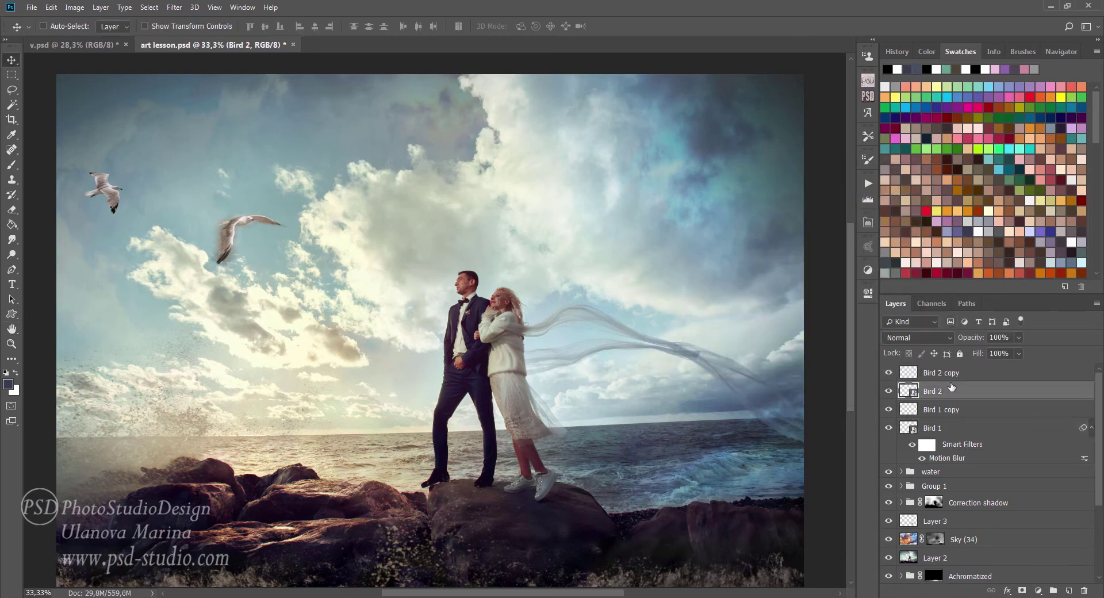
click(175, 8)
mouse_move(199, 148)
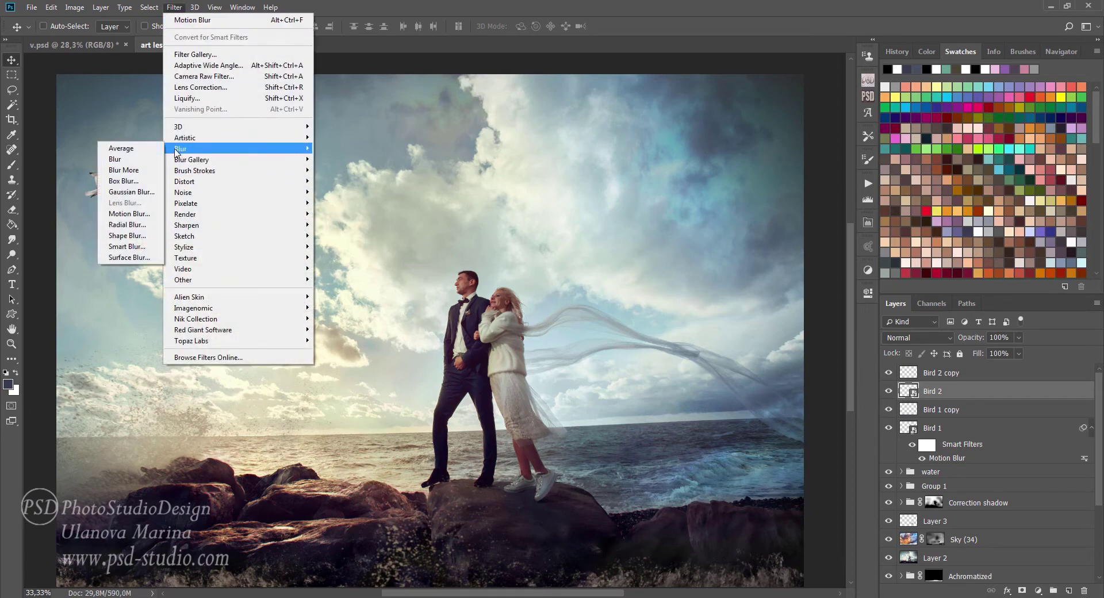
click(136, 214)
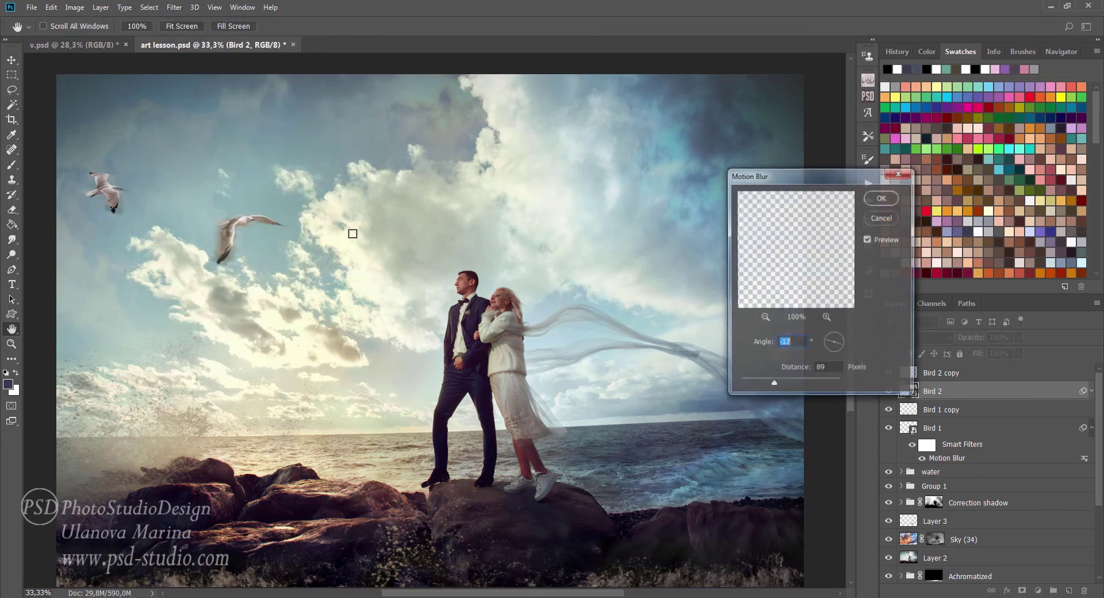
drag(842, 350, 844, 340)
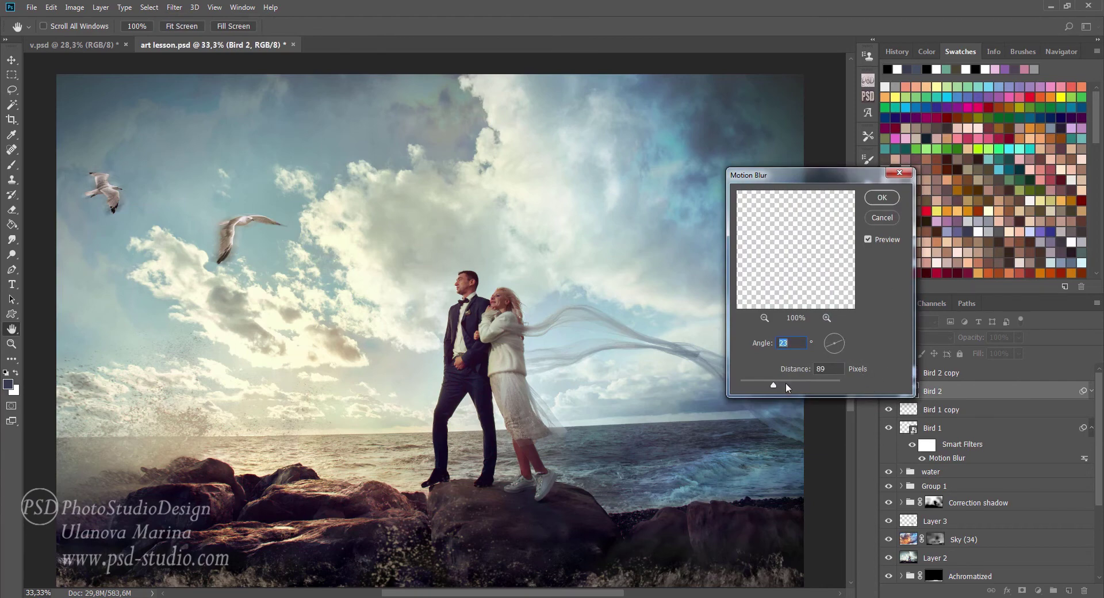
drag(774, 385, 768, 387)
click(881, 198)
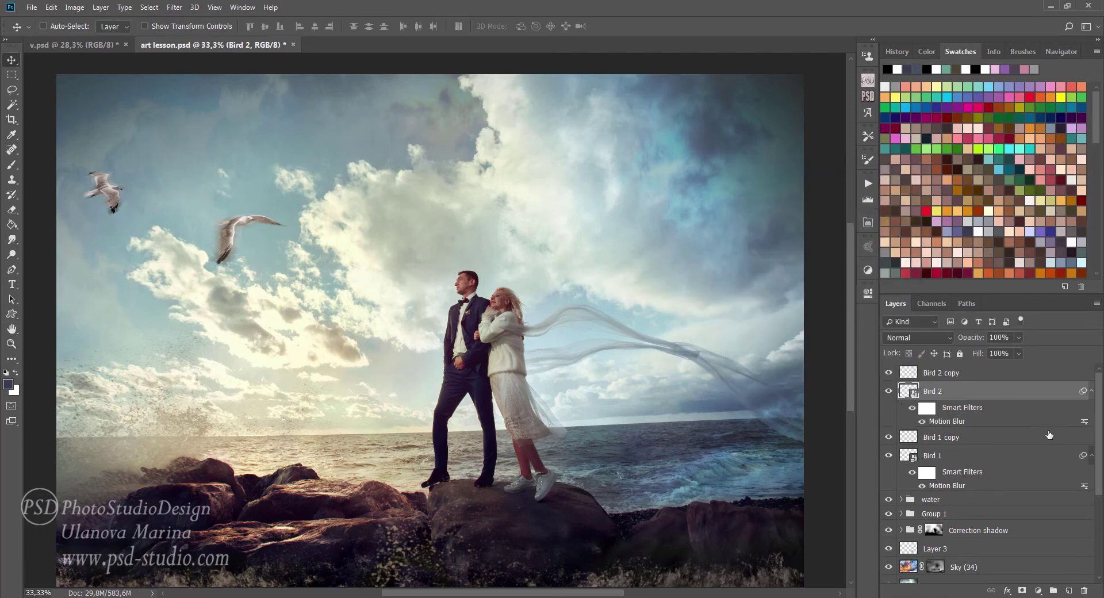
click(1092, 392)
click(944, 428)
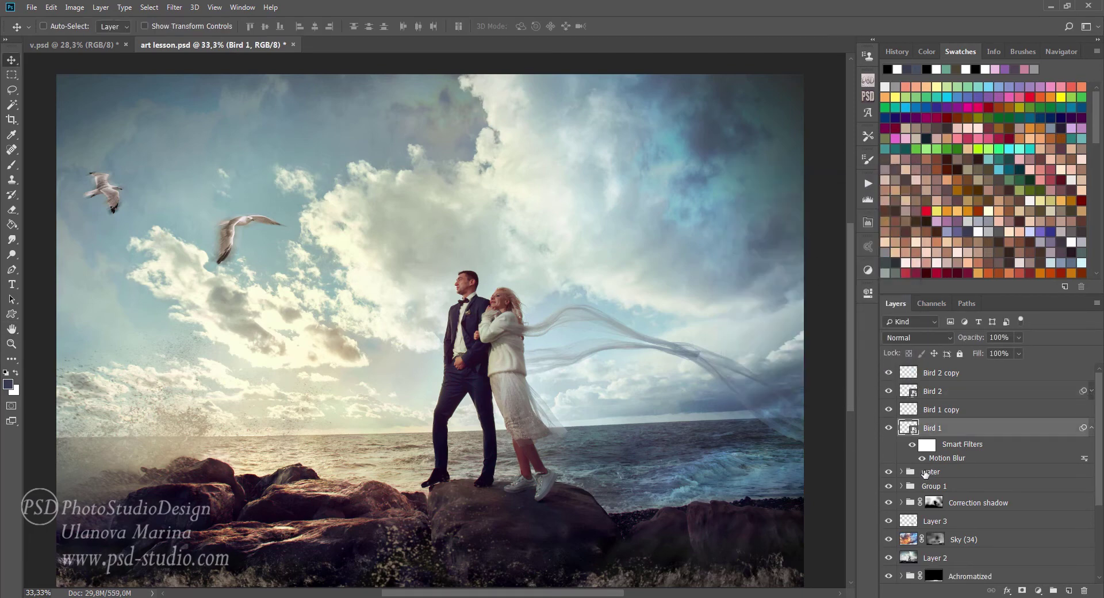
Paint Bird 1's smart filter mask with a 30% brush to reduce blur near the head.
click(928, 448)
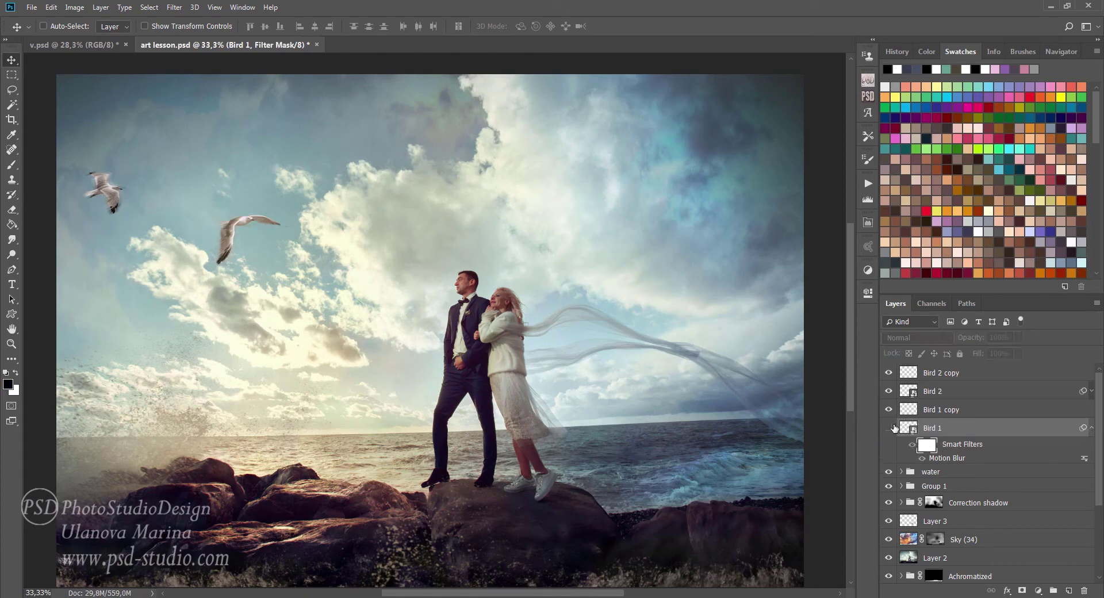
key(ctrl)
scroll(228, 237, up, 1)
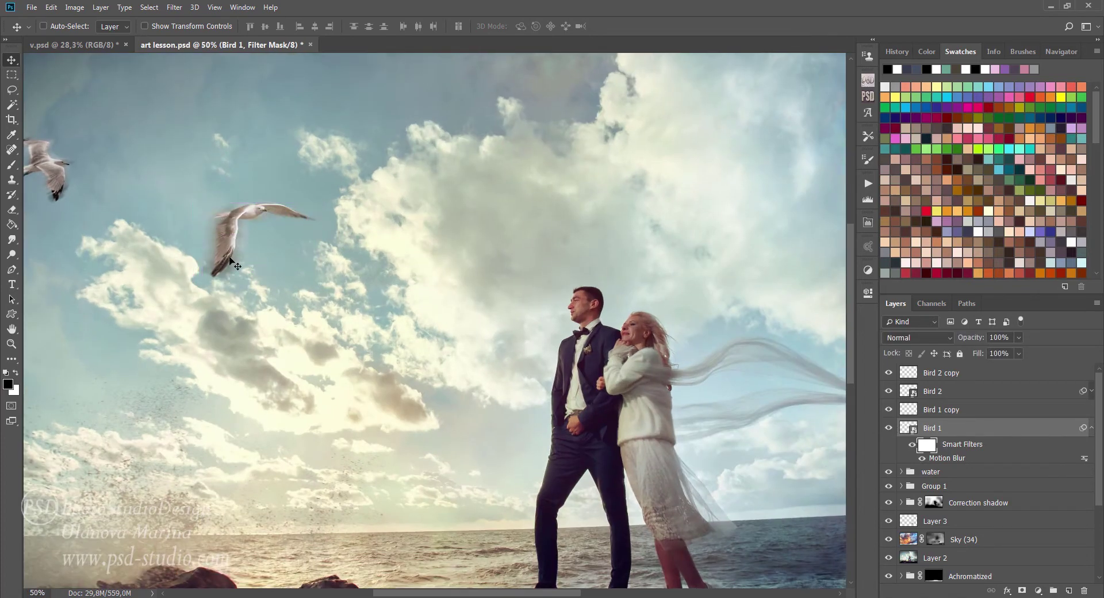
key(b)
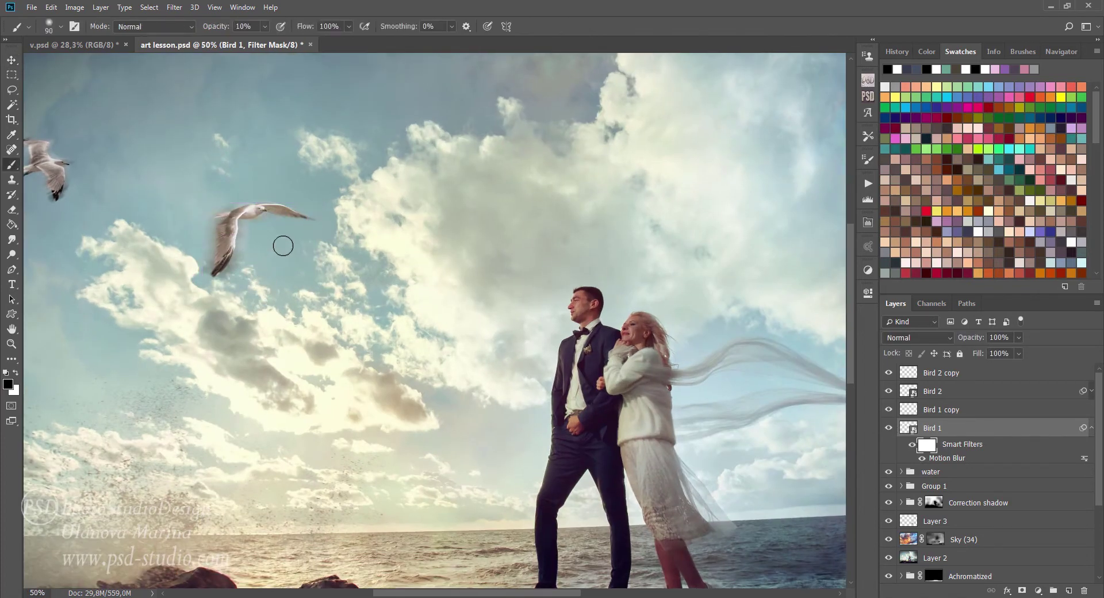
key(3)
key(bracketleft)
key(bracketleft)
key(bracketleft)
key(bracketright)
key(bracketright)
key(bracketright)
mouse_move(229, 208)
mouse_down()
mouse_move(298, 202)
mouse_move(233, 227)
mouse_move(242, 259)
mouse_move(234, 226)
mouse_move(207, 263)
mouse_move(222, 234)
mouse_move(271, 197)
mouse_move(259, 207)
mouse_up()
Review Bird 2's and Bird 1's smart filter masks, panning to the image's left edge.
click(1092, 392)
click(926, 407)
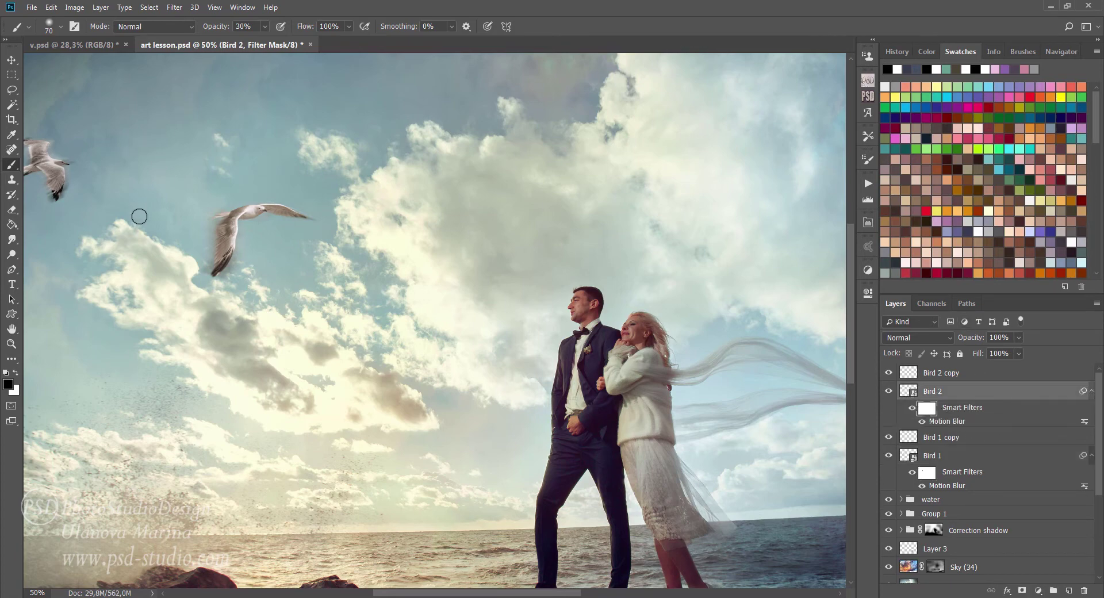
mouse_move(58, 171)
mouse_down()
mouse_move(131, 195)
mouse_move(140, 182)
mouse_move(144, 204)
mouse_move(124, 168)
mouse_move(97, 191)
mouse_up()
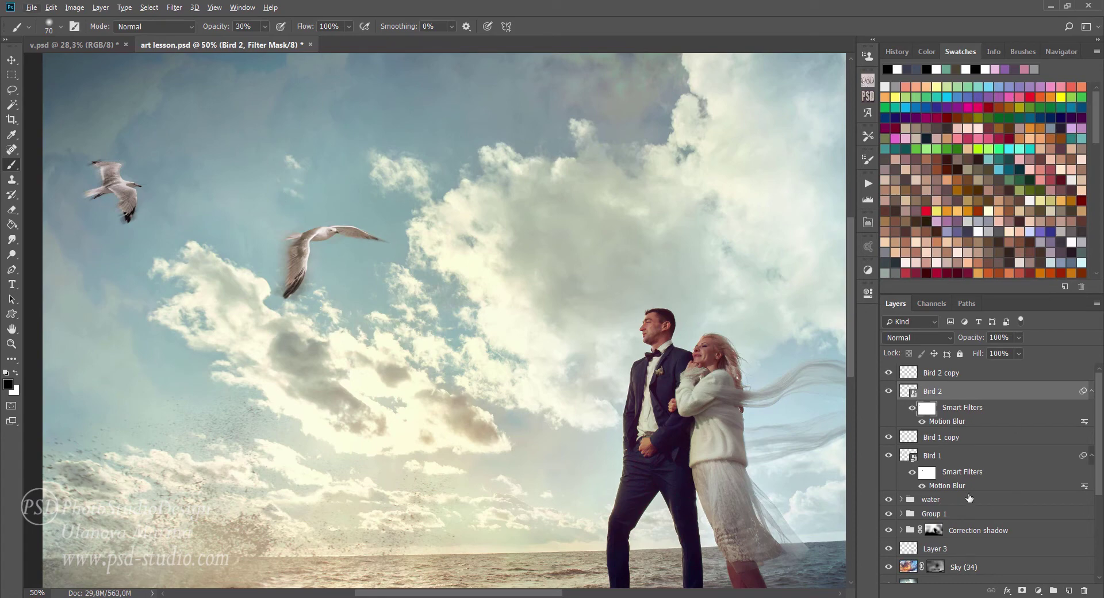
click(927, 472)
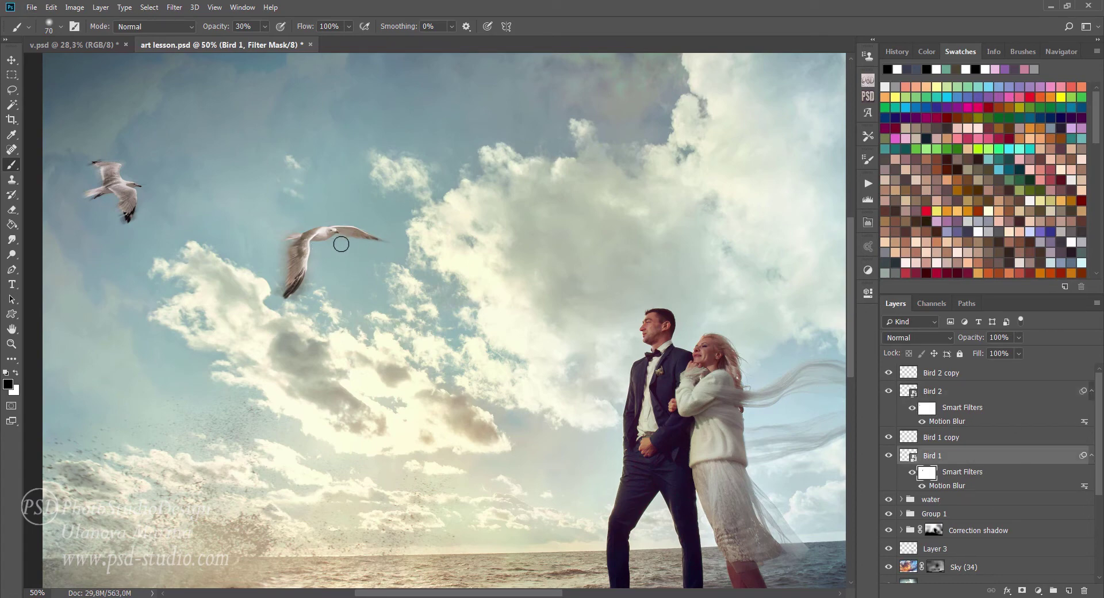
click(927, 408)
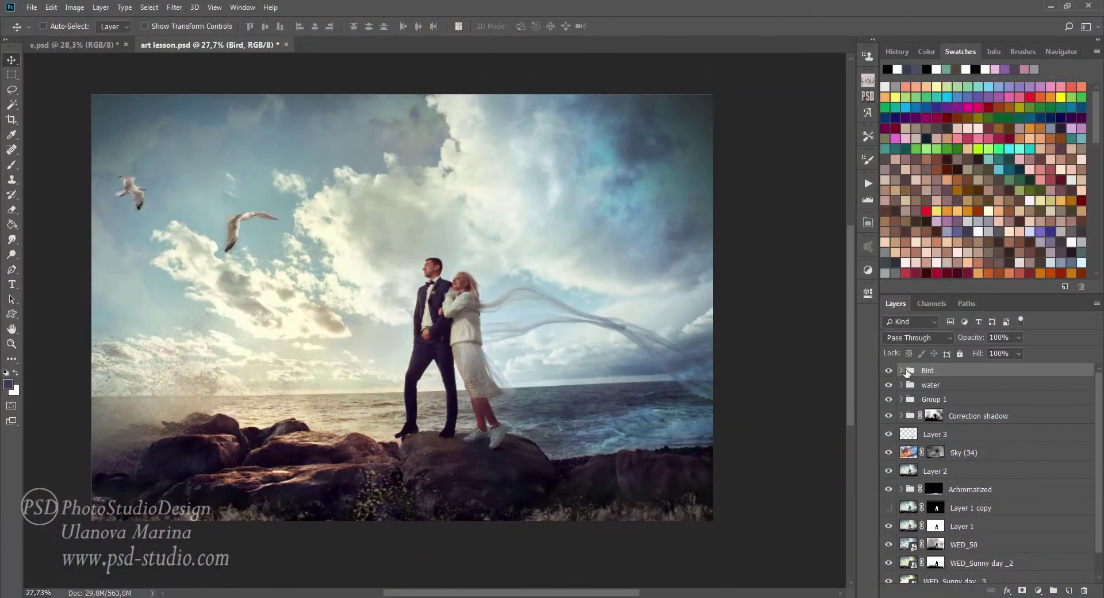
Set Bird 2 copy opacity to 87% and Bird 1 to 61%, then collapse the Bird group.
click(949, 405)
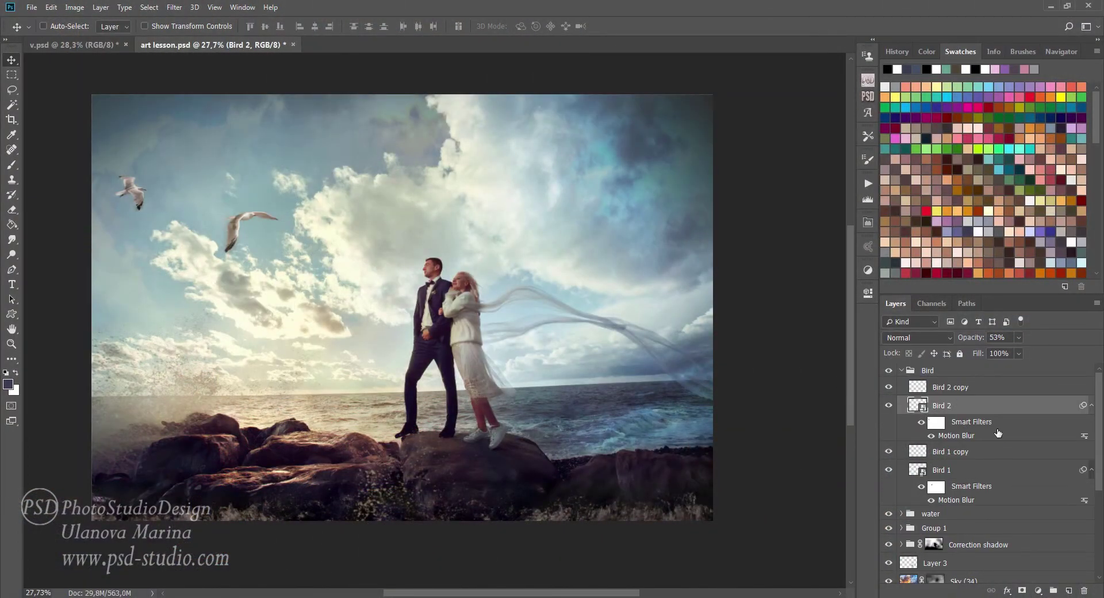
click(1092, 405)
click(964, 387)
click(890, 387)
click(889, 387)
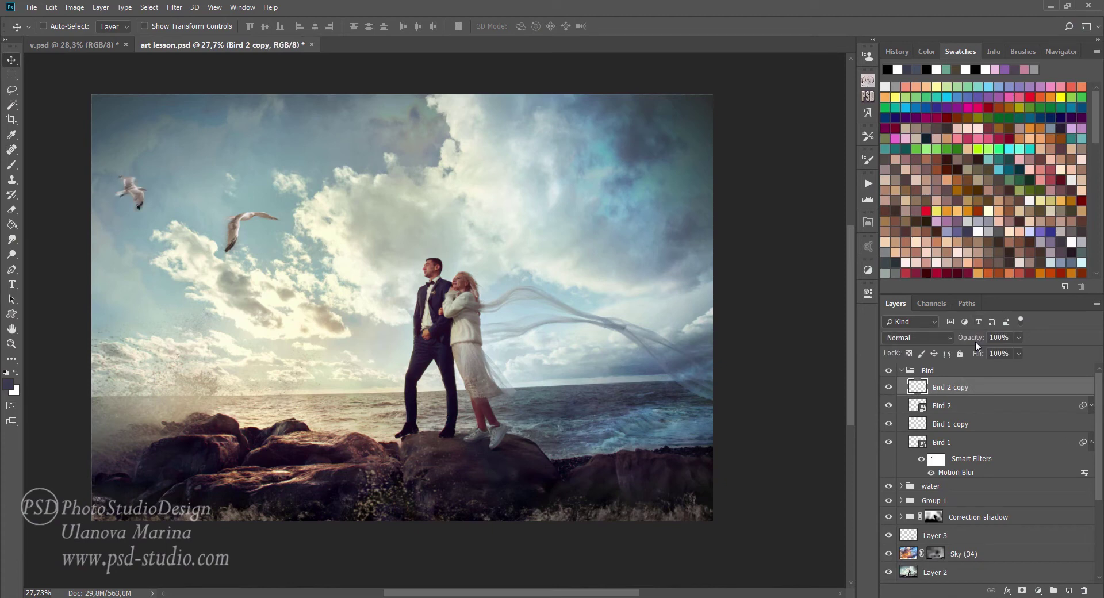
drag(976, 340, 971, 339)
key(Return)
click(962, 441)
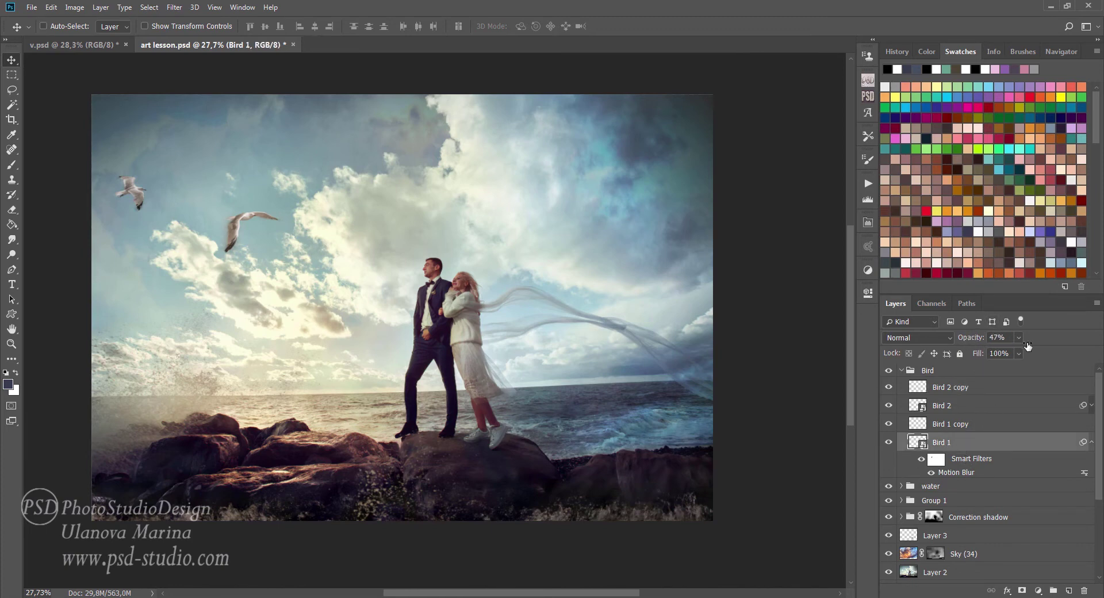
drag(970, 340, 977, 340)
click(901, 371)
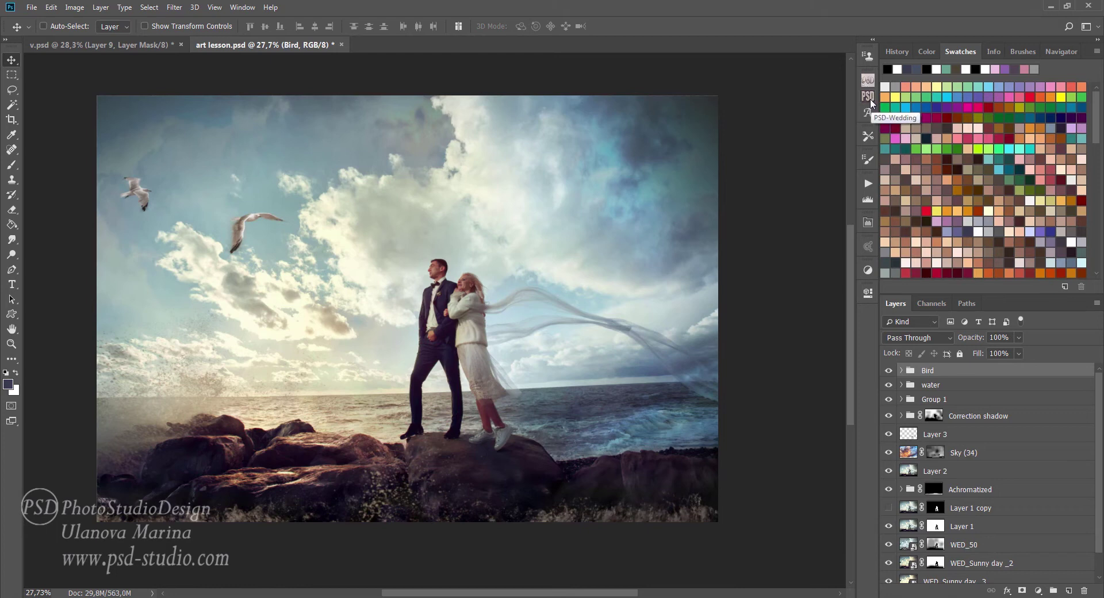
Duplicate the image using ART Panel's Duplicate image action.
click(869, 97)
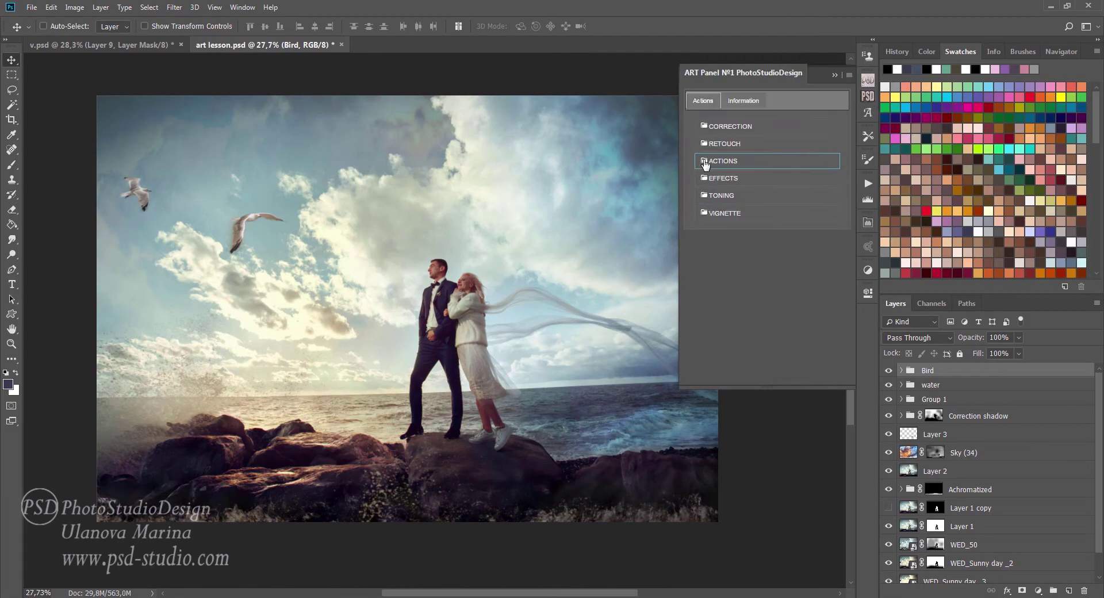
click(753, 162)
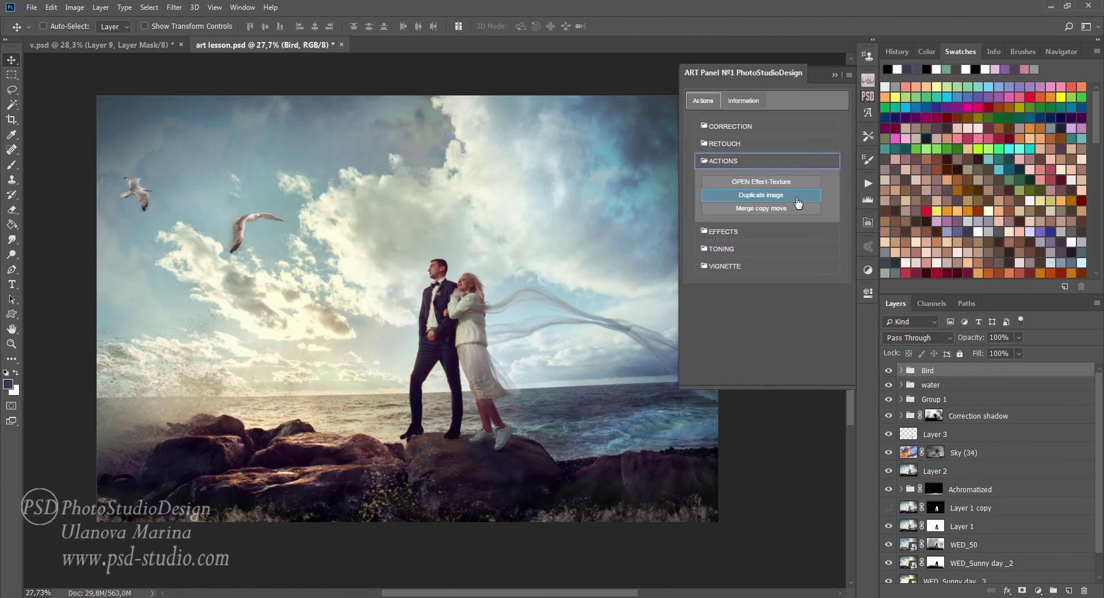
click(759, 195)
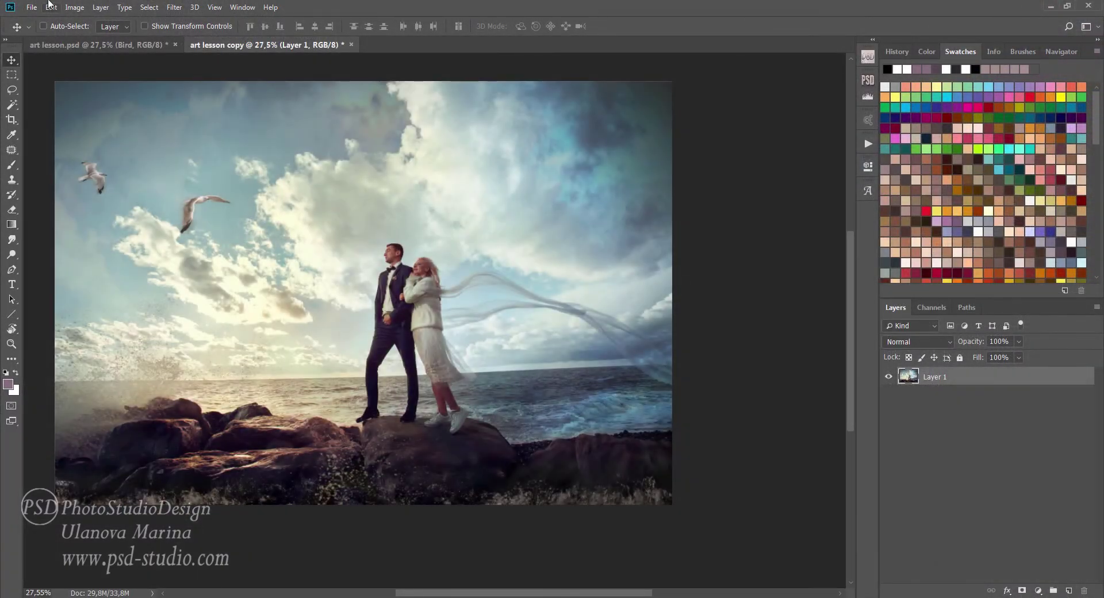
Flatten the copy and apply HDR Toning with the HDR_7.hdt preset from PHOTO_Correction.
click(74, 6)
mouse_move(121, 37)
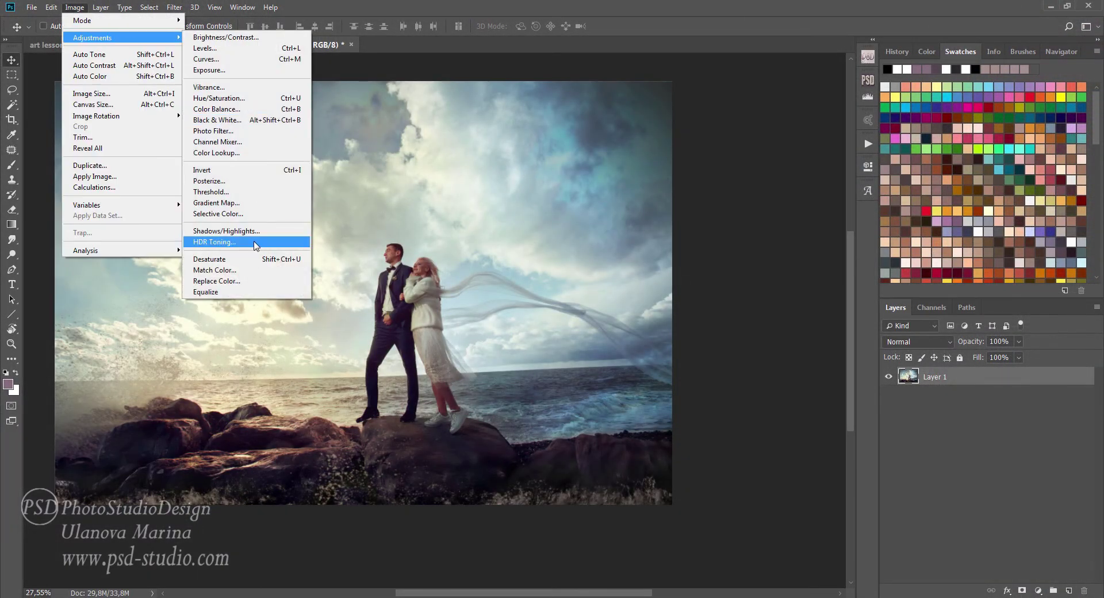
click(214, 242)
click(594, 346)
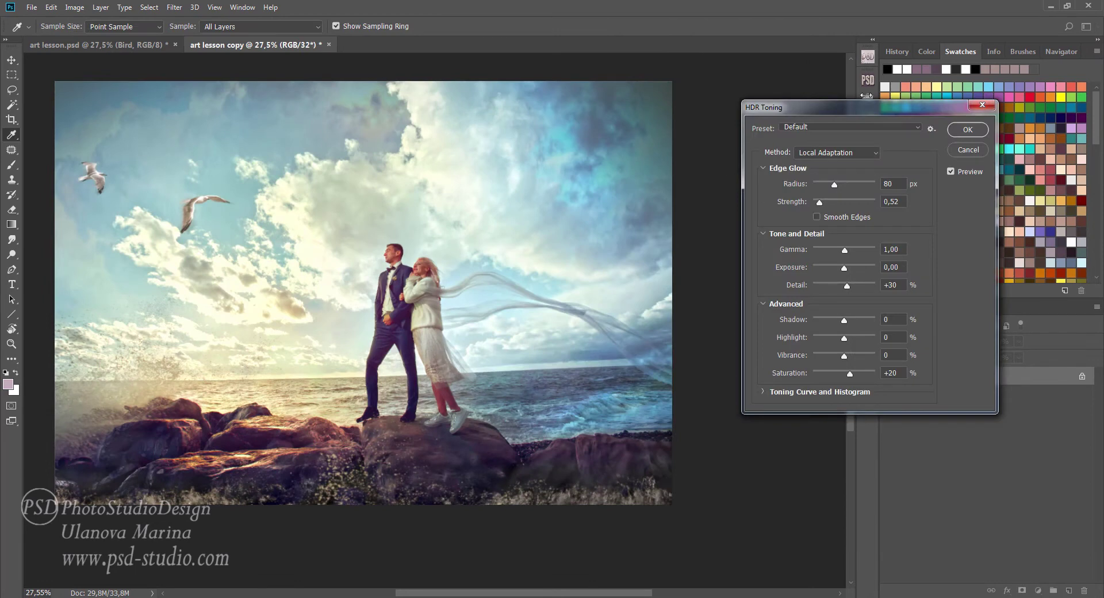
drag(836, 115, 746, 107)
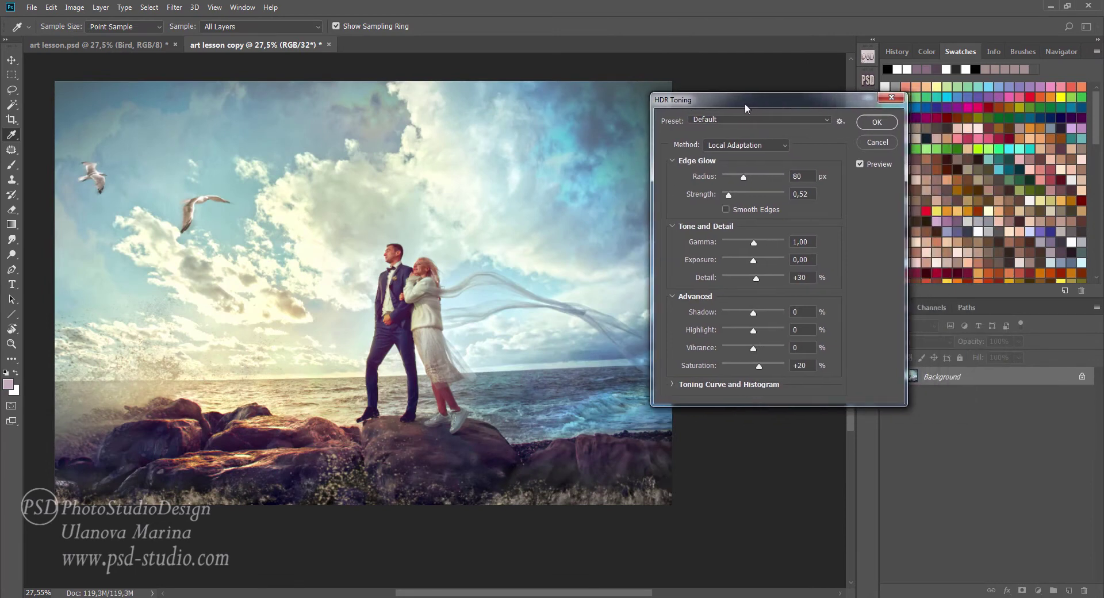
click(840, 122)
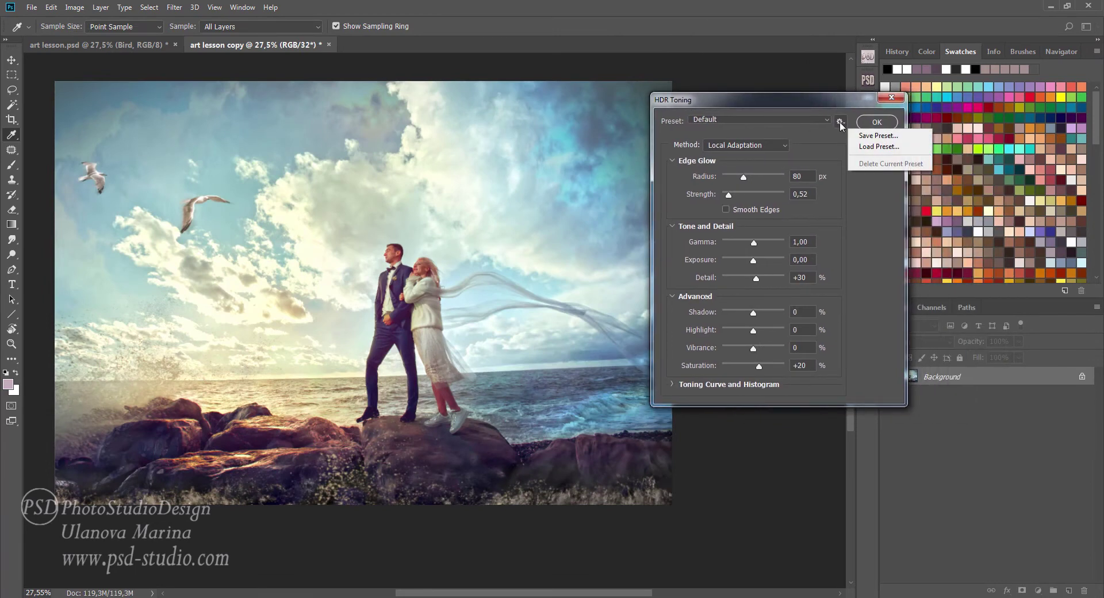
click(879, 147)
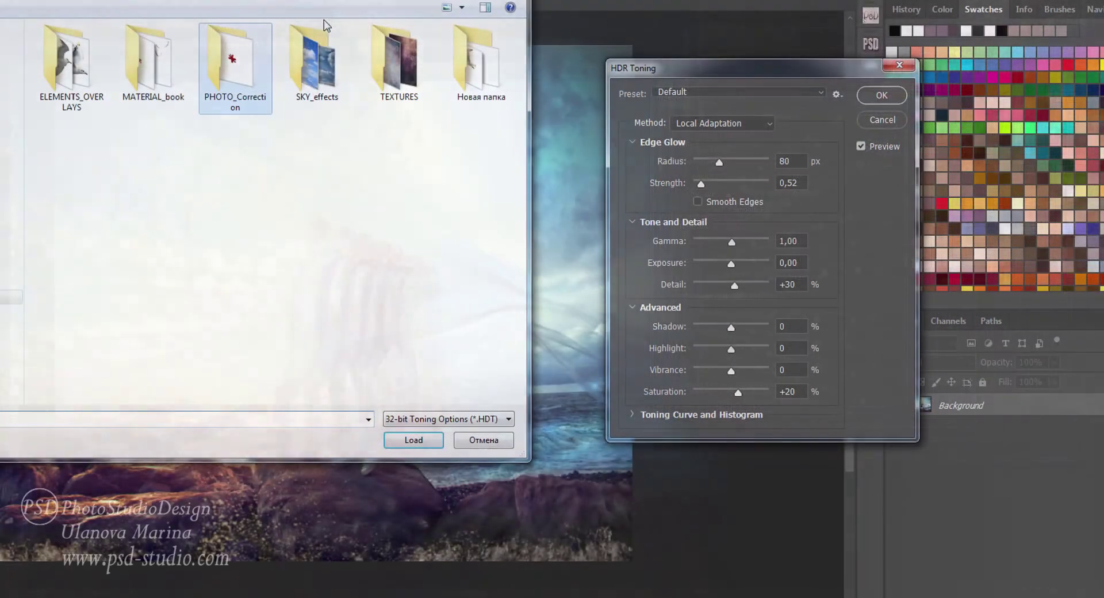
double_click(240, 72)
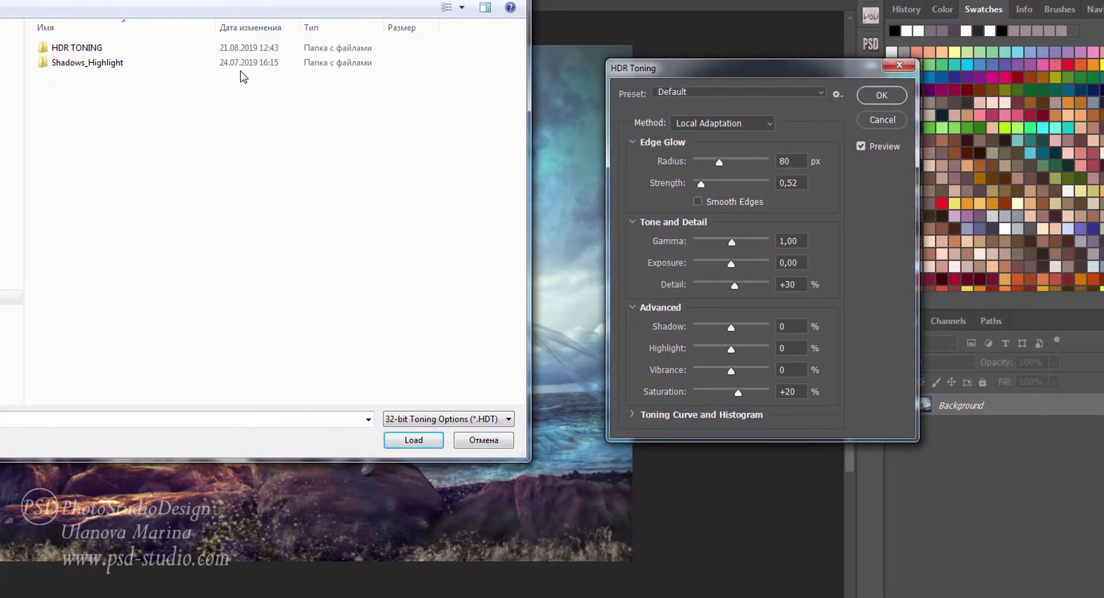
double_click(85, 51)
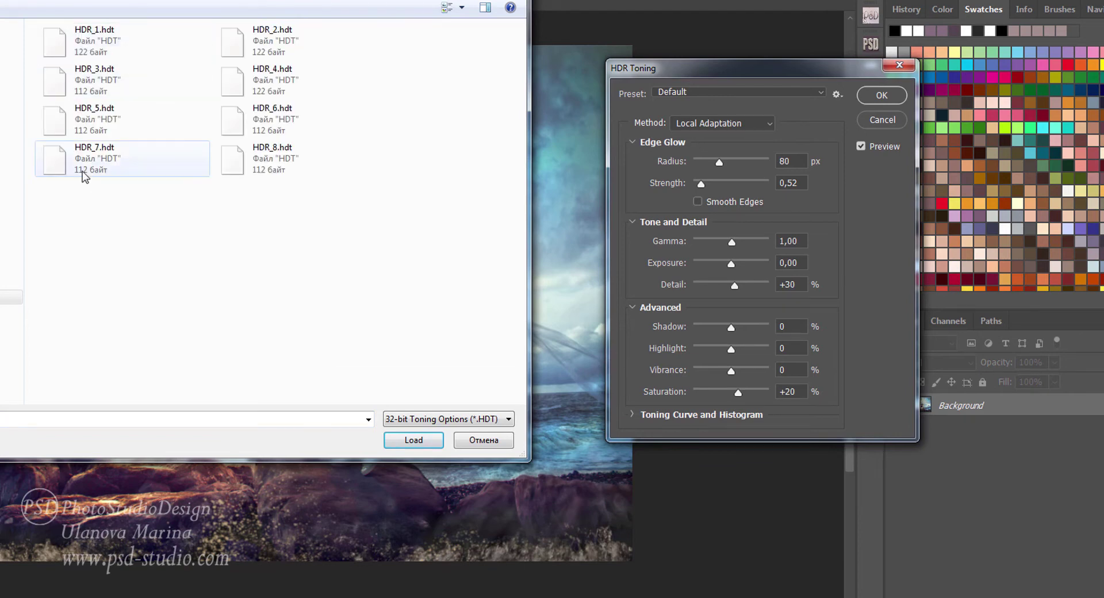
click(82, 164)
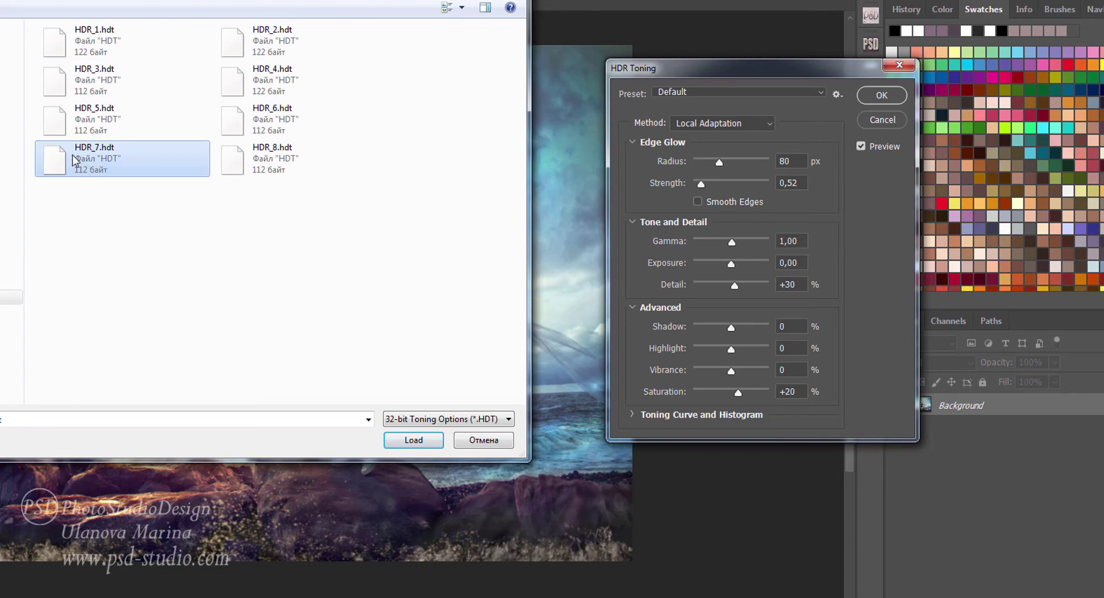
click(420, 443)
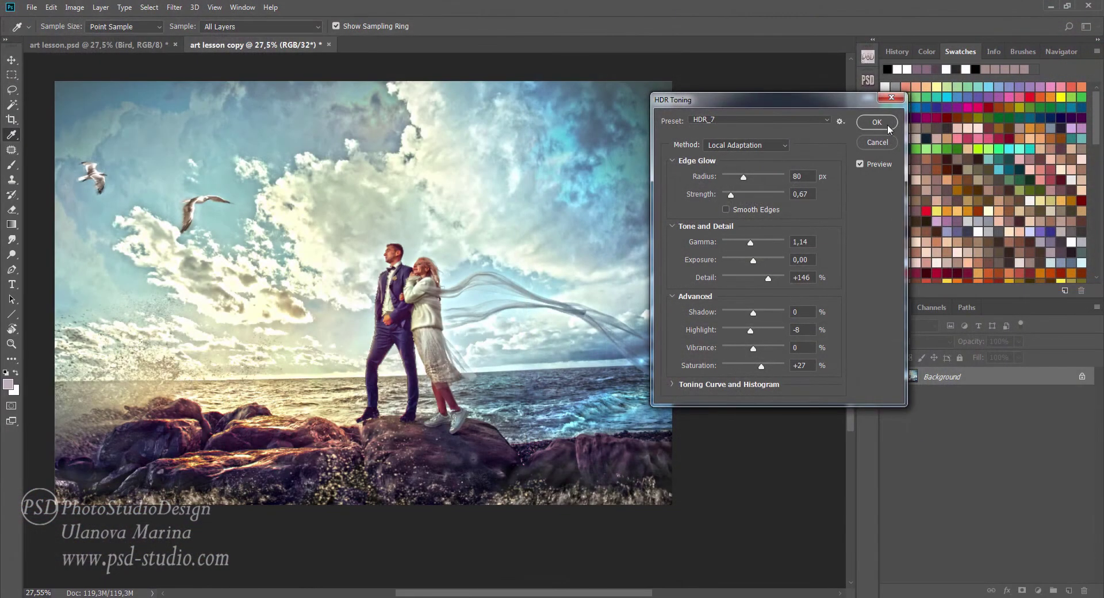
click(888, 124)
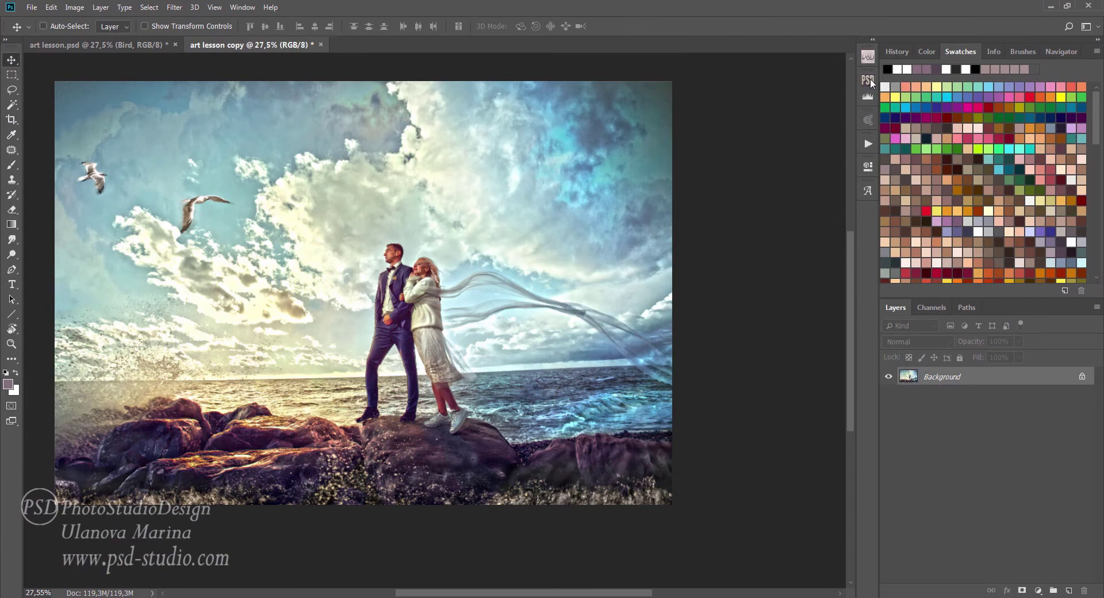
Bring the HDR result back into art lesson.psd as Layer 5, hidden behind a black mask.
click(868, 81)
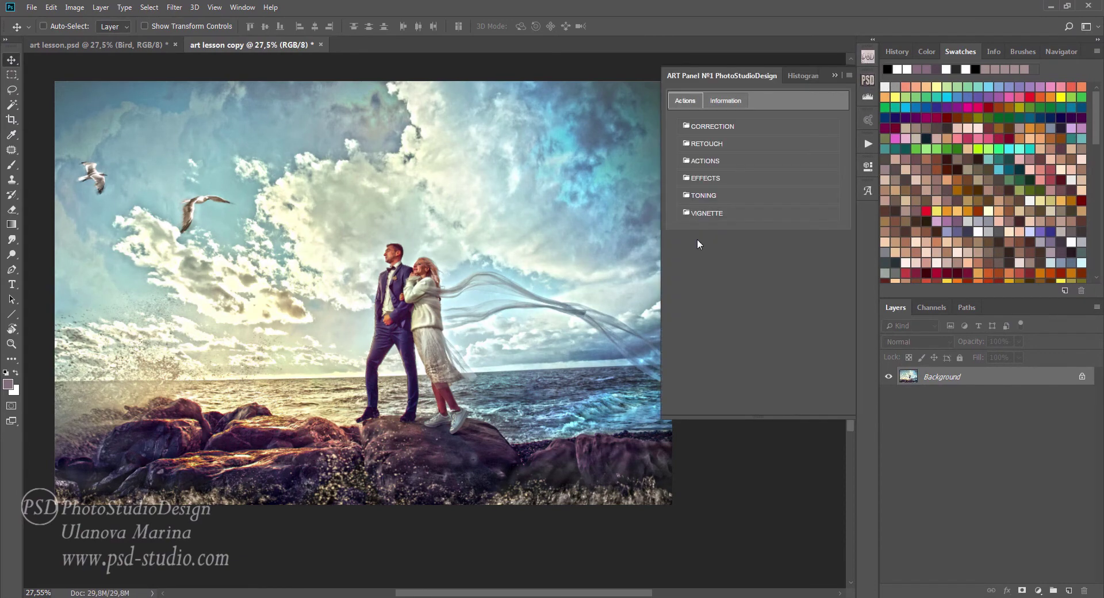
click(728, 161)
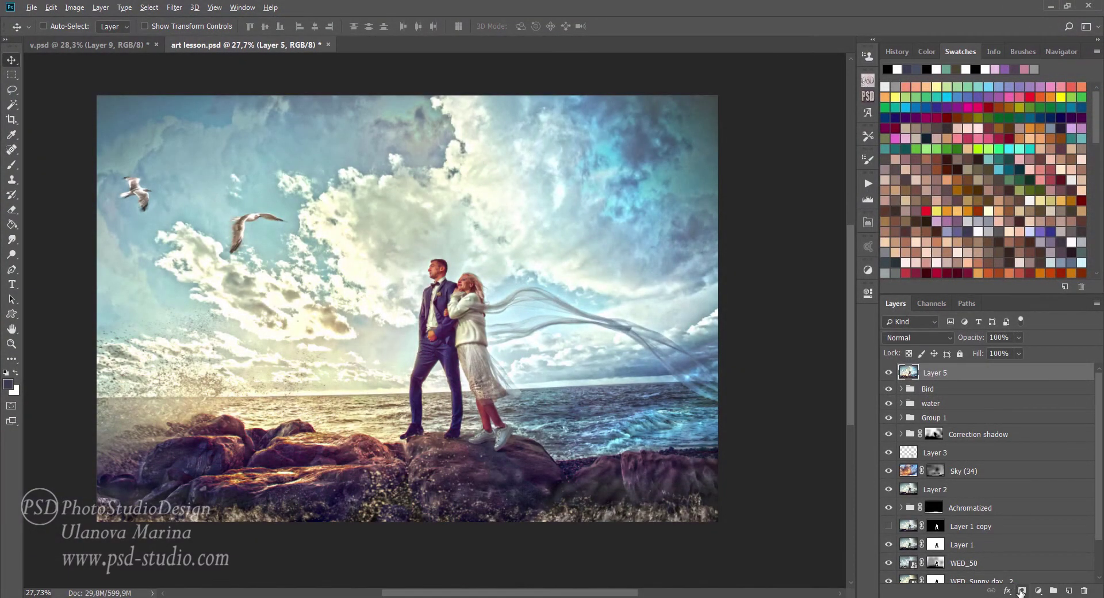
alt+click(1022, 590)
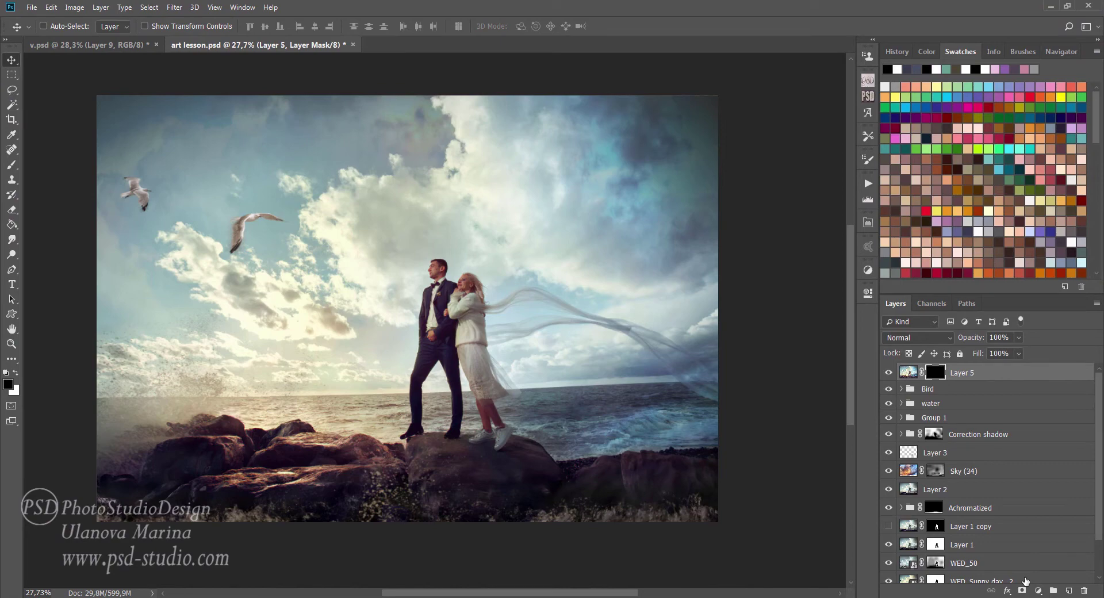
Paint white on the mask at 10–30% brush opacity over the couple and upper veil.
key(b)
key(ctrl+plus)
key(ctrl+plus)
key(1)
key(x)
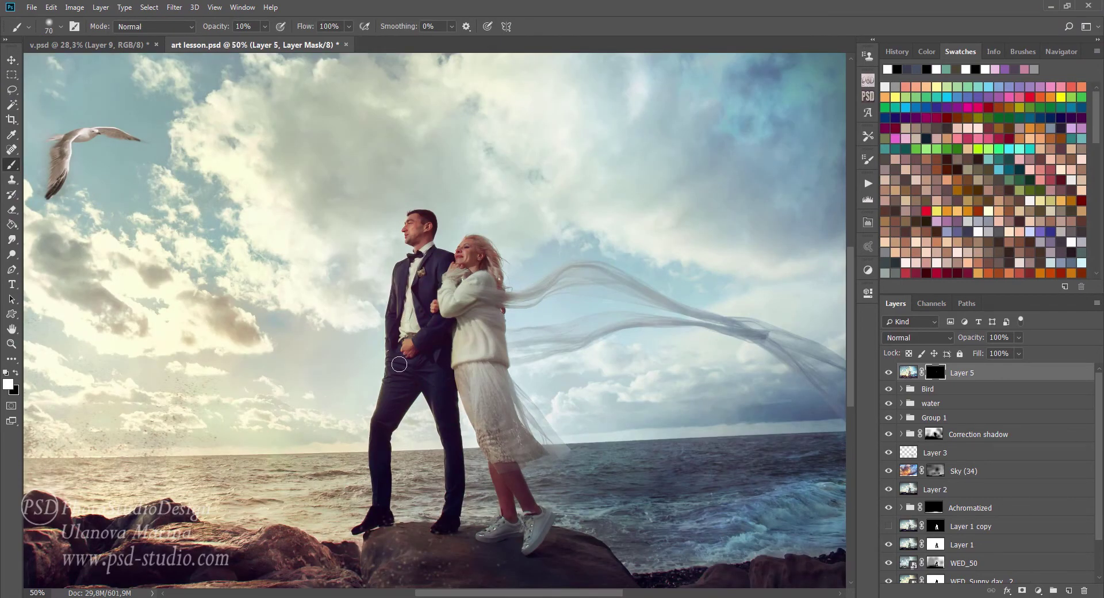
mouse_move(399, 364)
mouse_down()
mouse_move(427, 449)
mouse_move(512, 342)
mouse_up()
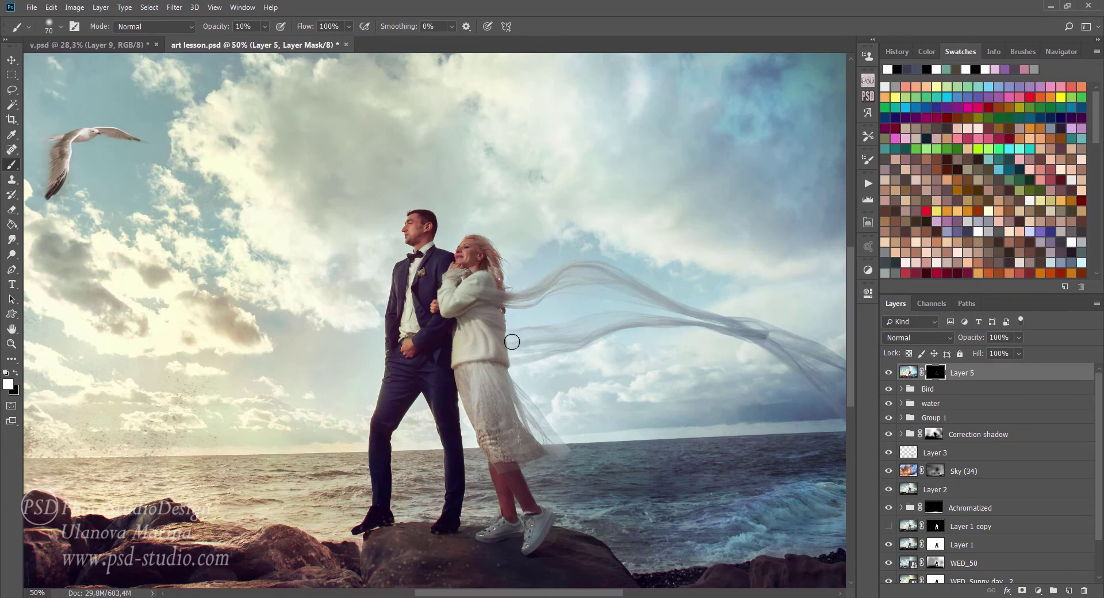
key(2)
drag(567, 301, 630, 287)
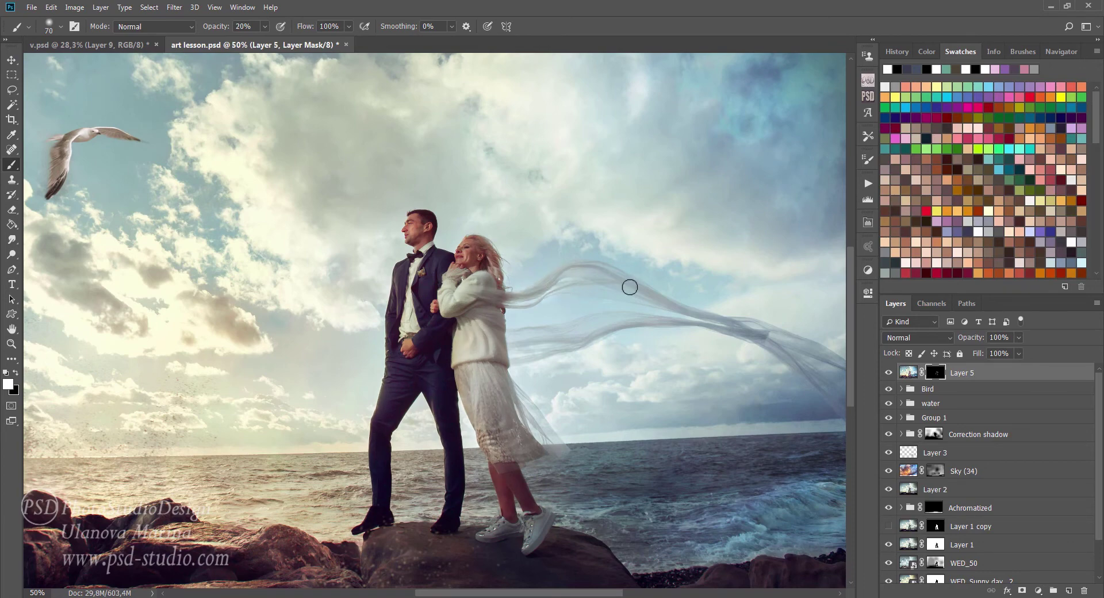
key(bracketright)
key(bracketright)
key(3)
drag(554, 328, 510, 273)
Reveal more HDR detail over the veil and waves with a larger brush at 20%.
mouse_move(520, 234)
mouse_down()
mouse_move(782, 396)
mouse_move(742, 380)
mouse_move(722, 293)
mouse_move(759, 402)
mouse_up()
key(bracketleft)
key(bracketleft)
key(2)
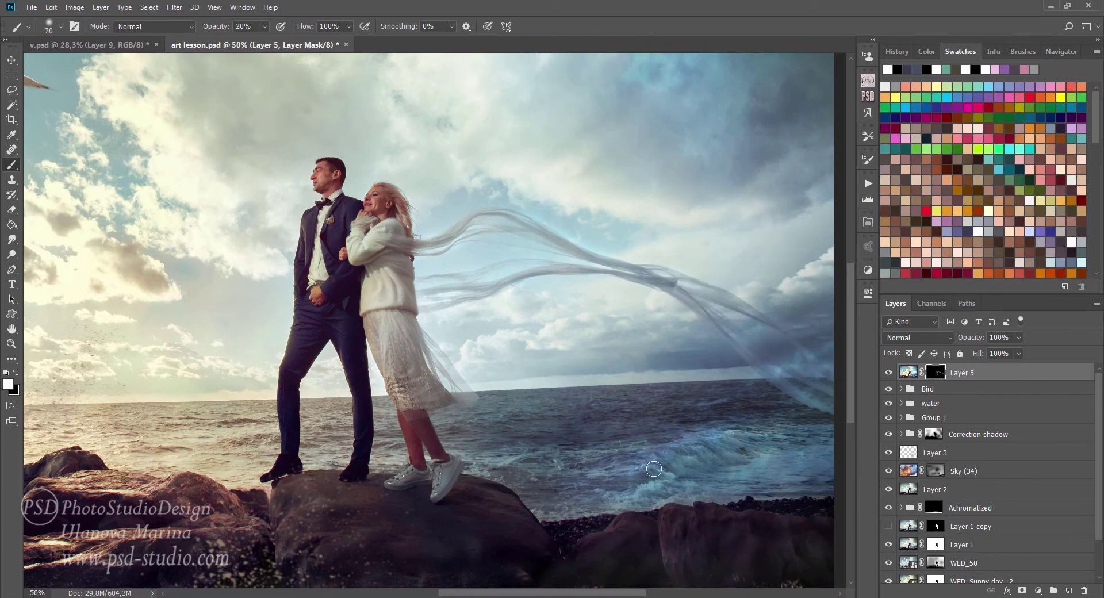
key(bracketright)
key(bracketright)
key(bracketright)
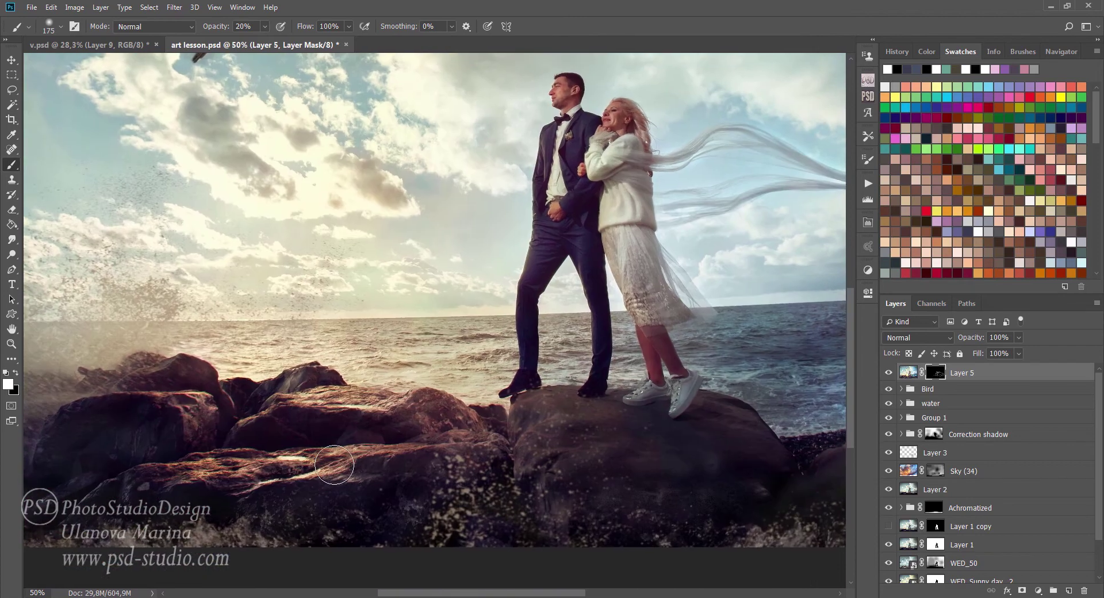
drag(422, 471, 647, 388)
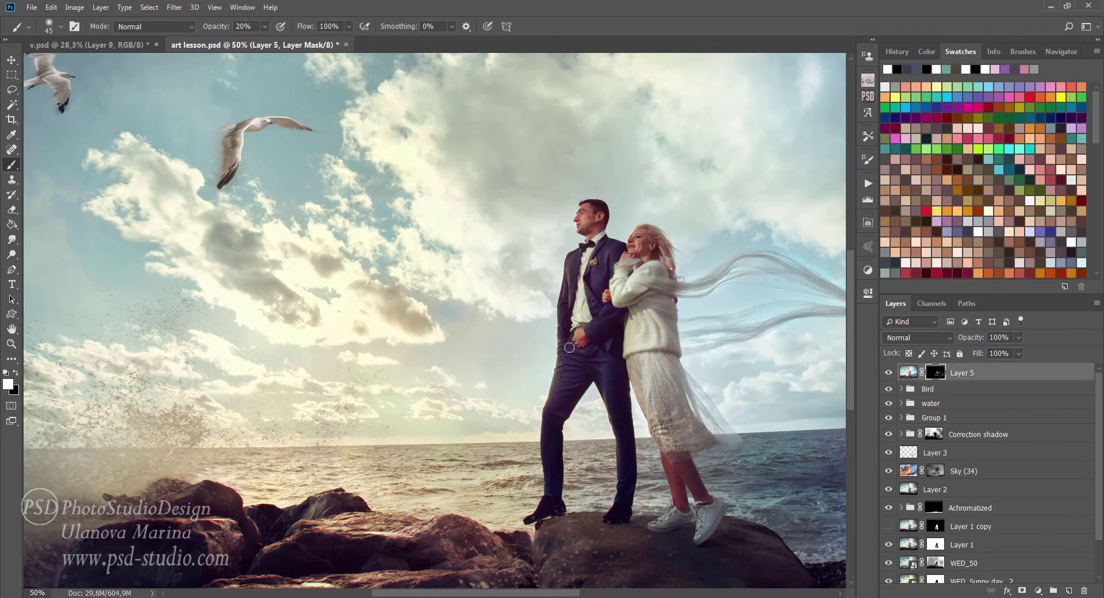
key(x)
key(x)
key(x)
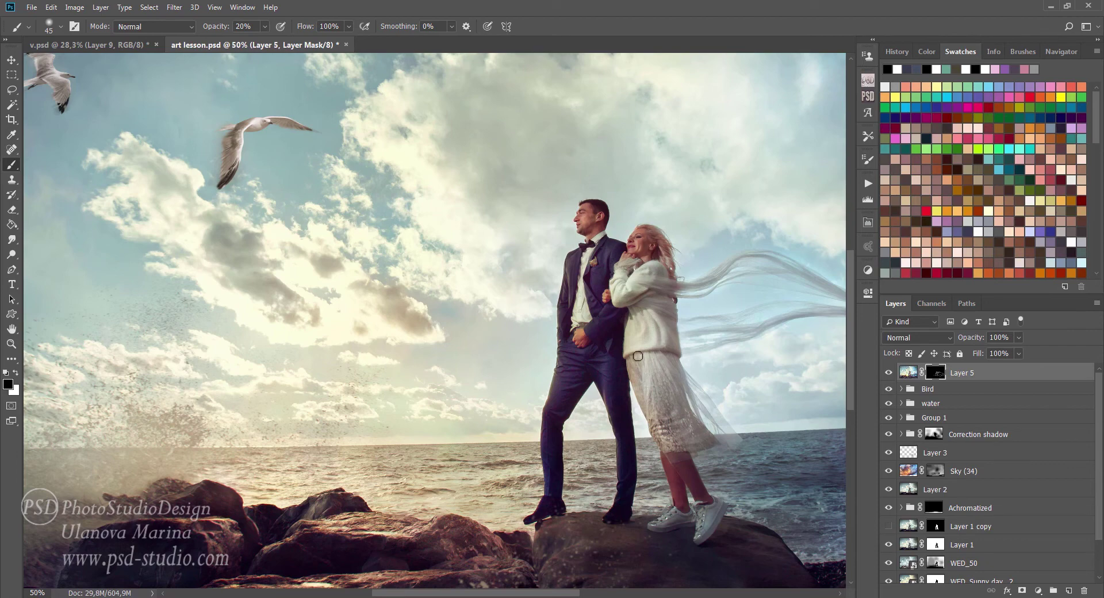
key(x)
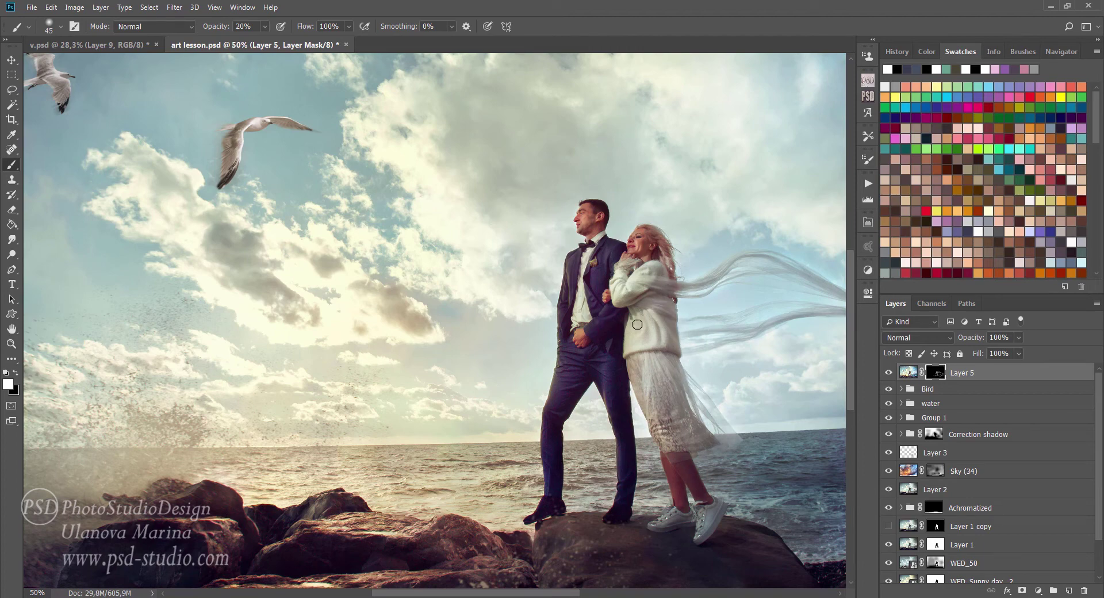
scroll(292, 125, down, 5)
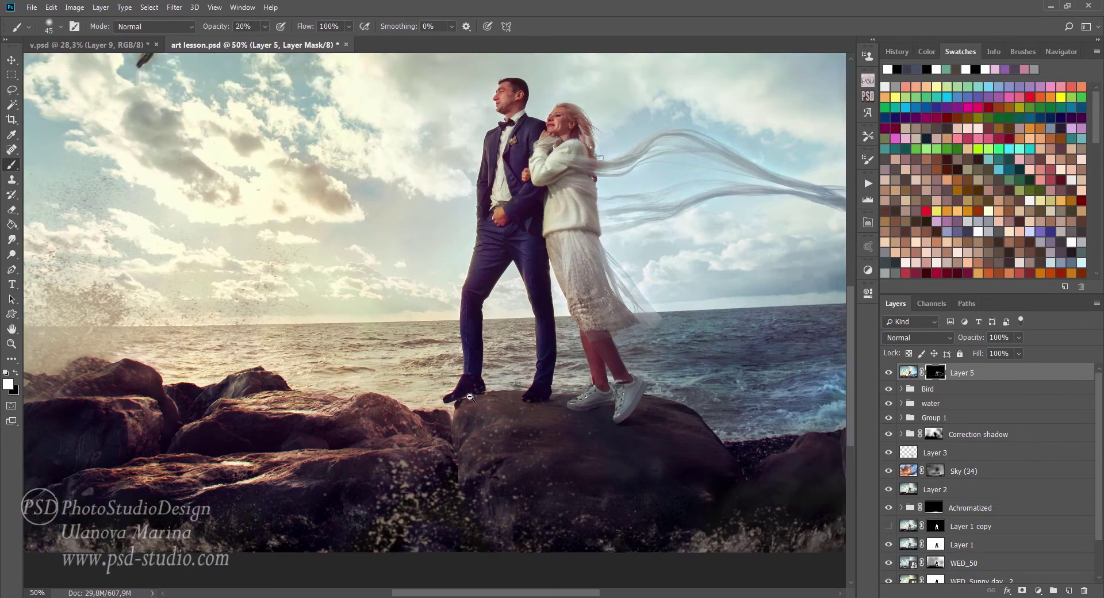
alt+click(470, 397)
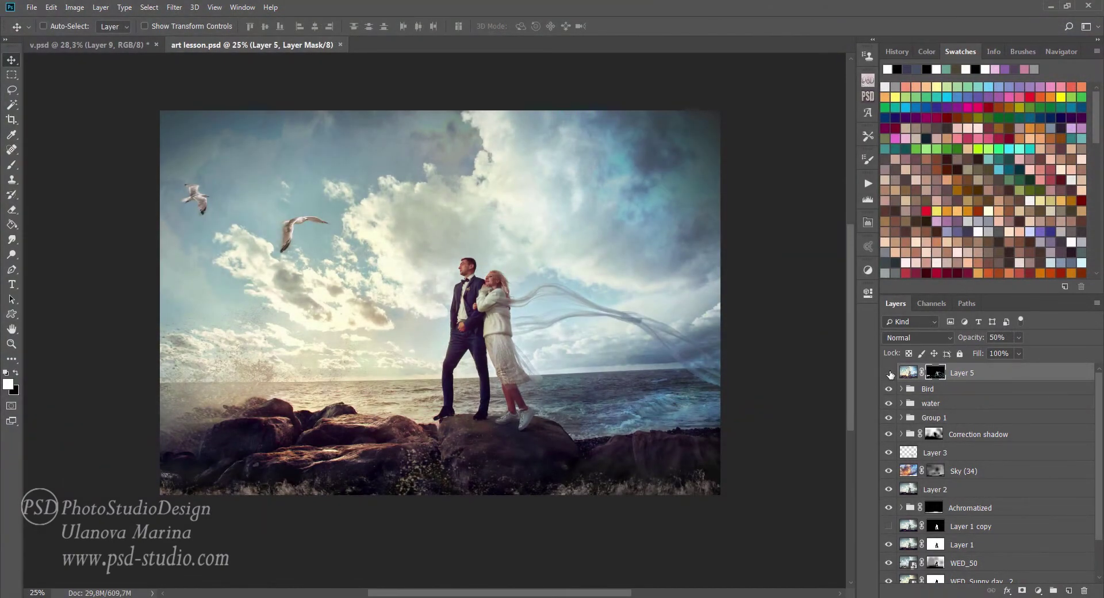
Compare Layer 5 on and off, then rename it HDR.
click(890, 374)
click(890, 374)
click(889, 374)
click(890, 374)
double_click(962, 373)
text(HDR)
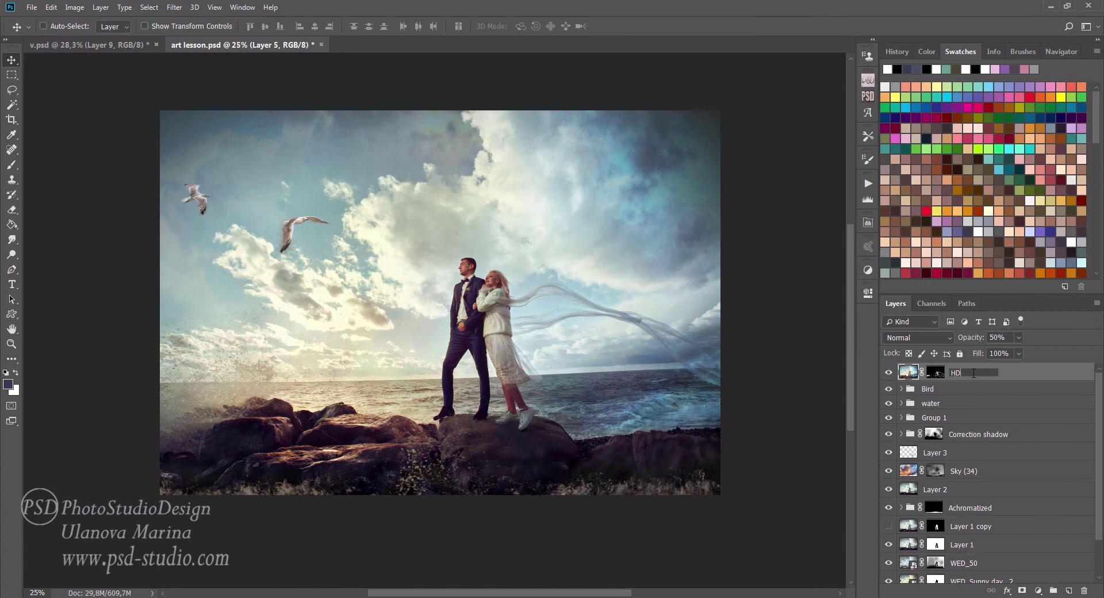
key(Return)
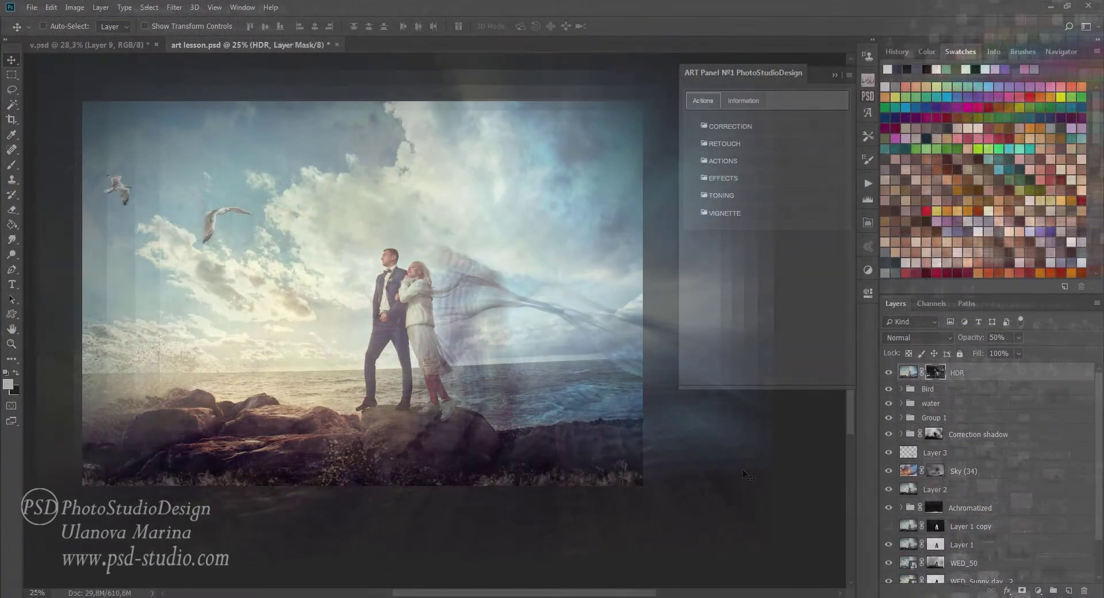
Run the SKIN TON Light retouch action and paint its mask over the faces and hands.
click(752, 149)
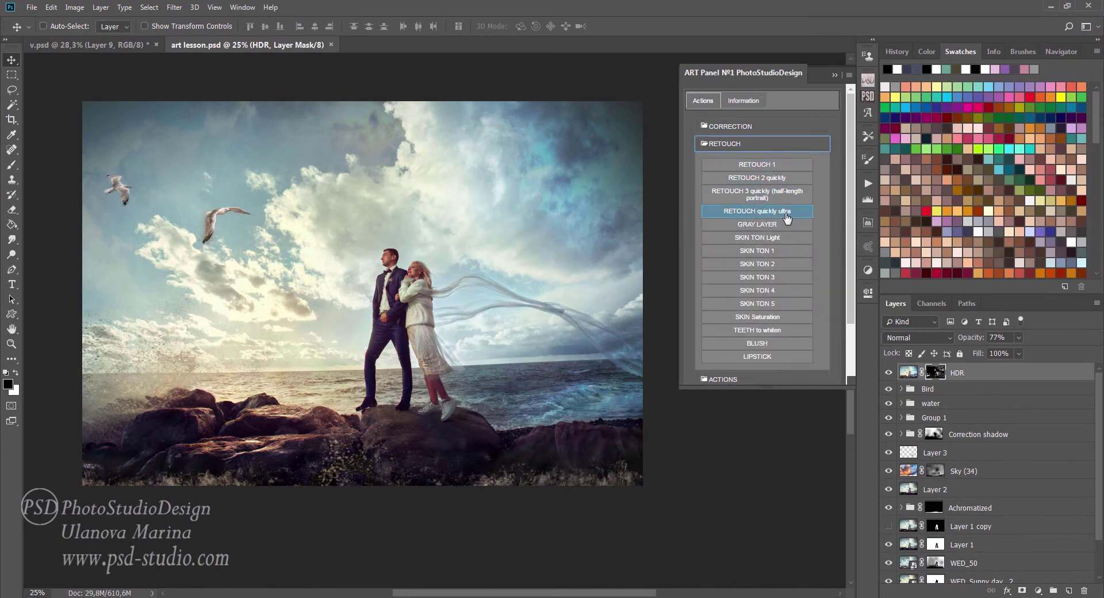
click(772, 239)
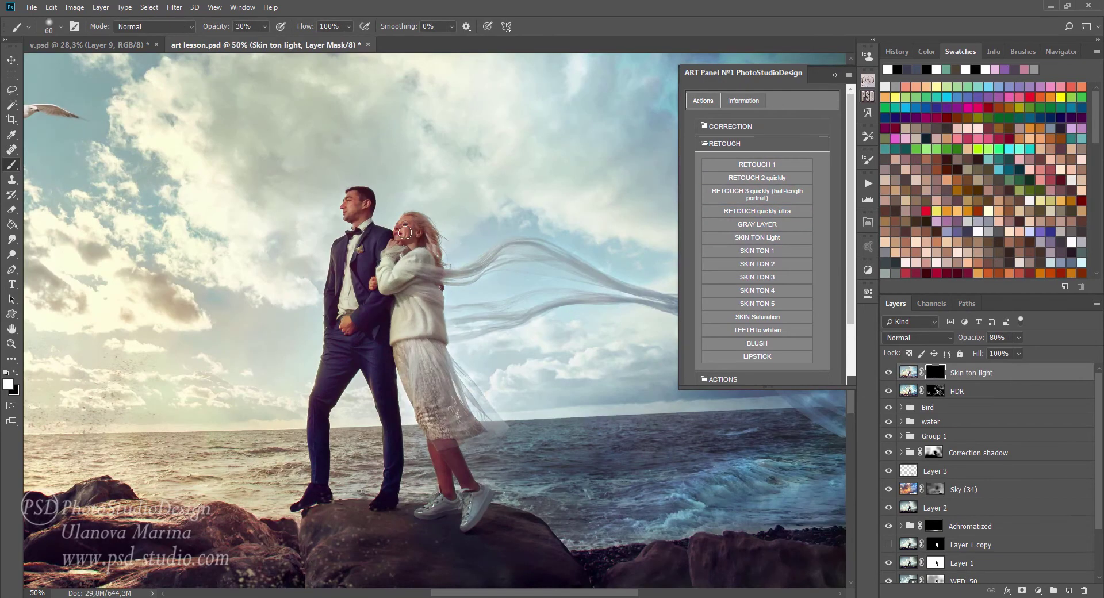
drag(405, 226, 409, 250)
drag(352, 202, 354, 227)
drag(345, 319, 345, 333)
drag(373, 279, 375, 291)
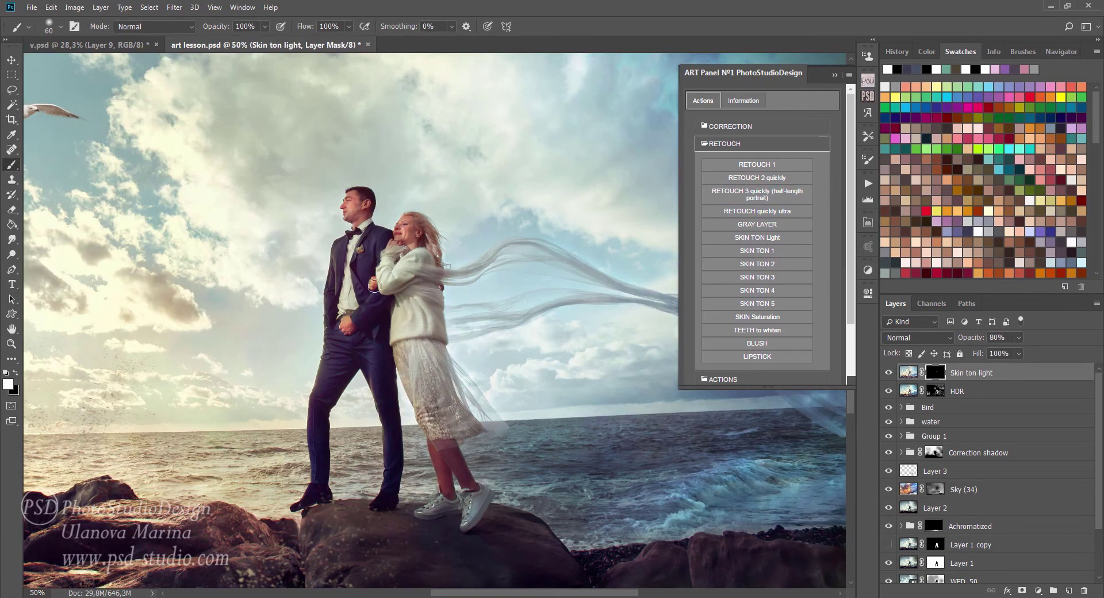
drag(437, 446, 450, 481)
key(ctrl+z)
drag(423, 225, 440, 256)
key(x)
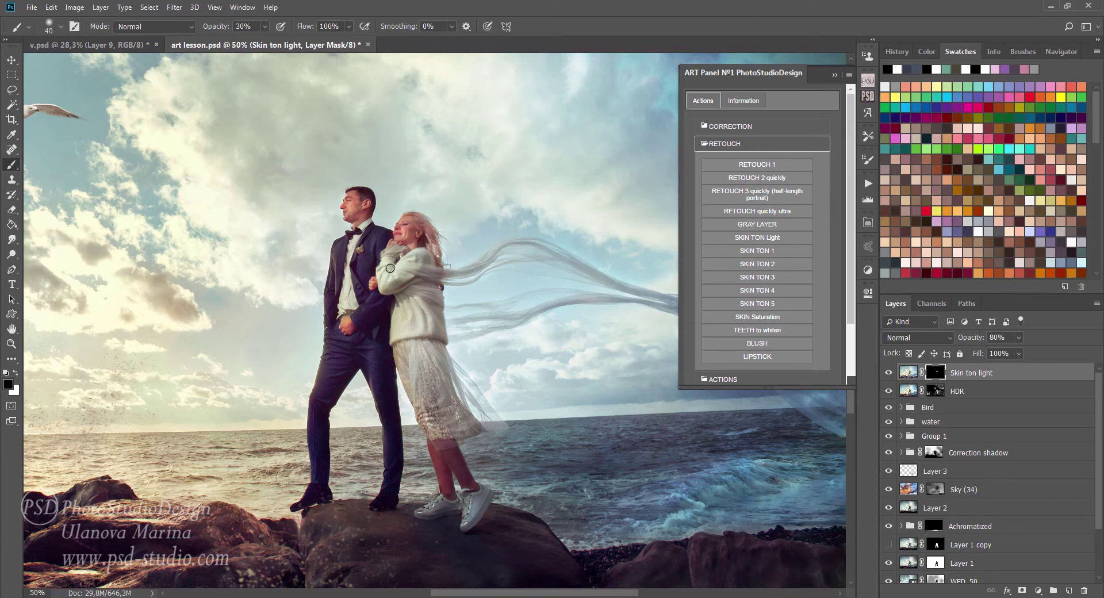
key(x)
key(x)
key(x)
key(x)
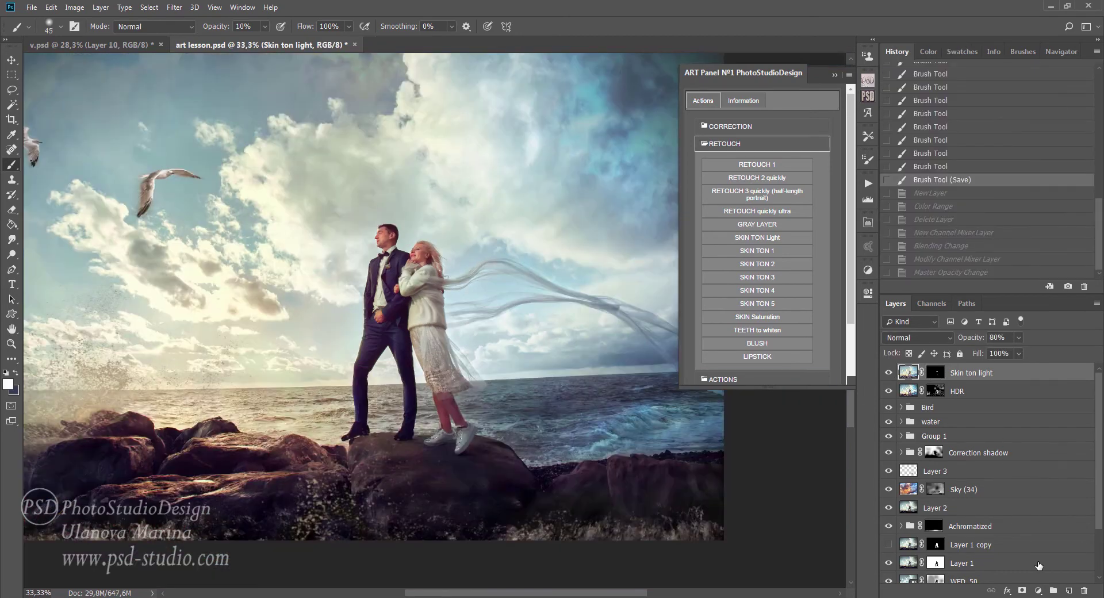
click(1069, 591)
click(919, 338)
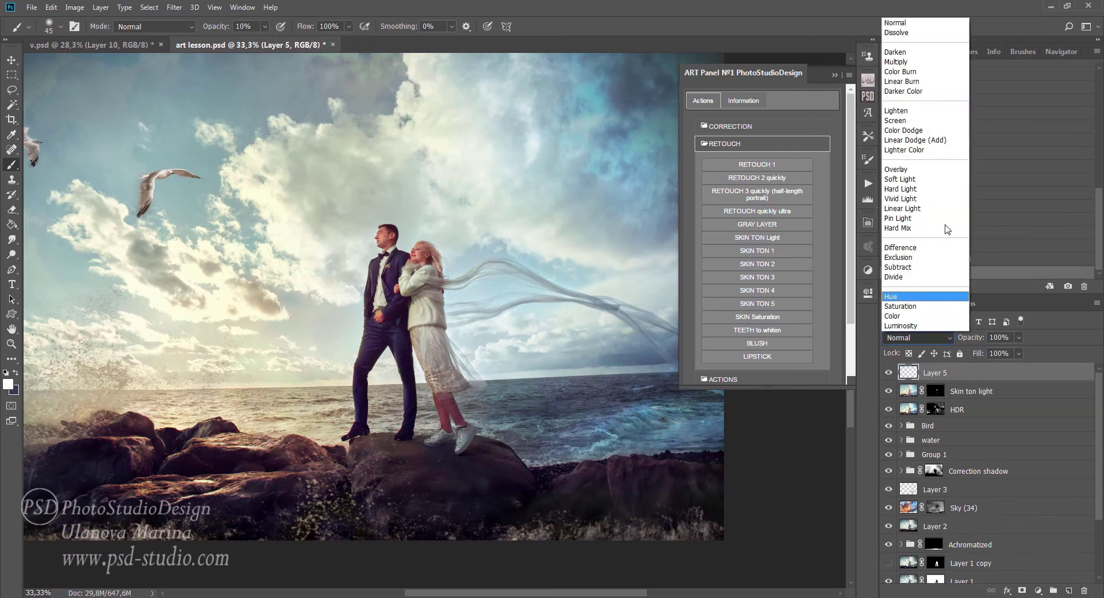
click(919, 180)
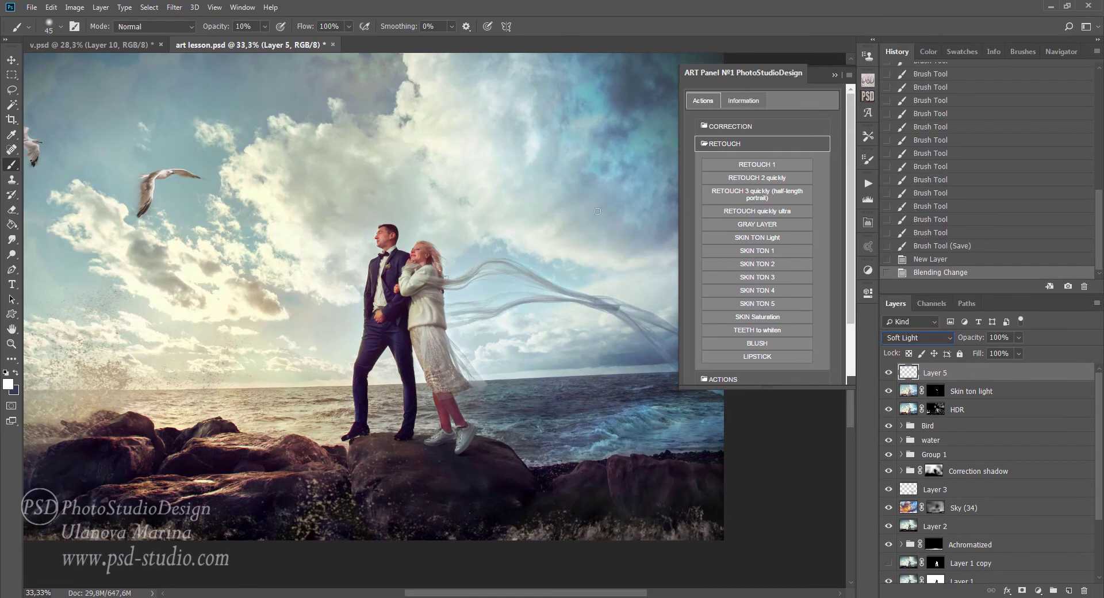
double_click(251, 25)
text(5)
ctrl+click(461, 389)
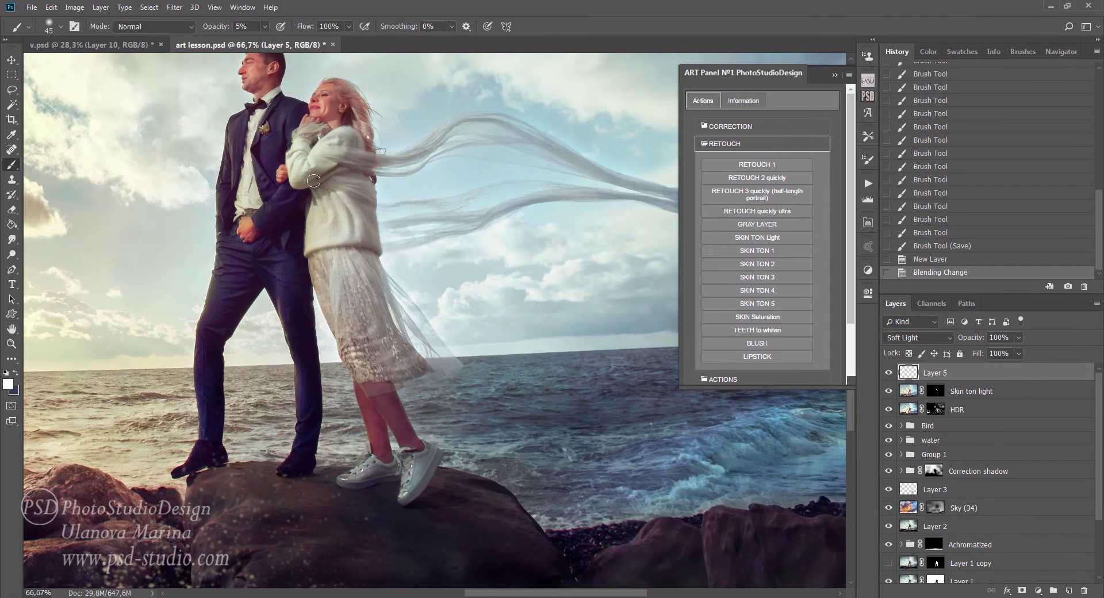
alt+click(325, 100)
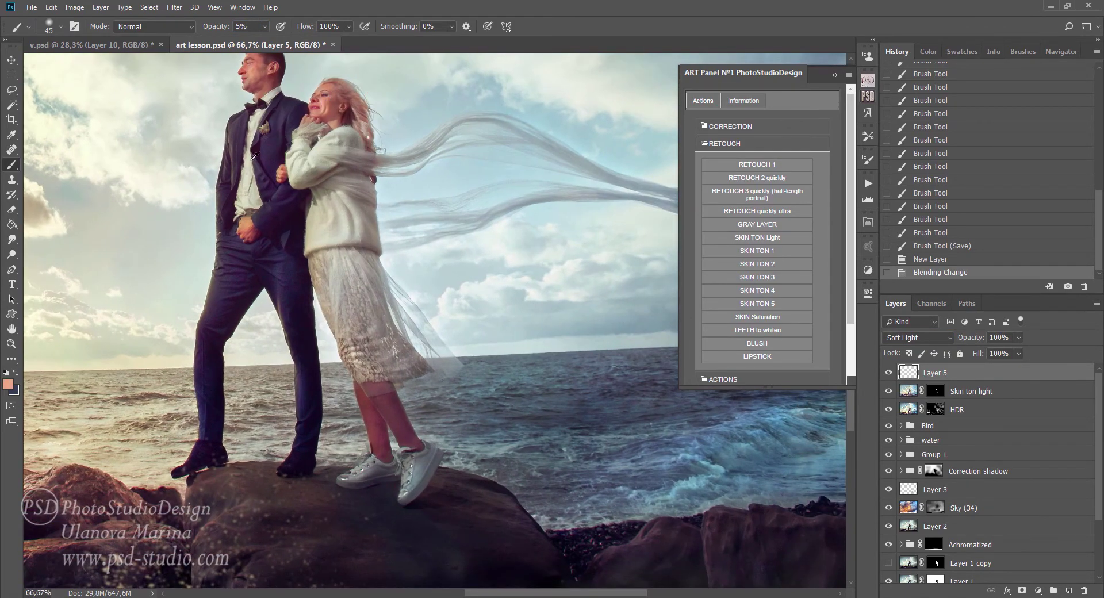
click(8, 384)
click(808, 343)
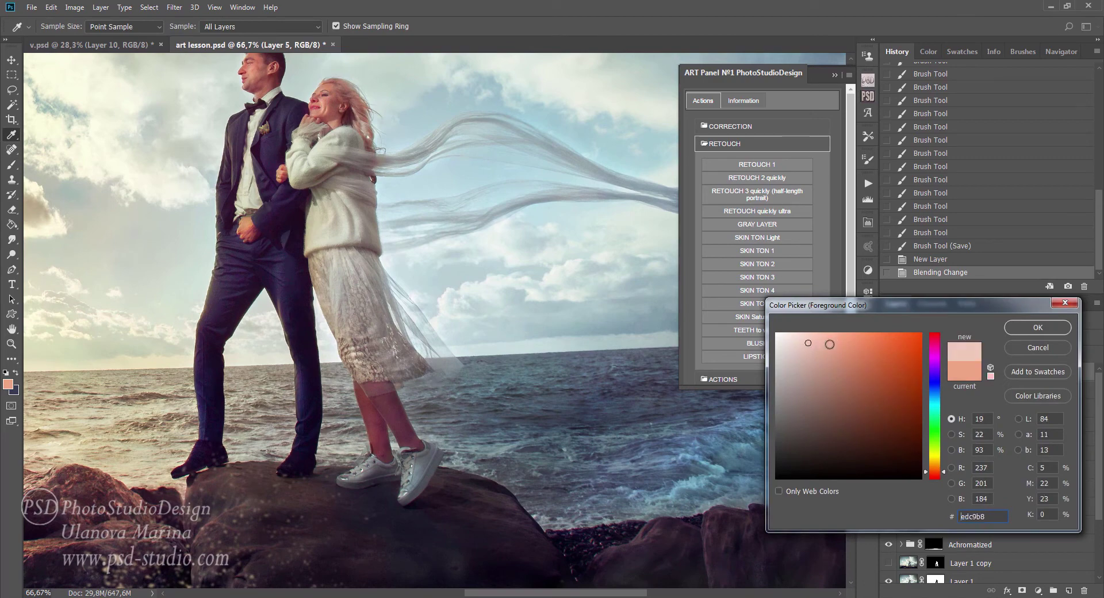
click(1009, 333)
mouse_move(361, 396)
mouse_down()
mouse_move(382, 446)
mouse_move(402, 429)
mouse_up()
click(201, 364)
click(8, 384)
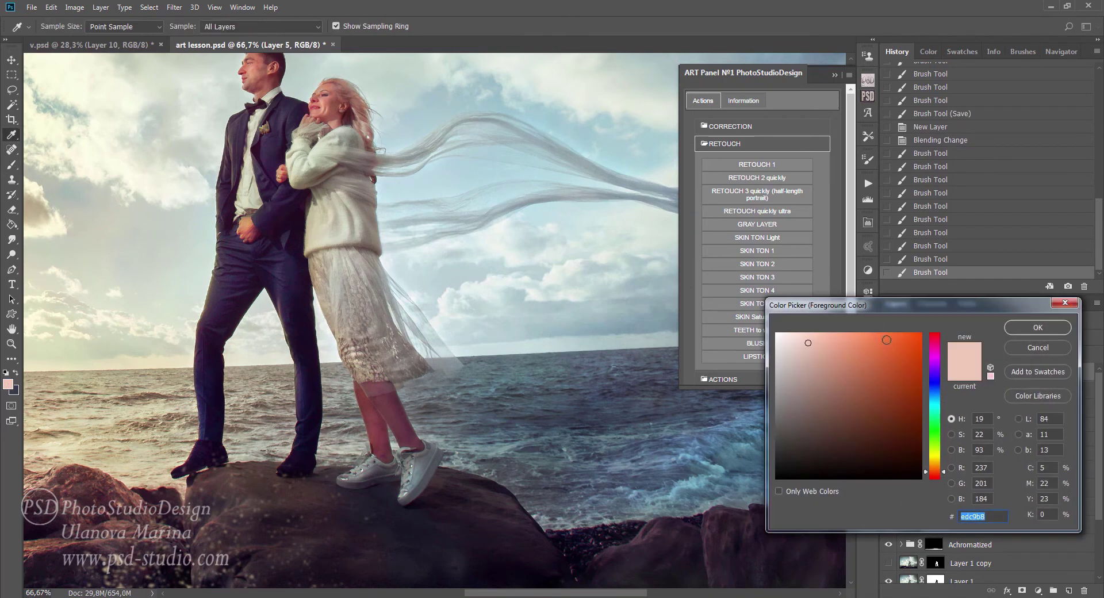
click(1038, 327)
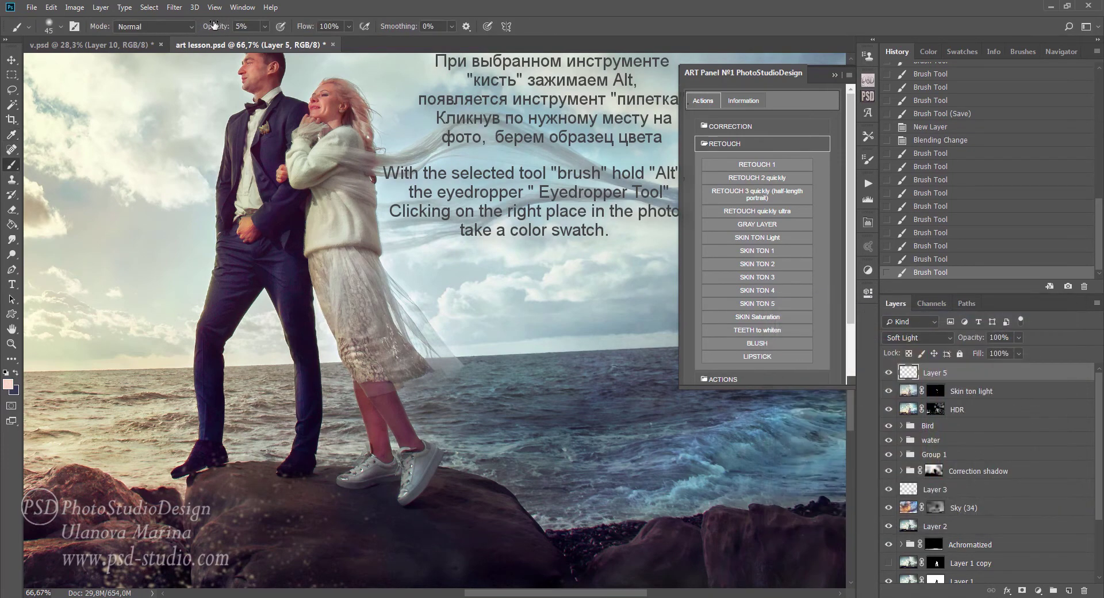
drag(228, 32, 232, 31)
drag(376, 397, 413, 444)
drag(374, 402, 376, 435)
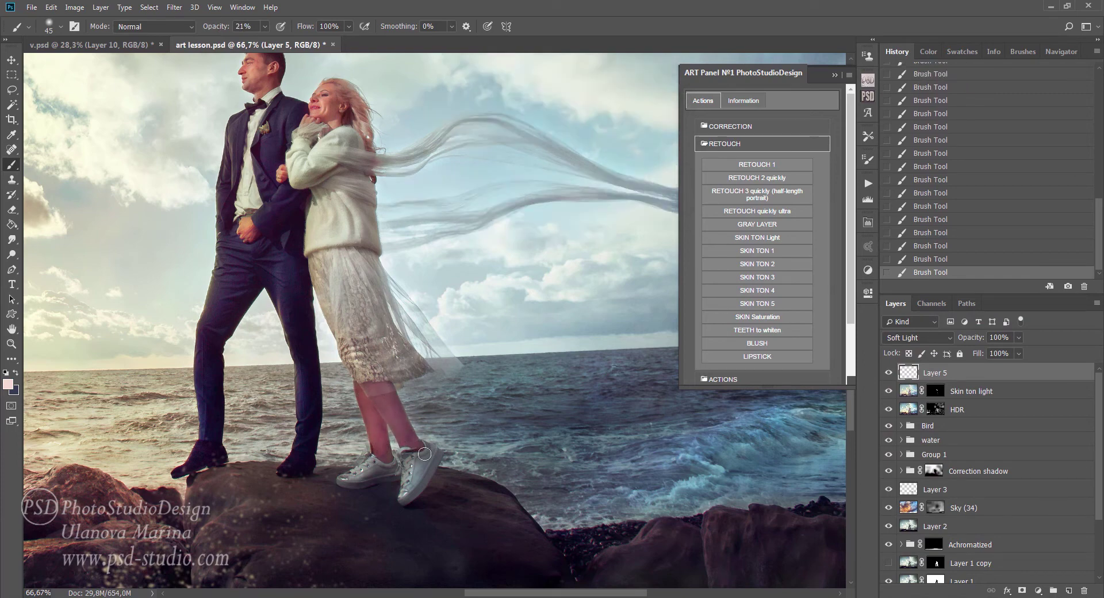
key(e)
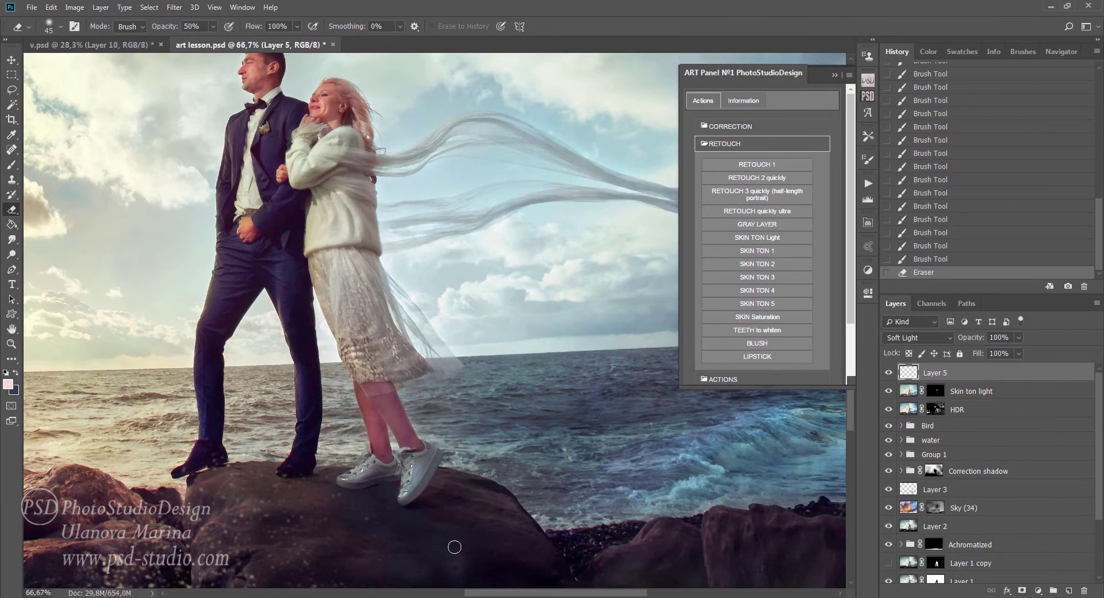
Run RETOUCH quickly ultra, paint its Base layer mask over the woman's leg, and collapse the groups.
click(765, 143)
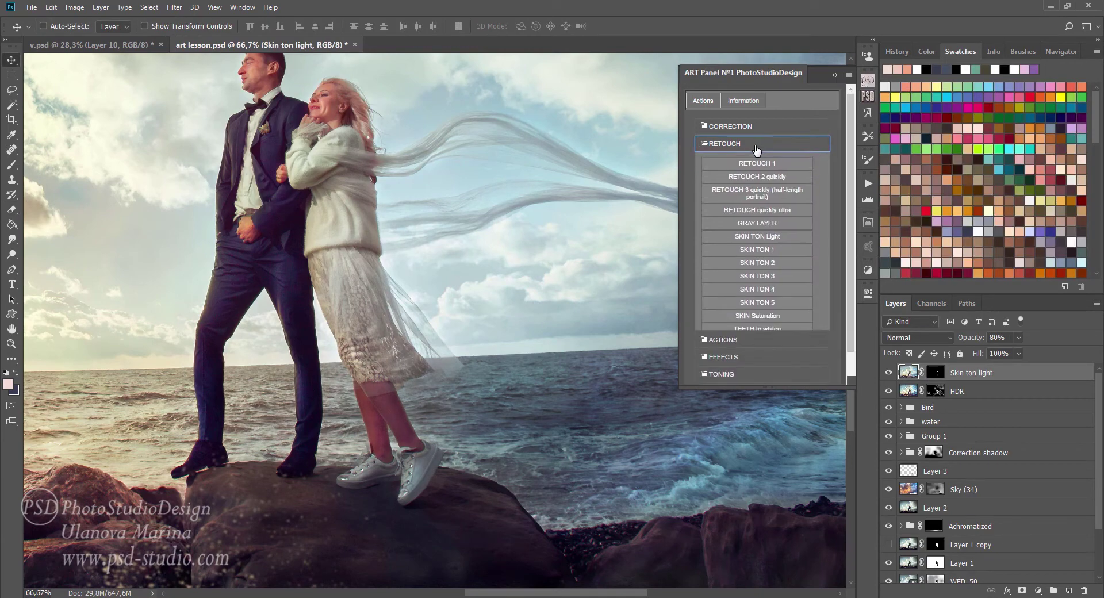
click(757, 211)
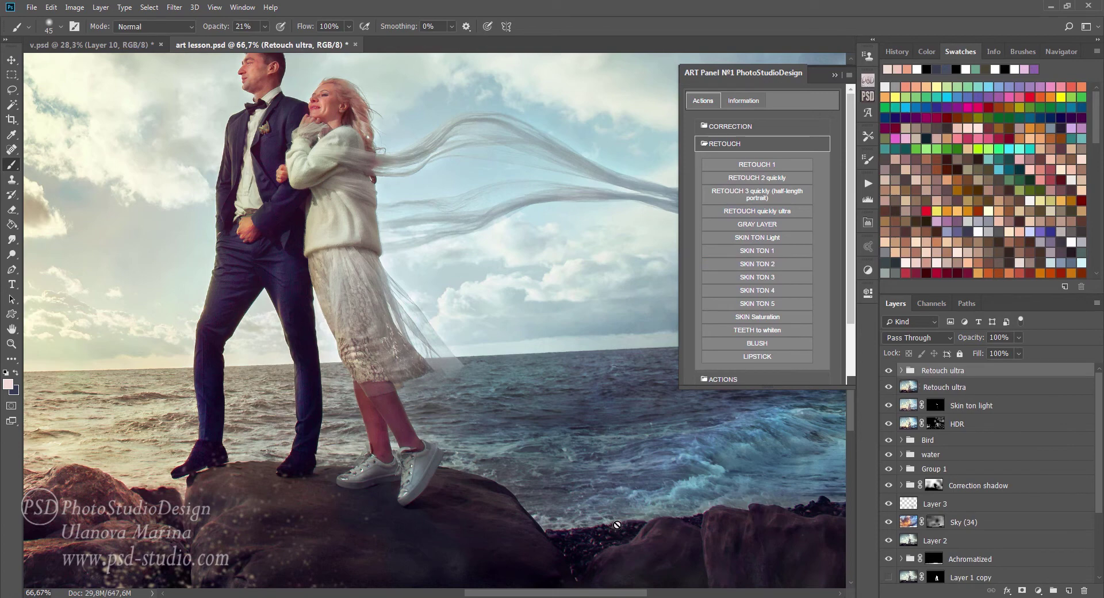
click(949, 389)
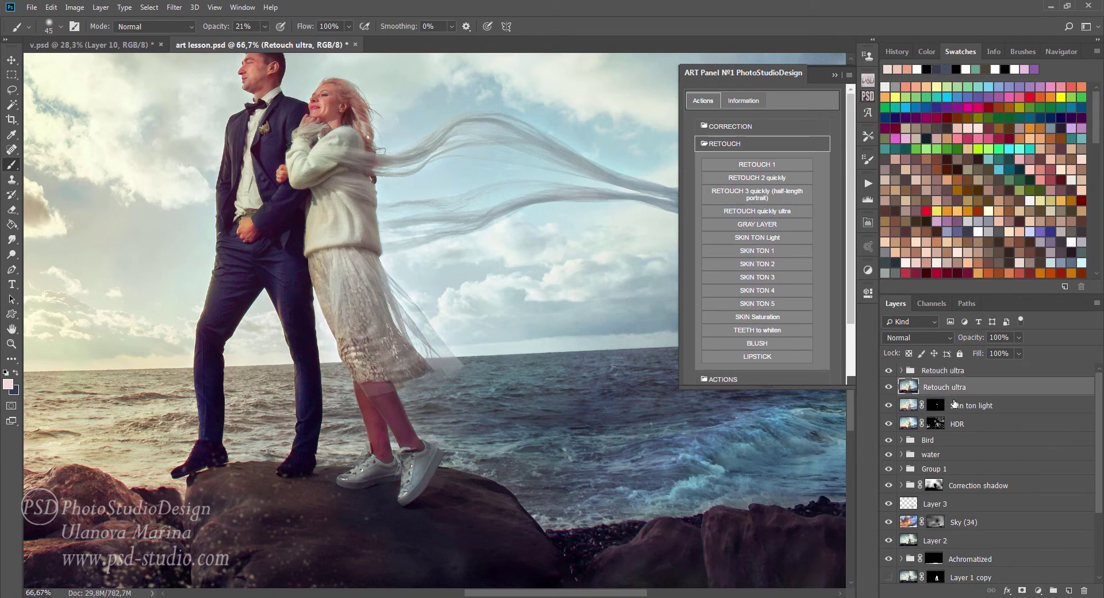
click(902, 371)
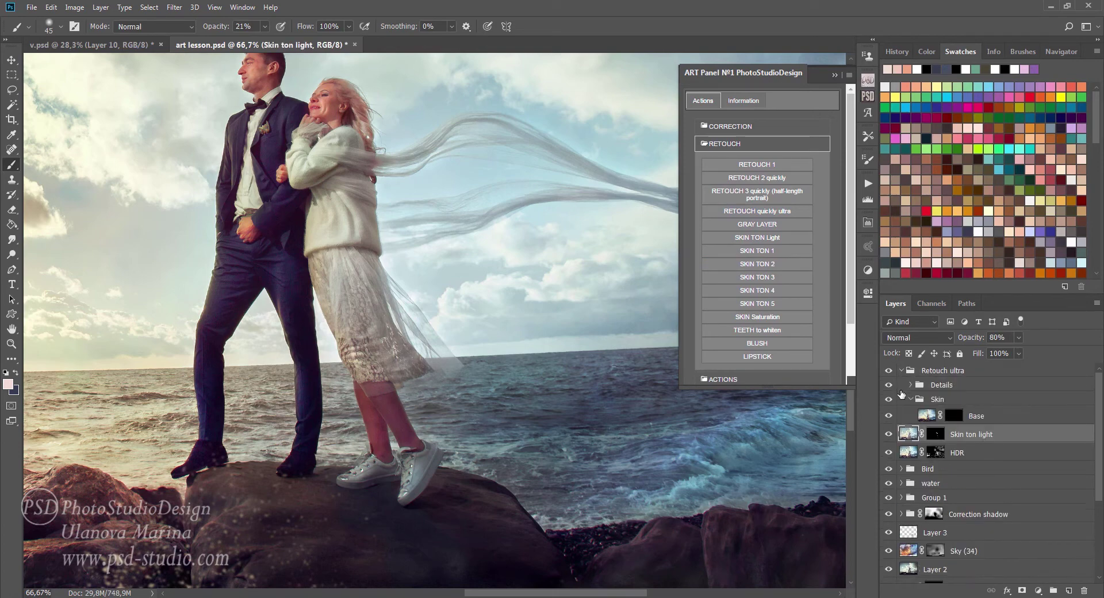
click(956, 417)
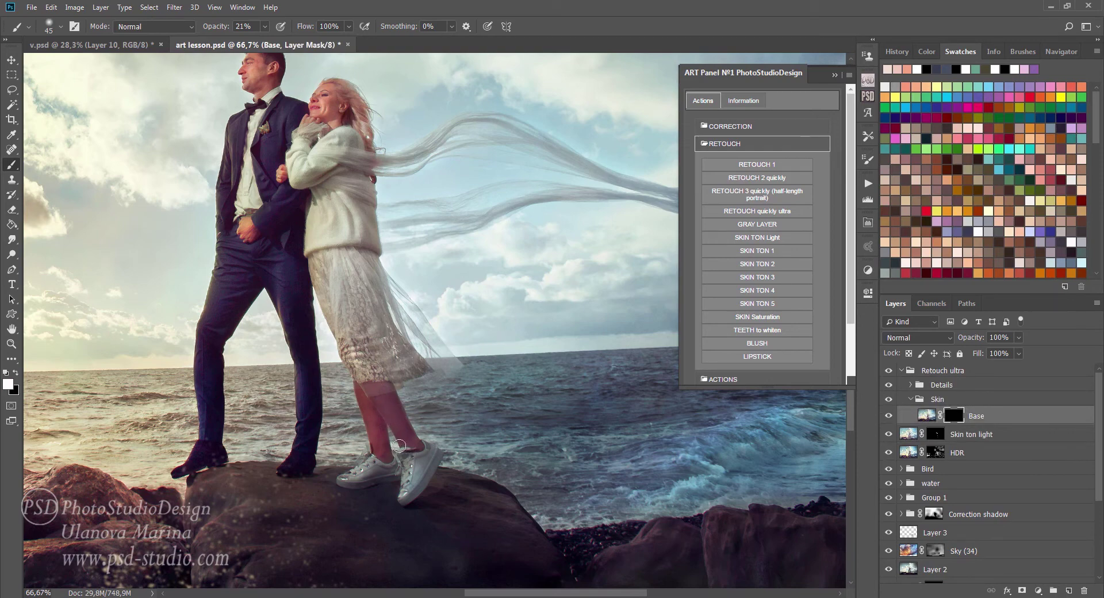
mouse_move(400, 446)
mouse_down()
mouse_move(376, 392)
mouse_move(407, 454)
mouse_move(386, 432)
mouse_move(382, 444)
mouse_move(376, 406)
mouse_up()
click(911, 399)
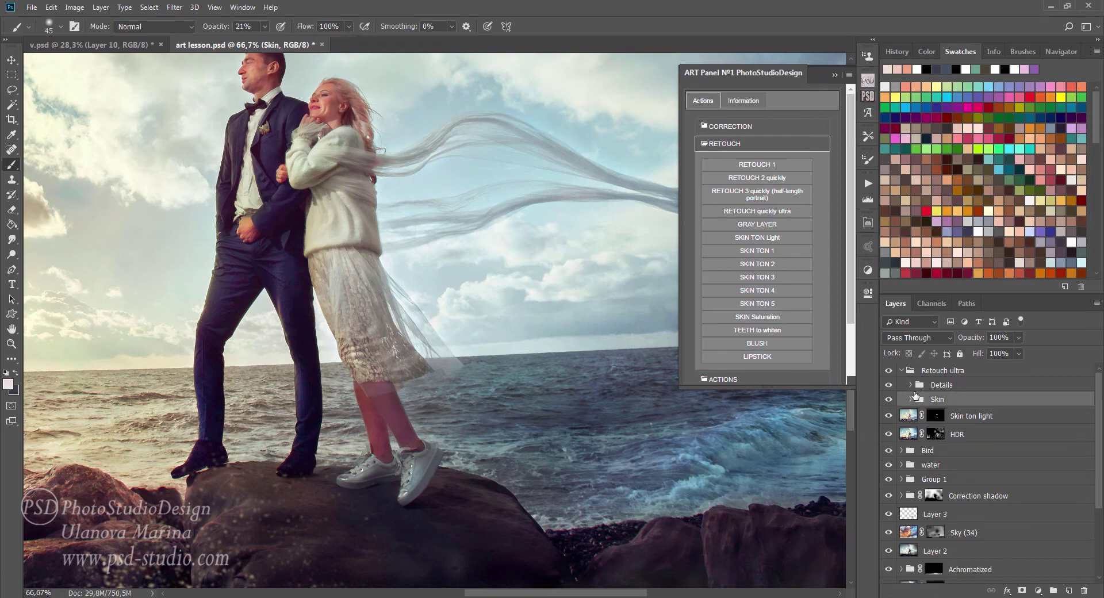
click(903, 370)
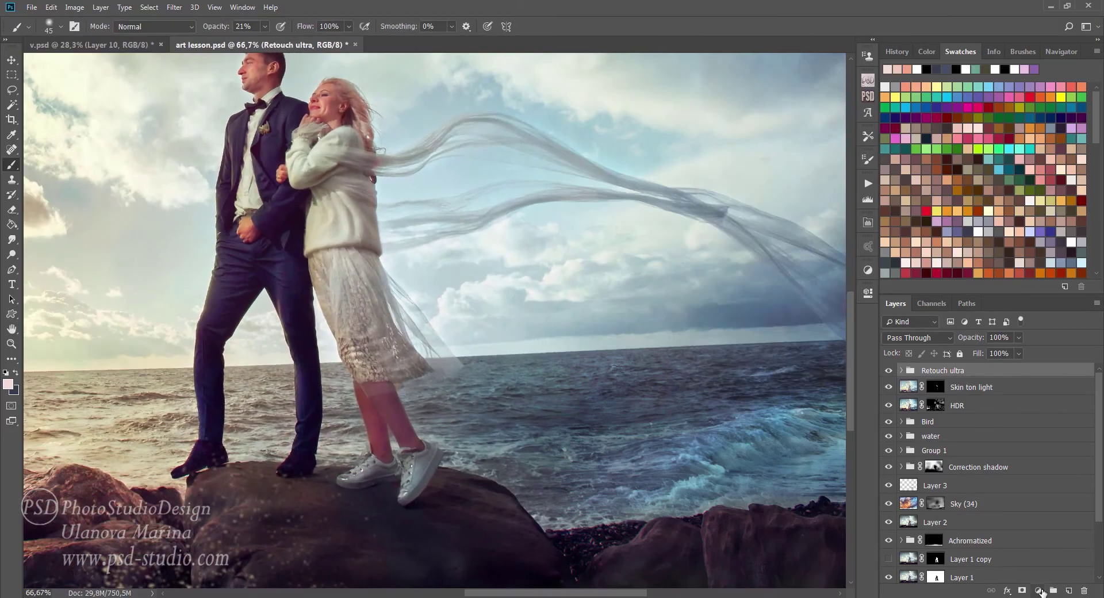
Add a Hue/Saturation layer shifting the Reds to Hue +17 and Saturation -9.
click(1023, 590)
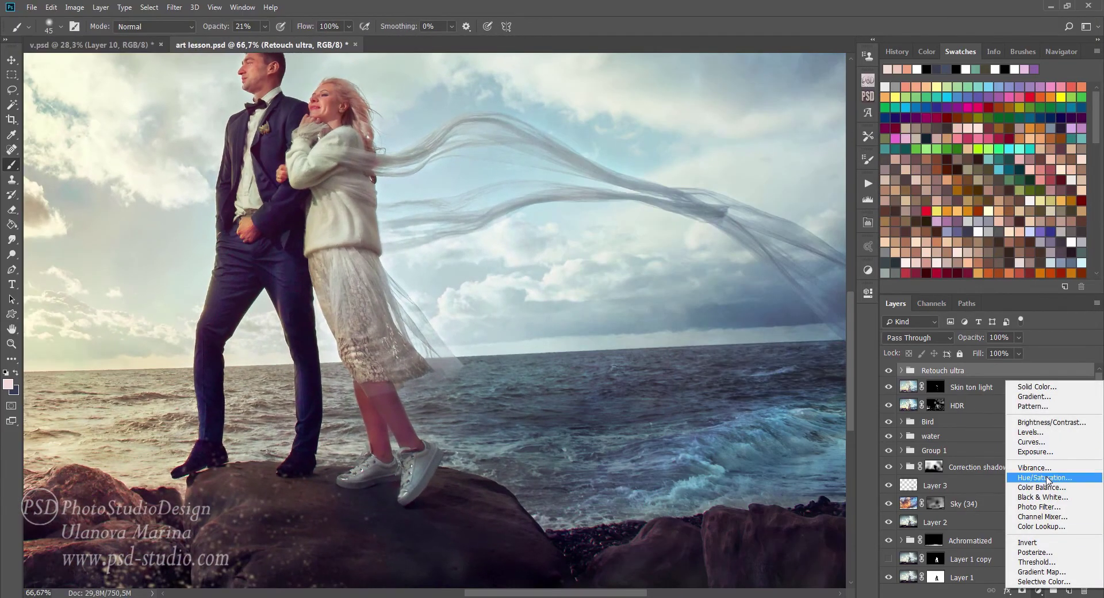
click(1044, 478)
click(401, 397)
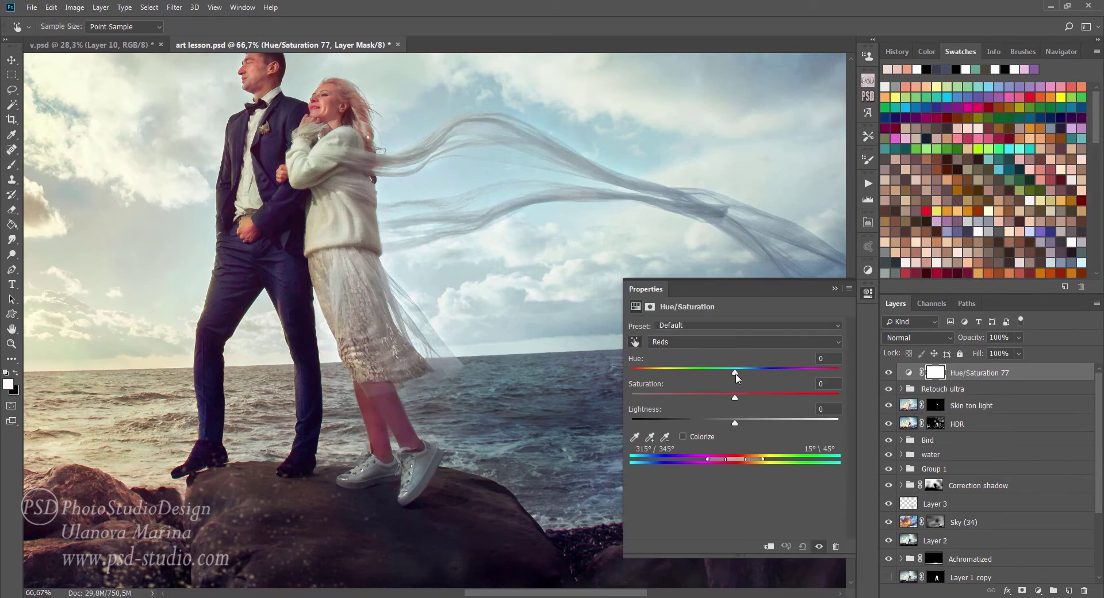
drag(735, 373, 754, 378)
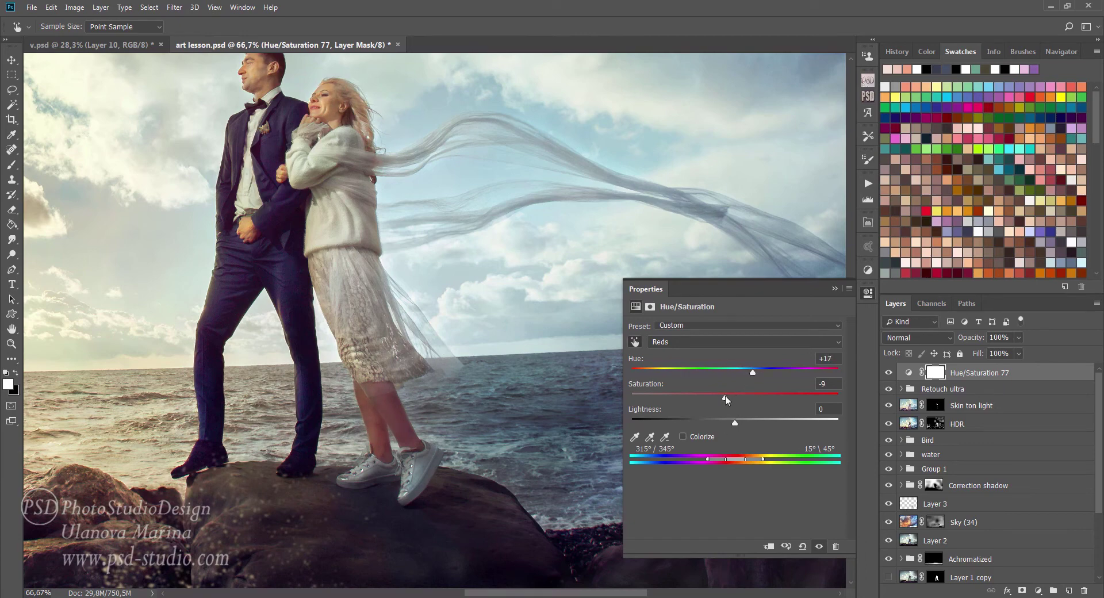
click(835, 290)
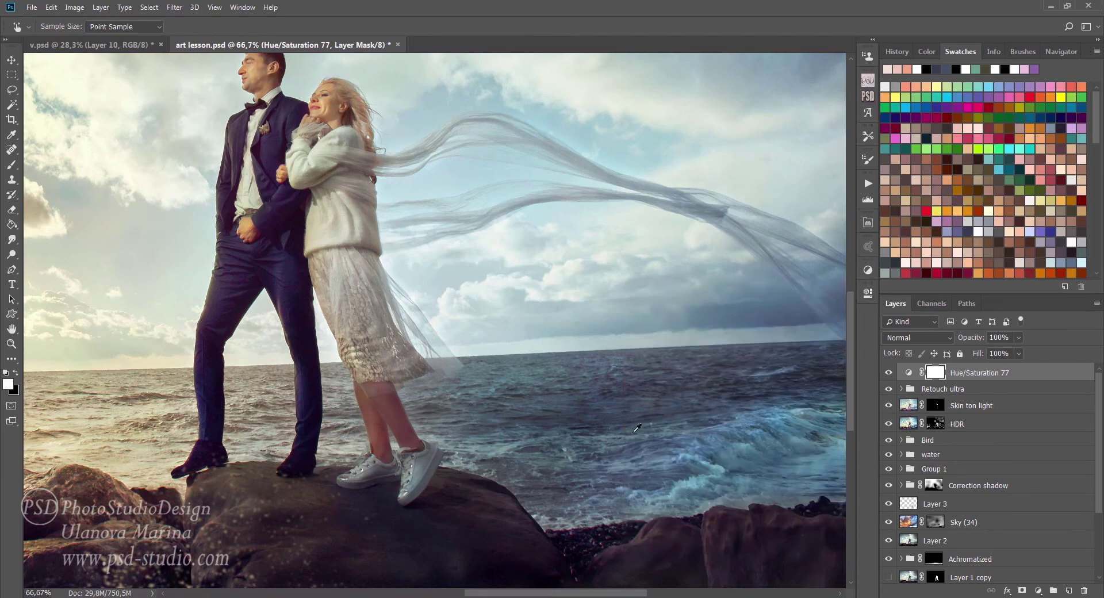
Add a new Layer 5 in Soft Light mode and set the brush opacity to 10%.
click(1068, 591)
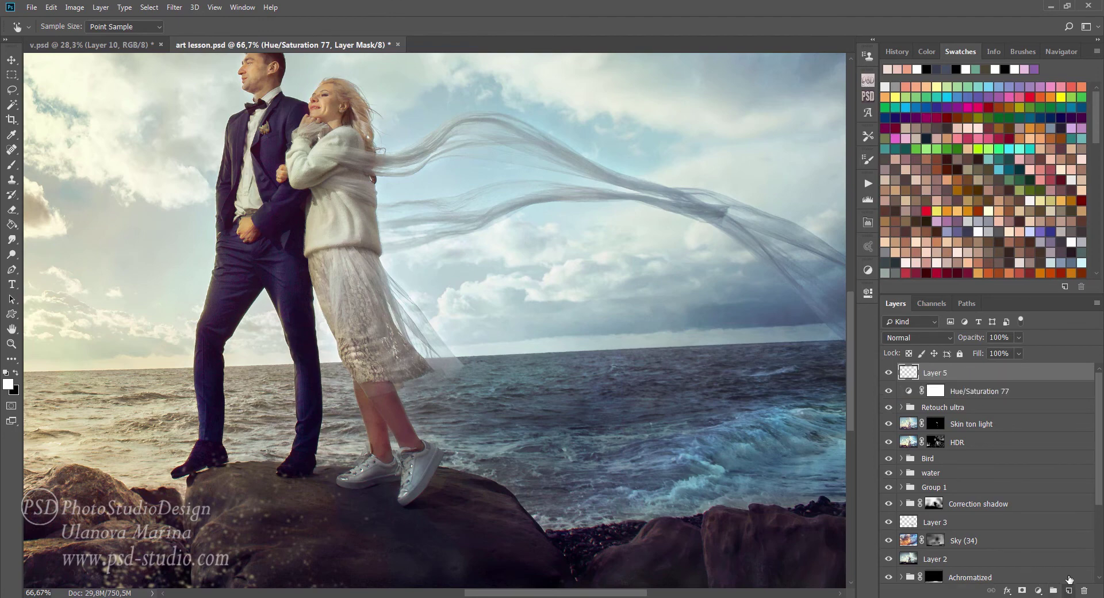
key(b)
click(934, 344)
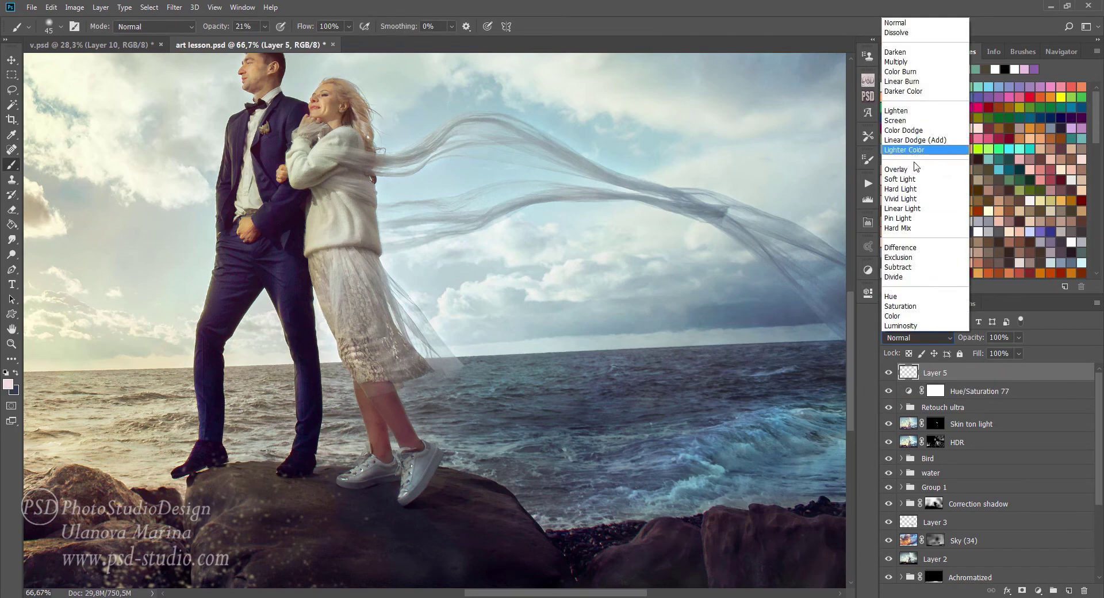
click(907, 181)
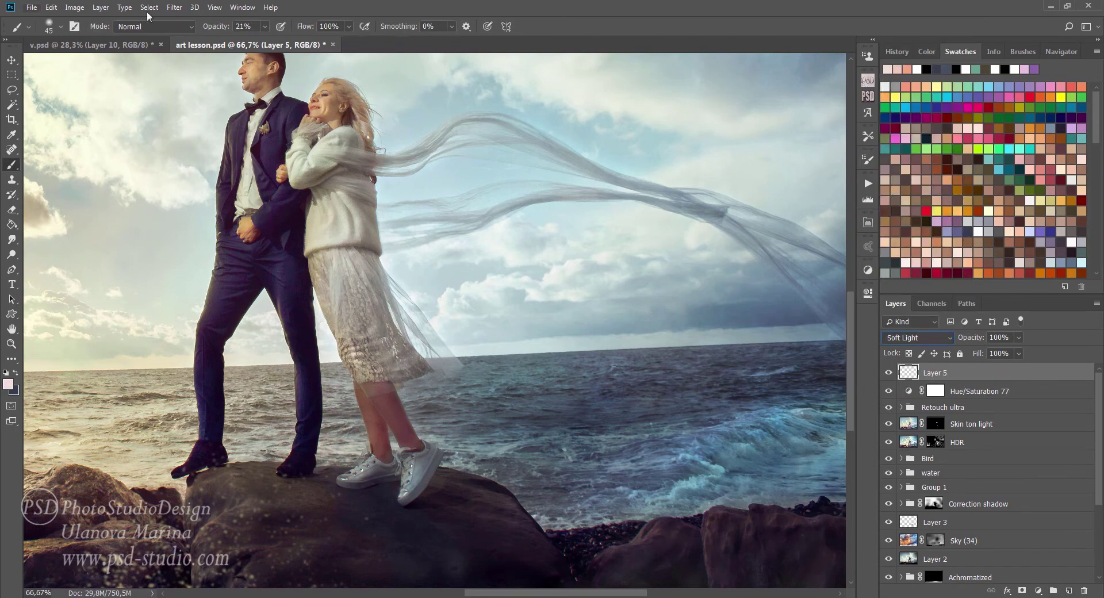
click(253, 27)
text(10)
key(Return)
Pick a lighter skin tone and paint it over the woman's legs with a size 20–25 brush.
click(427, 432)
click(427, 432)
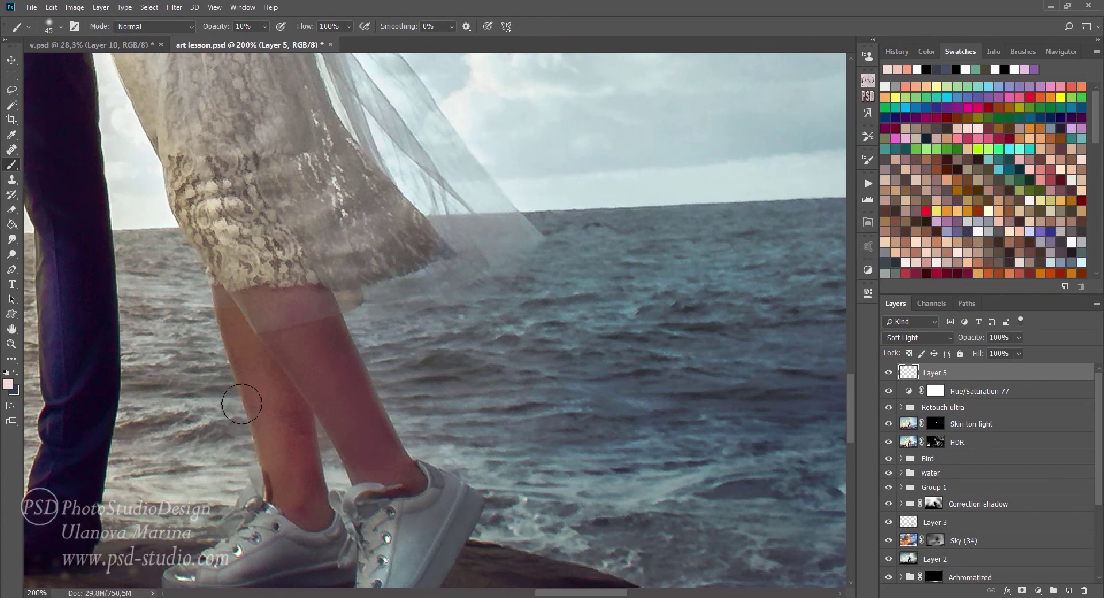
key(bracketleft)
key(bracketleft)
key(bracketleft)
alt+click(267, 384)
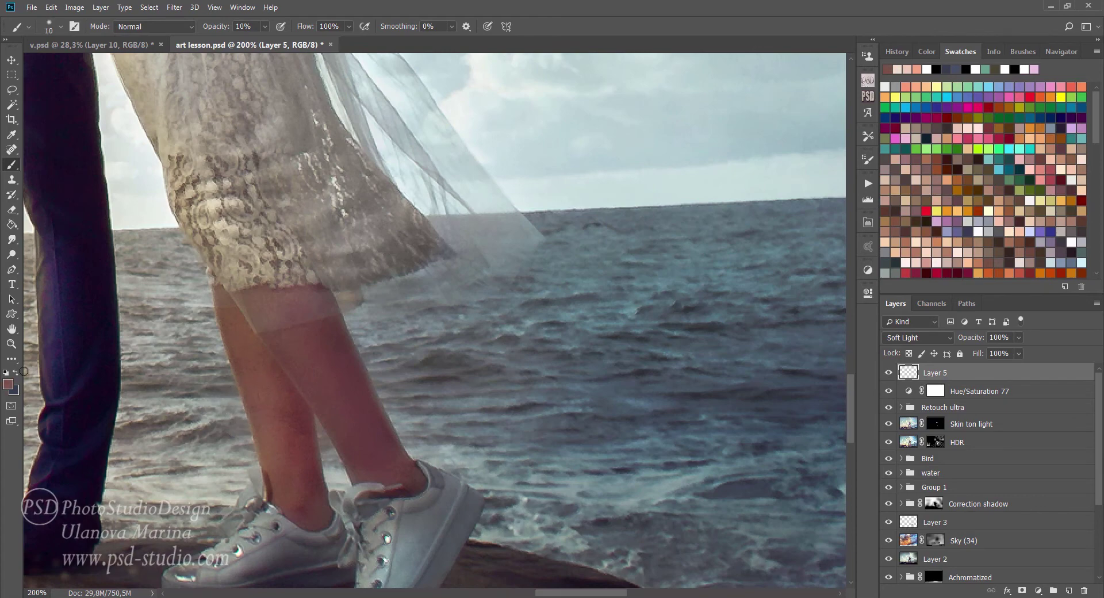
click(8, 384)
click(815, 368)
click(1004, 326)
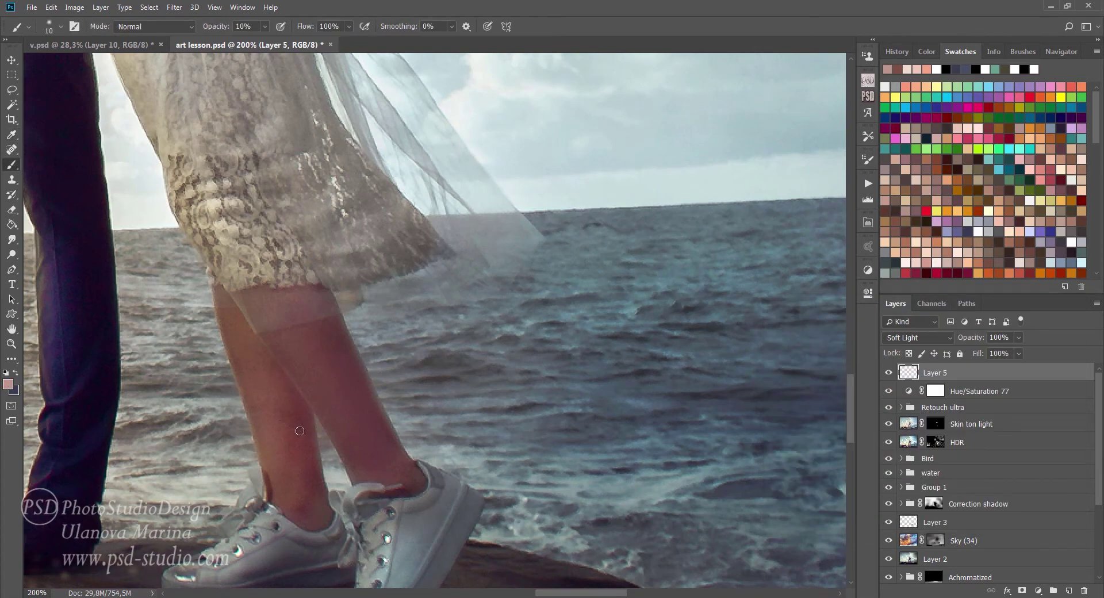
key(bracketright)
key(bracketright)
key(bracketright)
key(bracketleft)
ctrl+alt+click(451, 339)
ctrl+alt+click(450, 339)
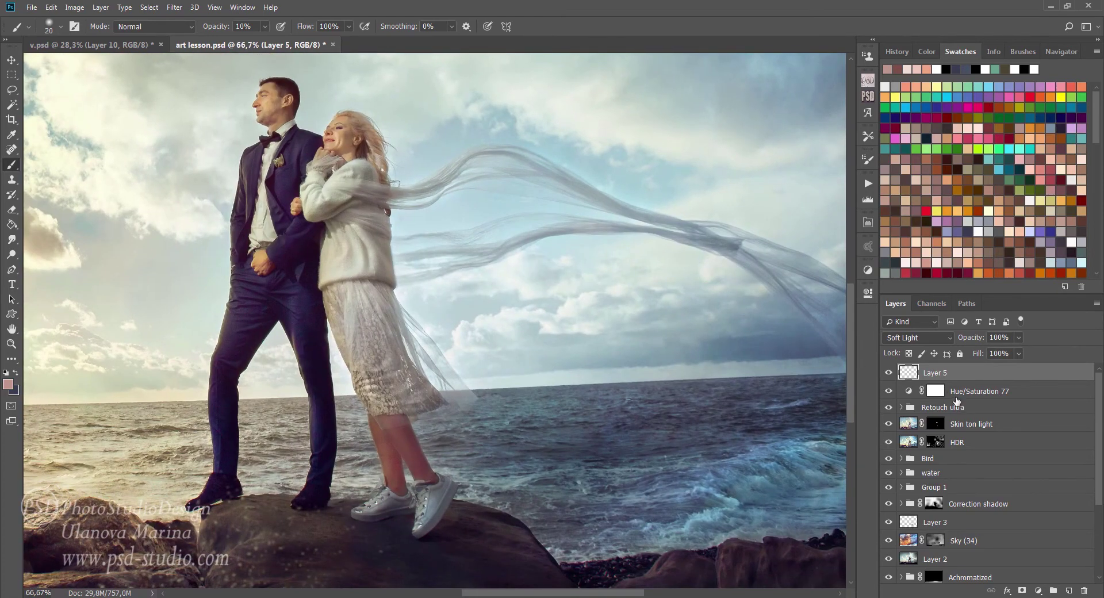
Change Hue/Saturation 77 to Saturation -14 and Hue -6.
double_click(909, 393)
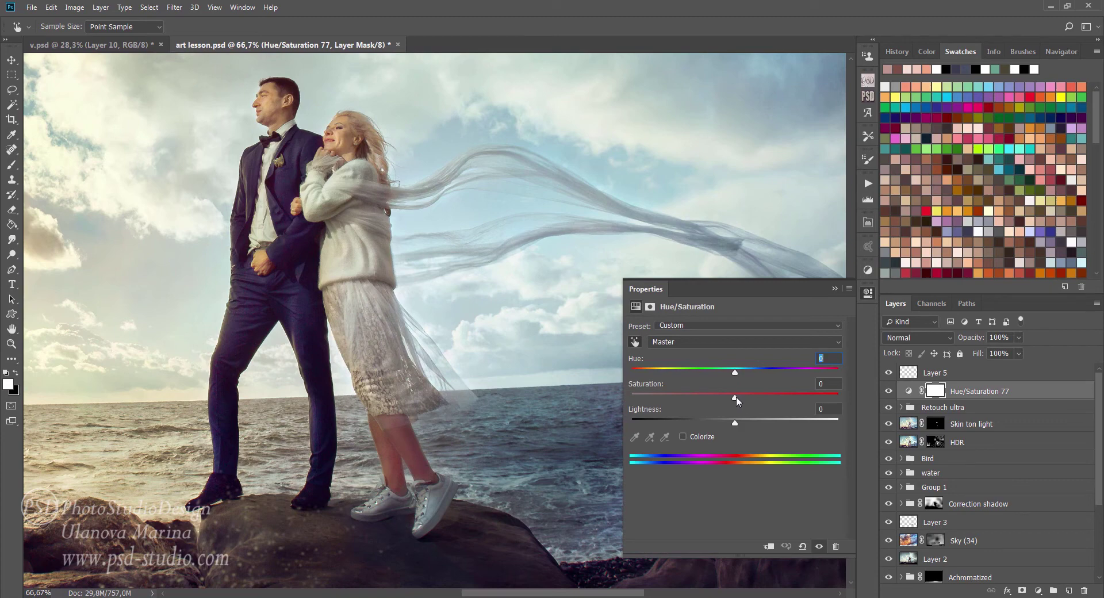
mouse_move(736, 396)
mouse_down()
mouse_move(718, 397)
mouse_move(737, 418)
mouse_up()
drag(726, 373, 736, 378)
click(869, 293)
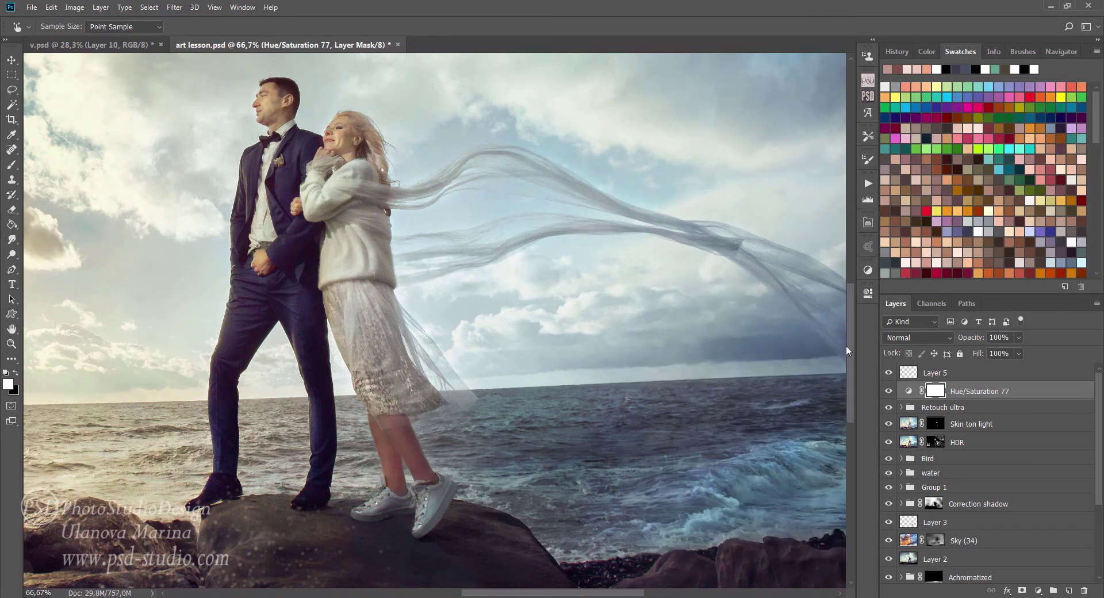
Invert the Hue/Saturation 77 mask to black and paint white over the woman's legs.
key(ctrl+i)
key(b)
key(x)
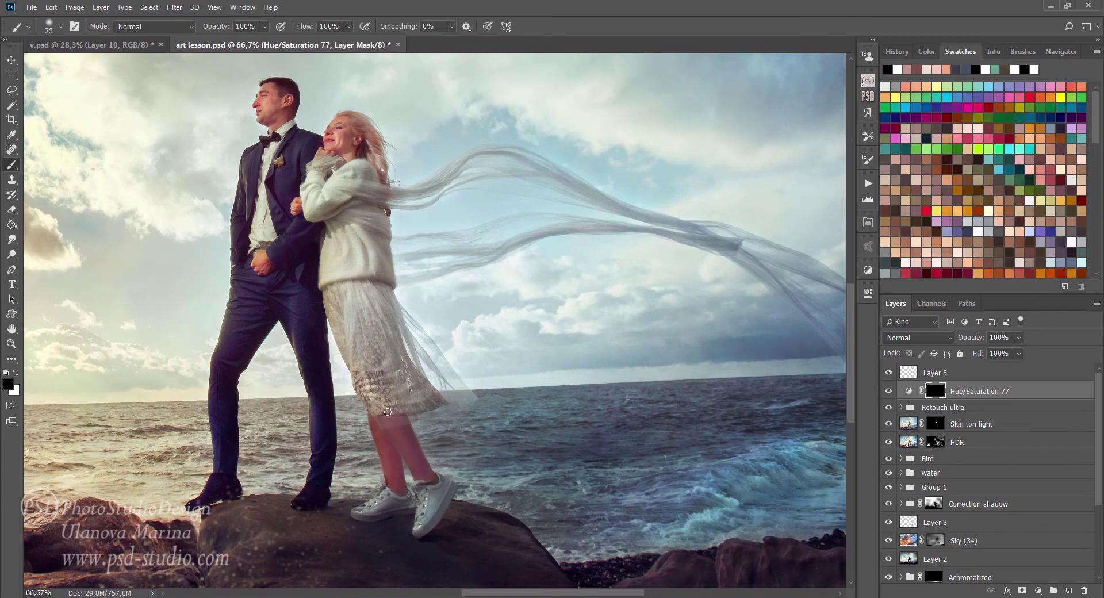
key(bracketright)
key(bracketright)
key(bracketright)
key(x)
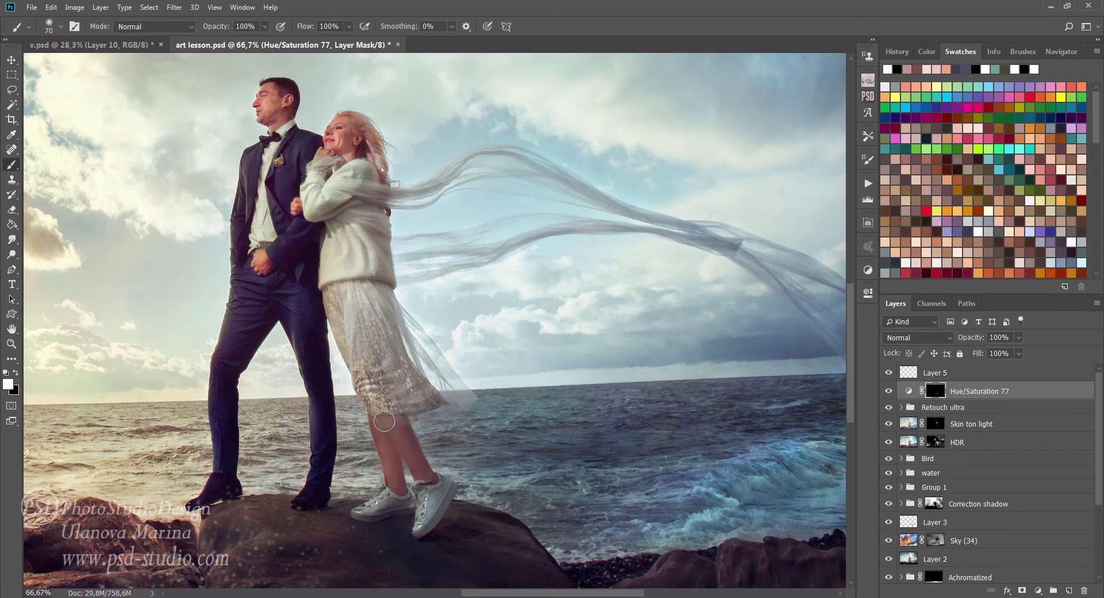
scroll(517, 354, down, 1)
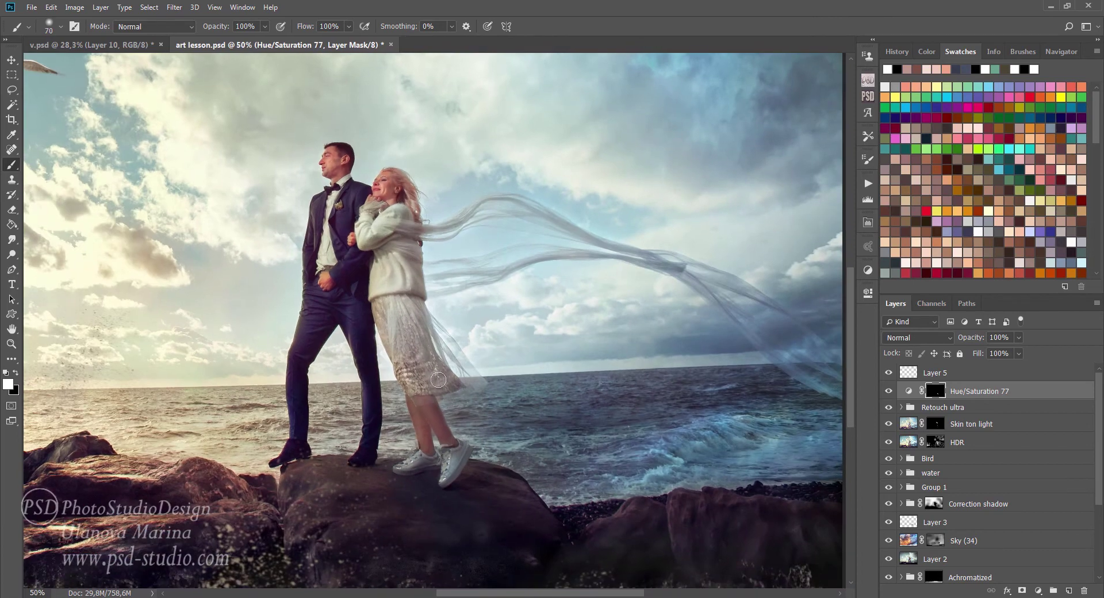
key(x)
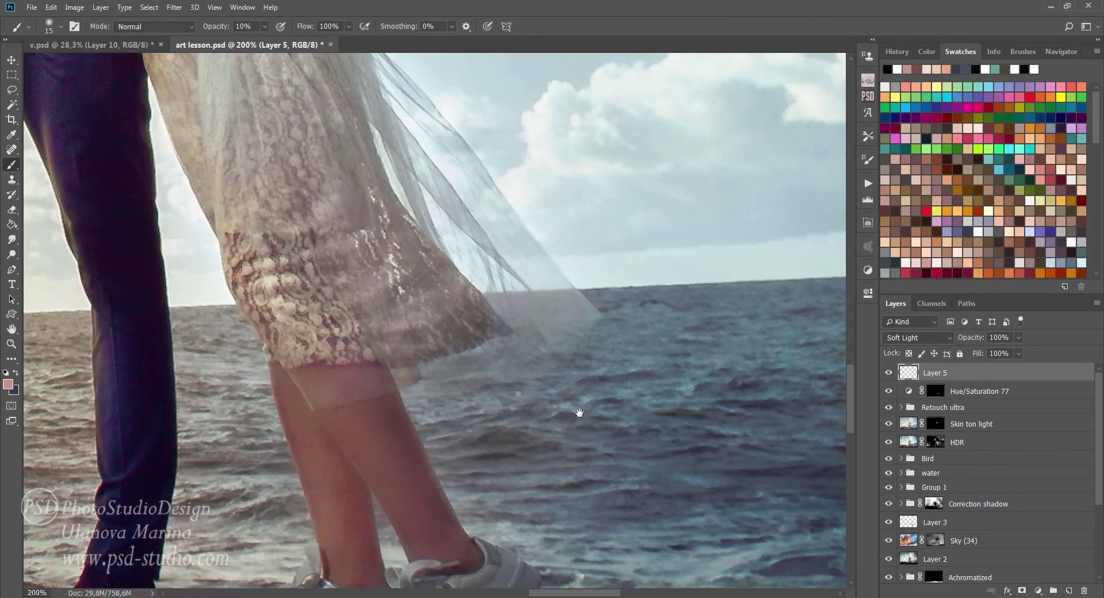
Paint faint skin tone on the woman's leg in new Layer 6 with a size-35 brush, then set brush opacity 3% and layer opacity 80%.
click(1068, 591)
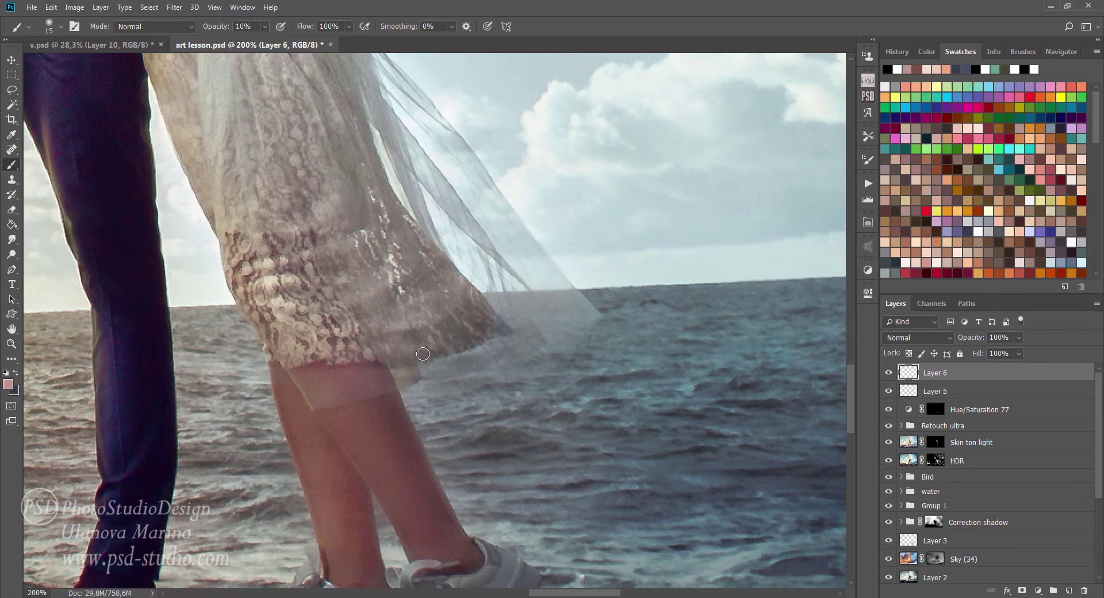
key(bracketright)
key(bracketright)
key(bracketright)
key(bracketright)
drag(306, 372, 445, 577)
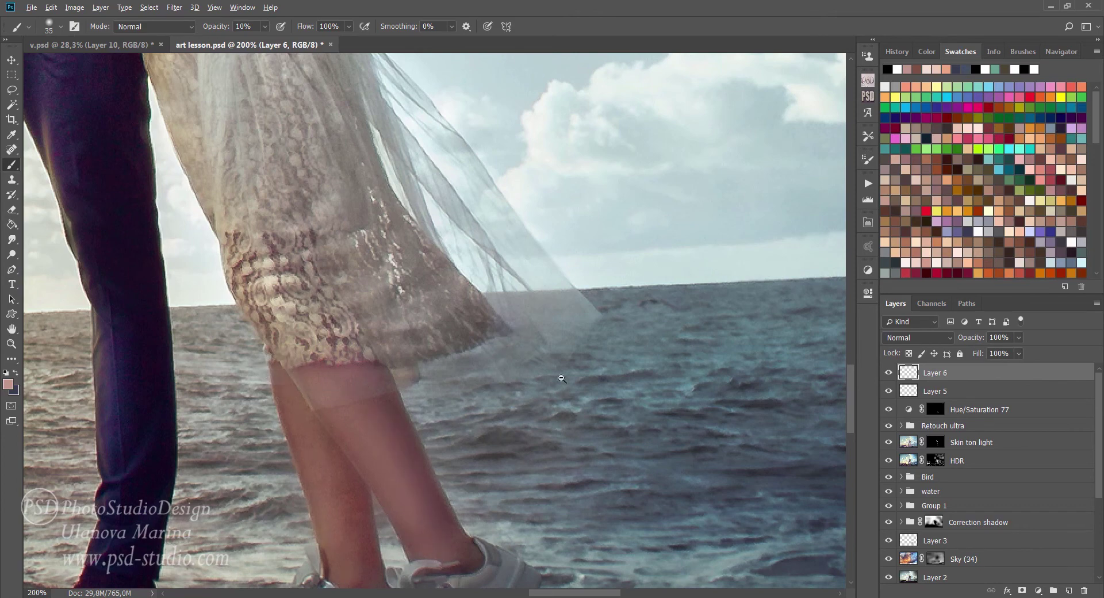
alt+click(567, 371)
alt+click(567, 371)
drag(619, 387, 599, 389)
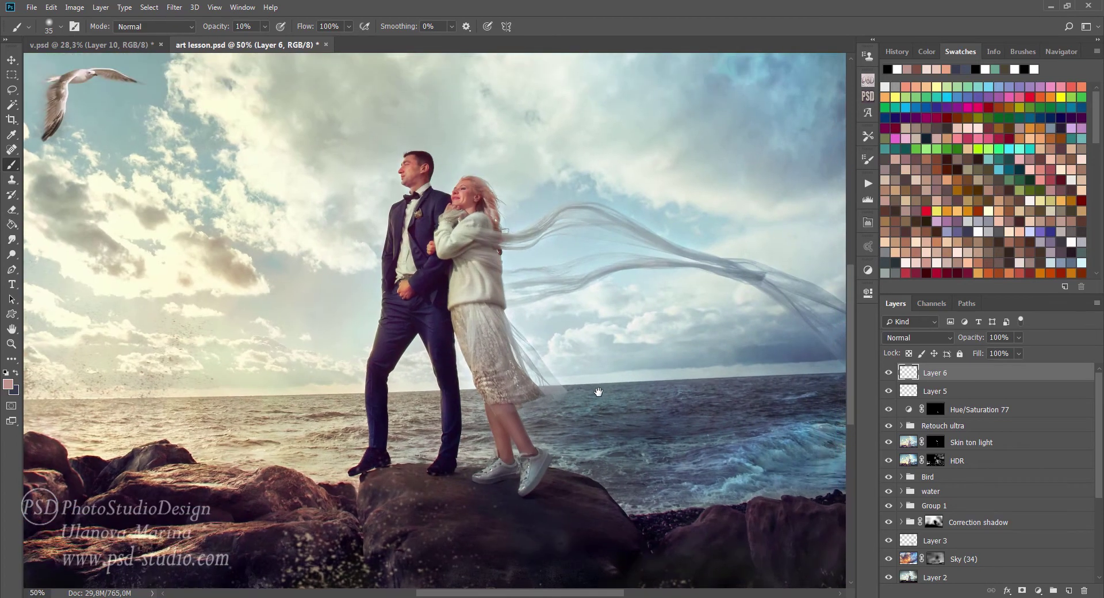
key(0)
key(3)
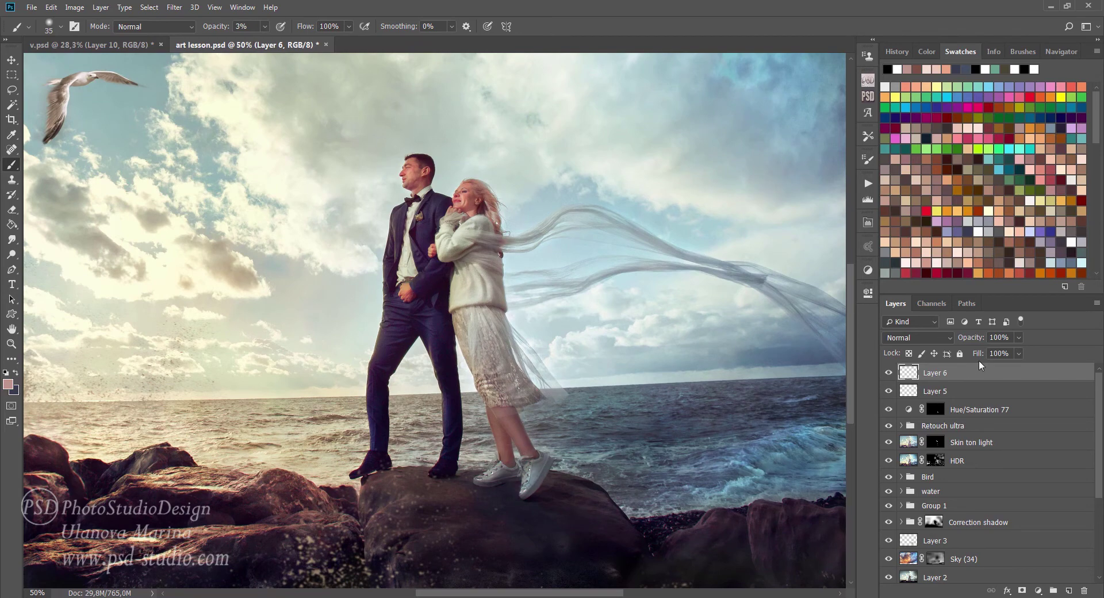
drag(975, 340, 963, 344)
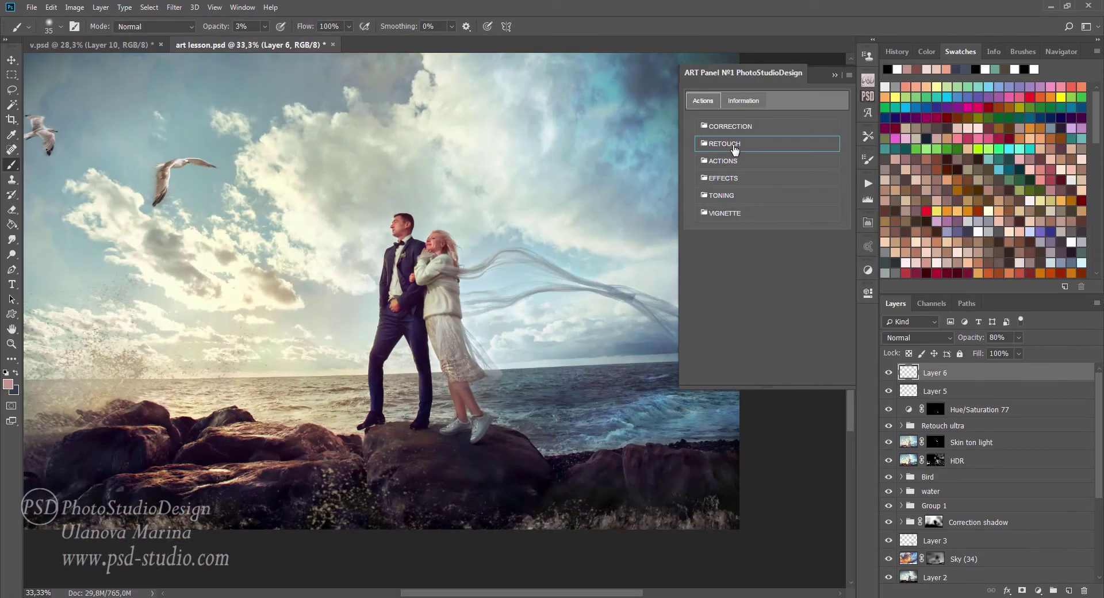
Run the SKIN TON 3 retouch action and compare Skin tint 3 on and off.
click(724, 144)
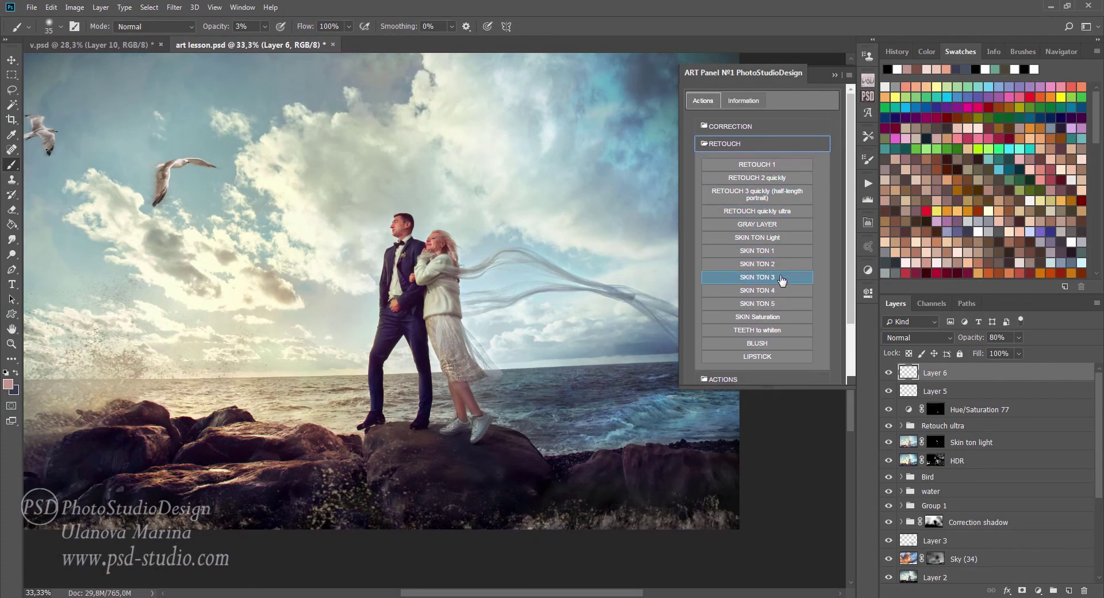
click(776, 278)
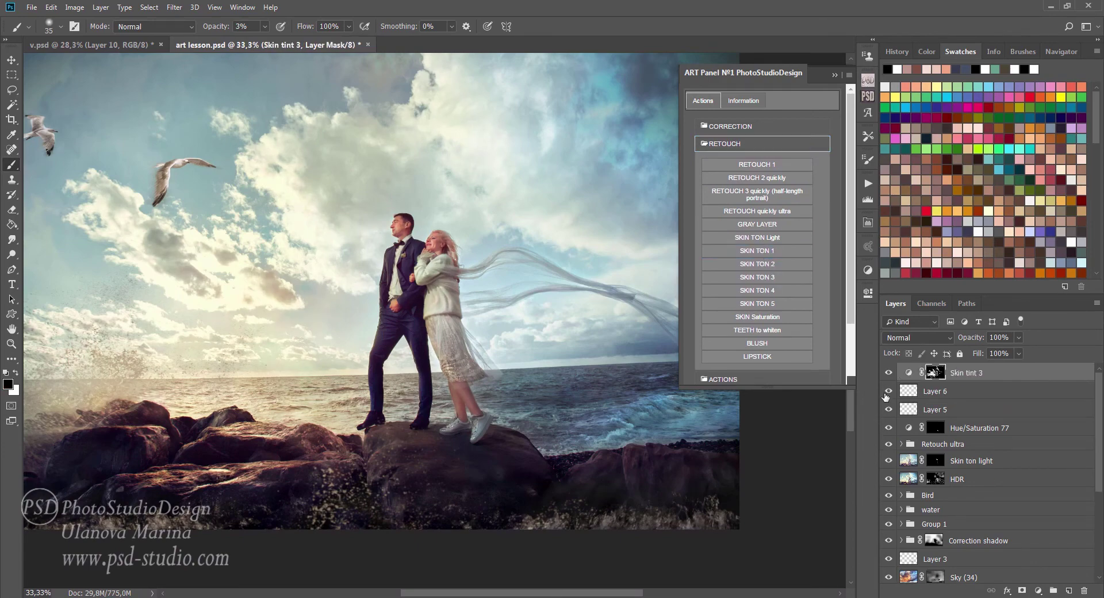
click(835, 75)
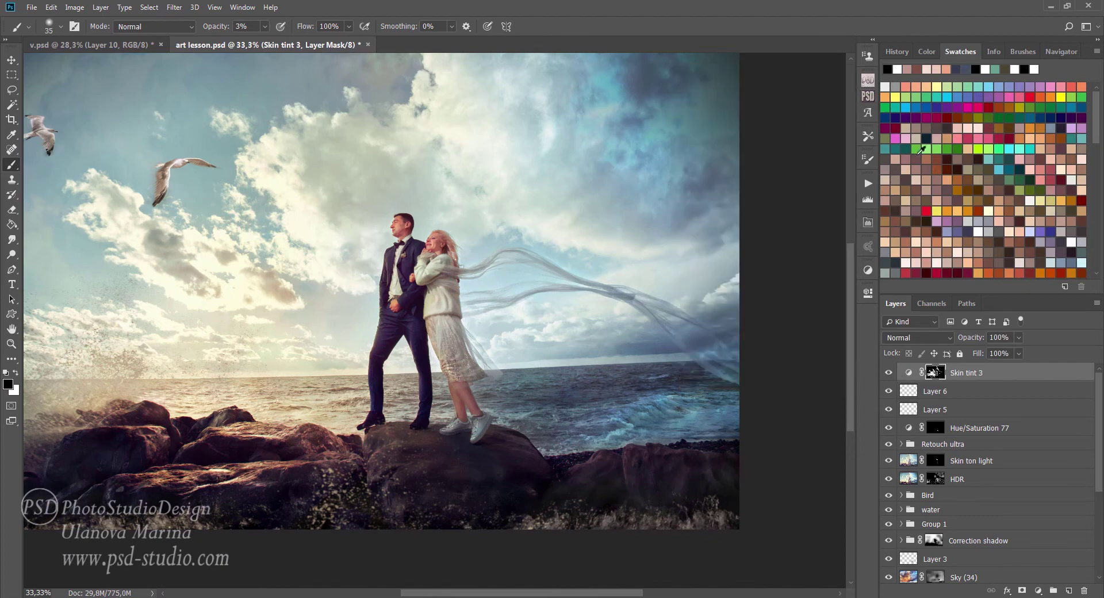
click(889, 372)
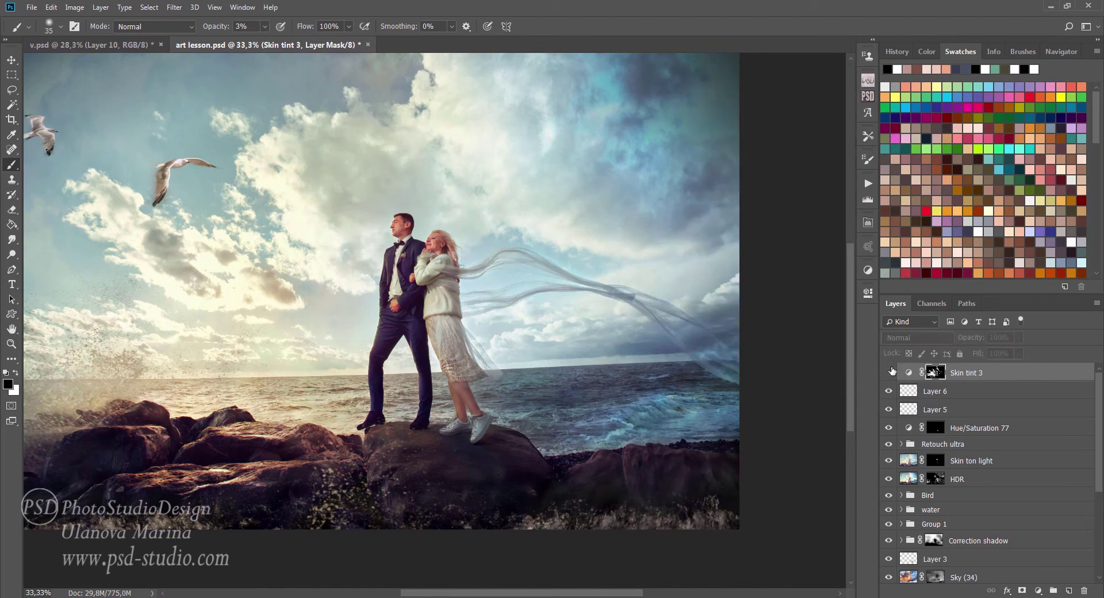
click(893, 371)
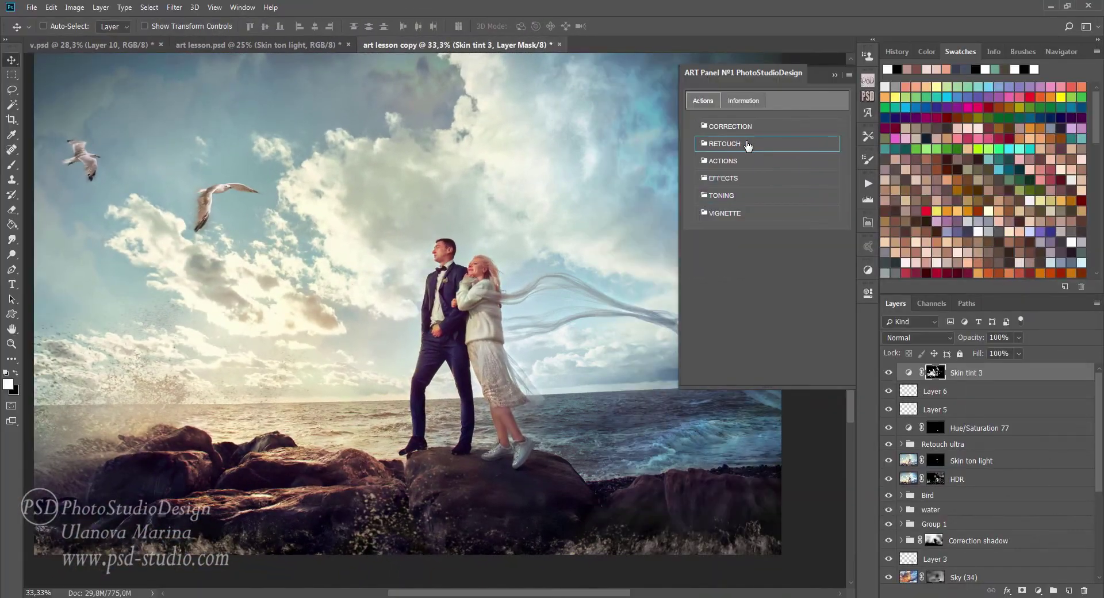
Run SKIN Saturation and paint the Desaturate mask over the woman's face.
click(748, 144)
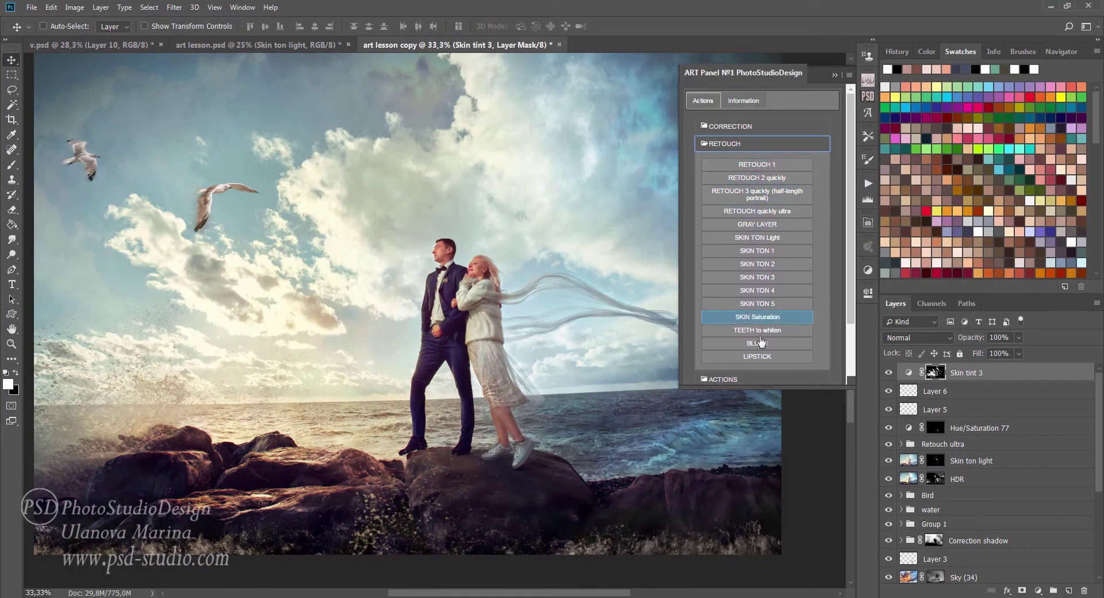
click(761, 318)
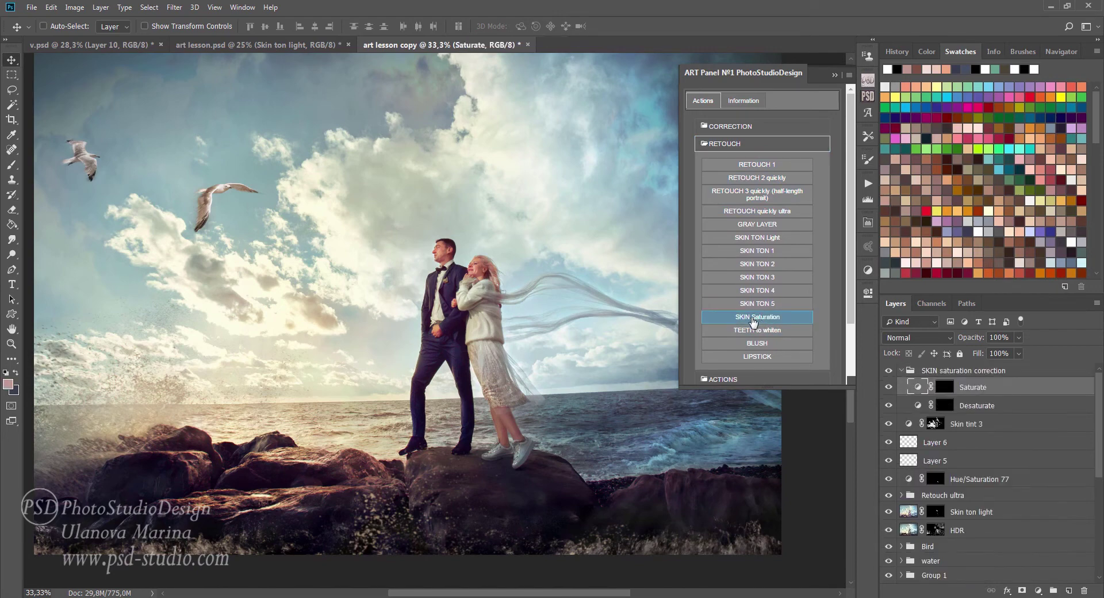
click(835, 76)
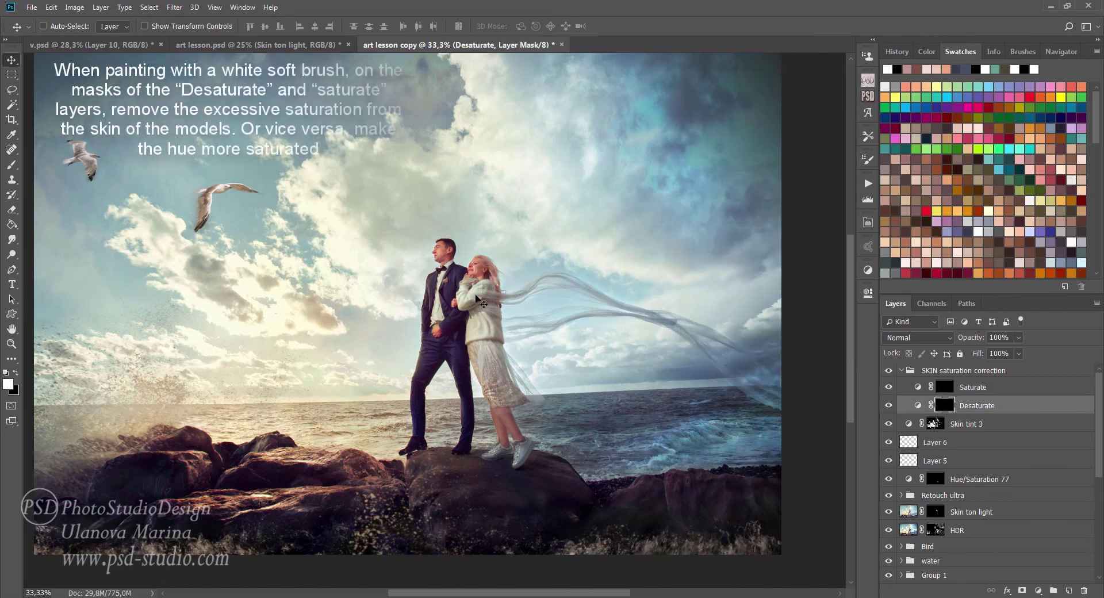
key(b)
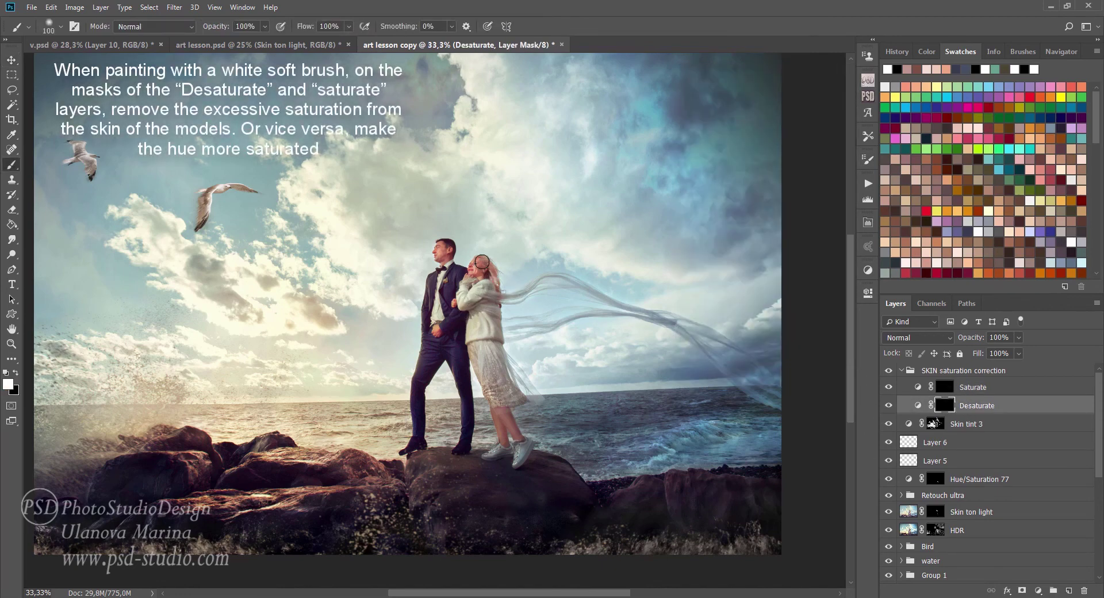
drag(482, 258, 480, 270)
Set the Desaturate adjustment's Reds saturation to -21.
click(919, 405)
double_click(919, 405)
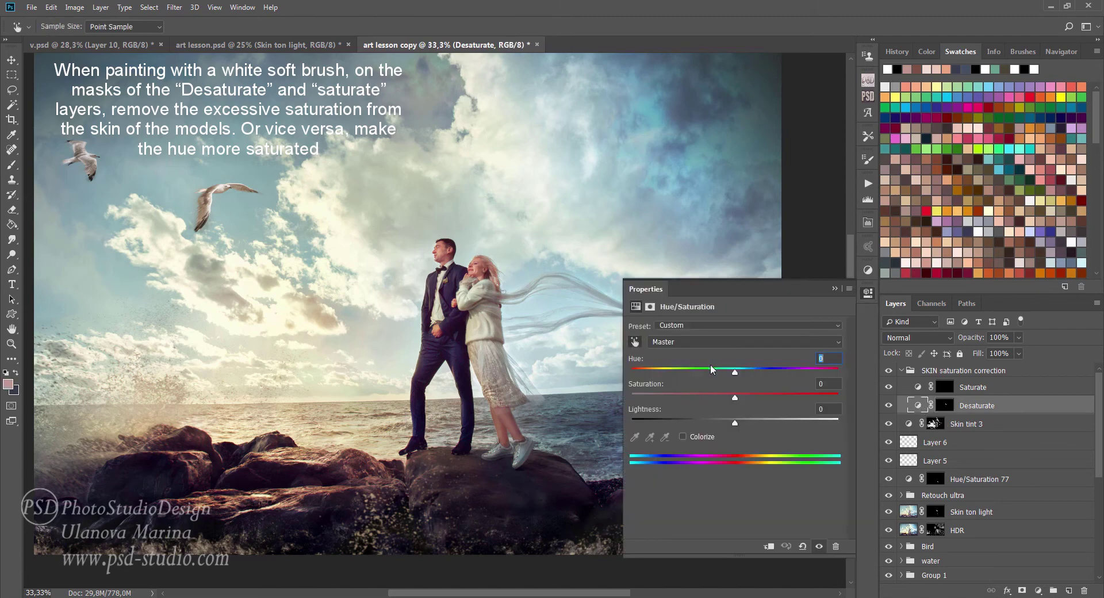
click(727, 342)
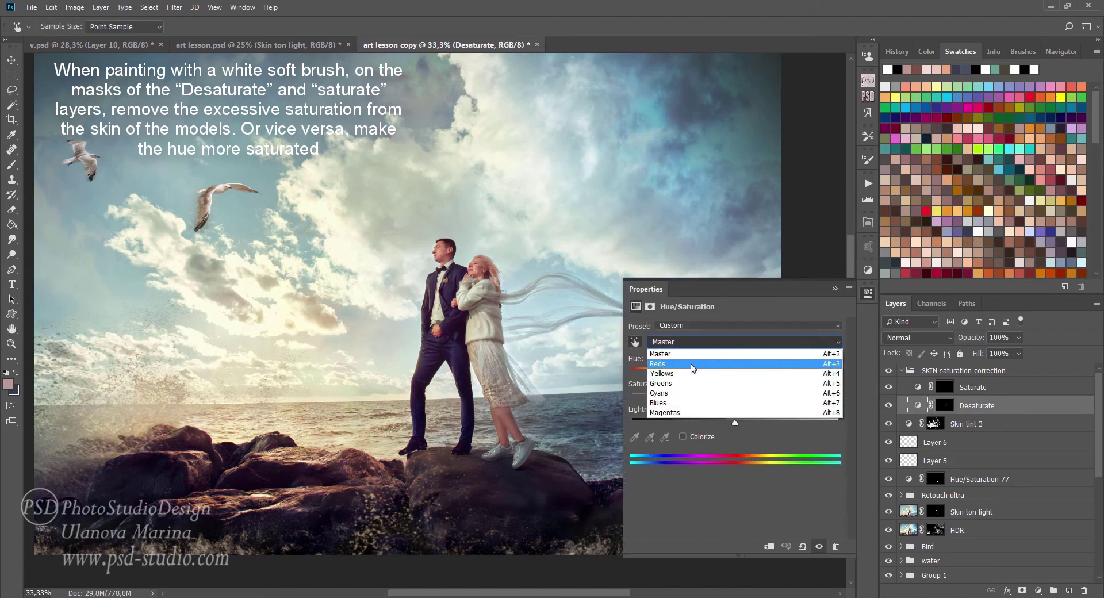
click(719, 360)
mouse_move(723, 398)
mouse_down()
mouse_move(714, 398)
mouse_move(738, 374)
mouse_up()
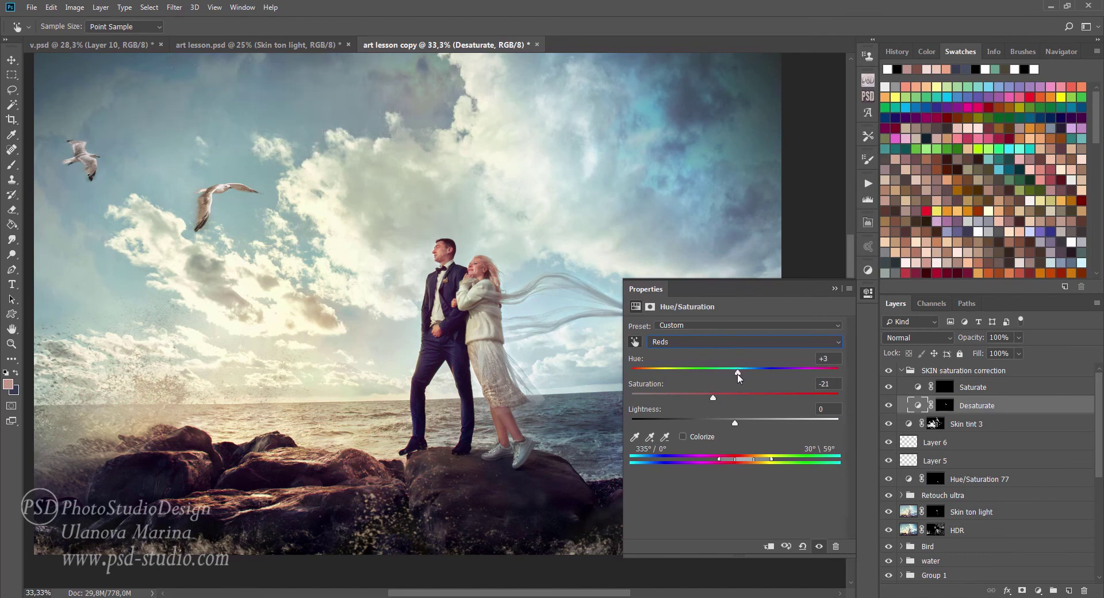
click(835, 288)
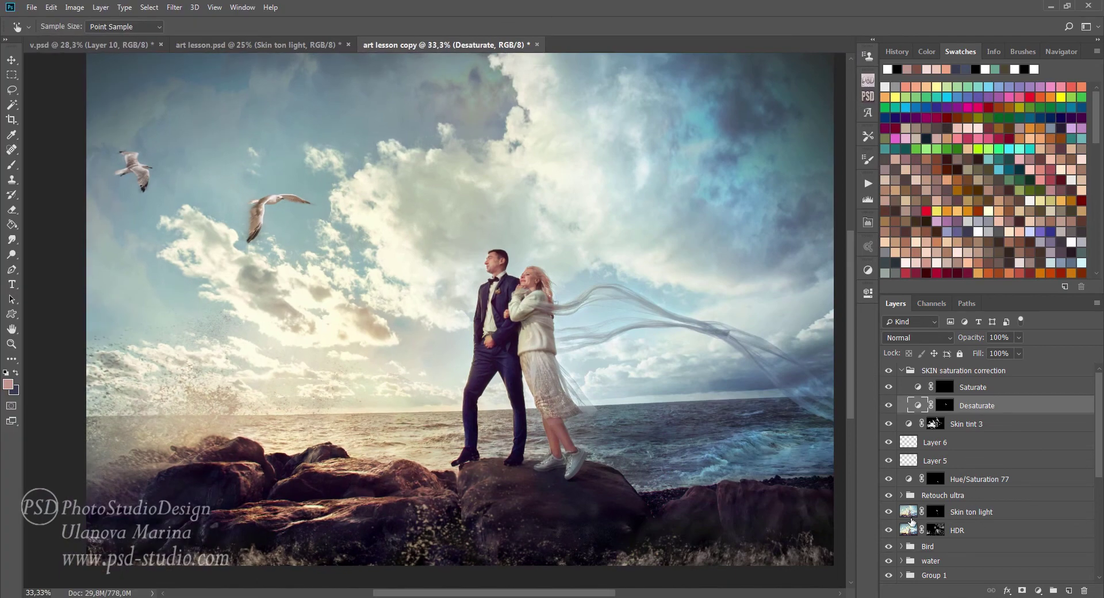
Compare Skin ton light on and off, then set its opacity to 80%.
click(886, 512)
click(888, 512)
click(972, 511)
key(b)
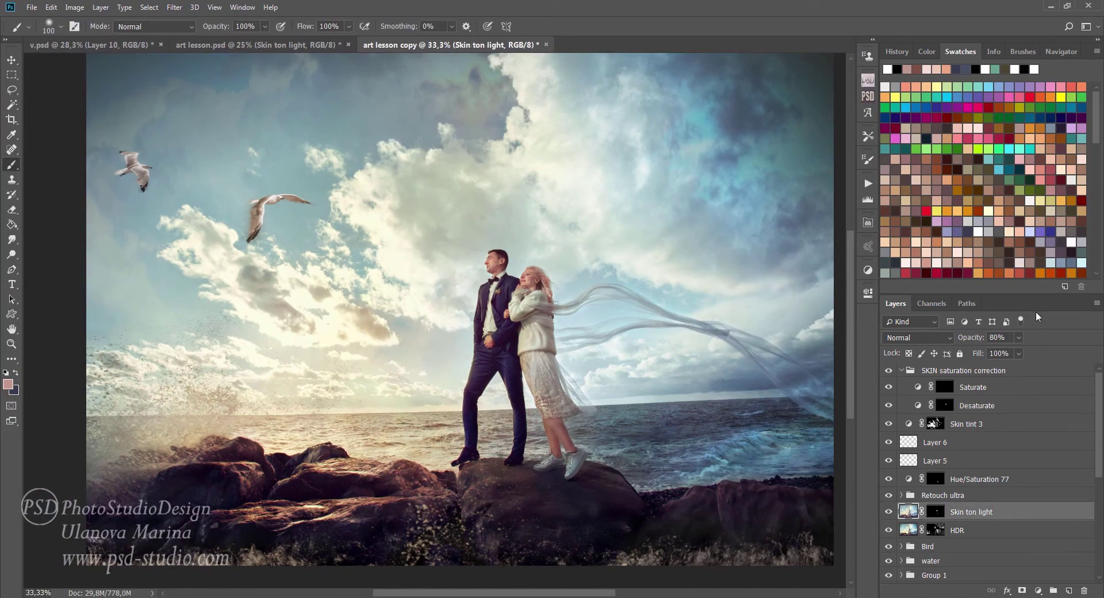
click(1019, 338)
drag(1029, 352, 1009, 354)
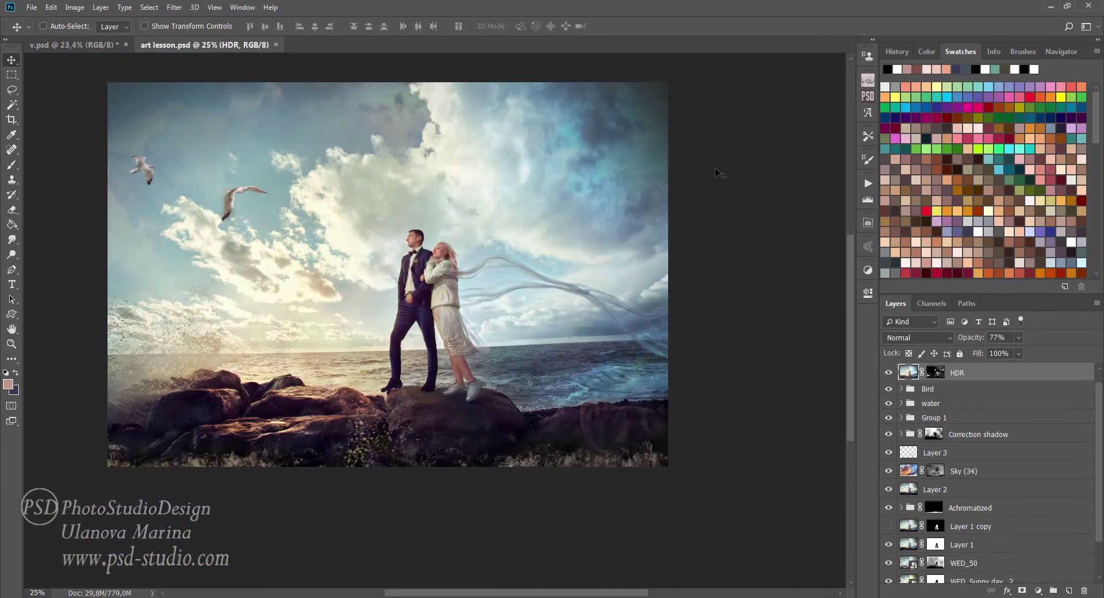
Run the AIR TONING action from the ART Panel effects list, then stop it.
click(868, 96)
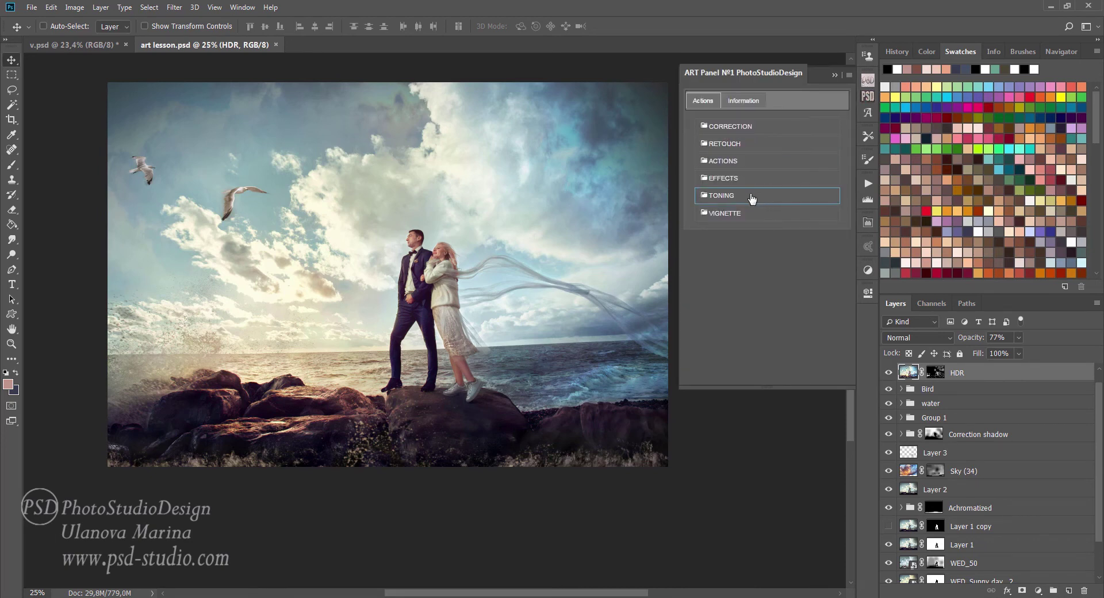
click(746, 179)
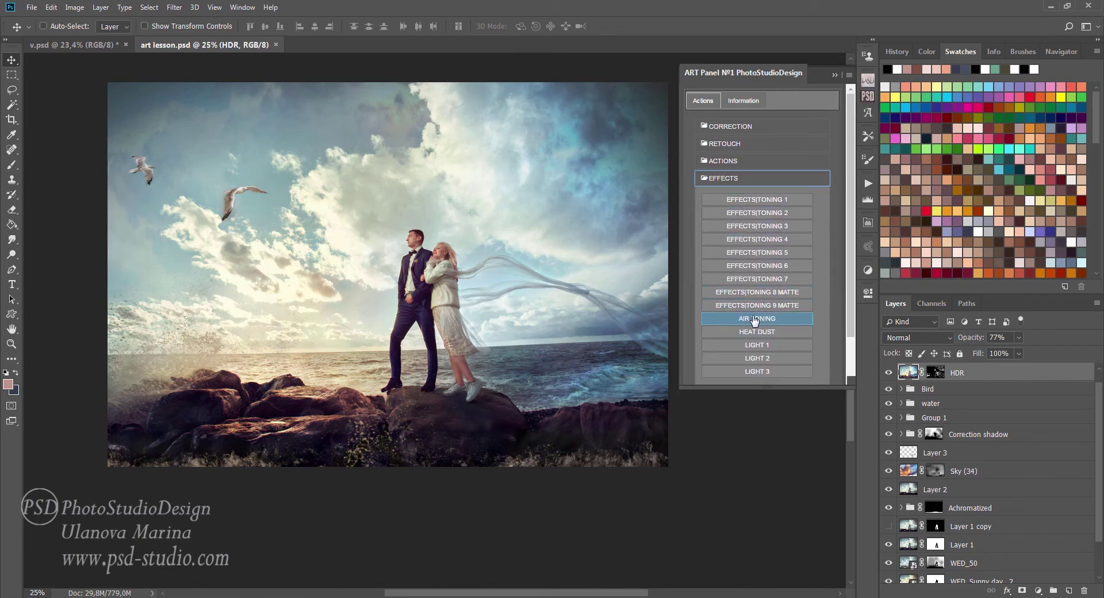
click(756, 320)
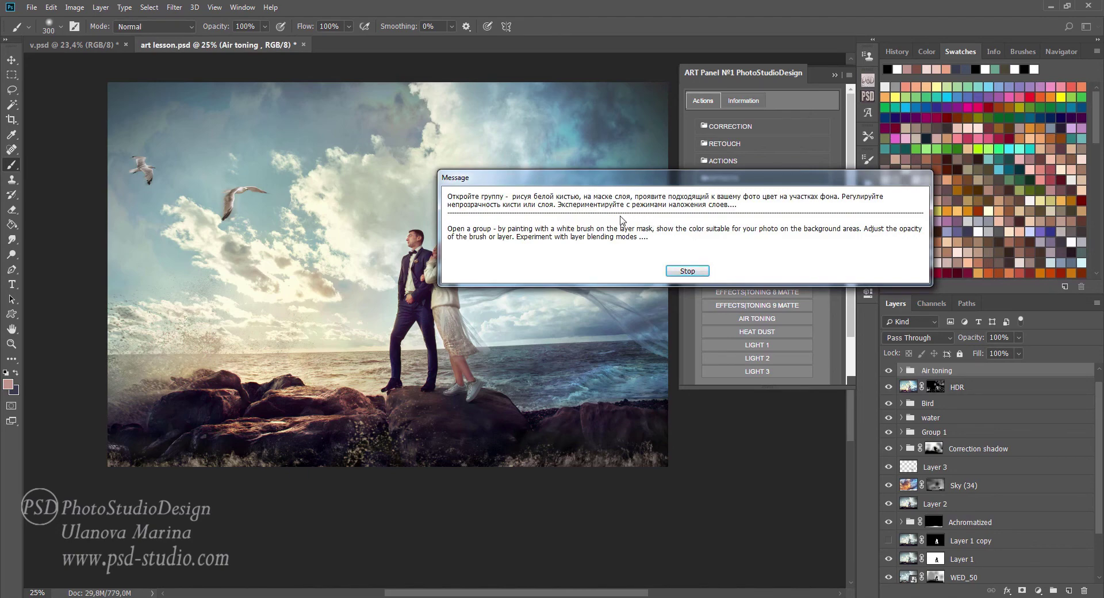
click(694, 273)
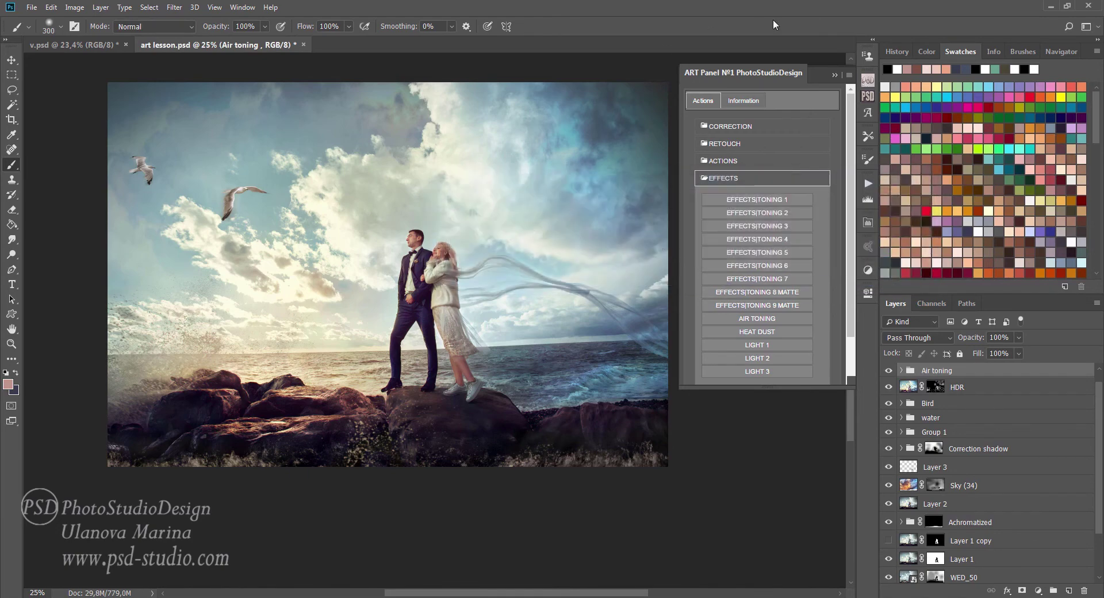
click(834, 75)
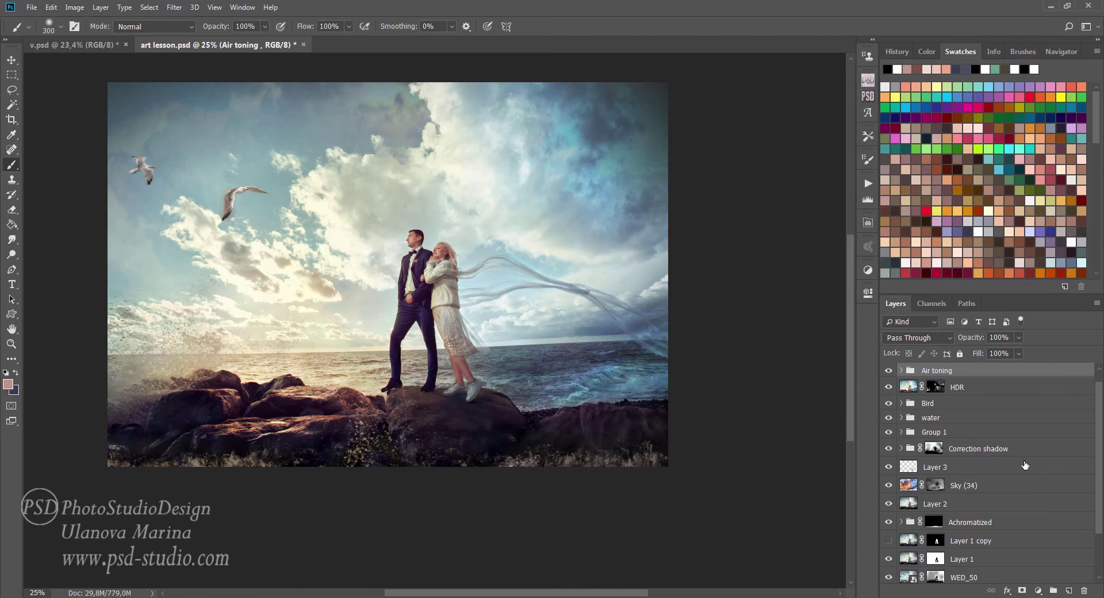
Paint white on the Air toning 8 mask over the left surf and rocks.
click(902, 371)
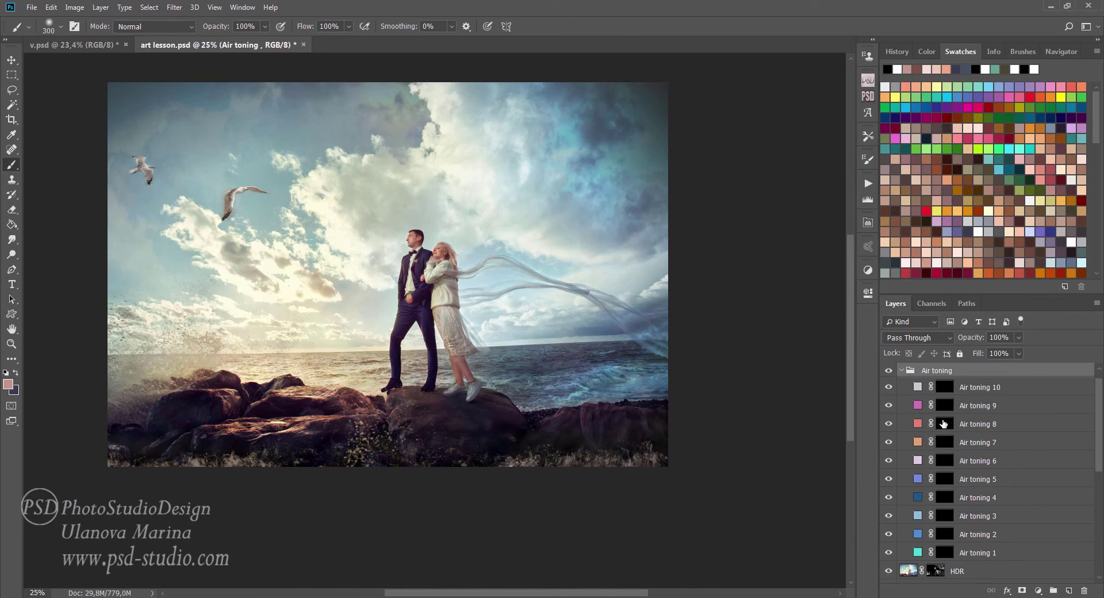
click(943, 424)
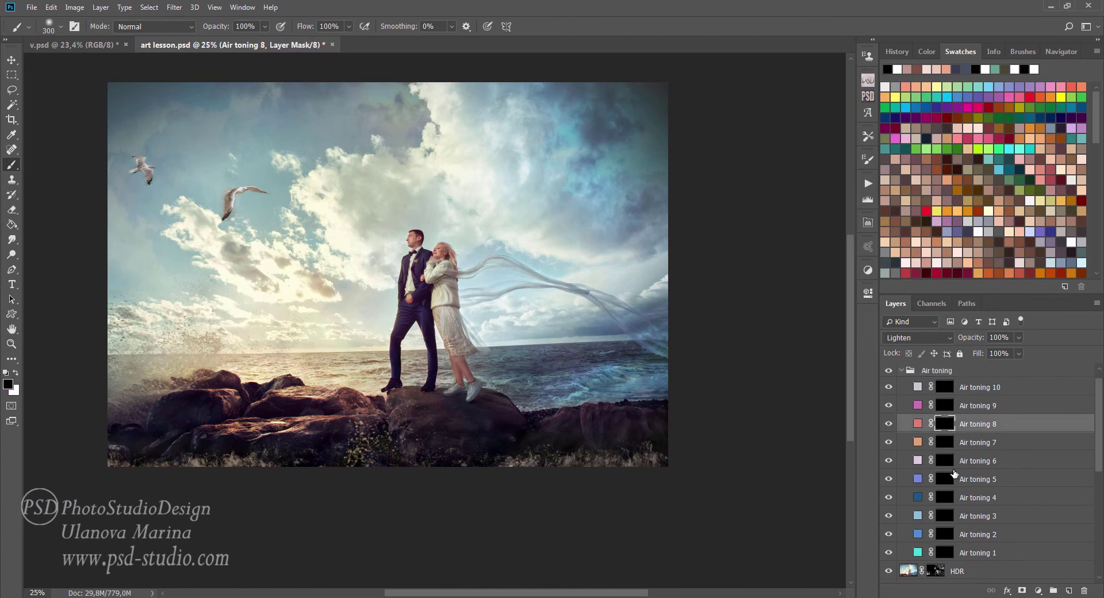
key(x)
key(bracketright)
key(bracketright)
key(bracketright)
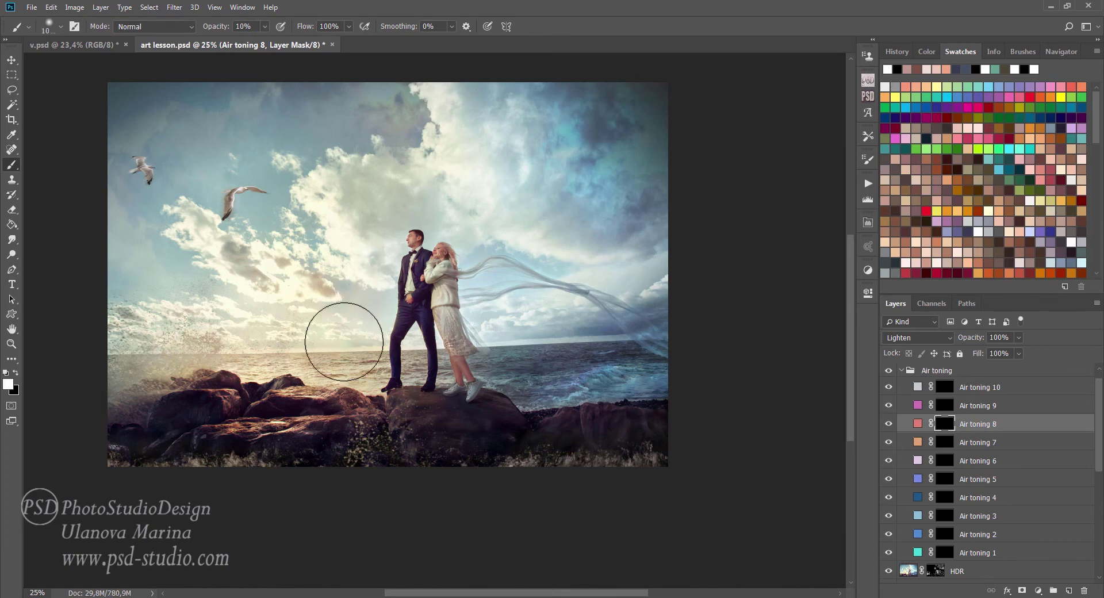
key(bracketright)
key(bracketright)
key(bracketright)
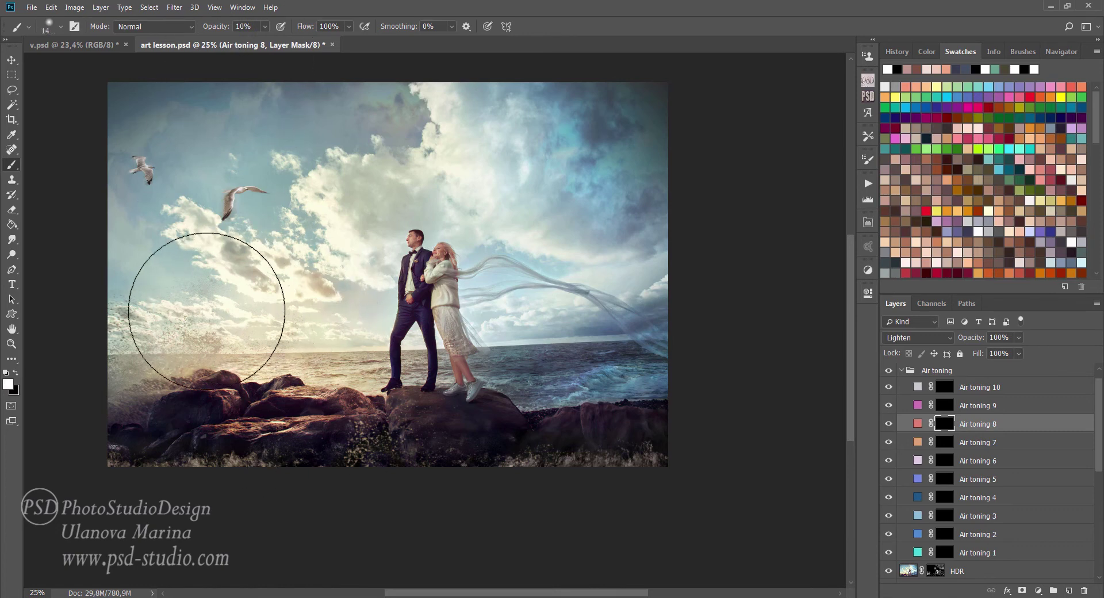
mouse_move(209, 308)
mouse_down()
mouse_move(192, 357)
mouse_move(452, 413)
mouse_up()
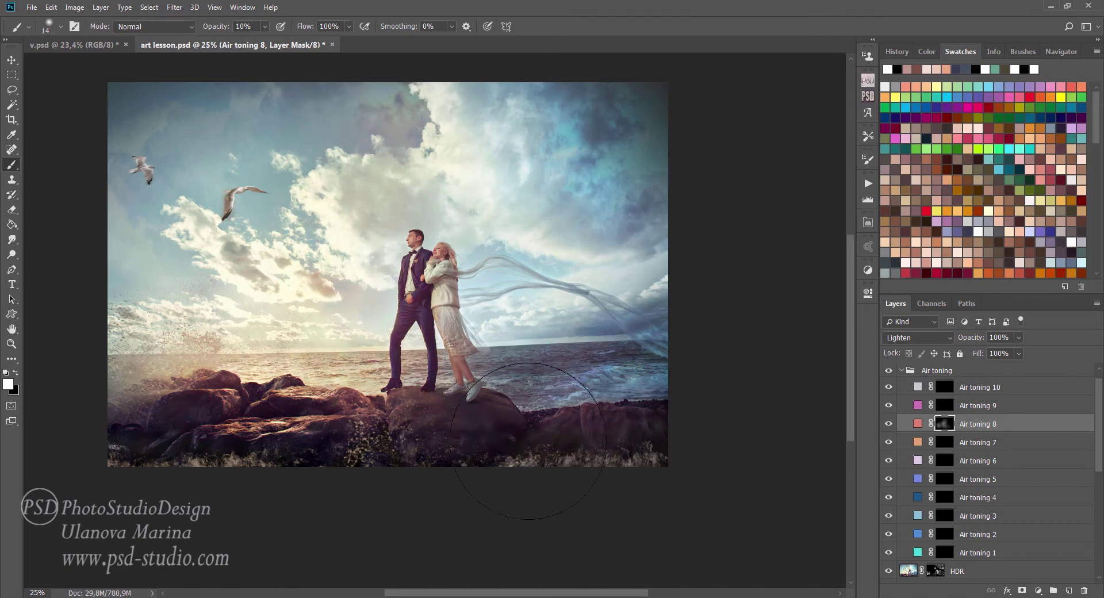
key(x)
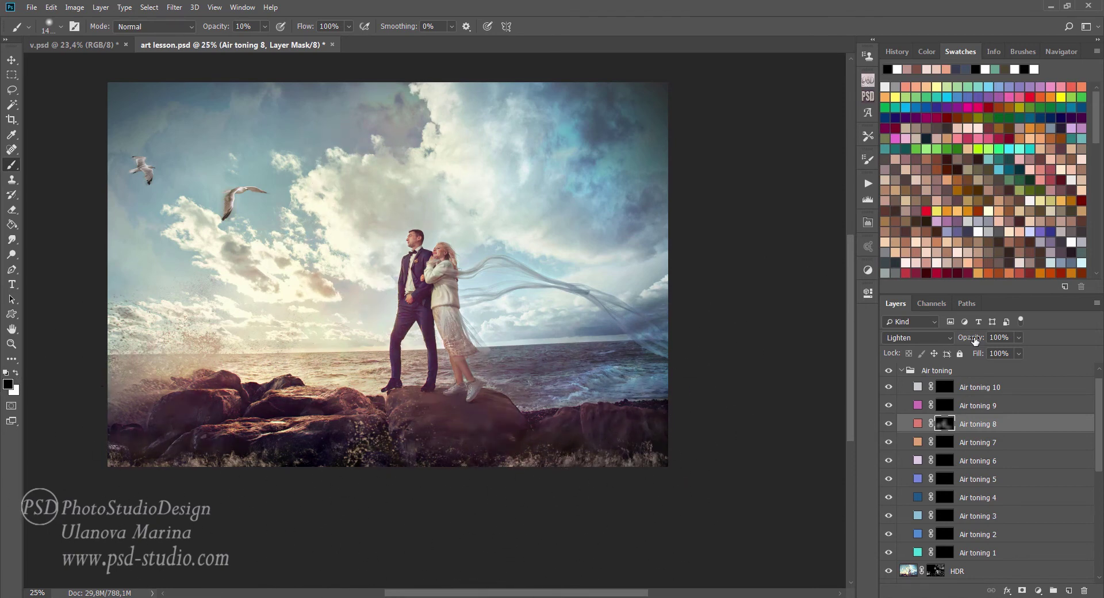
Try Screen and Overlay blending on Air toning 8, then keep it on Lighten.
click(919, 338)
click(909, 118)
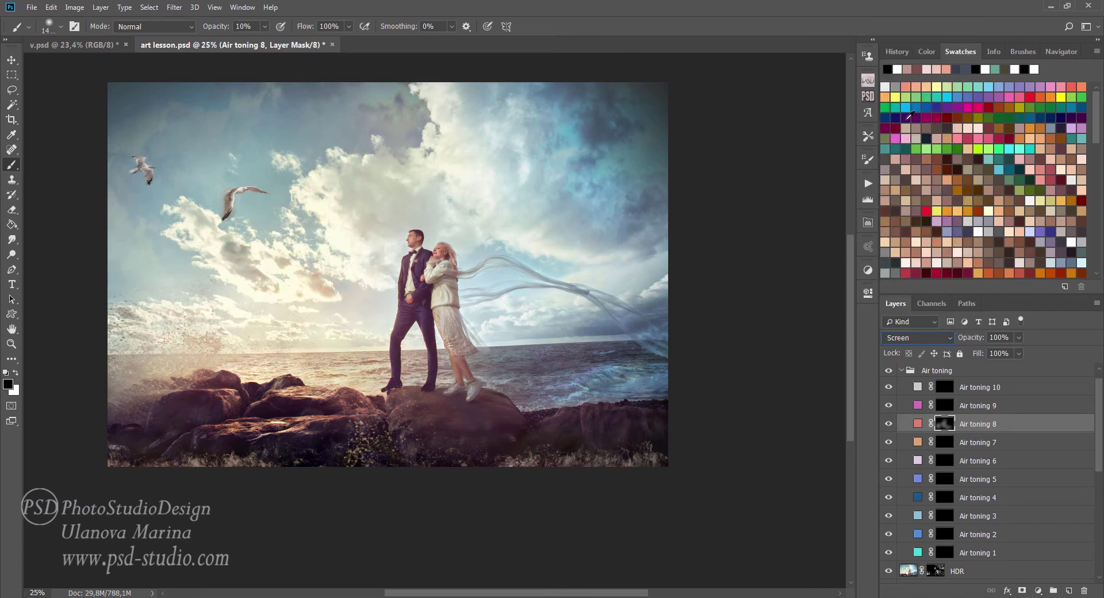
click(919, 337)
click(913, 166)
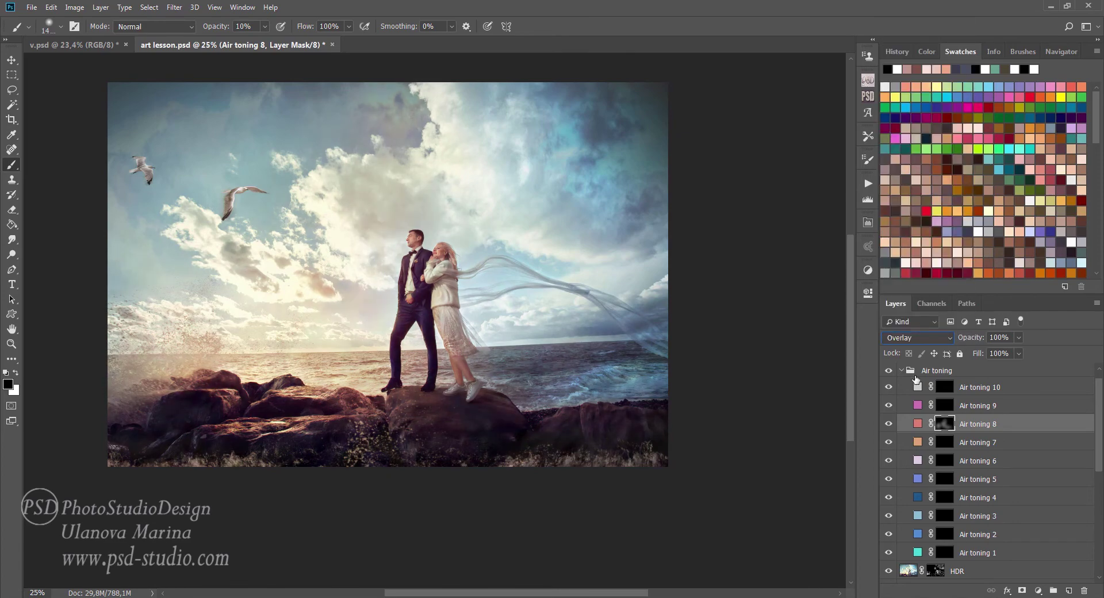
click(918, 338)
click(908, 108)
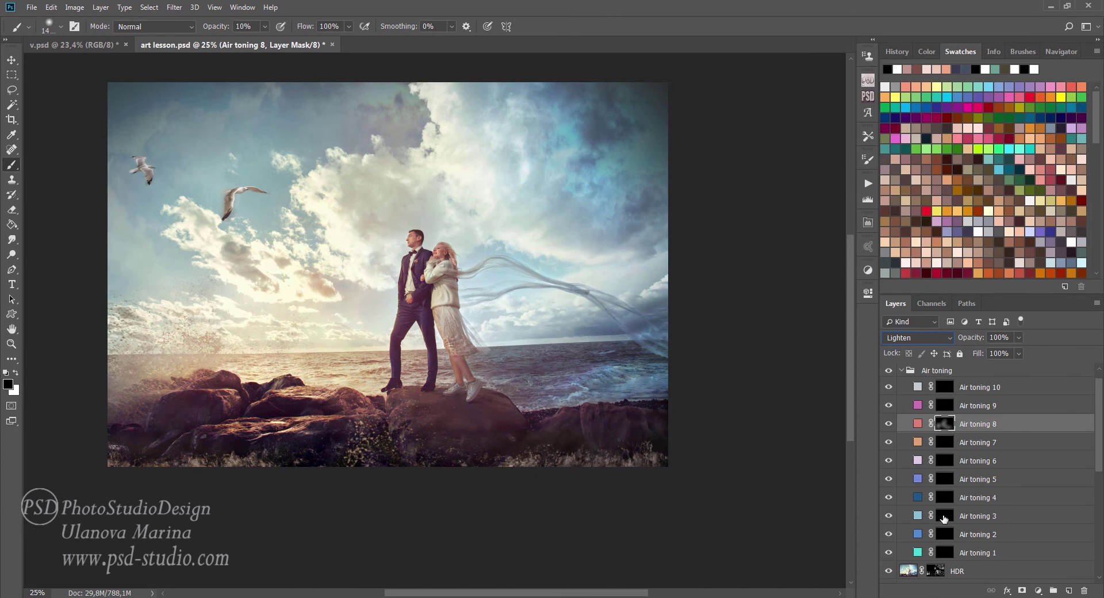
Paint Air toning 3 over the lower rocks and left sky, and Air toning 1 over the left sky.
click(944, 518)
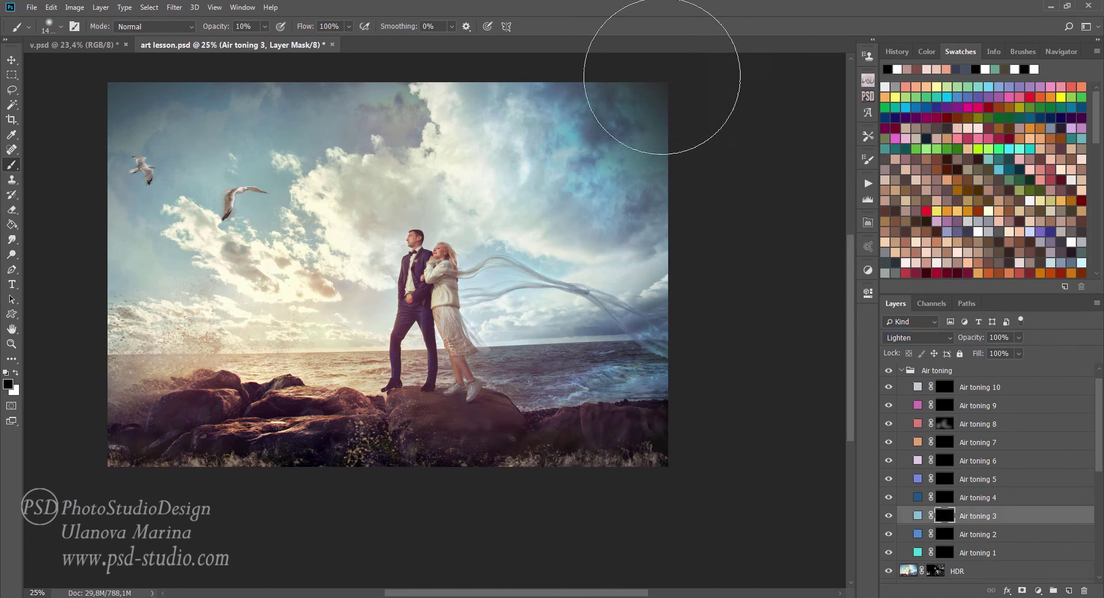
key(bracketleft)
key(bracketleft)
key(bracketleft)
key(x)
drag(615, 489, 437, 489)
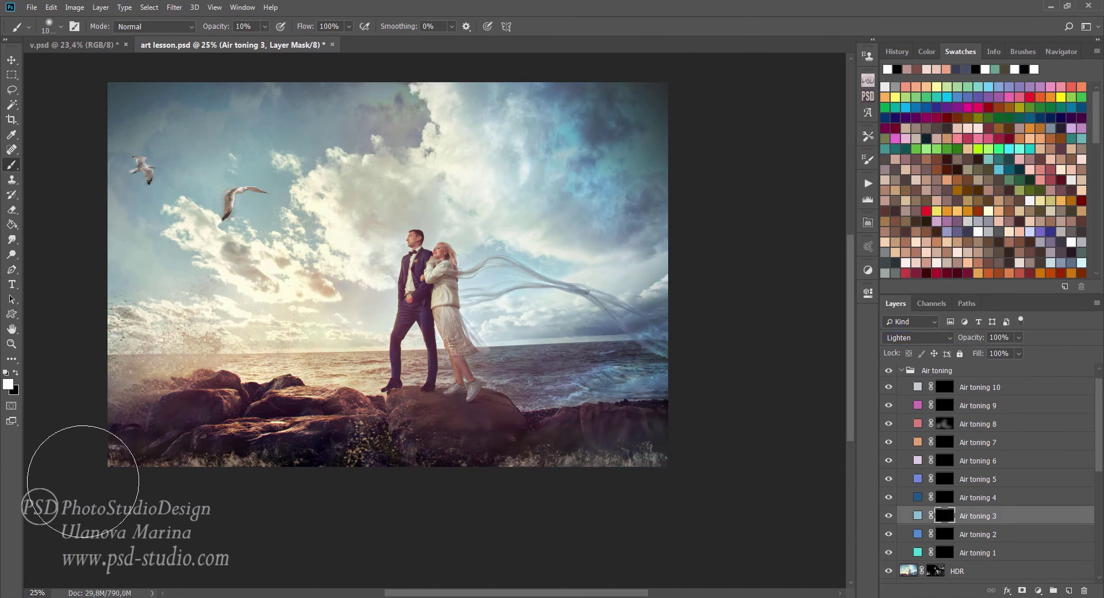
drag(123, 259, 267, 270)
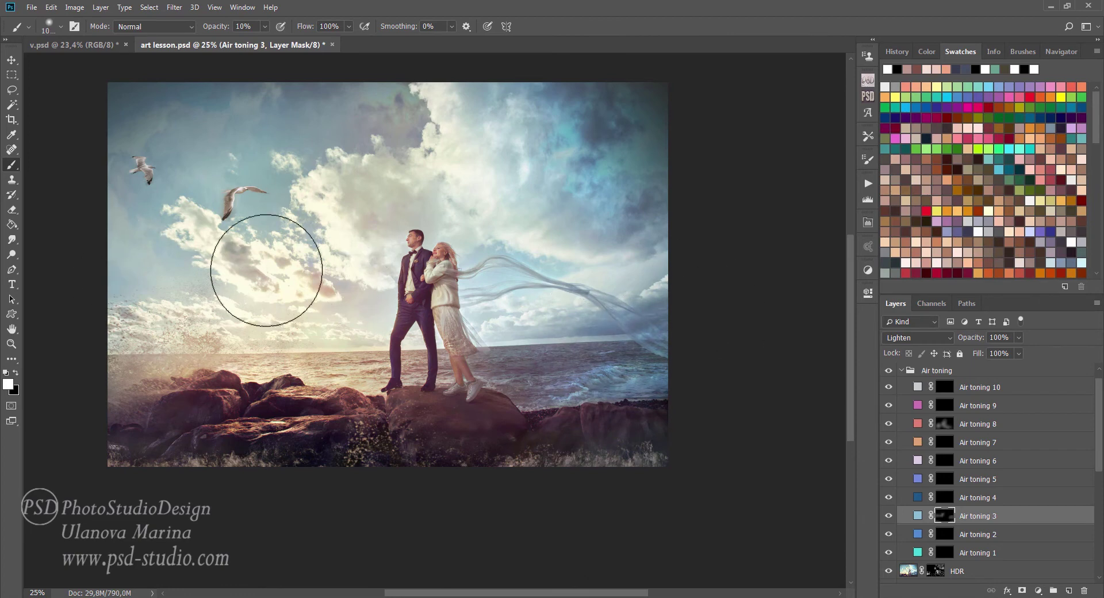
click(944, 552)
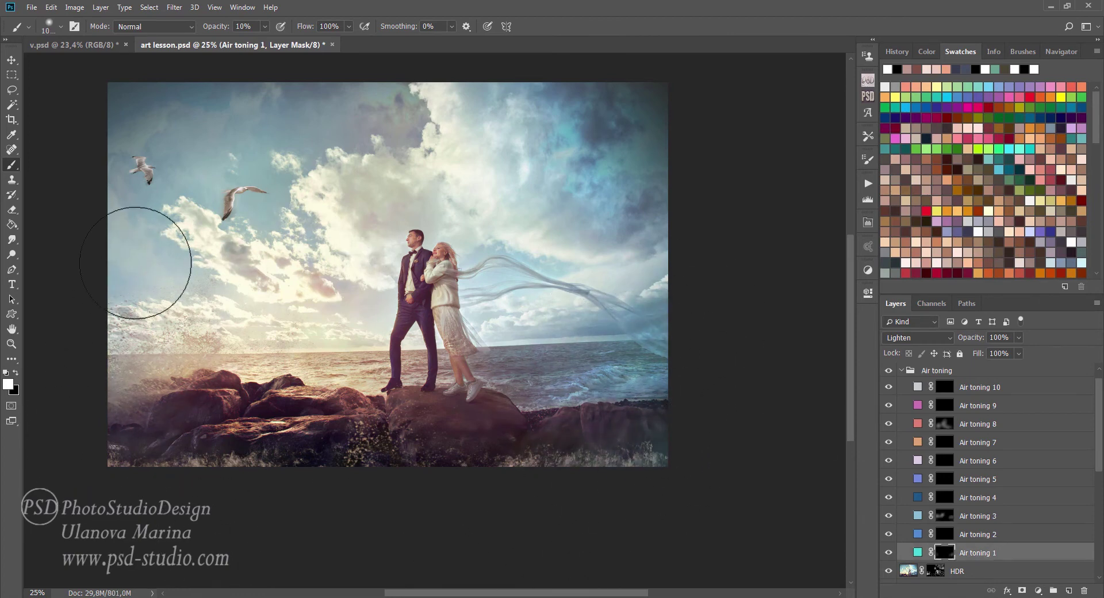
drag(370, 320, 407, 424)
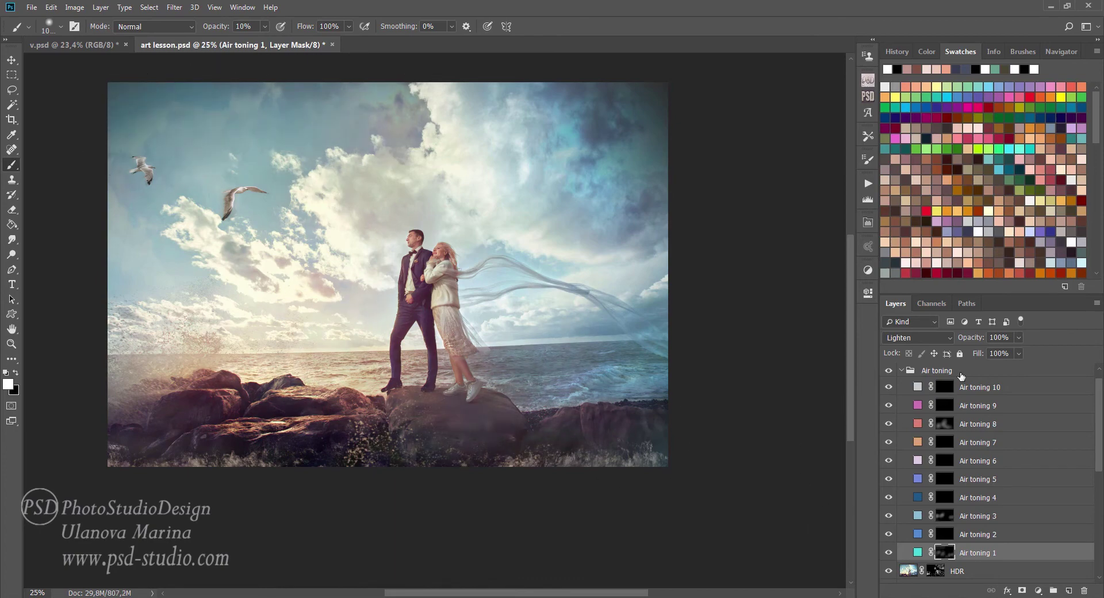
Mask the Air toning group and fill the couple's selection black.
click(961, 373)
click(902, 370)
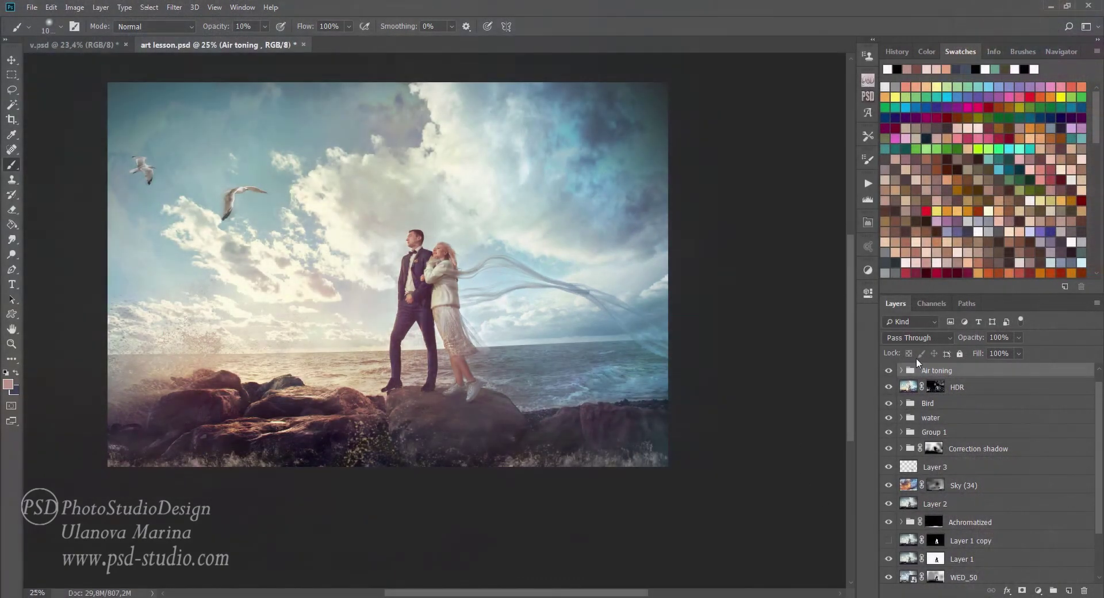
click(1022, 591)
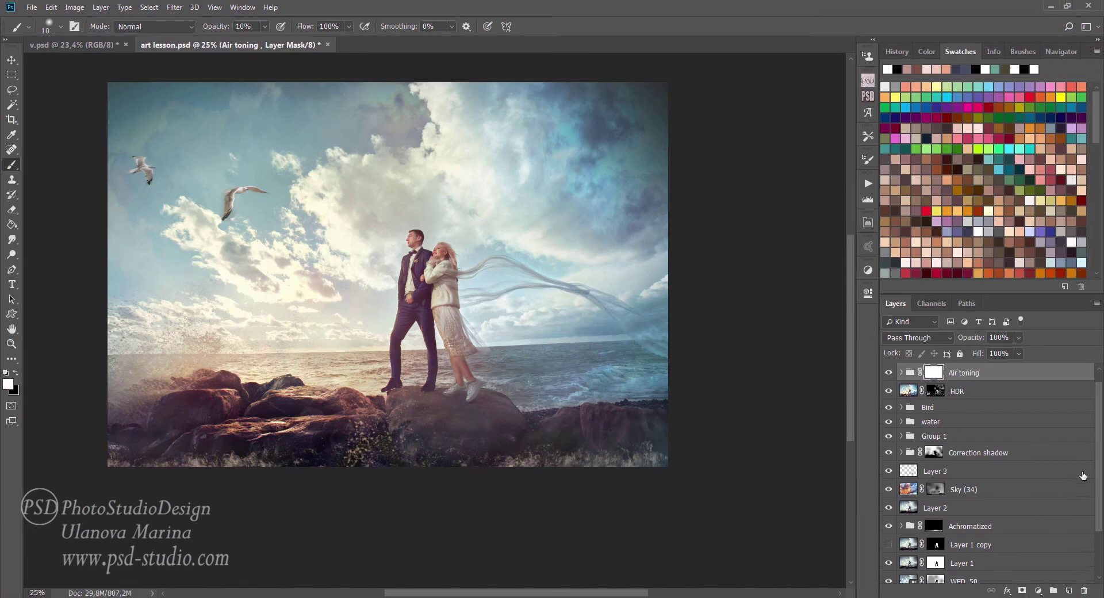
ctrl+click(936, 545)
click(12, 224)
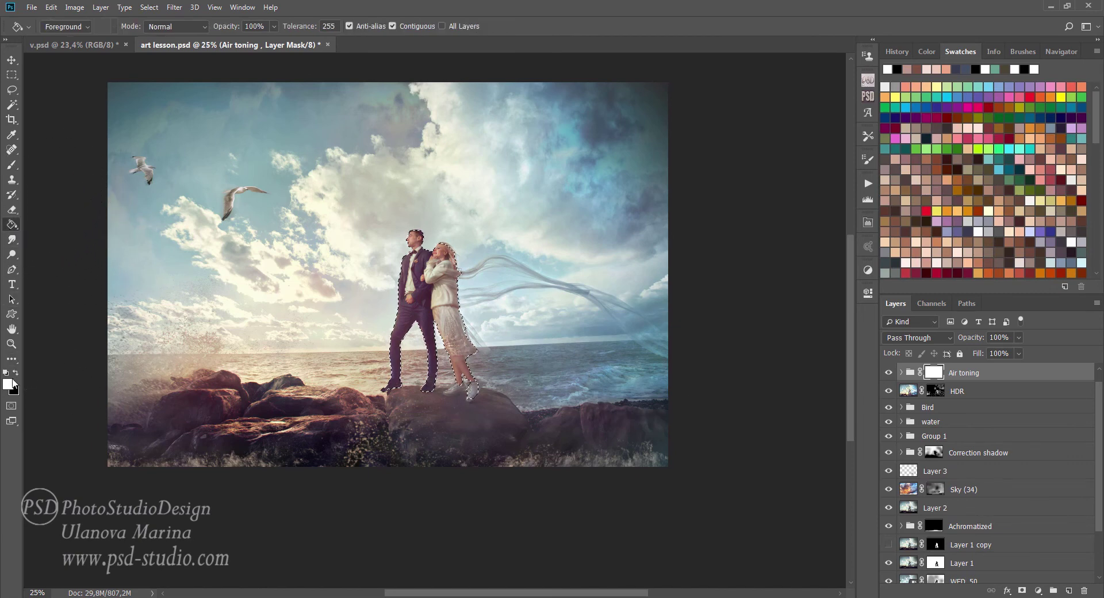
key(x)
click(410, 325)
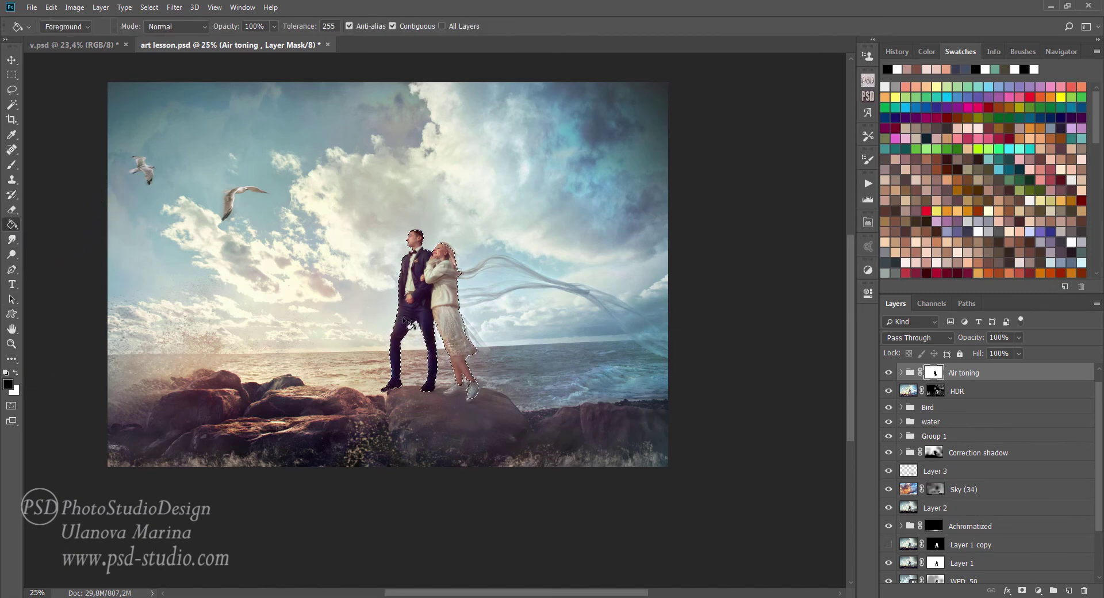
key(ctrl+d)
Toggle the Air toning group's visibility to compare the toning.
key(b)
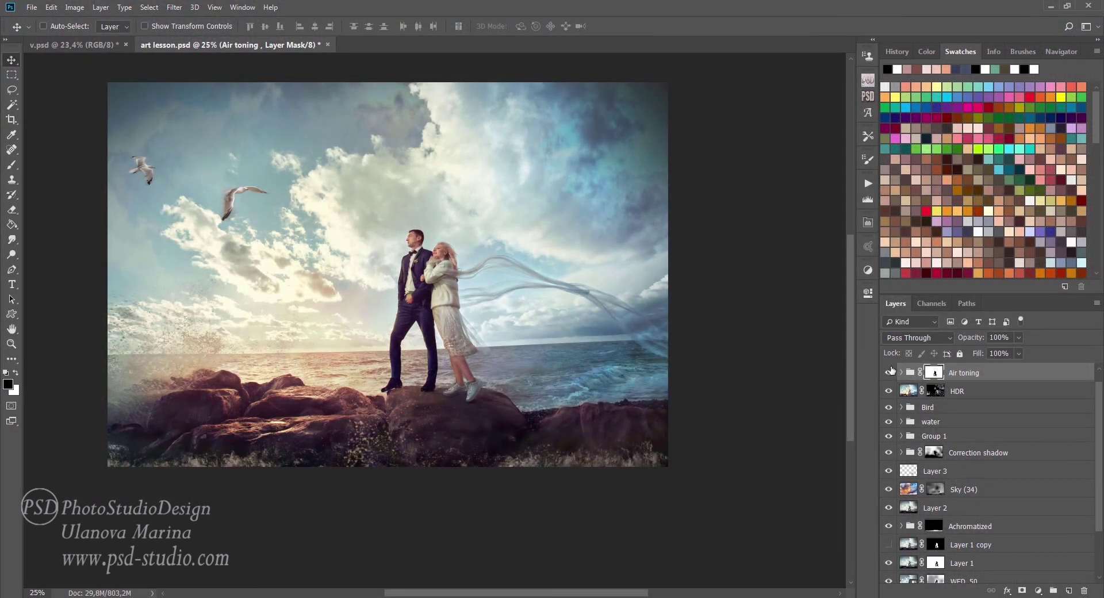
click(889, 374)
click(889, 375)
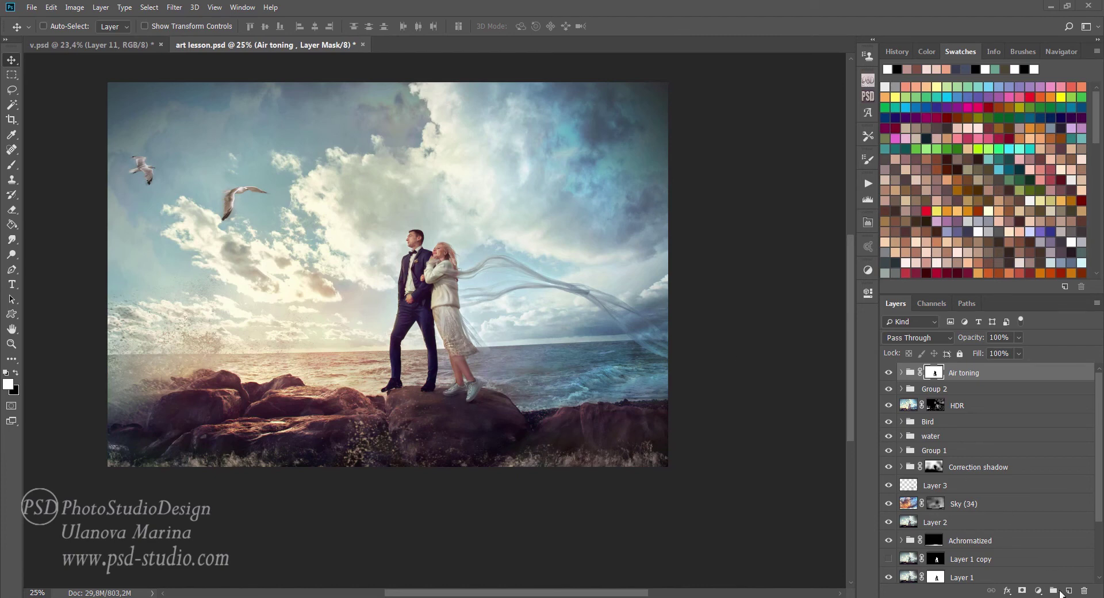
Add a new Layer 7 above Air toning in Screen blend mode.
click(1068, 590)
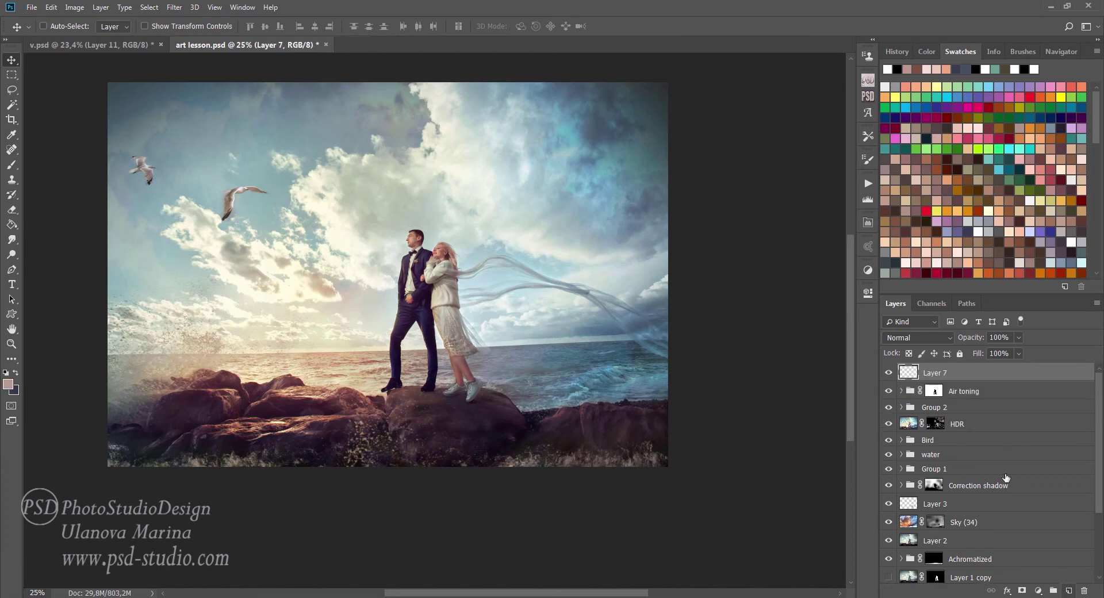
click(926, 338)
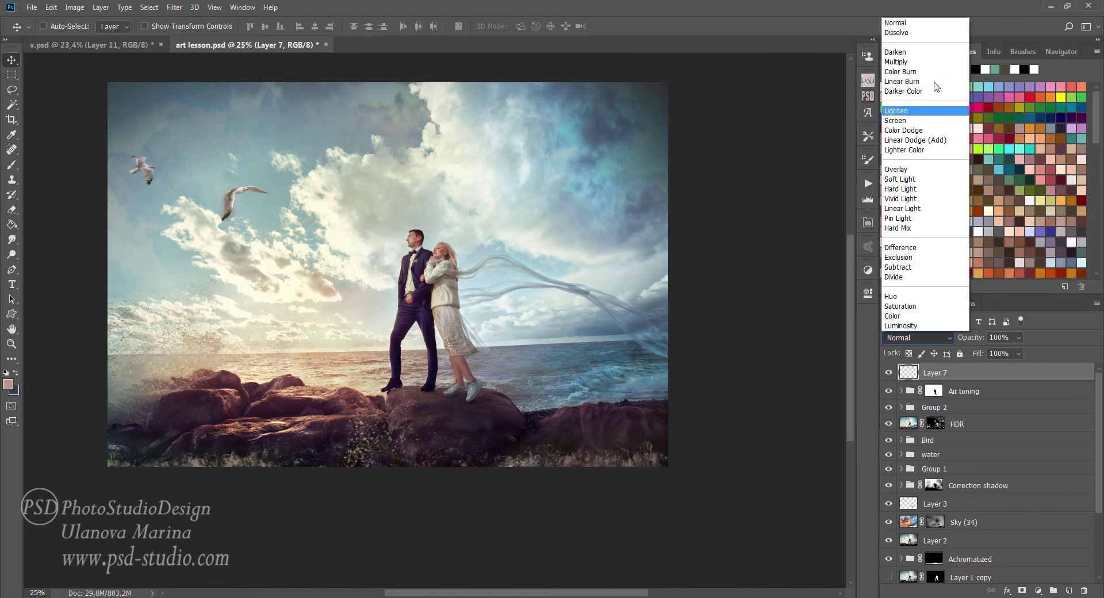
click(900, 120)
Paint a light peach glow over the veil and dress at 10% brush opacity.
click(968, 148)
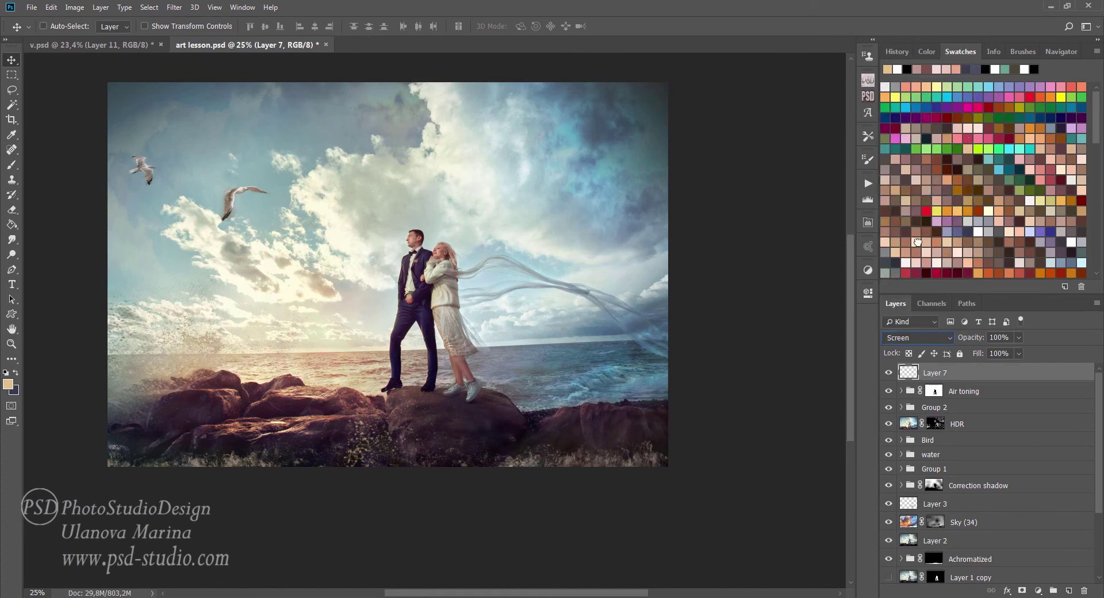
click(918, 241)
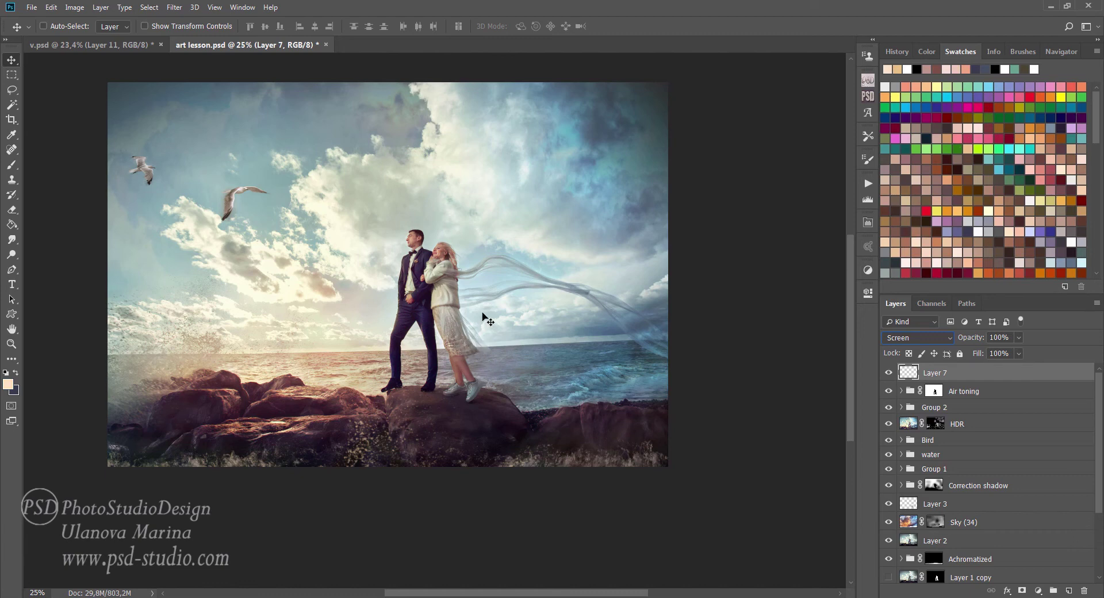
click(11, 165)
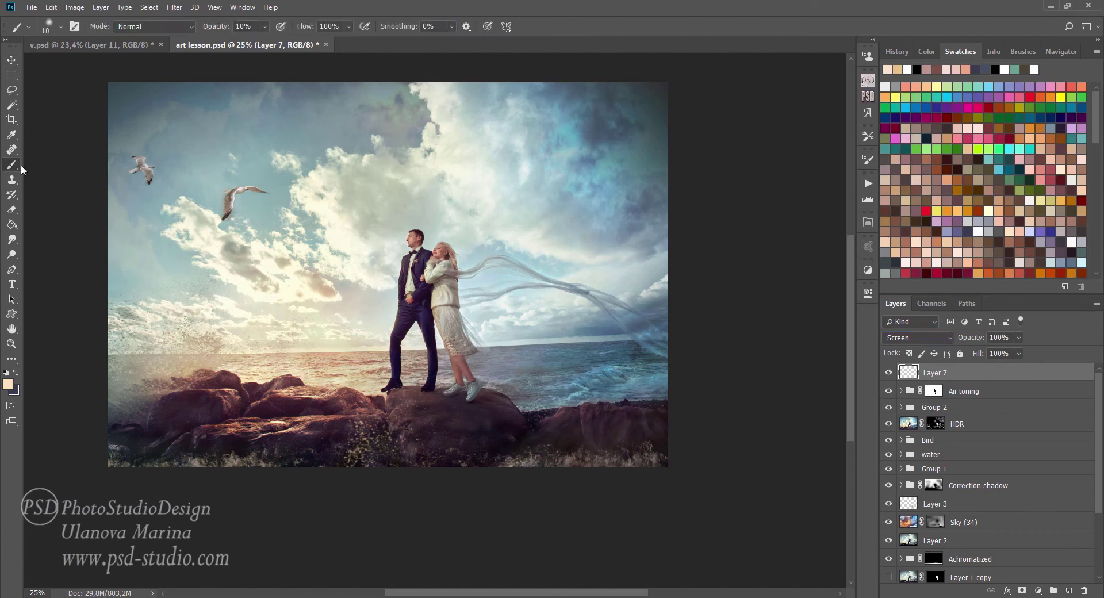
key(5)
key([)
key([)
key([)
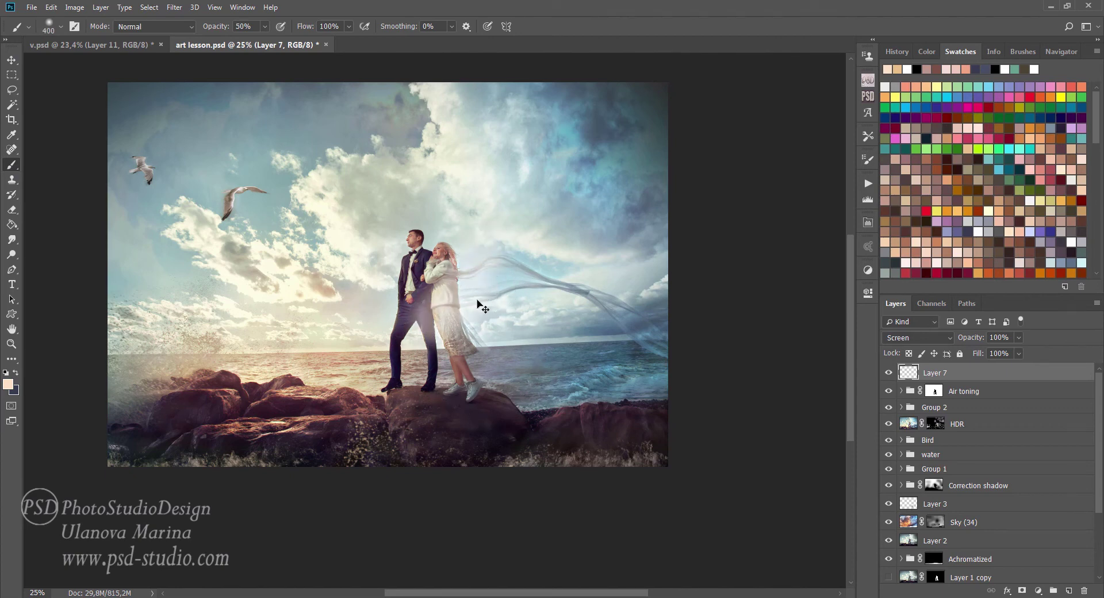
key(1)
mouse_move(486, 285)
mouse_down()
mouse_move(497, 268)
mouse_move(506, 288)
mouse_up()
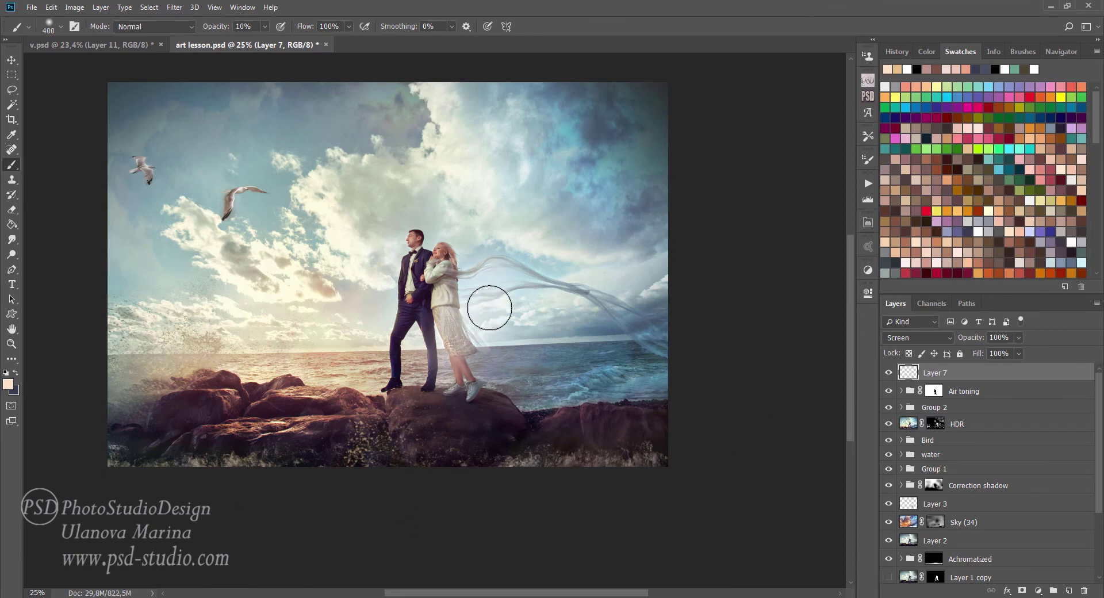
Set Layer 7 opacity to 34% and toggle it to compare the glow.
key(v)
key(3)
key(4)
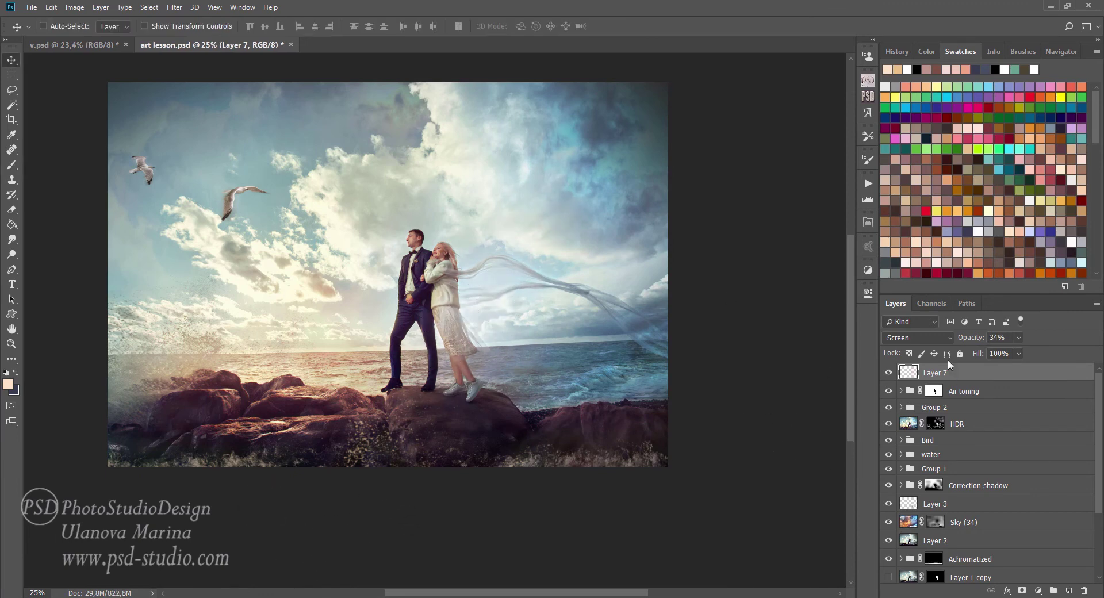
click(889, 373)
click(889, 373)
click(888, 372)
click(889, 373)
click(888, 372)
click(889, 372)
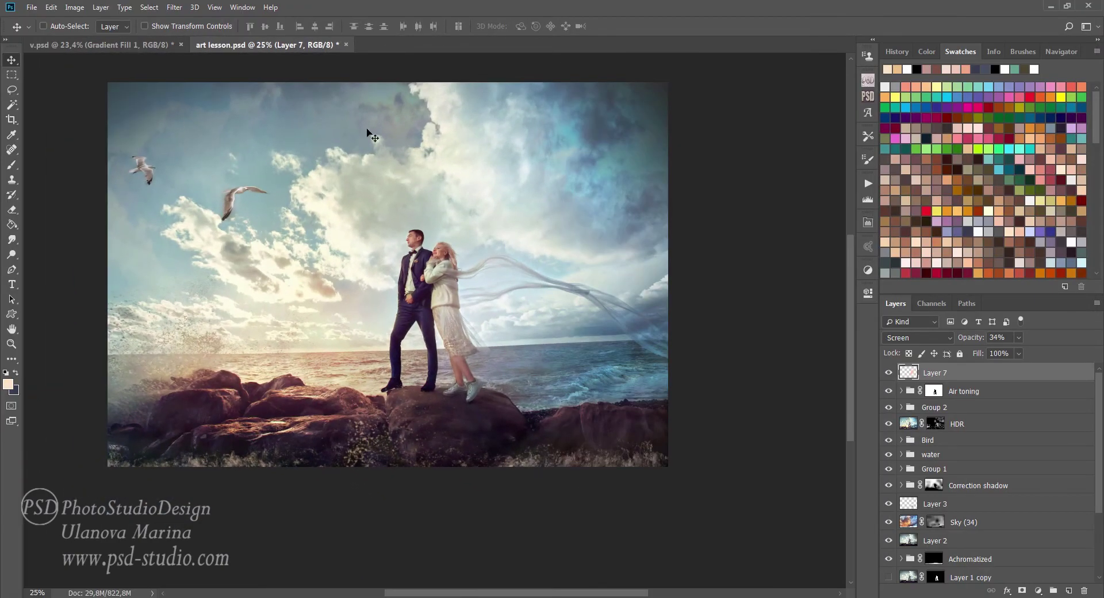
Add a Gradient Fill layer using the Gold-Blue gradient preset.
click(1039, 591)
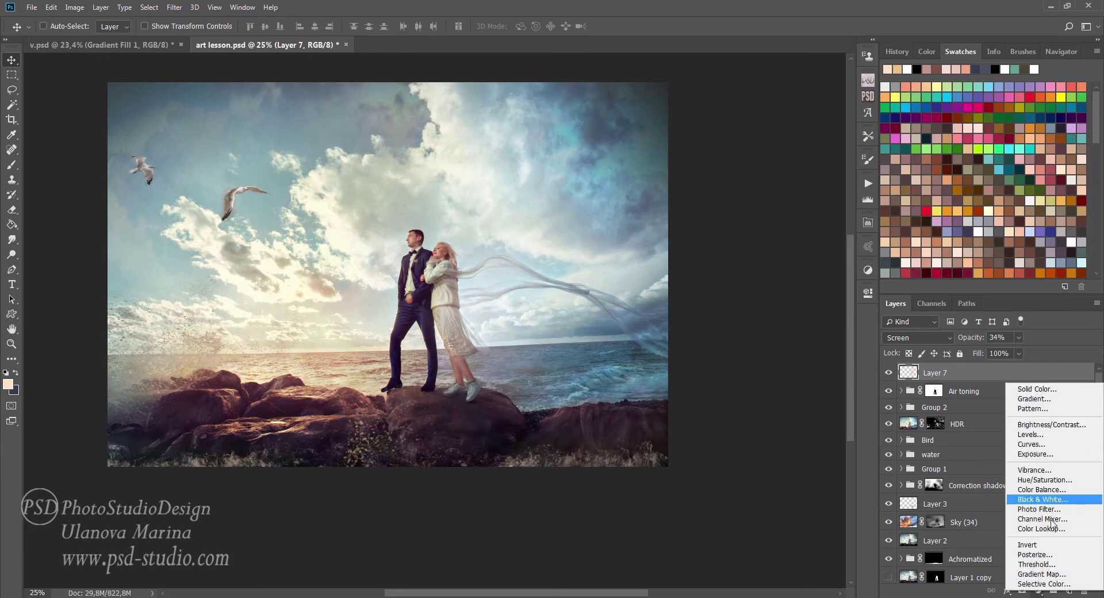
click(1034, 399)
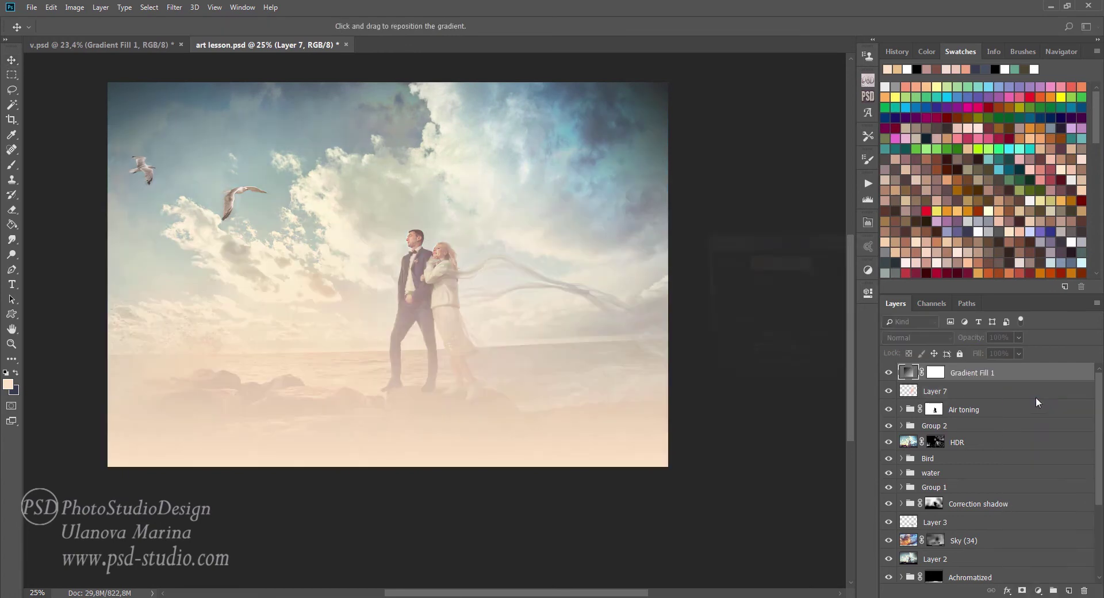
click(818, 263)
click(792, 263)
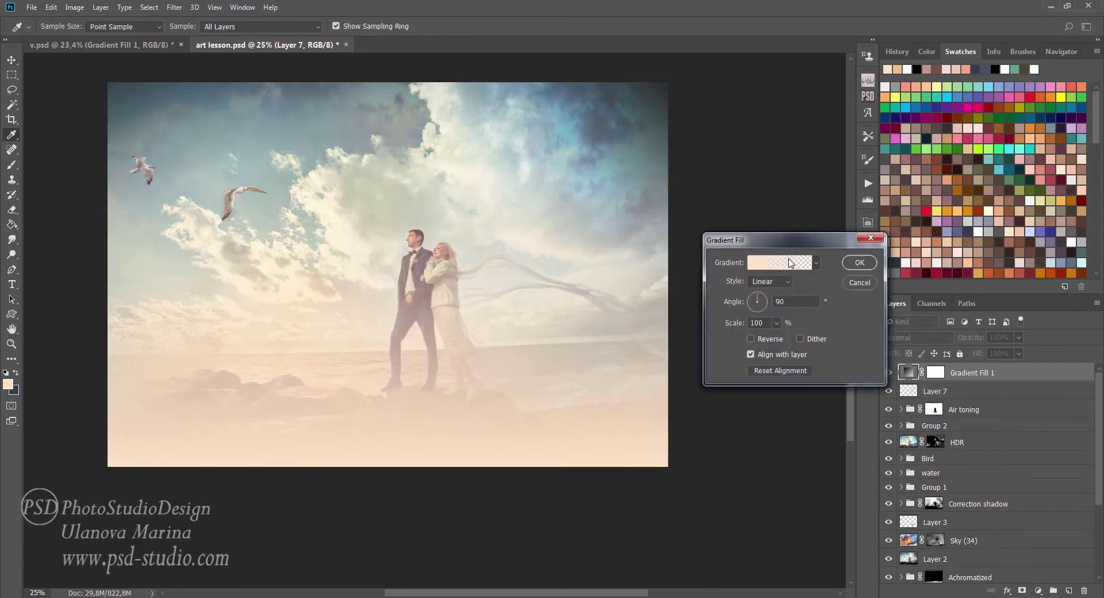
click(947, 253)
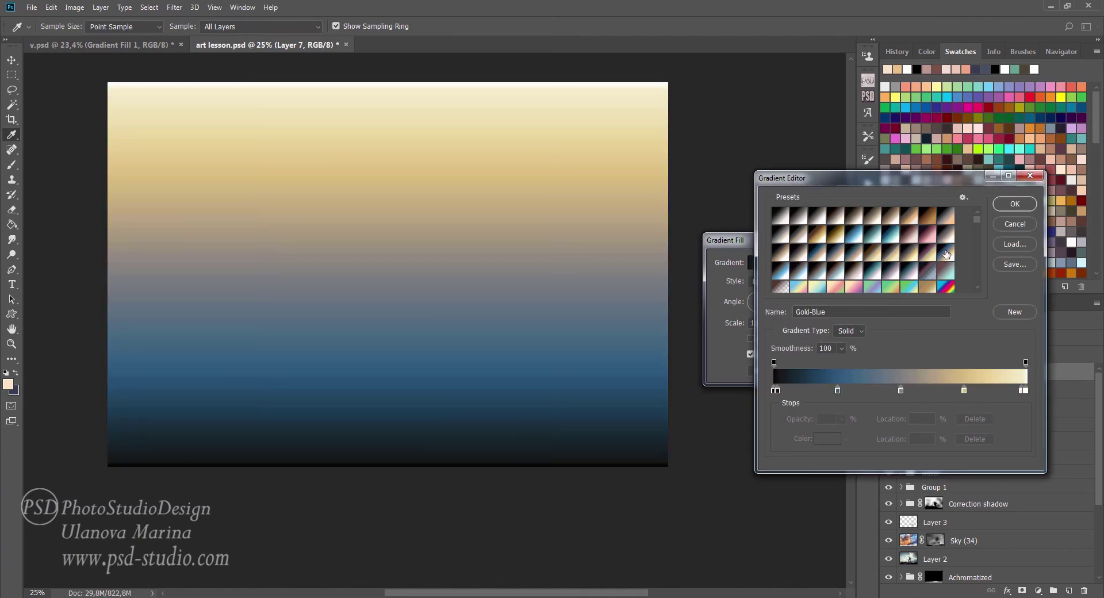
click(1014, 205)
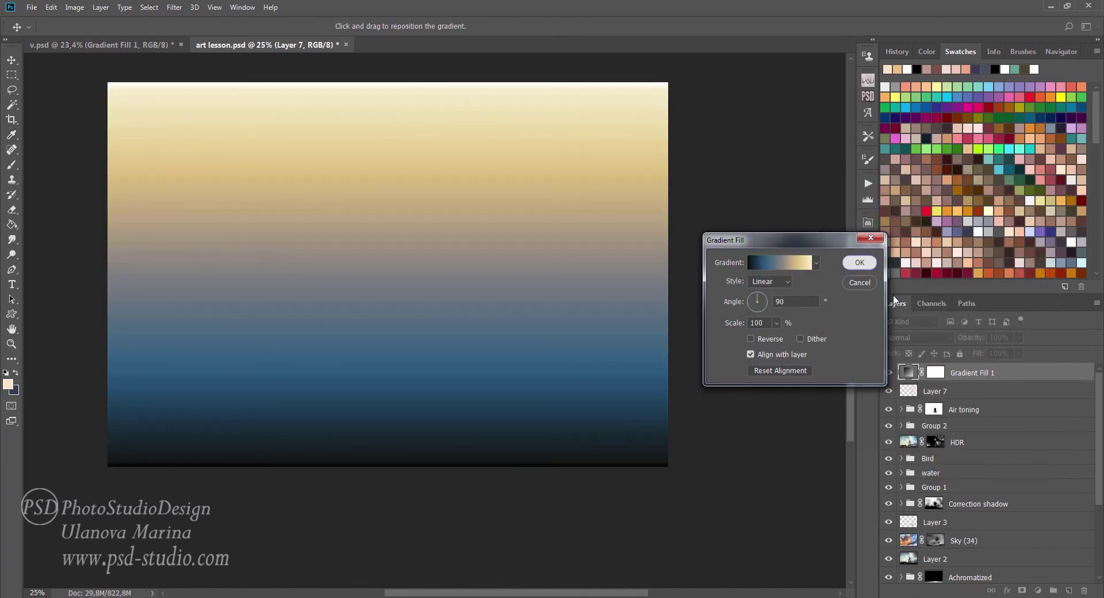
click(857, 262)
Set the gradient layer to Multiply, rotate it diagonally, and lower opacity to 20%.
click(917, 338)
click(896, 62)
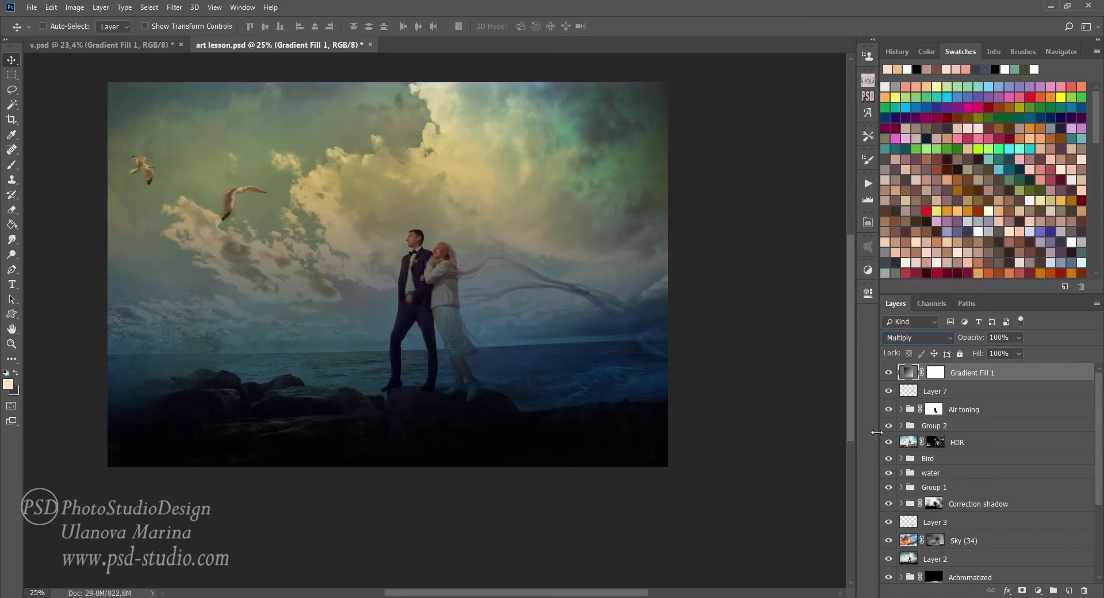
double_click(911, 371)
drag(765, 305, 766, 304)
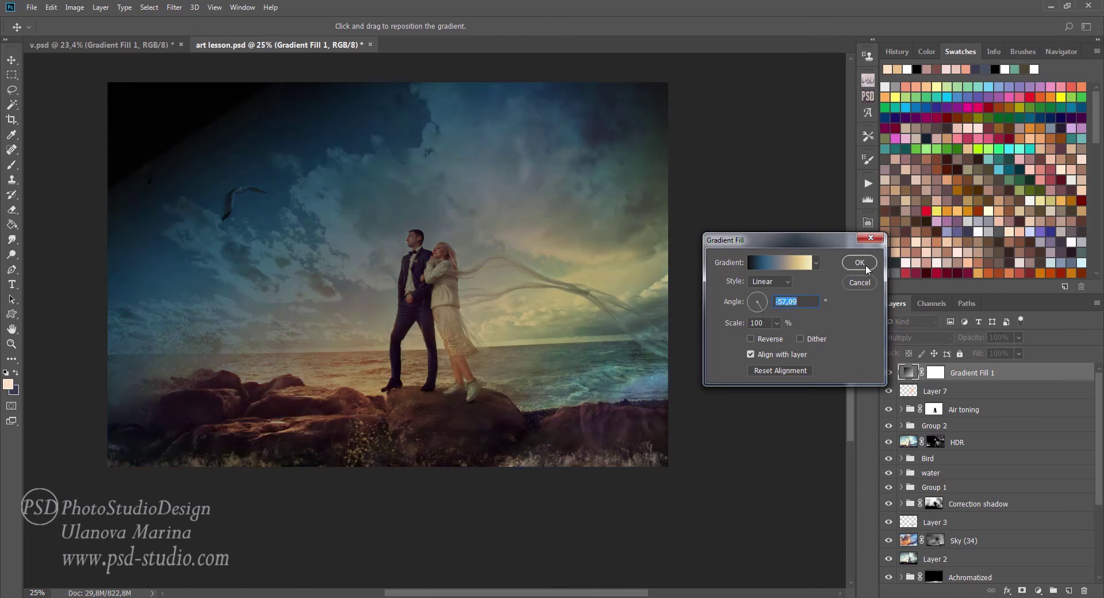
click(859, 263)
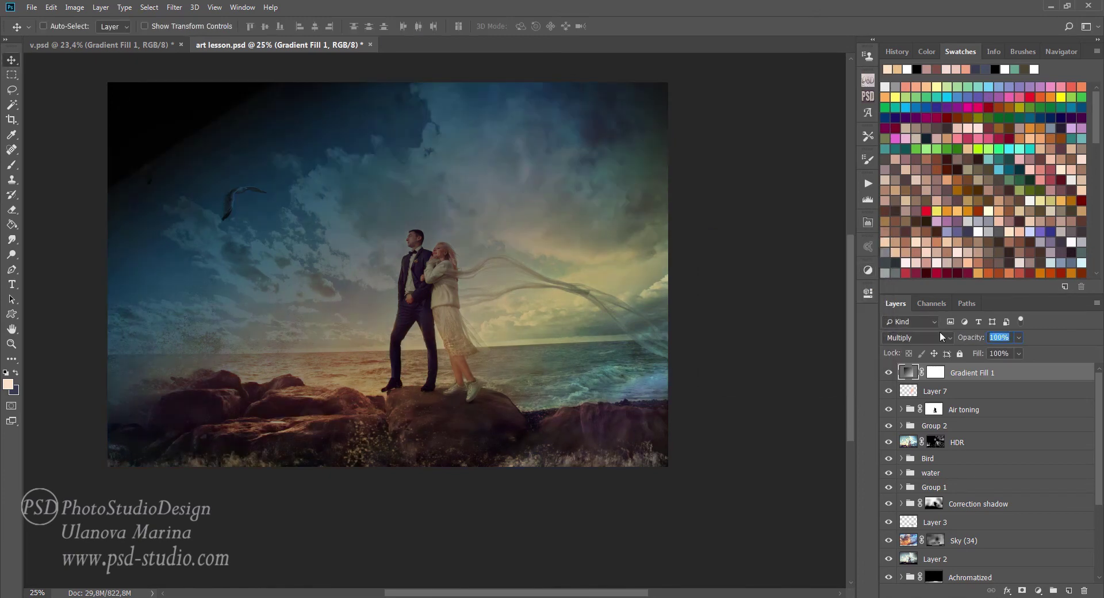
key(2)
click(937, 373)
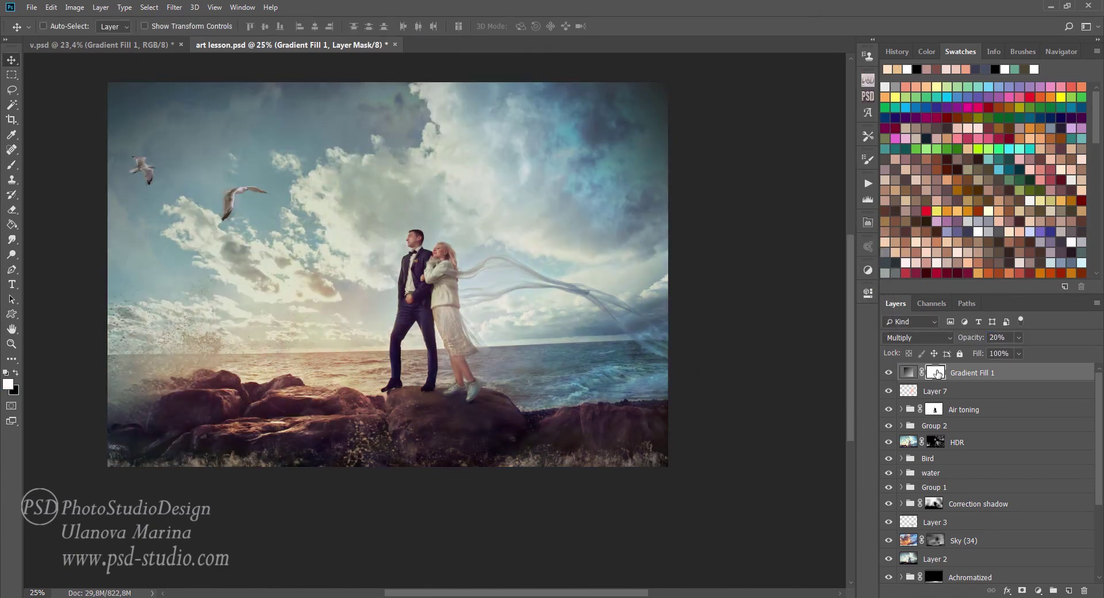
Mask the gradient off the left sky and couple, restoring it near the gulls.
key(b)
key(x)
mouse_move(288, 198)
mouse_down()
mouse_move(451, 285)
mouse_move(314, 327)
mouse_up()
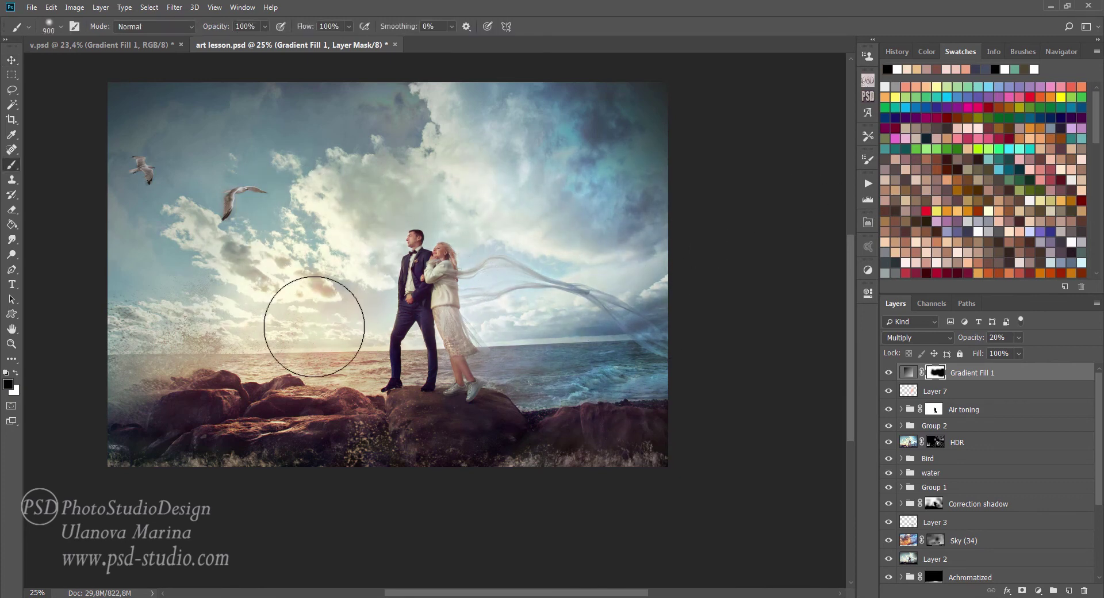
key(x)
drag(234, 291, 170, 207)
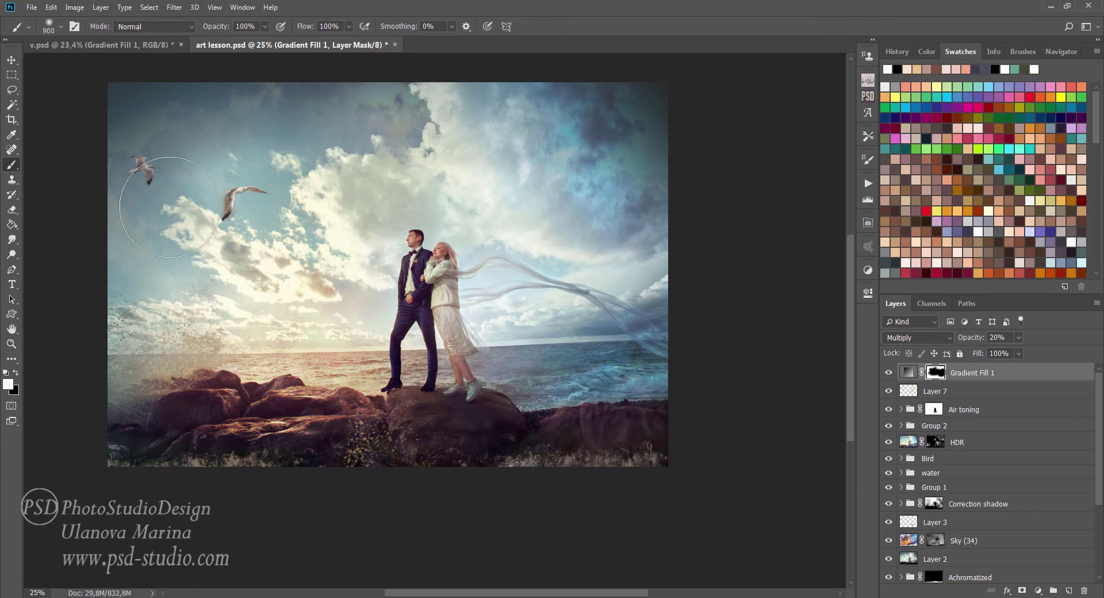
Softly lift the gradient from the right sky at 30% brush strength, then compare.
key(x)
key(1)
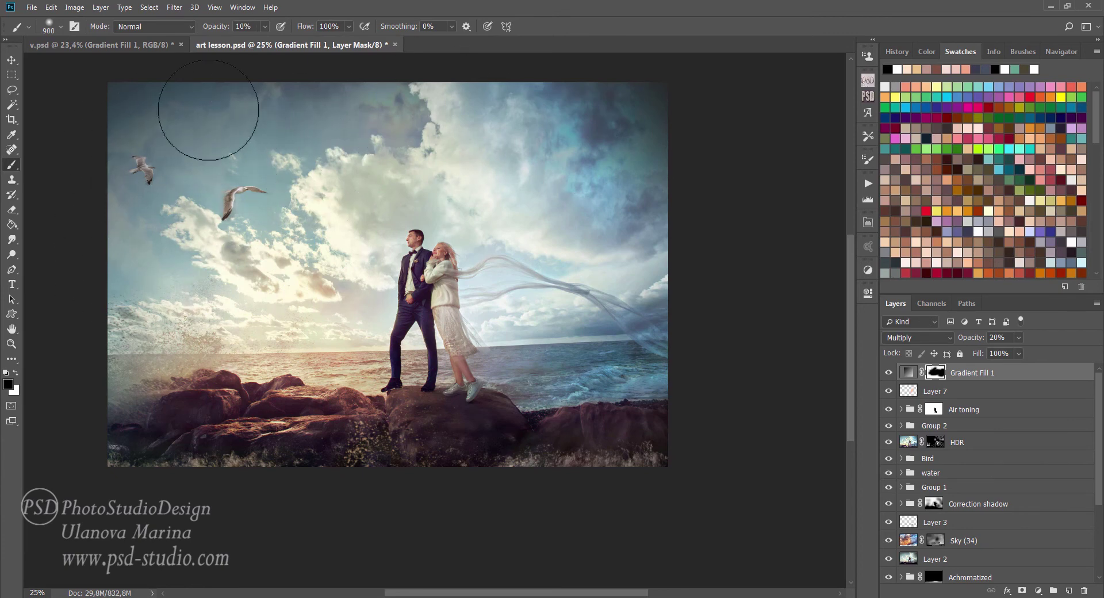
key(3)
drag(567, 123, 629, 184)
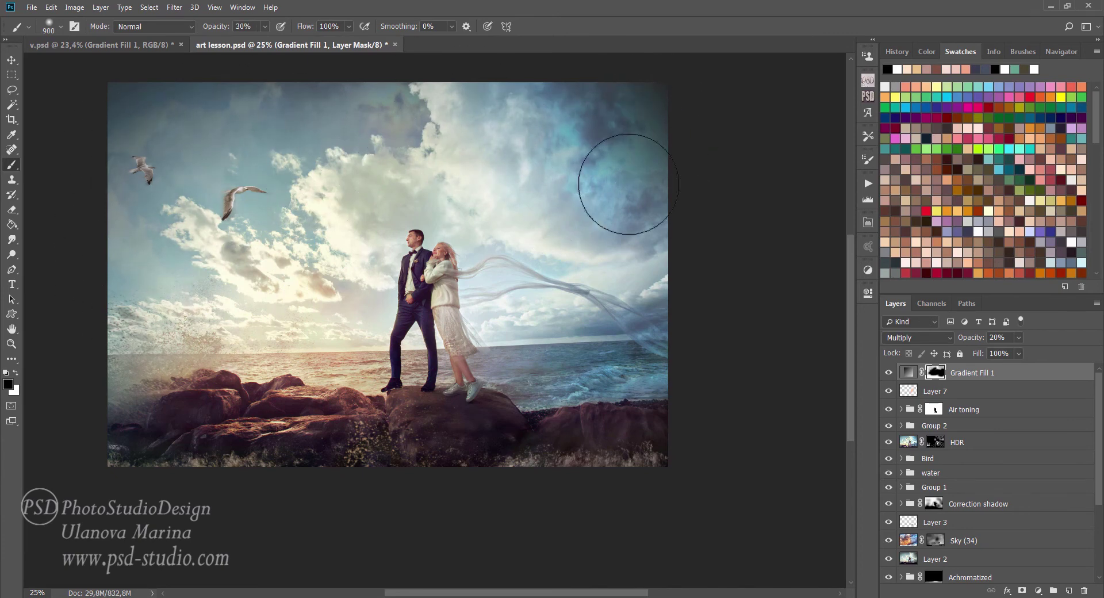
key(x)
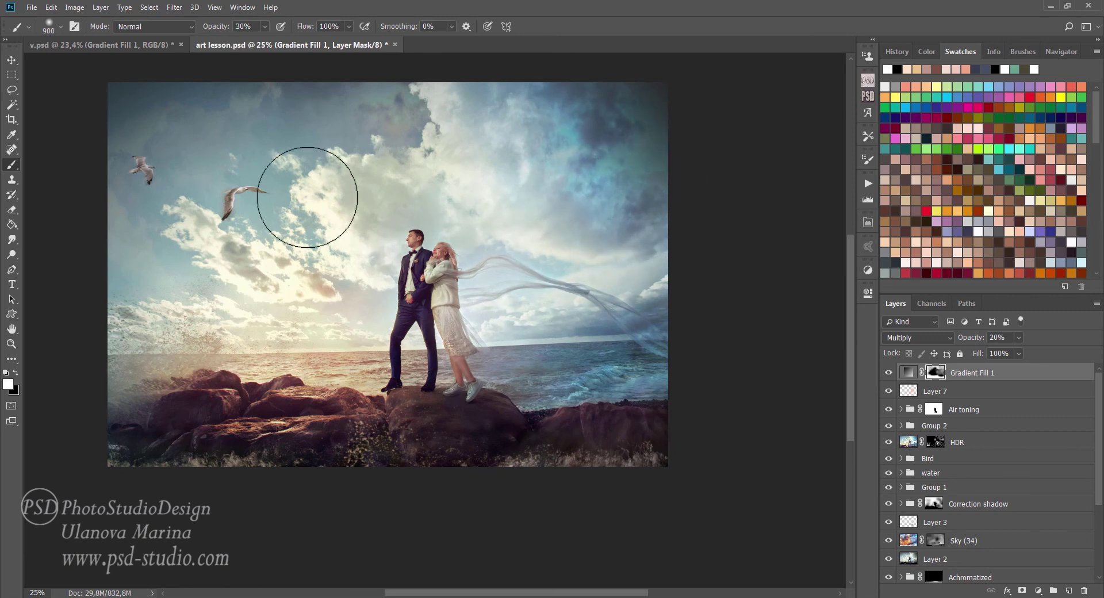
key(0)
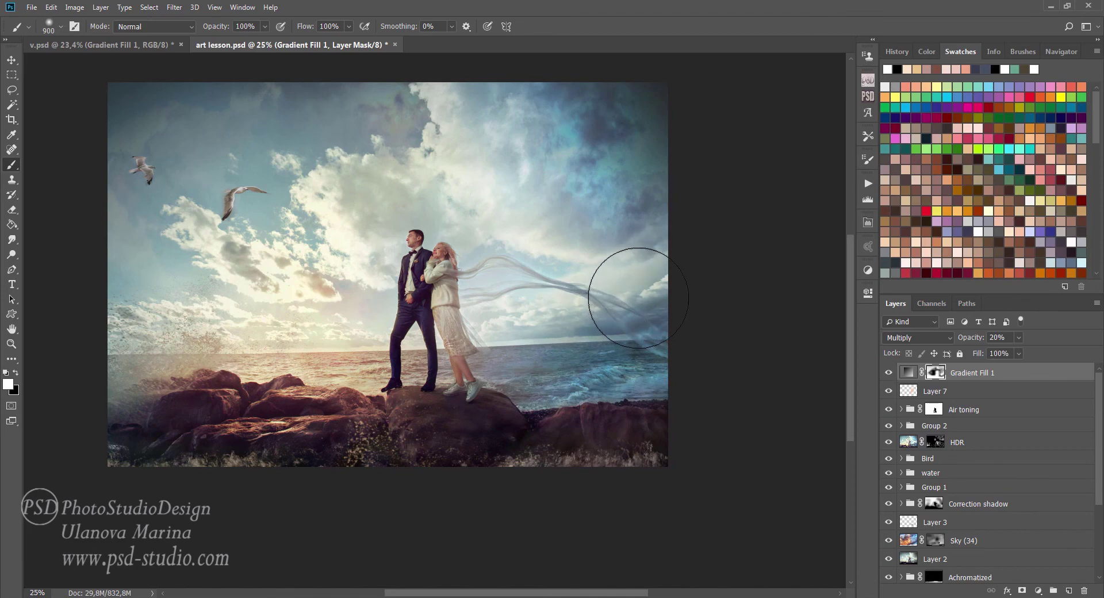
key(x)
key(3)
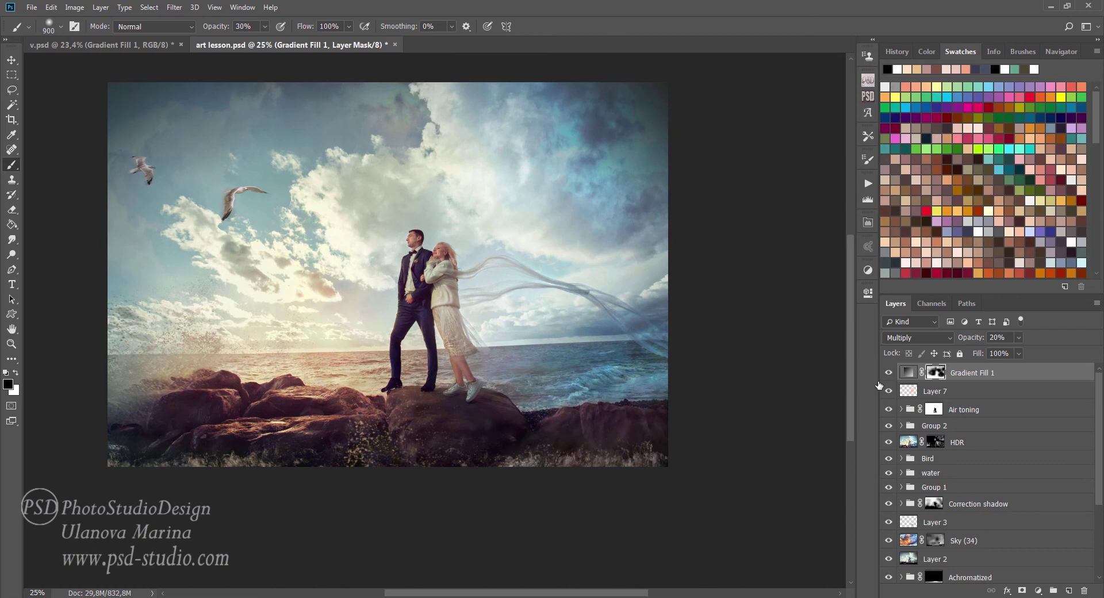
key(v)
click(889, 391)
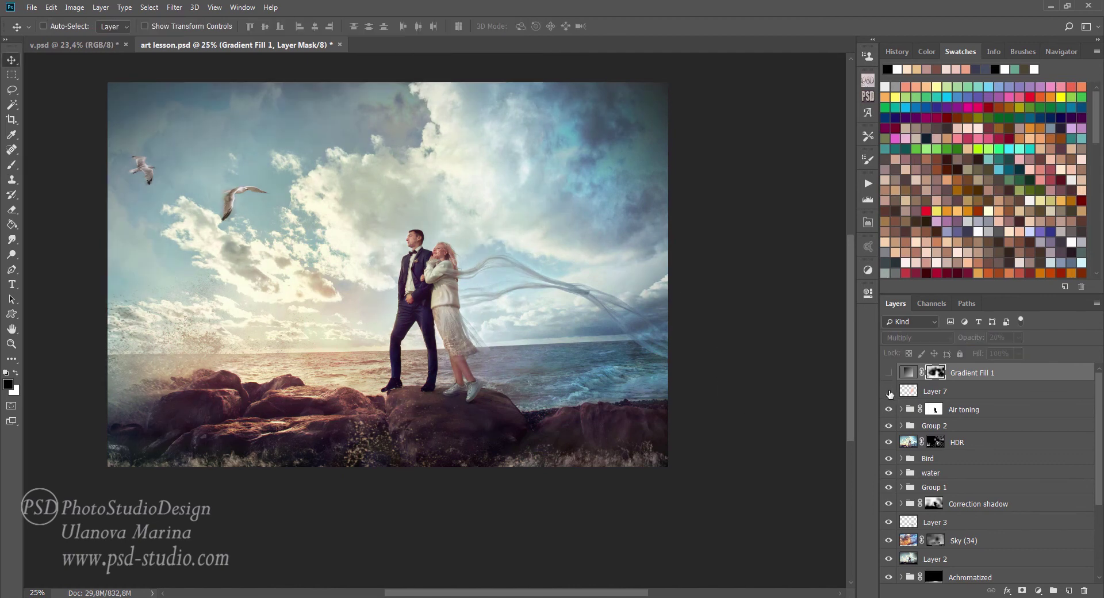
click(889, 373)
Apply the EFFECTS|TONING 3 teal toning and lower its opacity.
click(889, 373)
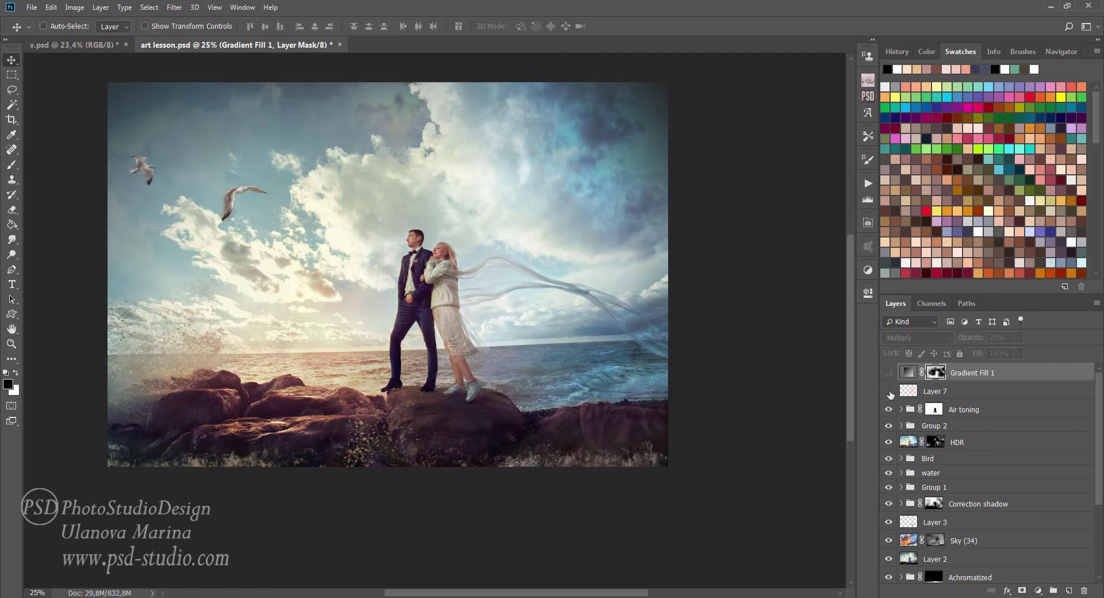
click(888, 373)
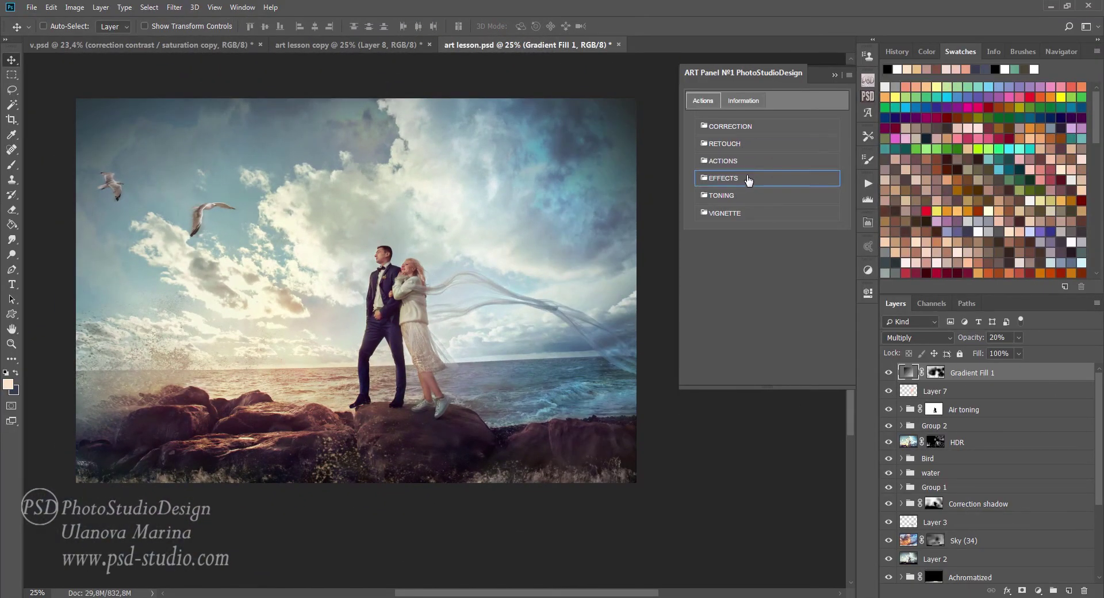
click(747, 178)
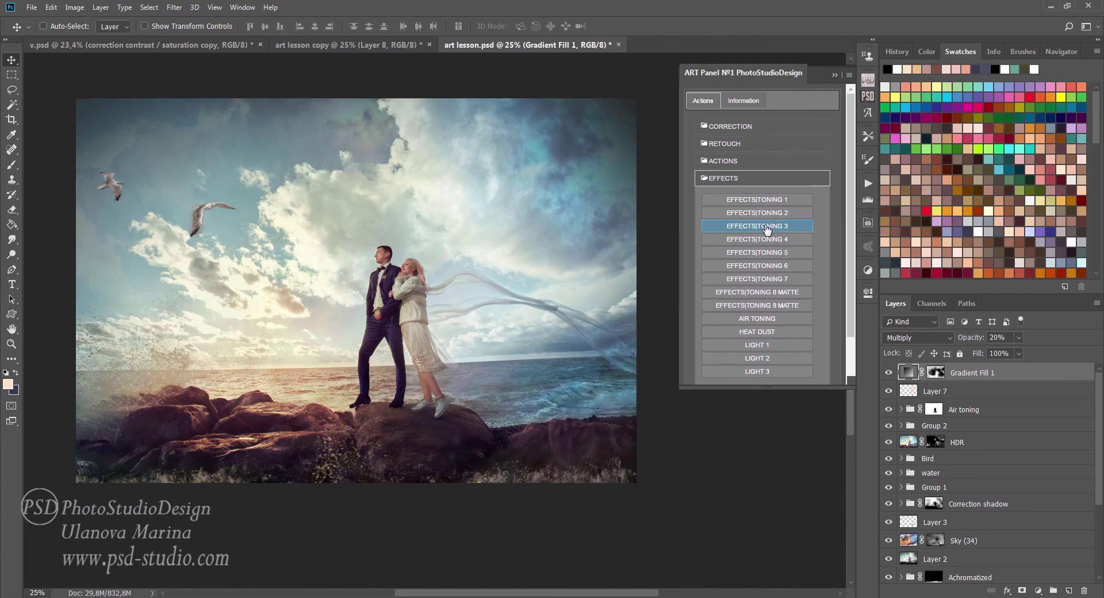
click(763, 232)
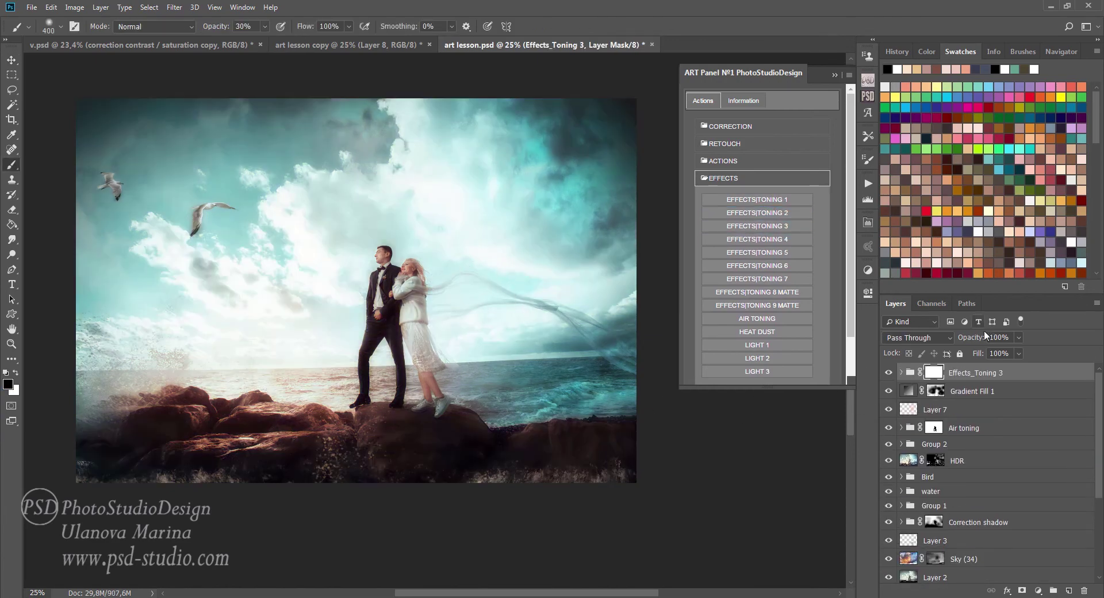
drag(961, 339, 932, 339)
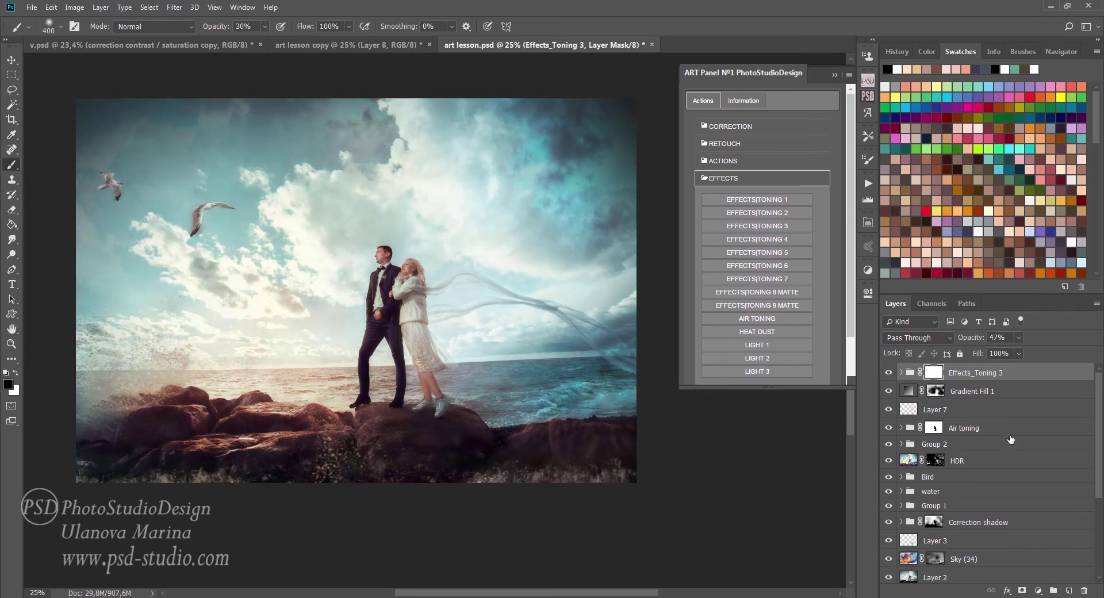
Delete the Effects_Toning 3 group and apply EFFECTS|TONING 6 instead.
key(v)
click(889, 372)
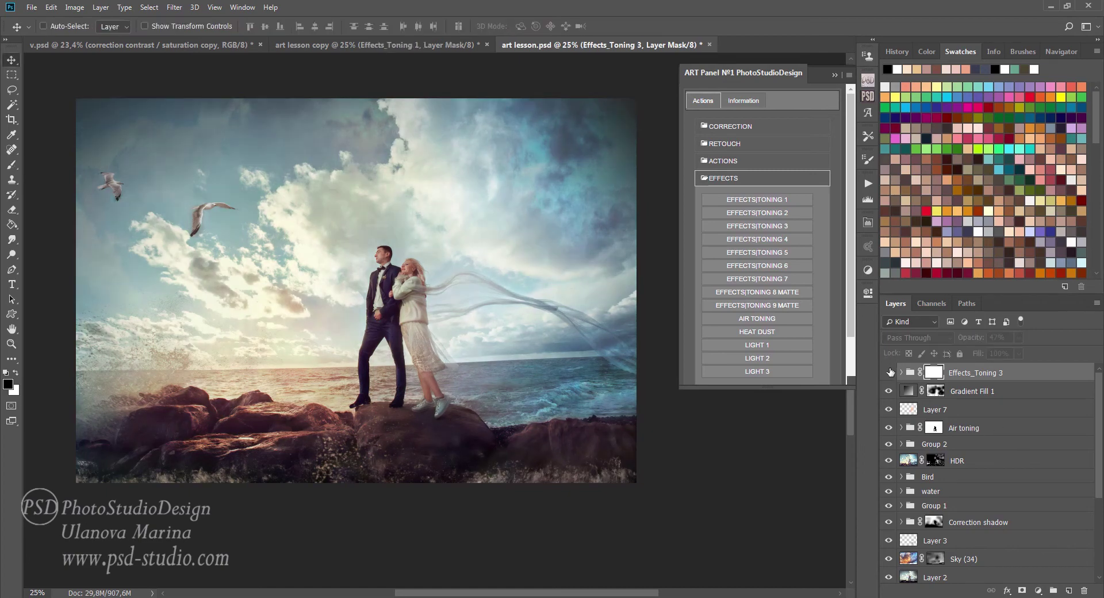
click(890, 373)
key(Delete)
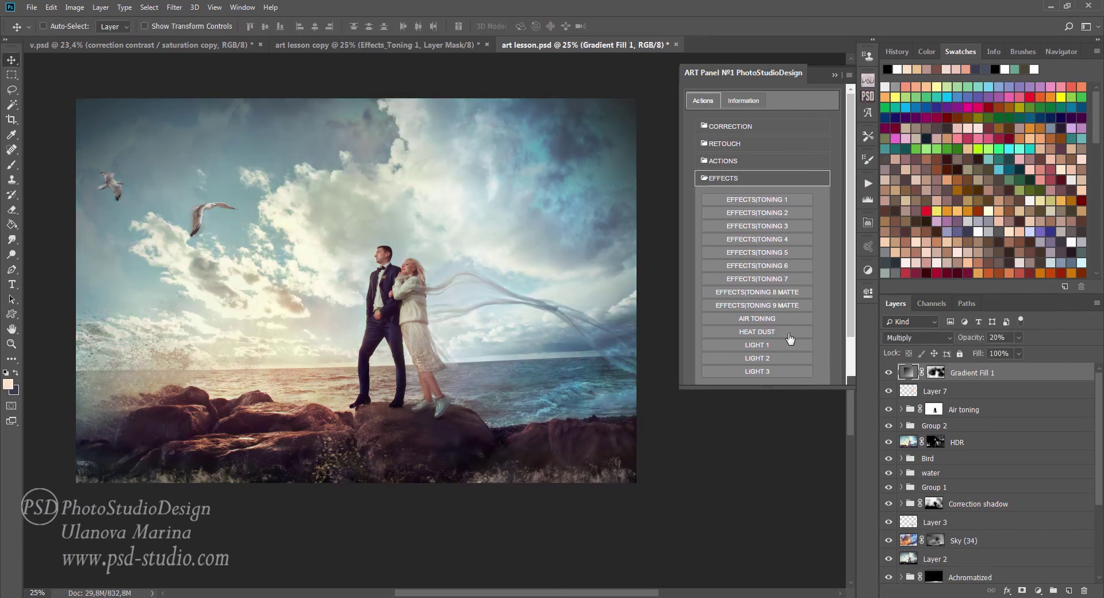
click(757, 267)
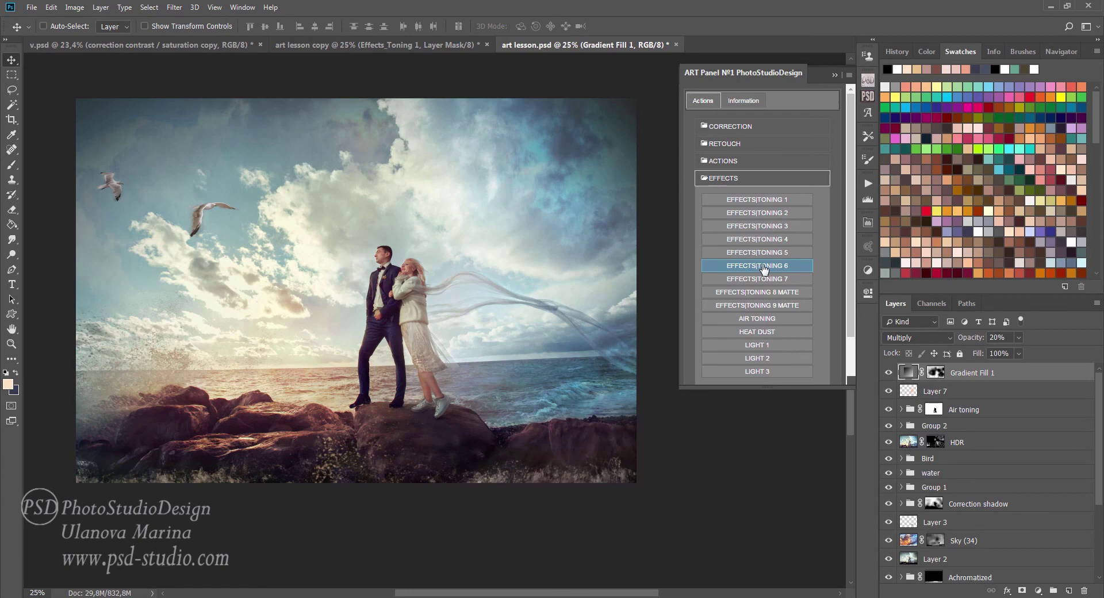
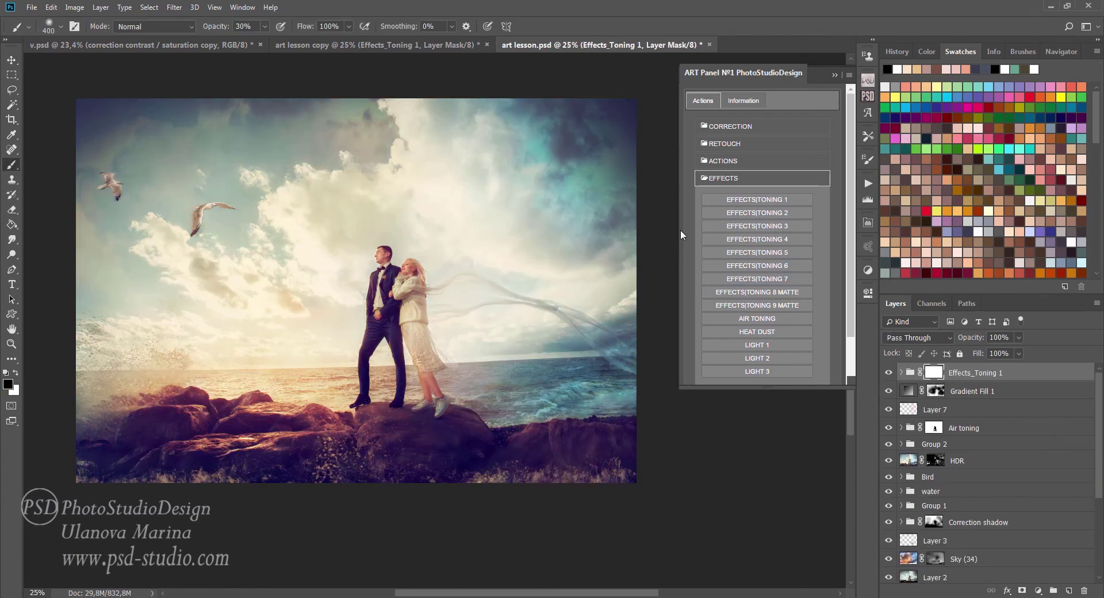
Set the Effects_Toning 1 group's opacity to 77%.
click(833, 75)
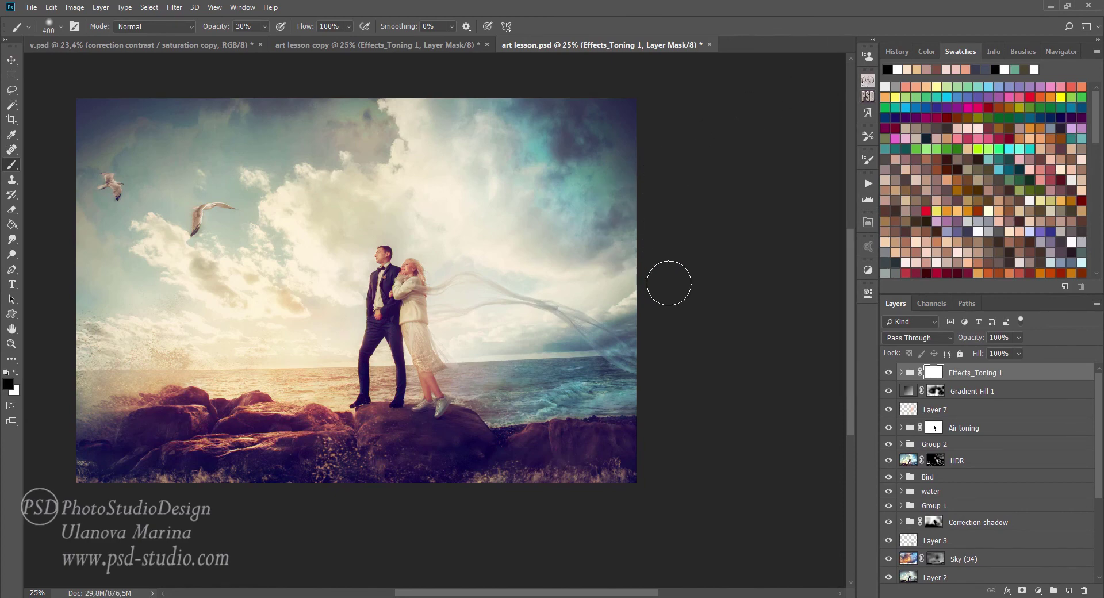
key(v)
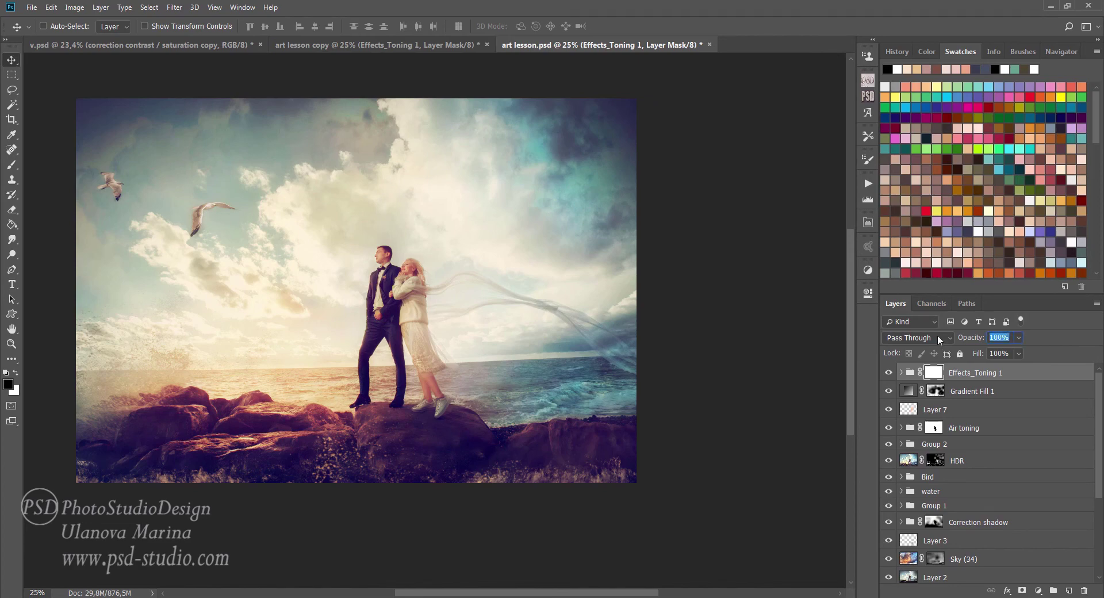
text(77)
key(Return)
Paint black on the group mask with a soft 30% brush to hide toning over the rocks.
click(12, 165)
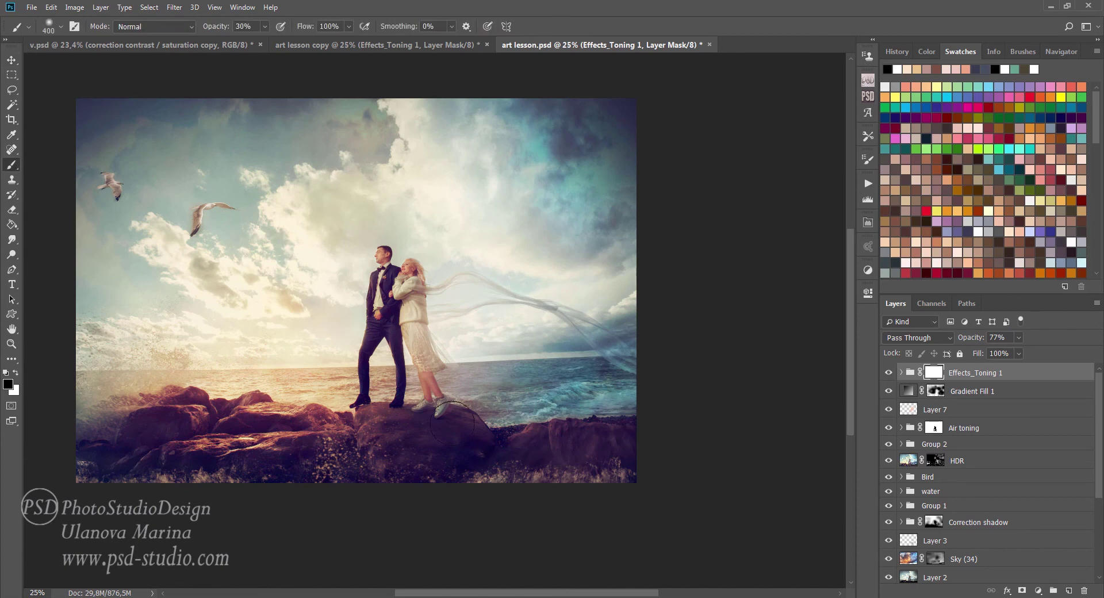
drag(320, 377, 258, 402)
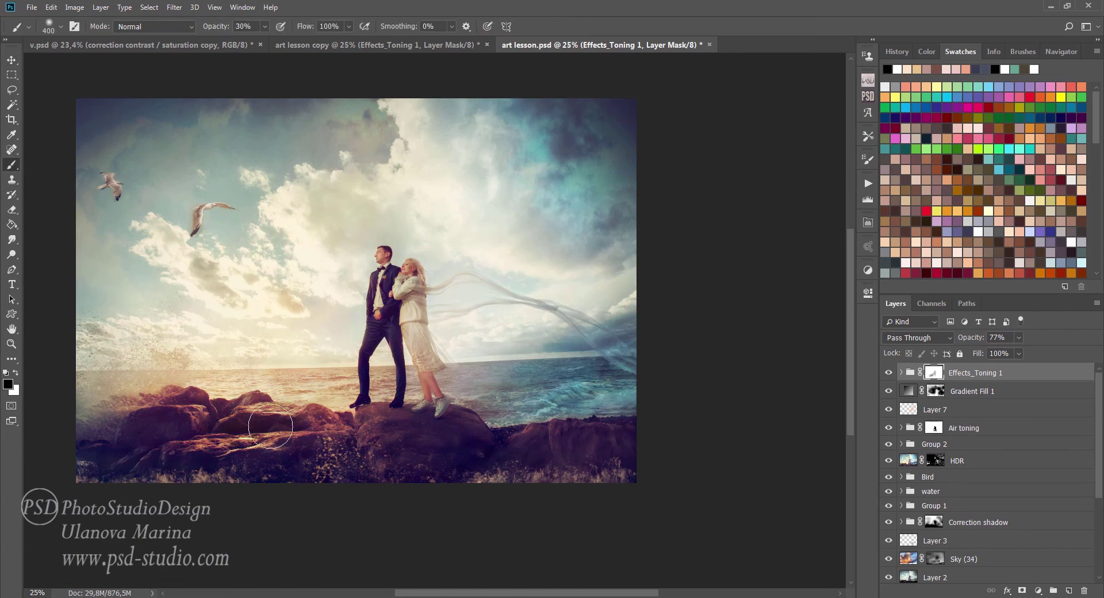
key(bracketright)
key(bracketright)
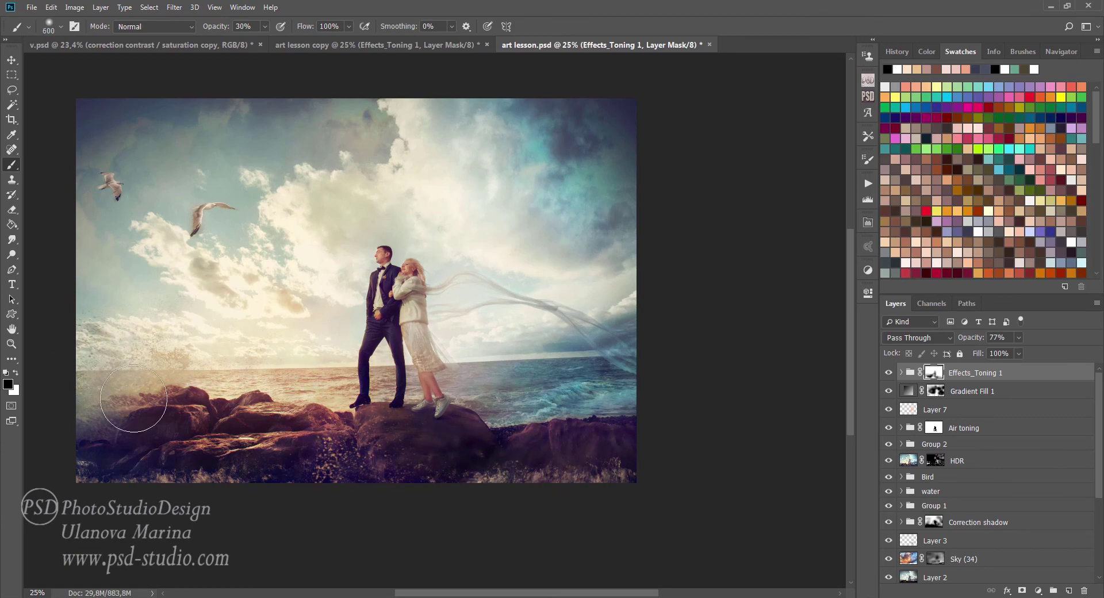
drag(606, 471, 608, 446)
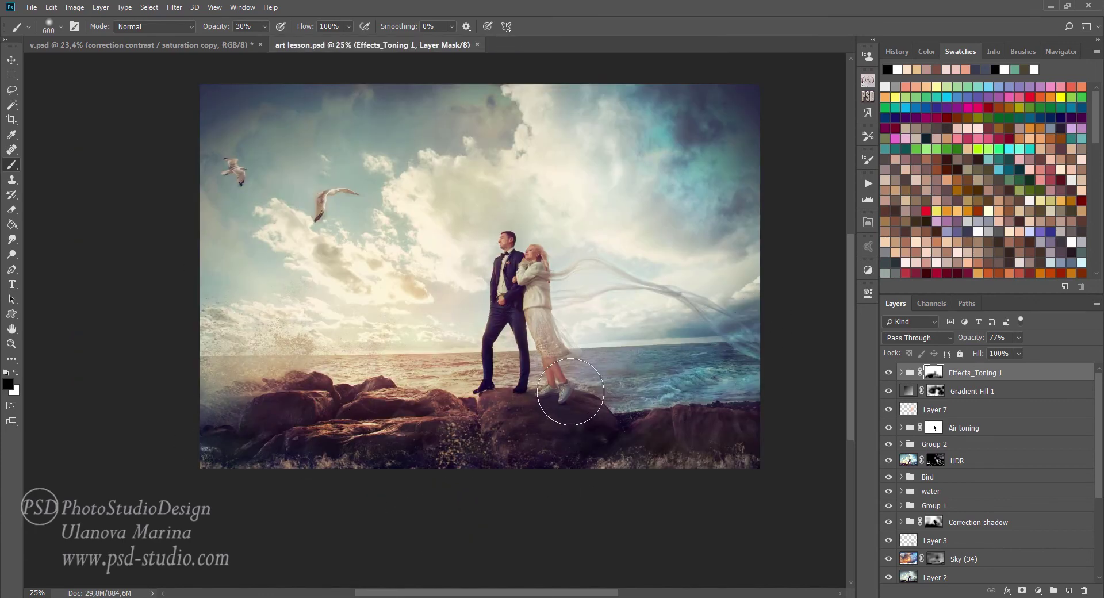
key(v)
drag(602, 359, 547, 356)
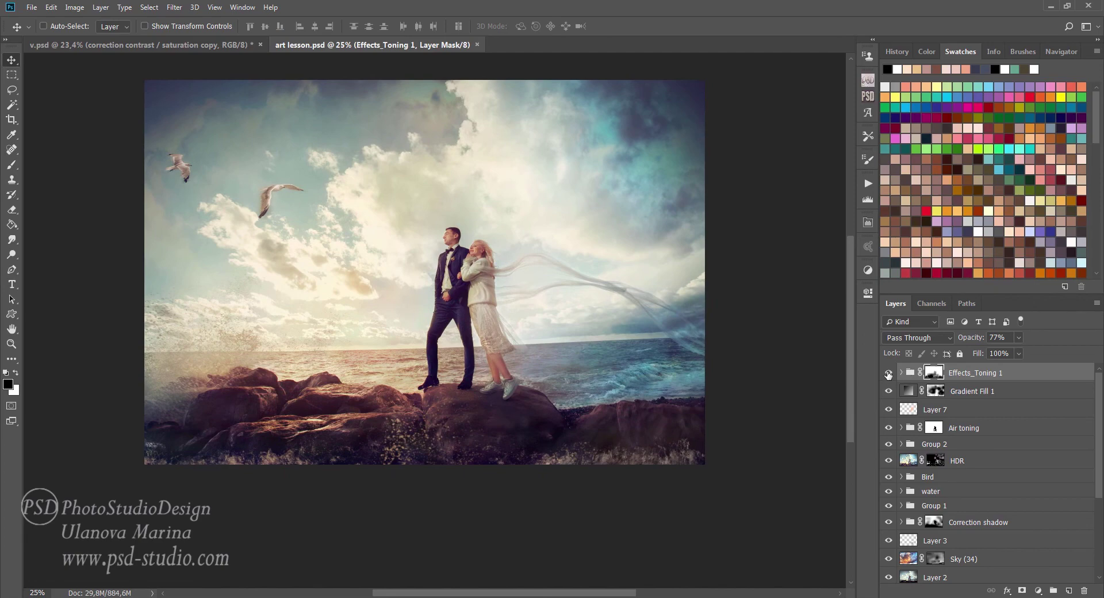
click(889, 373)
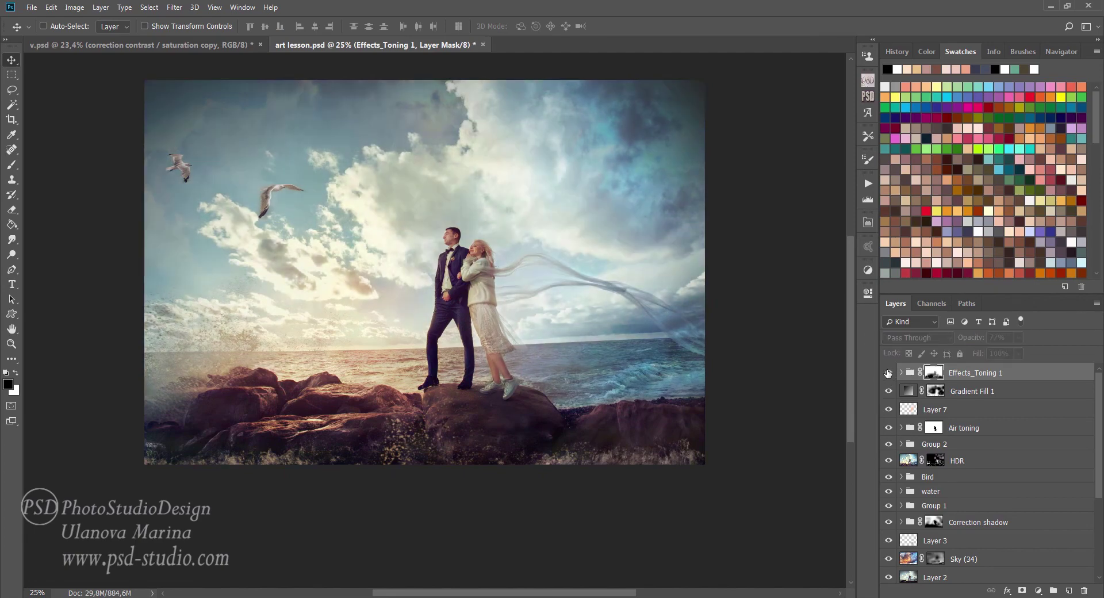
click(889, 374)
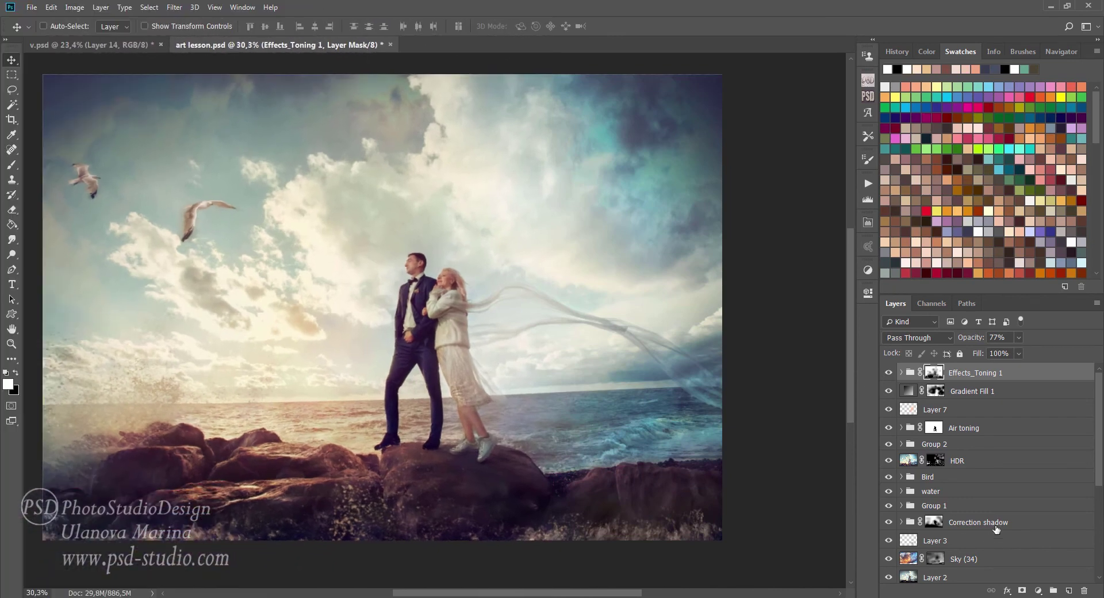
Add a new Overlay-mode layer and choose a soft warm peach foreground colour.
click(1069, 590)
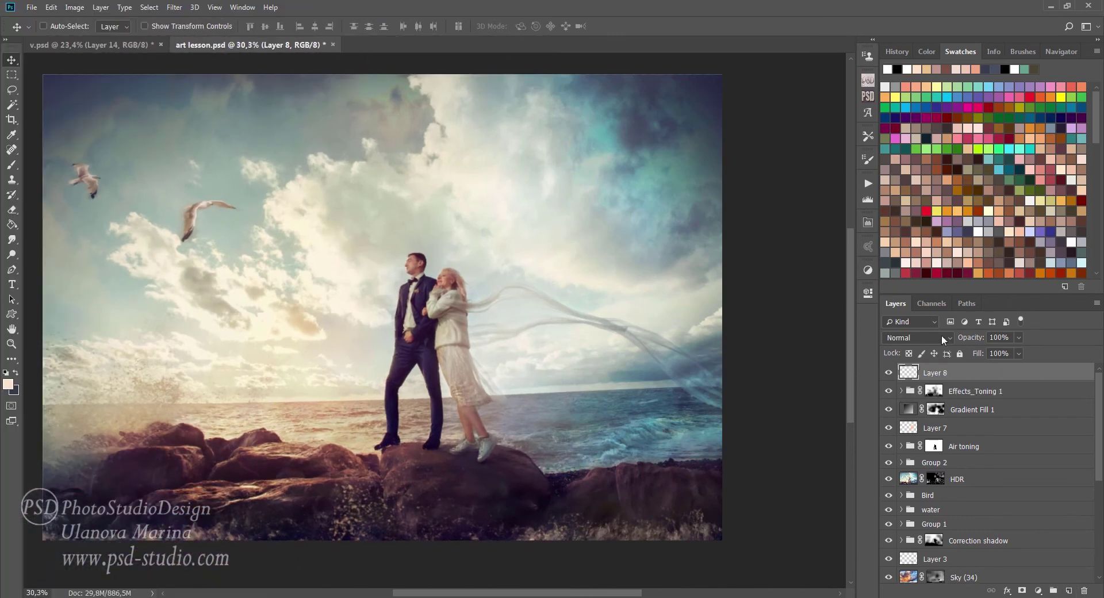
click(943, 339)
click(896, 167)
click(11, 165)
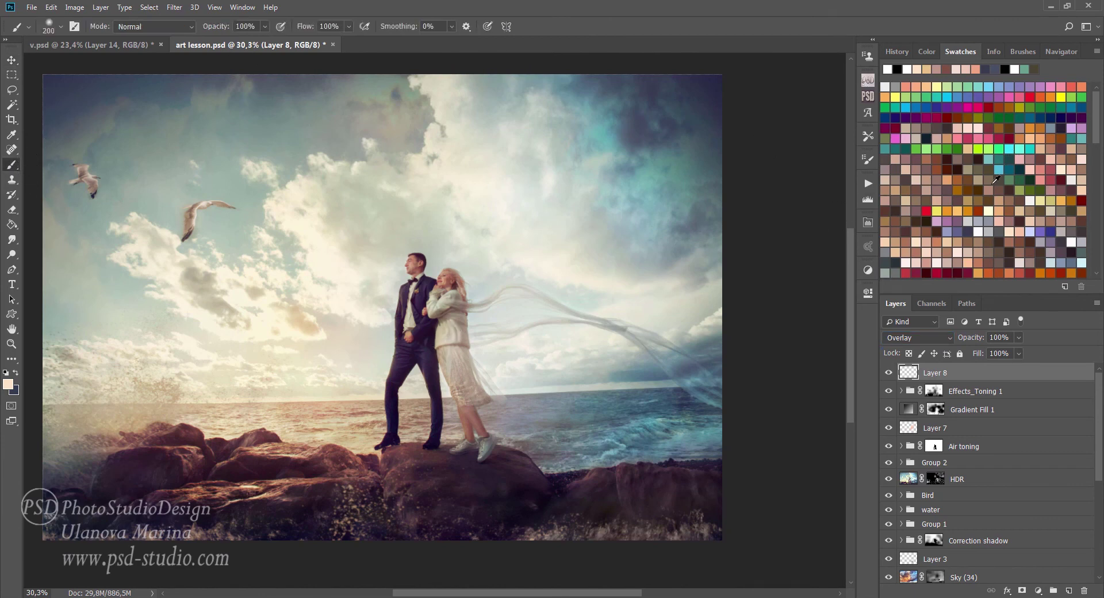
key(i)
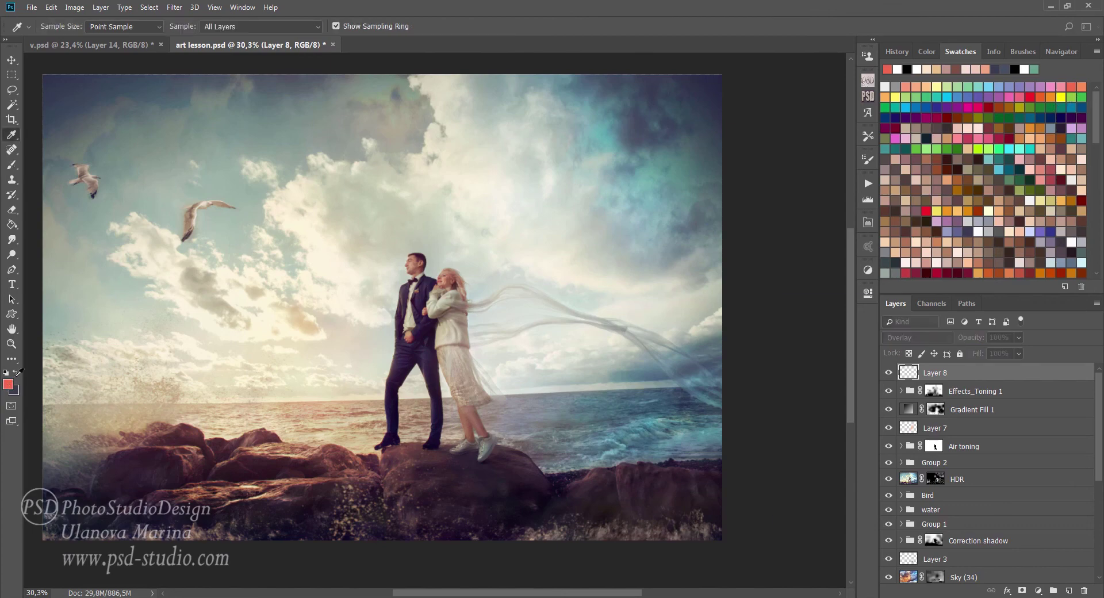
click(8, 384)
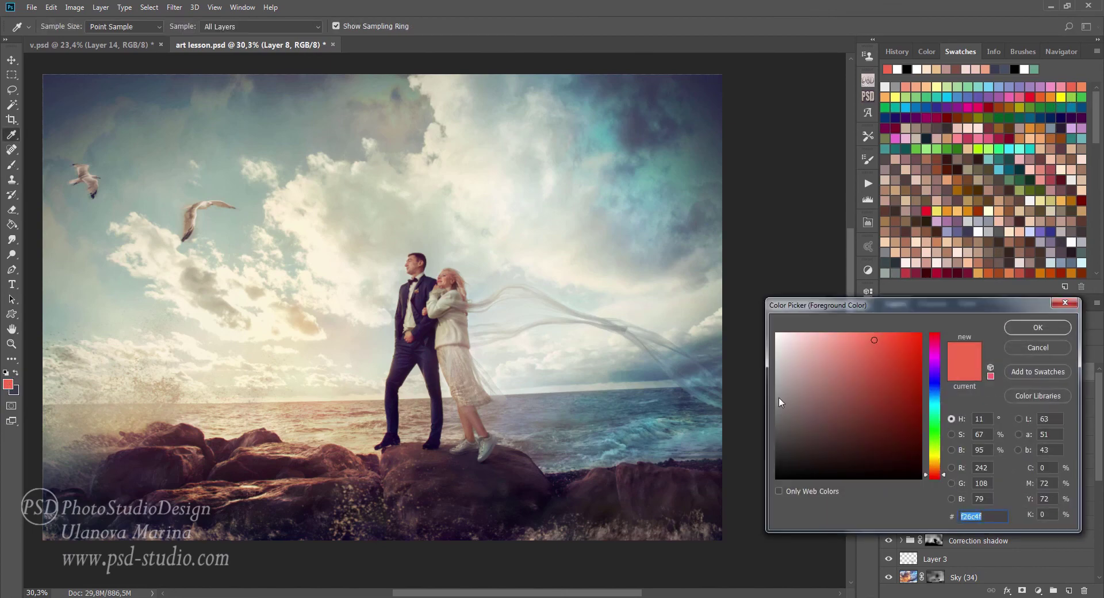
click(1082, 87)
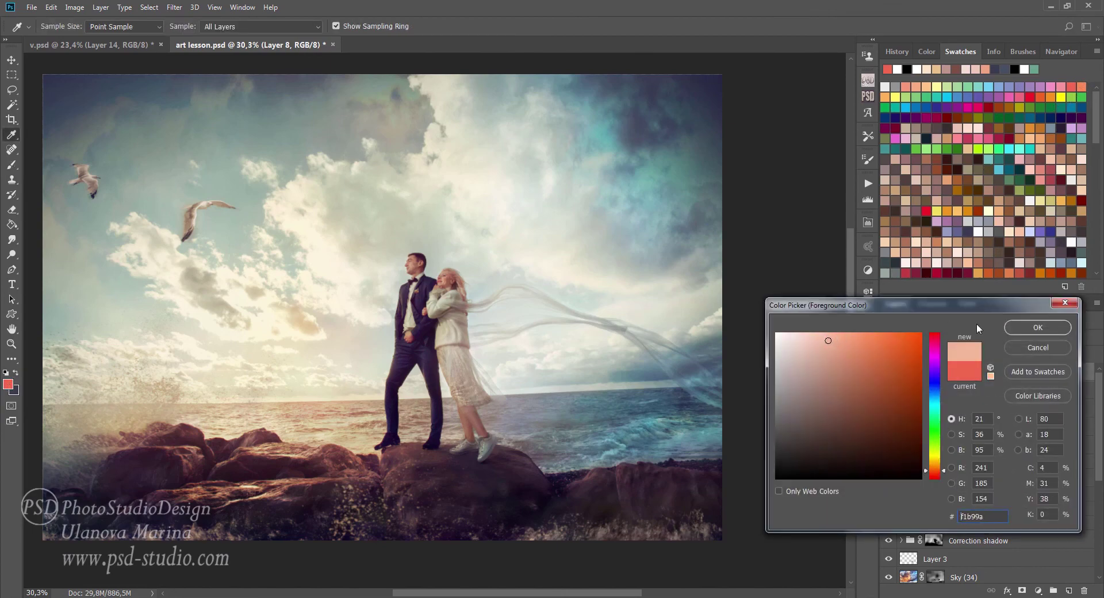
click(1037, 328)
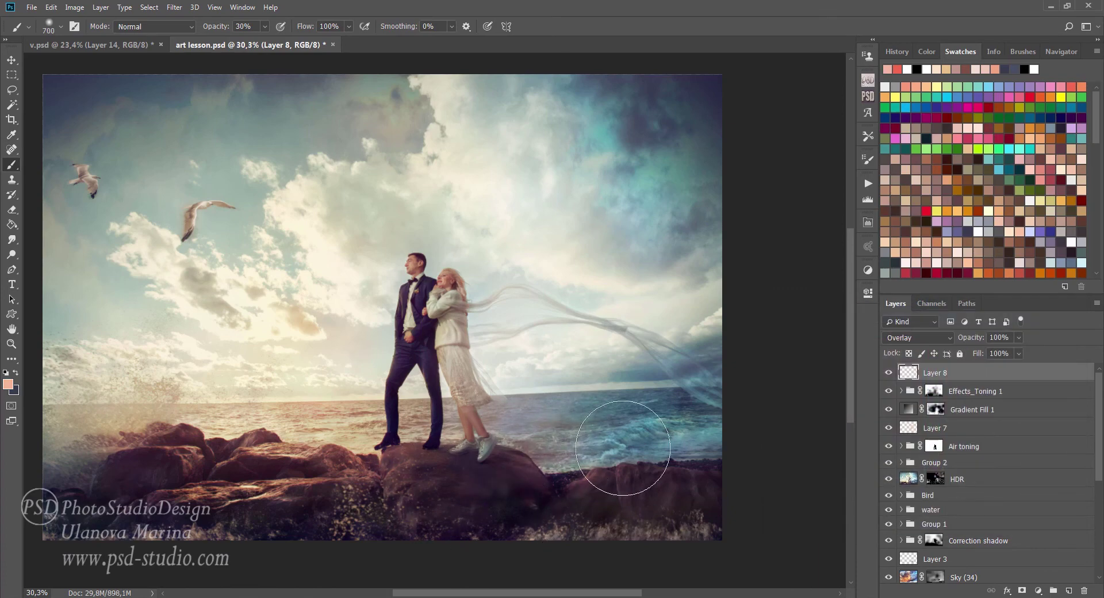
Brush warm peach light over the rocks and the left horizon at 30% opacity.
drag(560, 466, 466, 515)
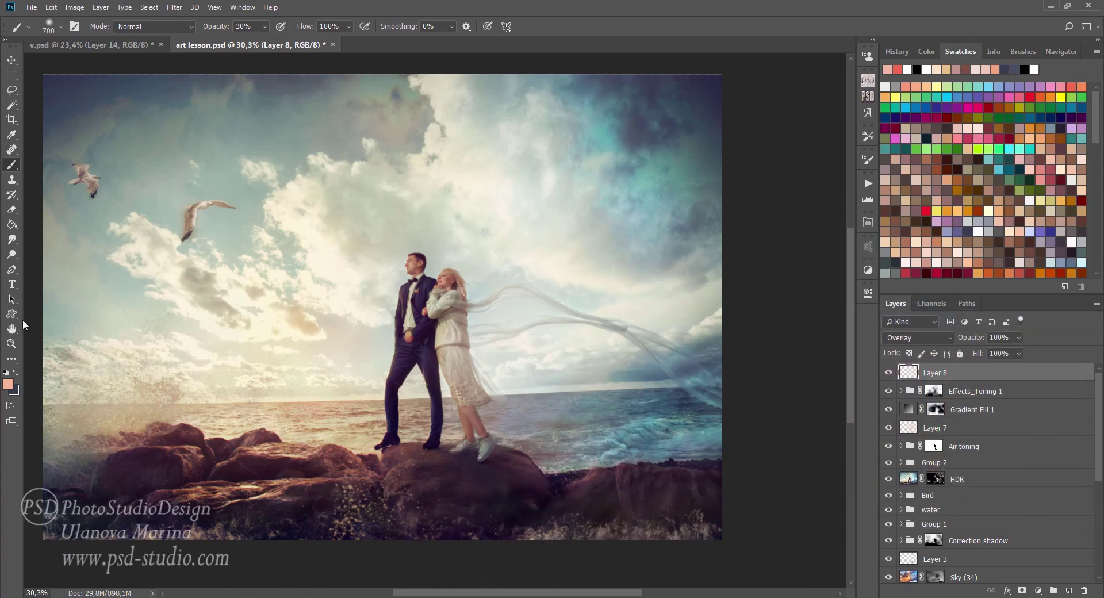
drag(80, 345, 75, 343)
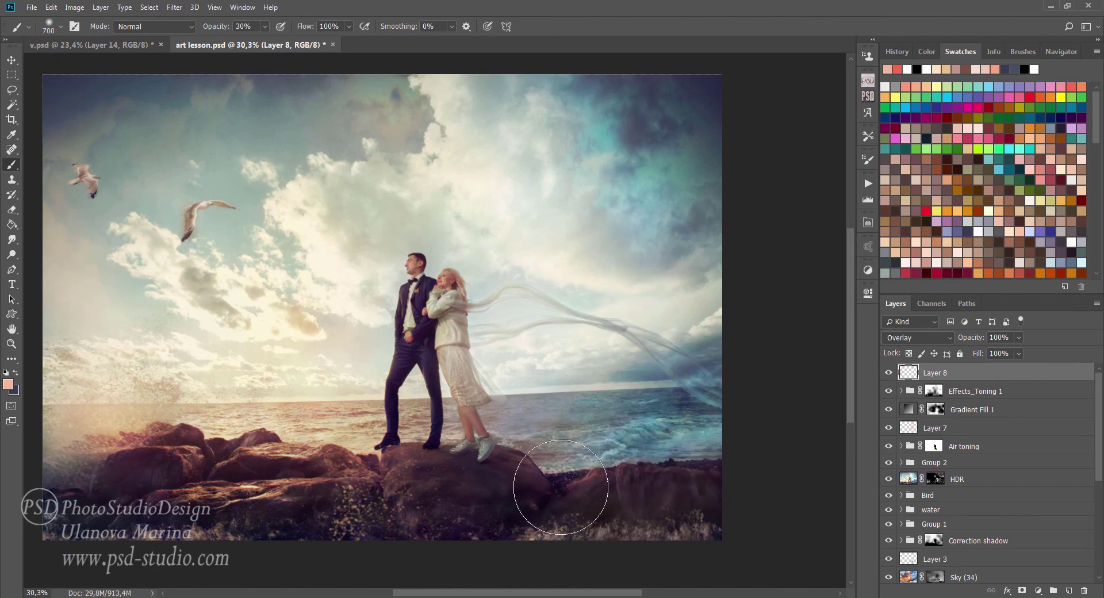
key(bracketright)
key(bracketright)
key(bracketright)
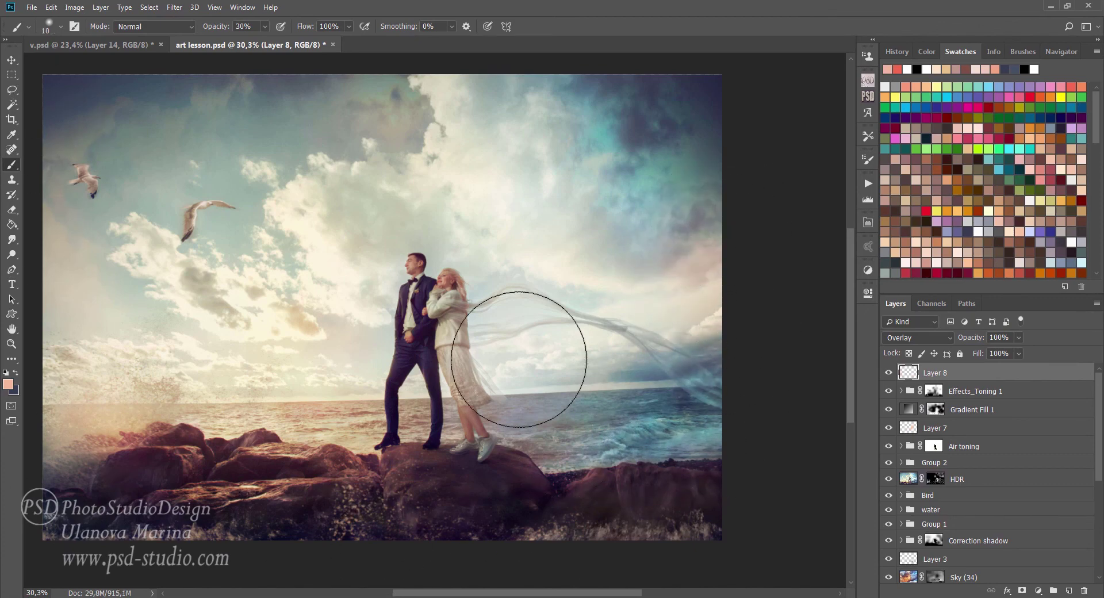
scroll(854, 389, down, 1)
scroll(853, 389, left, 1)
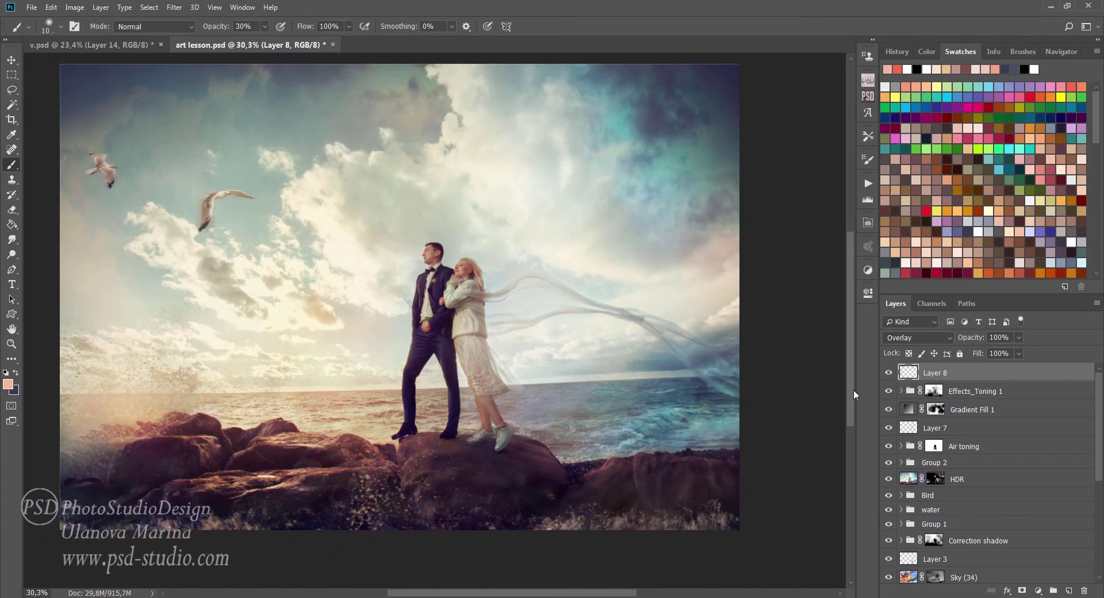
click(888, 374)
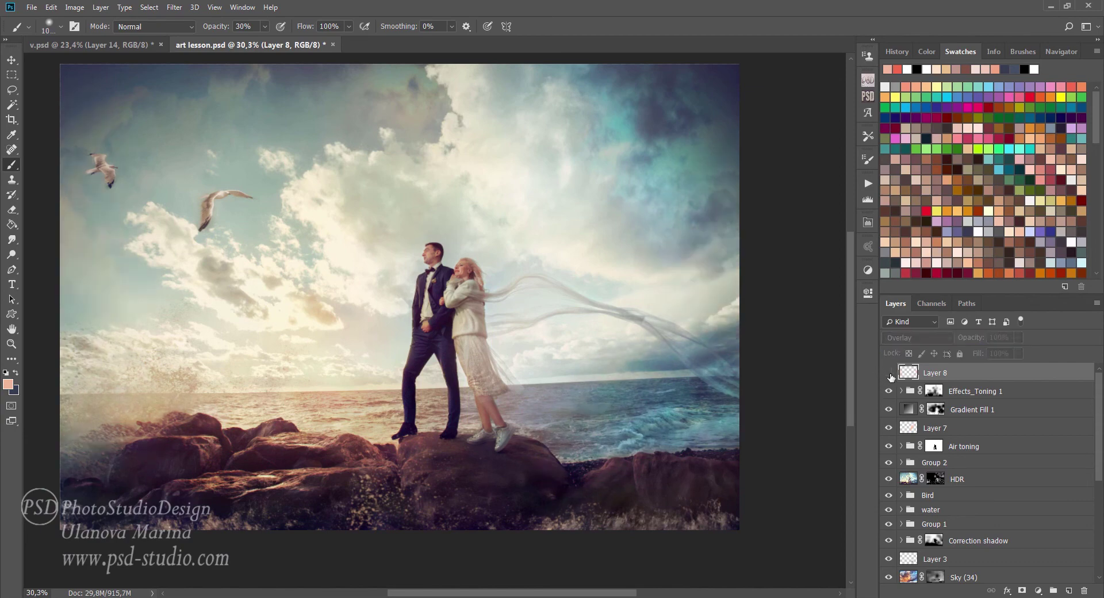
click(889, 374)
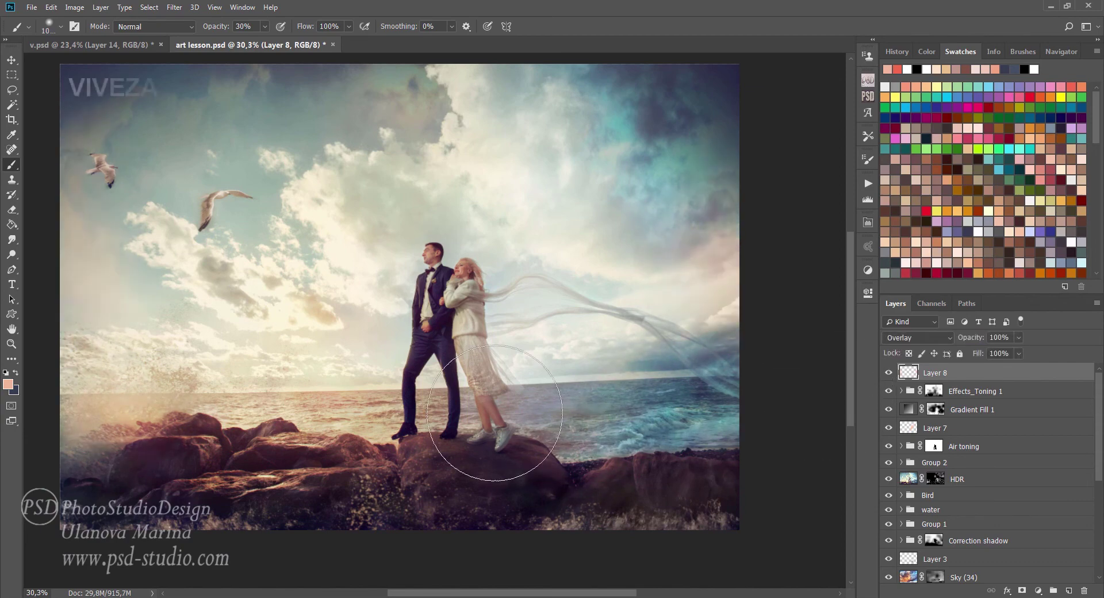
key(v)
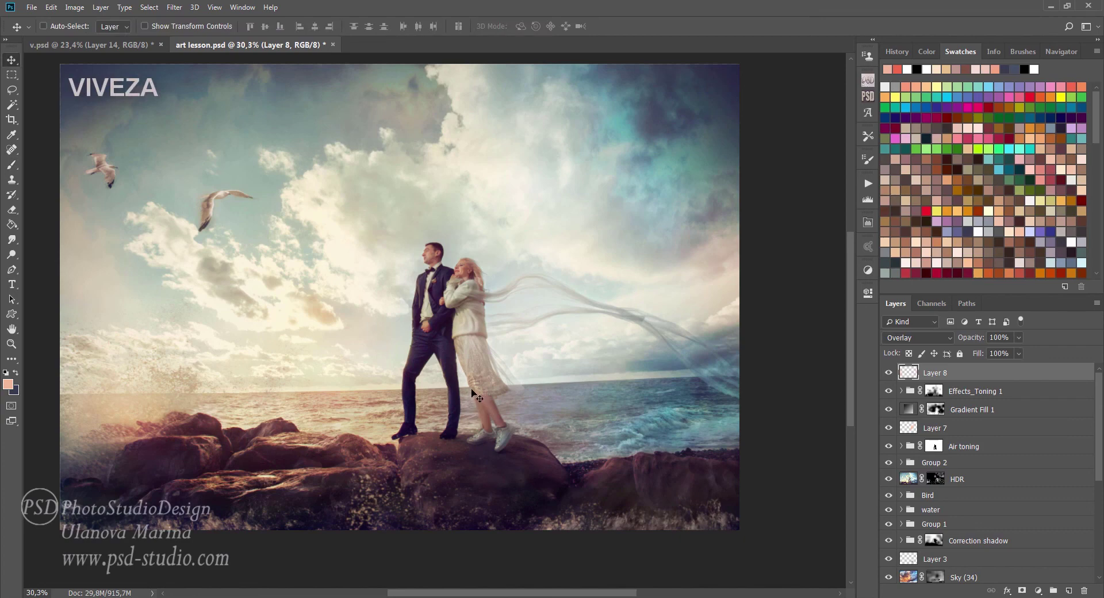
Stamp all visible layers into Layer 9 and launch Nik Collection Viveza 2 on it.
key(ctrl+minus)
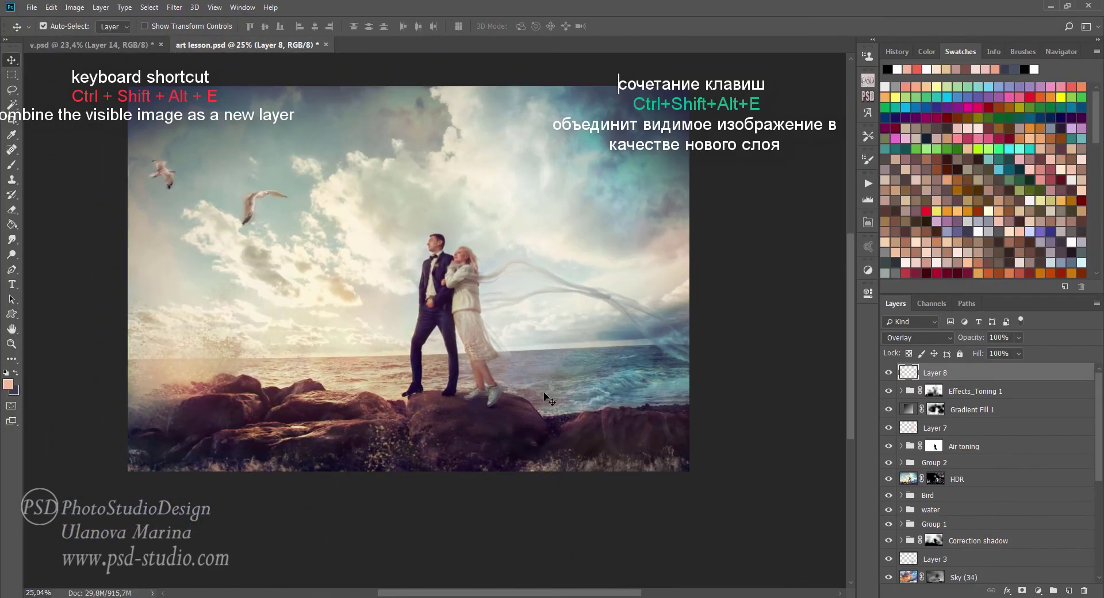
key(ctrl+shift+alt+e)
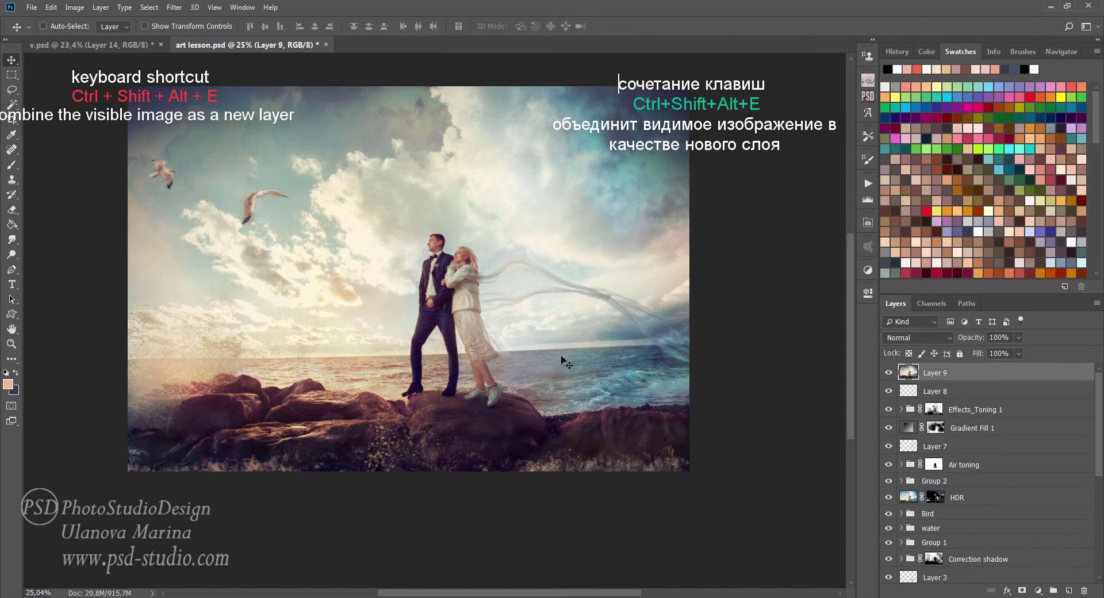
click(175, 7)
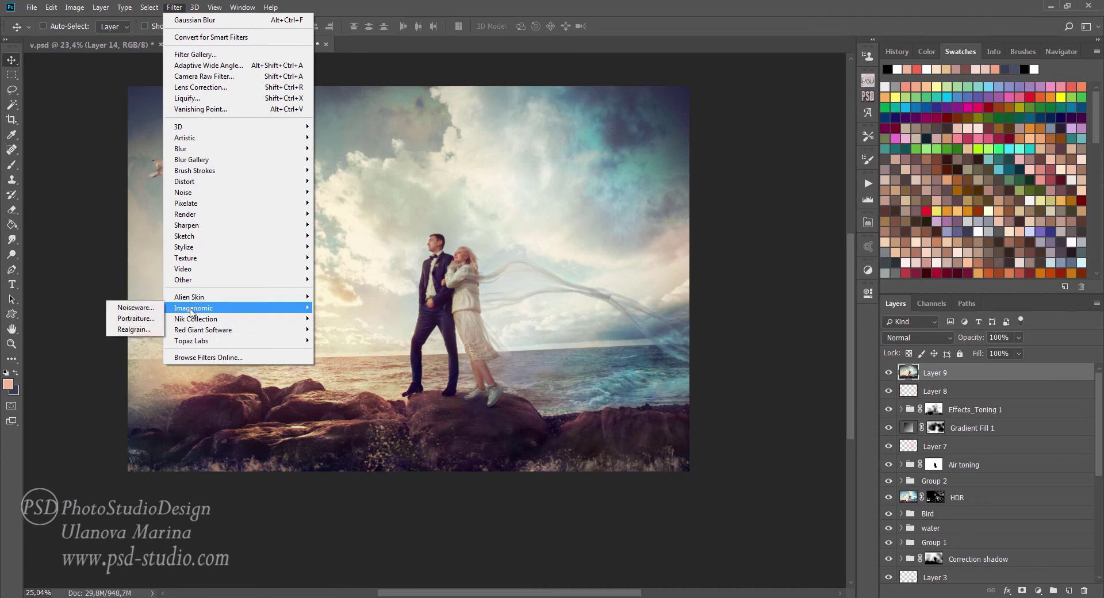
mouse_move(196, 319)
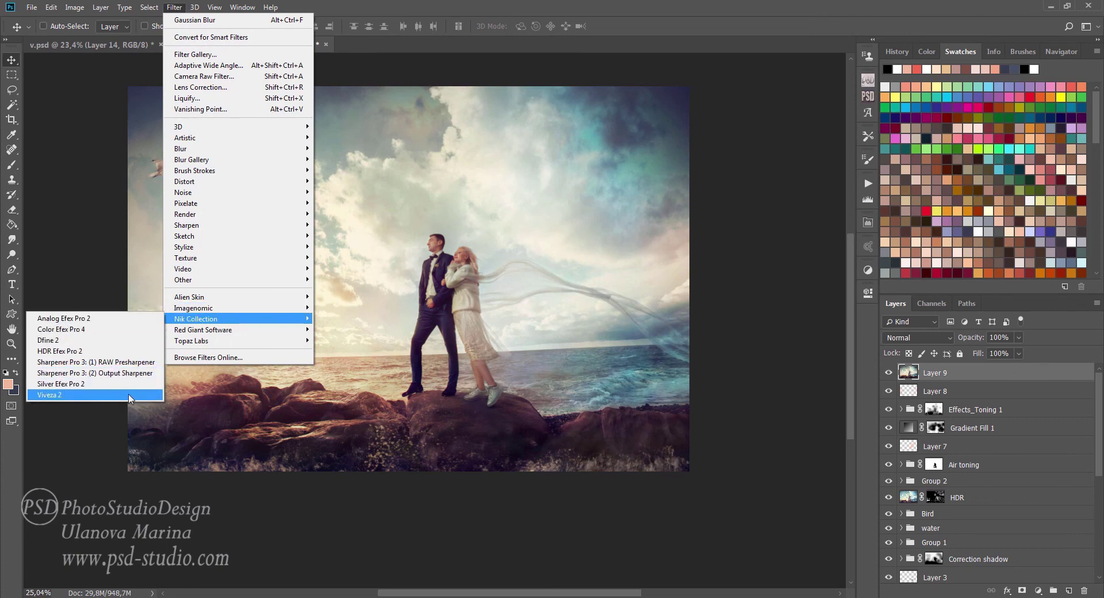
click(129, 398)
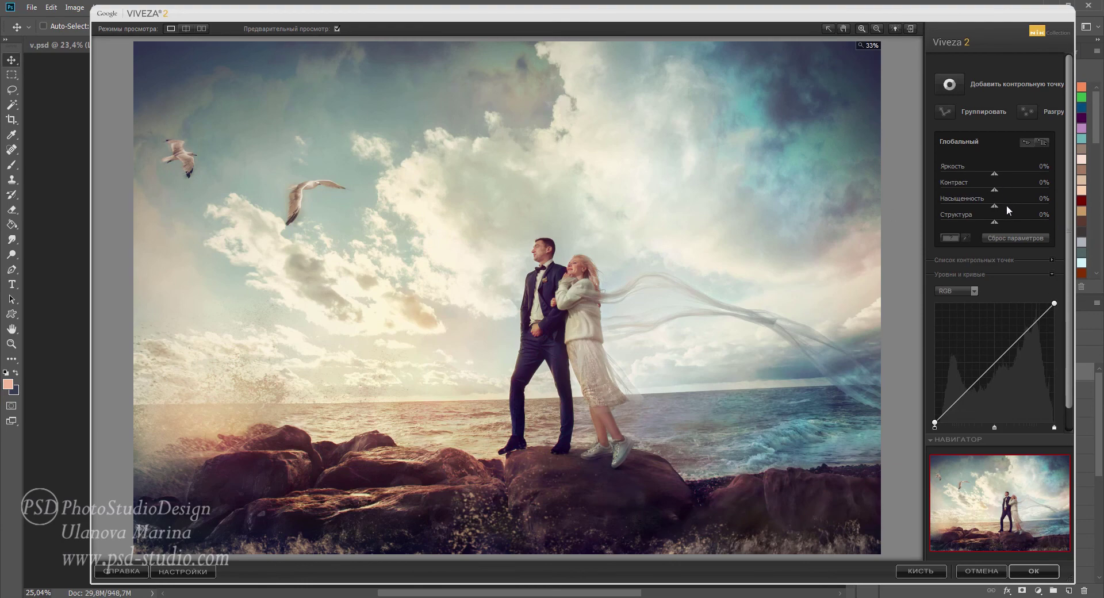
Set Viveza 2 global Structure 27%, Brightness 7%, Saturation 3% and Contrast -3%.
drag(995, 222, 1011, 222)
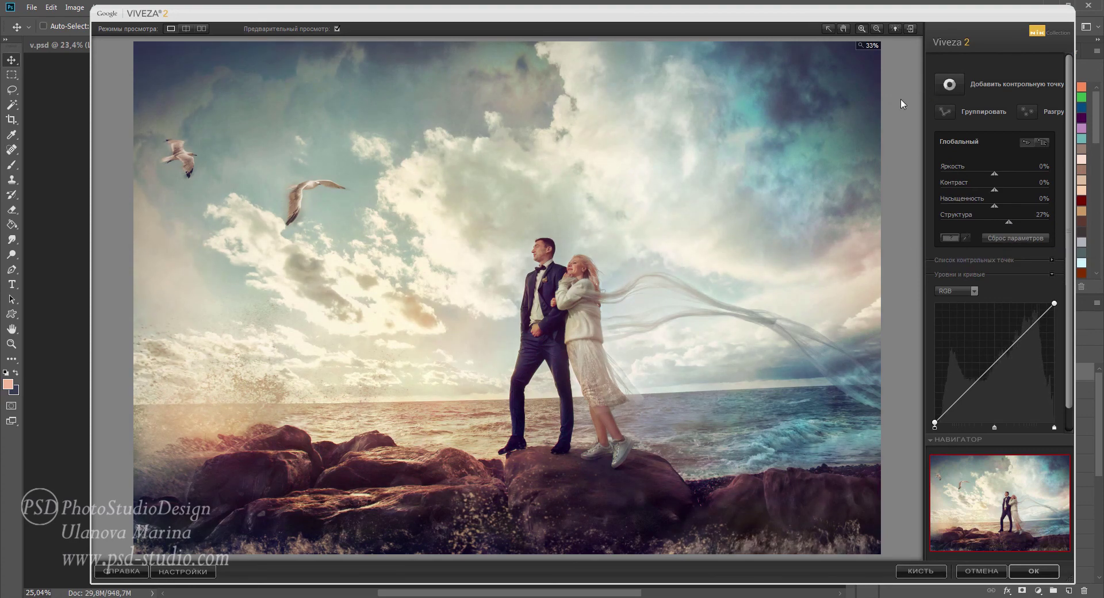
click(999, 170)
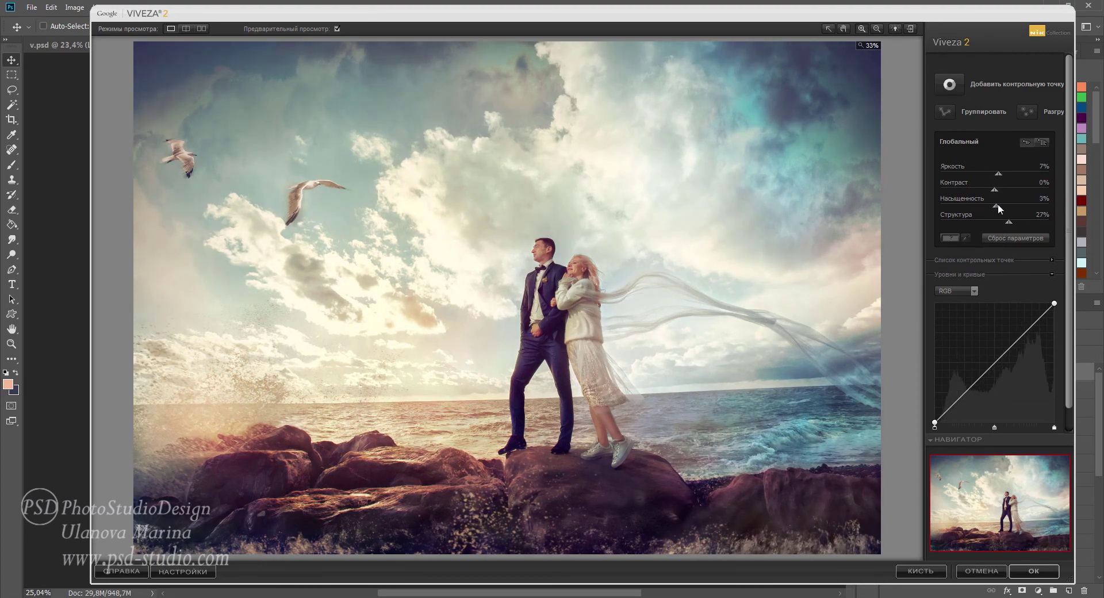
drag(996, 189, 998, 189)
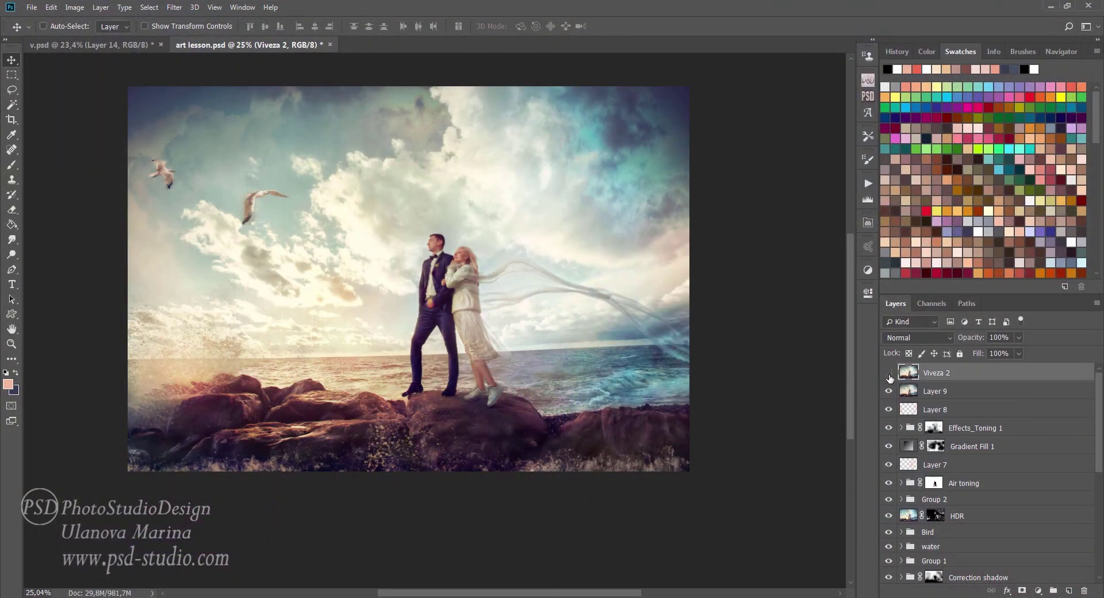
Give Viveza 2 a hide-all mask and paint white over the couple, sky, sea and rocks.
click(889, 374)
click(889, 374)
alt+click(1022, 591)
key(b)
key(x)
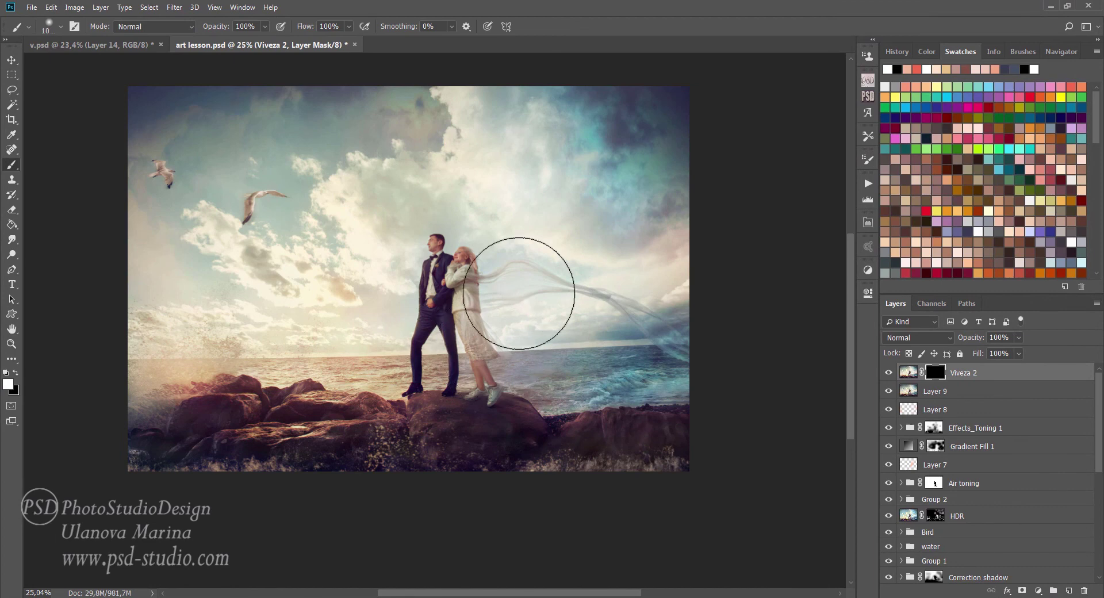
key(bracketleft)
key(bracketleft)
key(bracketleft)
drag(438, 239, 469, 333)
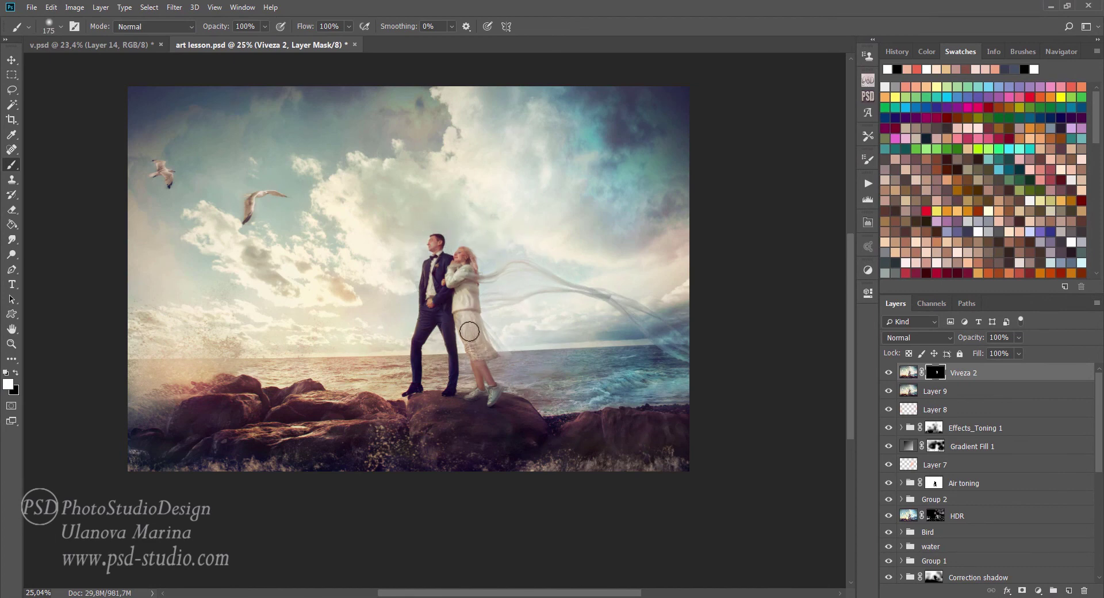
key(bracketright)
key(bracketright)
key(bracketright)
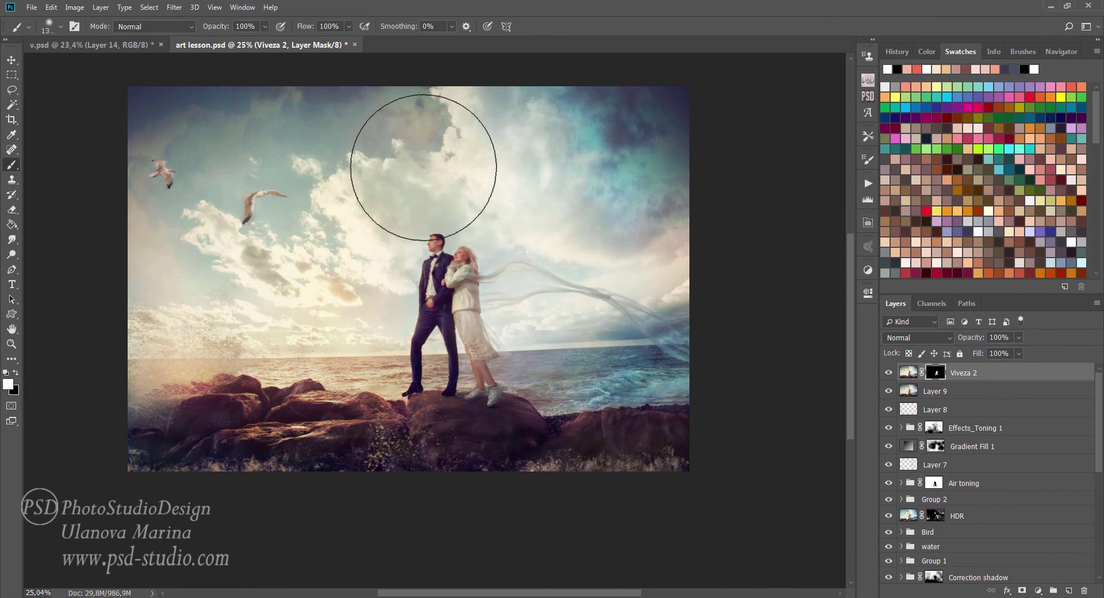
mouse_move(423, 152)
mouse_down()
mouse_move(574, 242)
mouse_move(517, 420)
mouse_move(359, 349)
mouse_move(189, 222)
mouse_move(395, 160)
mouse_move(446, 286)
mouse_up()
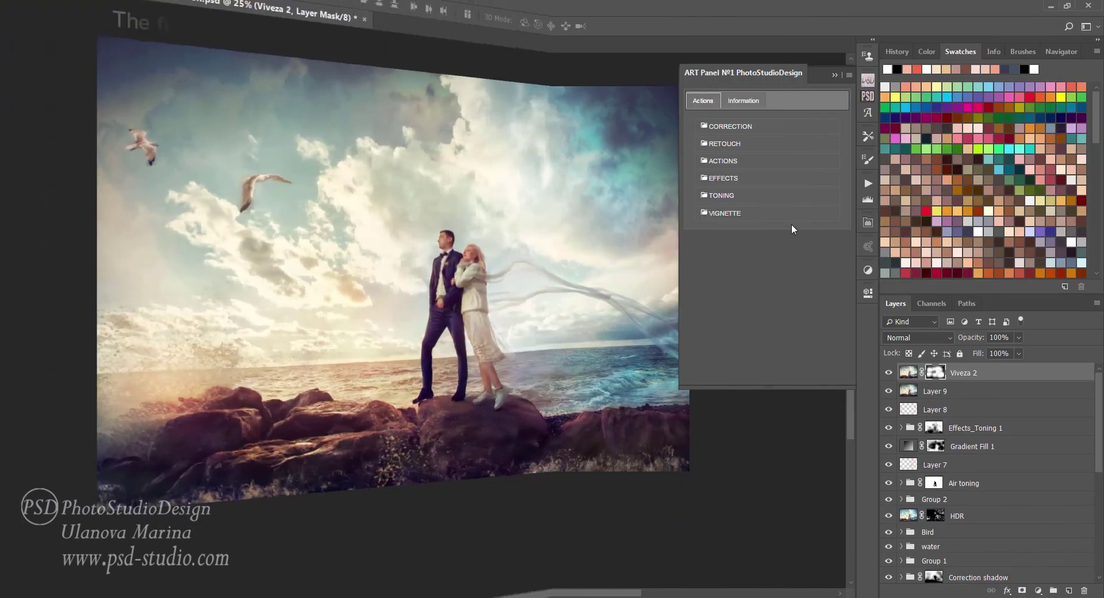
Run the VOLUME contour action from the ART Panel's CORRECTION folder.
click(762, 126)
drag(853, 158, 854, 289)
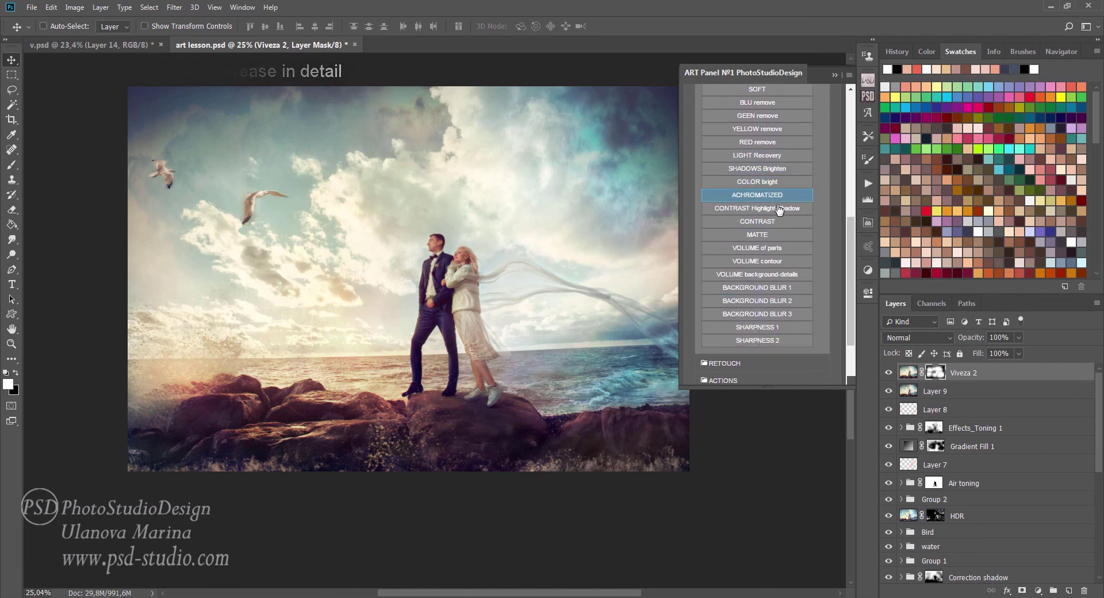
click(774, 262)
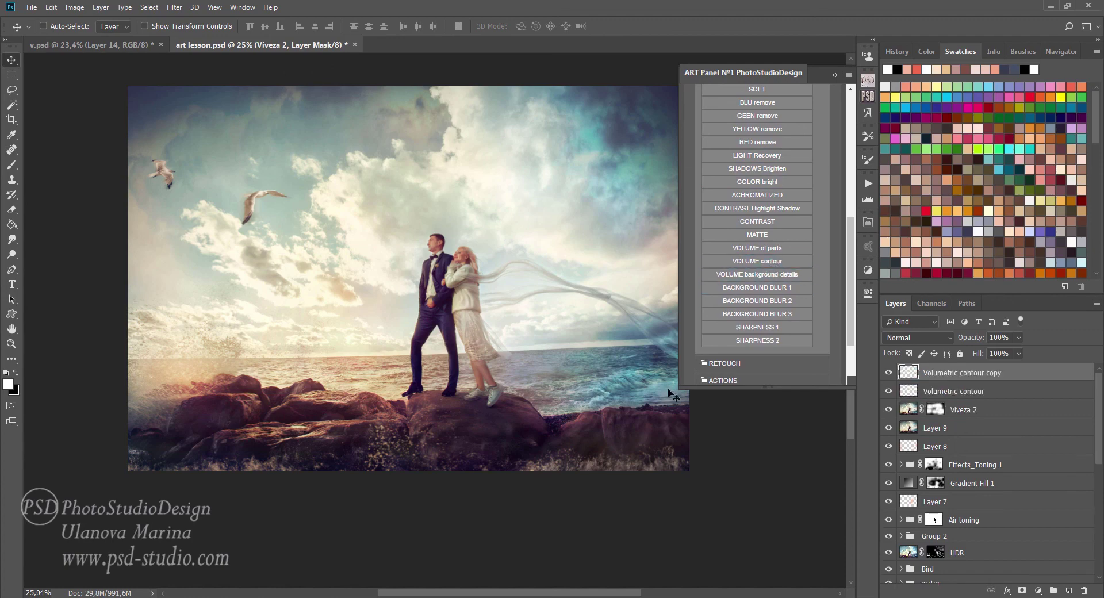
click(836, 75)
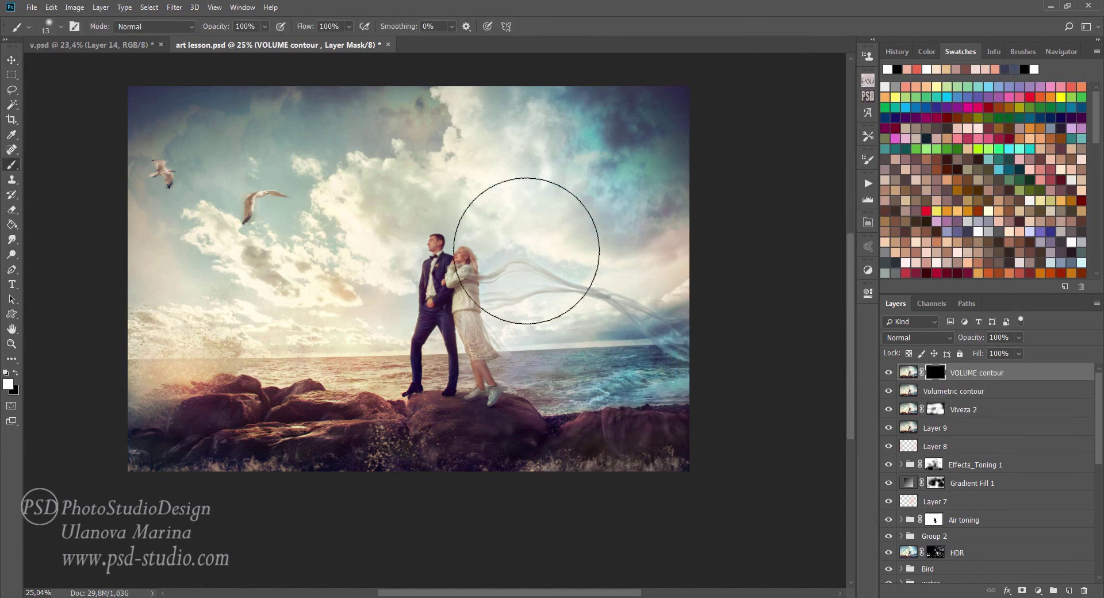
Zoom in and paint white on the VOLUME contour mask over the couple and veil.
drag(468, 284, 477, 283)
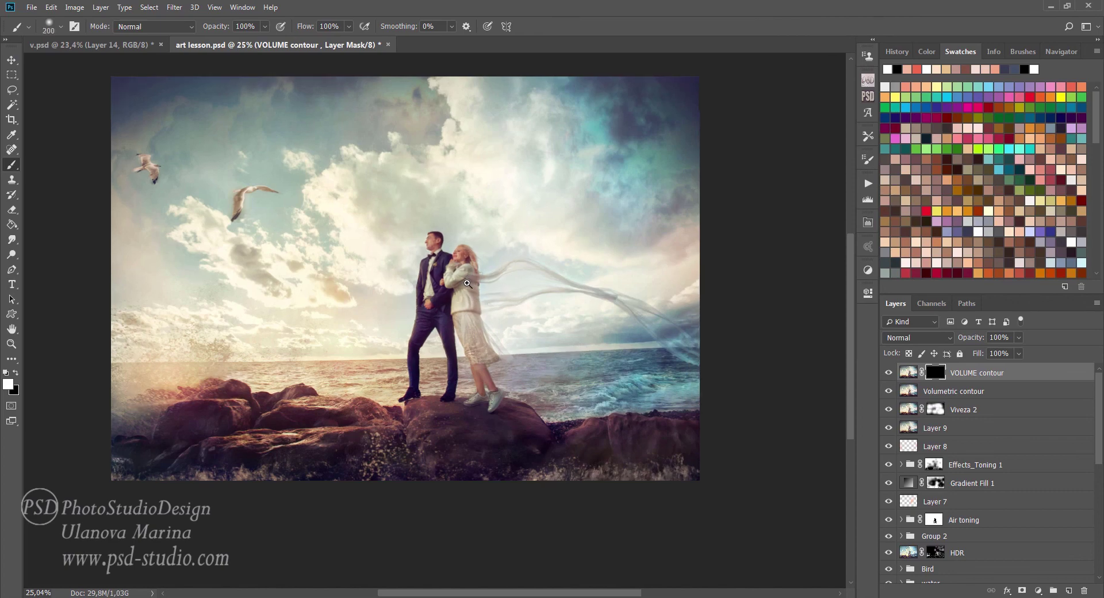
click(468, 284)
mouse_move(419, 239)
mouse_down()
mouse_move(420, 322)
mouse_move(406, 368)
mouse_move(481, 352)
mouse_move(439, 412)
mouse_up()
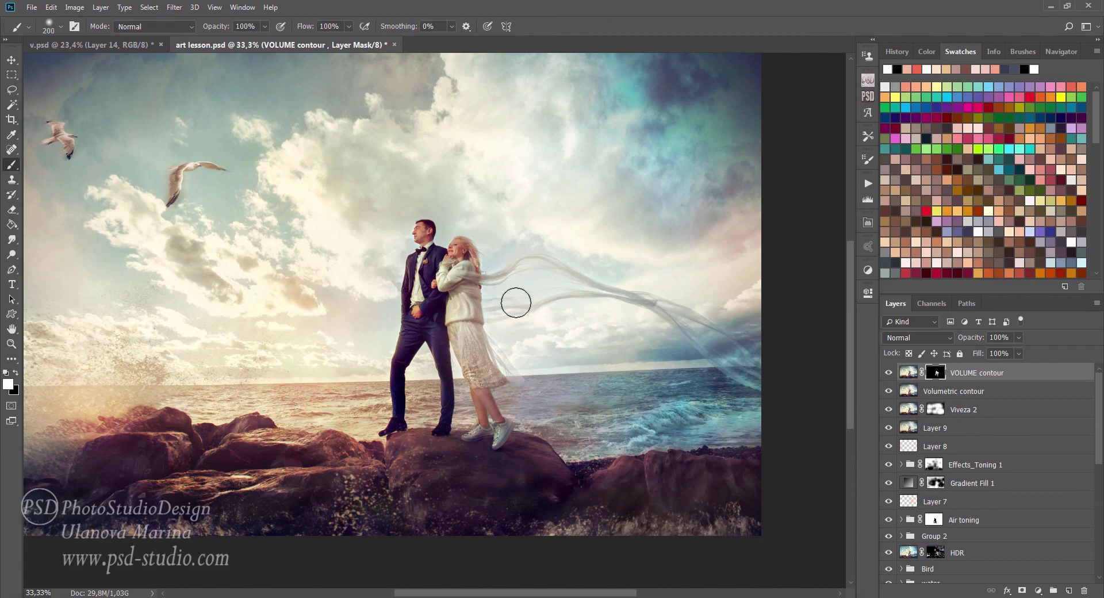
key(bracketleft)
key(bracketleft)
key(bracketleft)
mouse_move(454, 281)
mouse_down()
mouse_move(641, 296)
mouse_move(668, 310)
mouse_up()
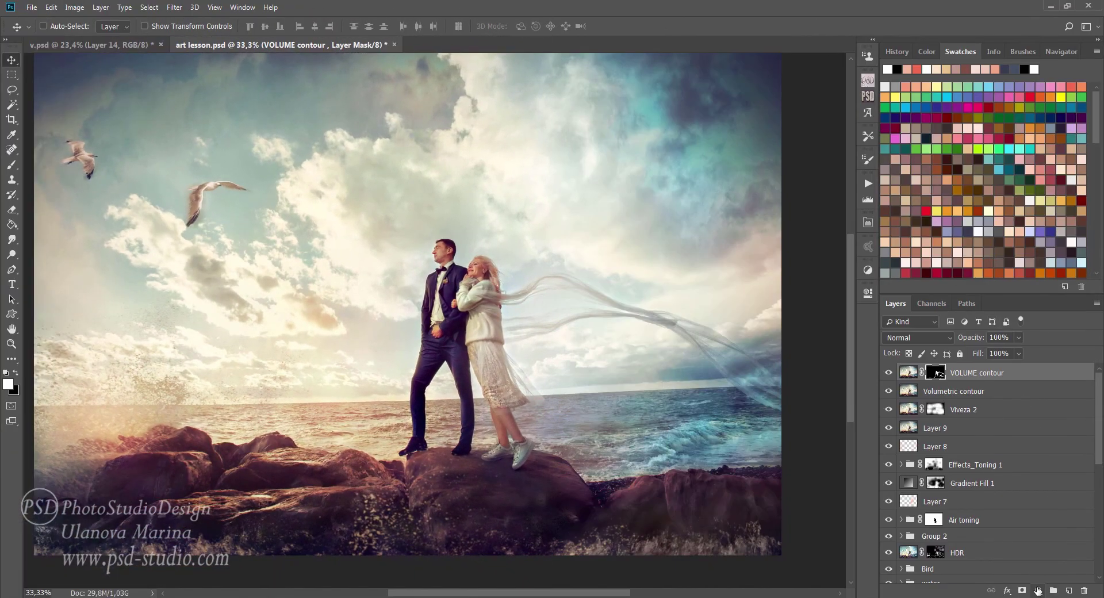
Add a Selective Color adjustment with Reds set to Cyan +11 and Black -13.
click(1039, 591)
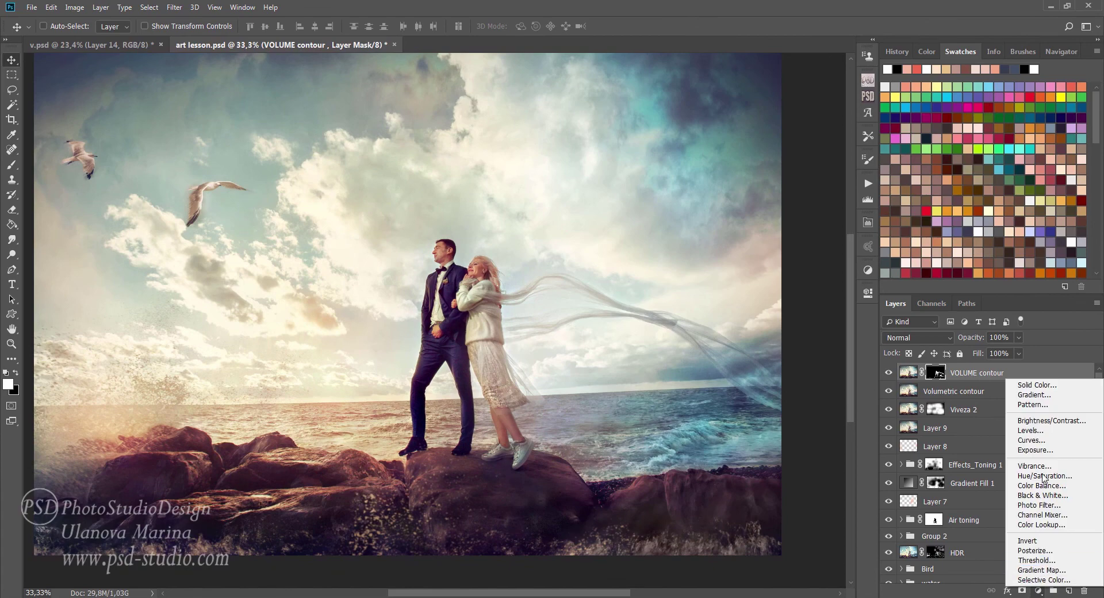
click(1045, 580)
click(736, 340)
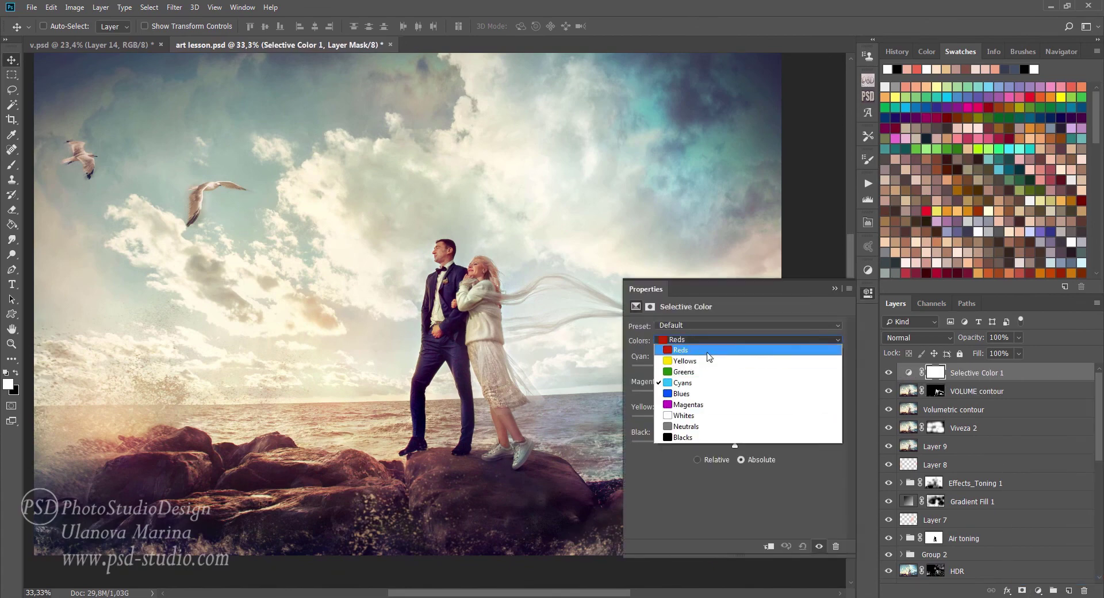
click(711, 341)
drag(734, 370, 725, 371)
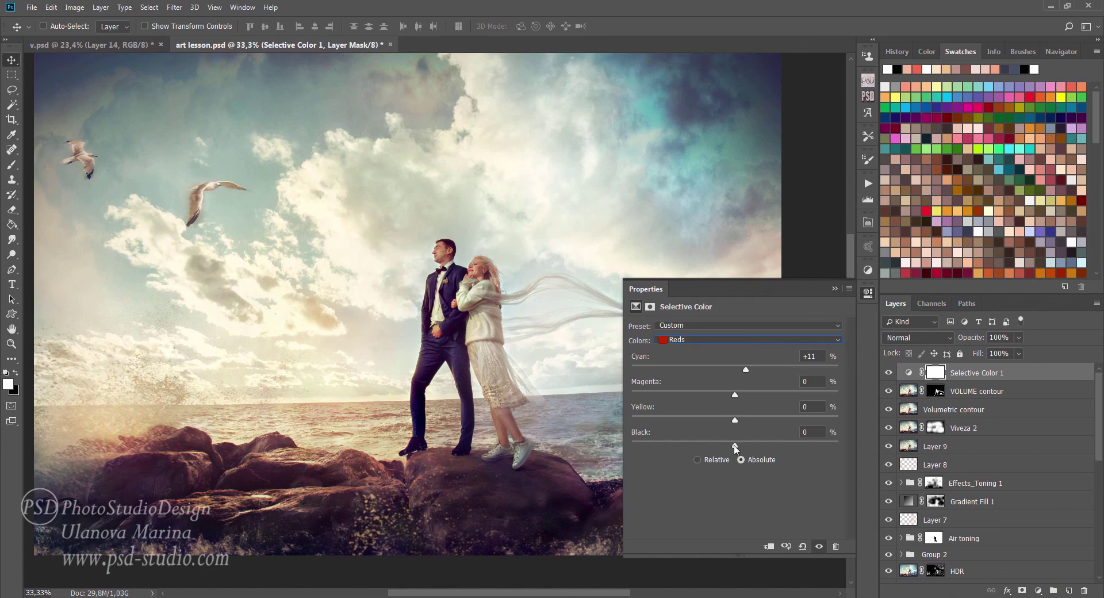
drag(736, 445, 722, 444)
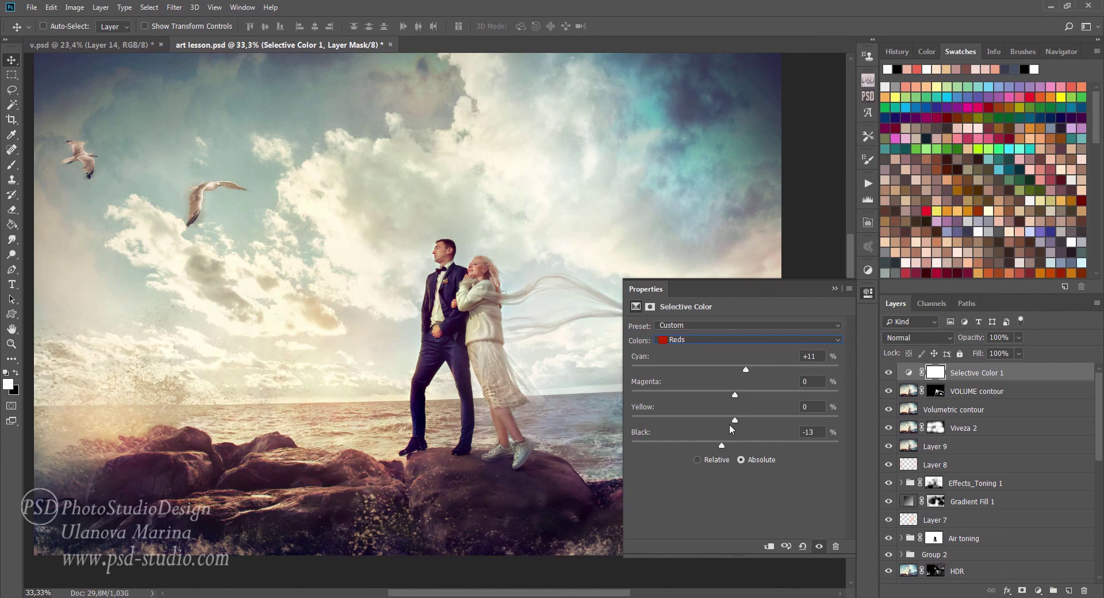
click(817, 546)
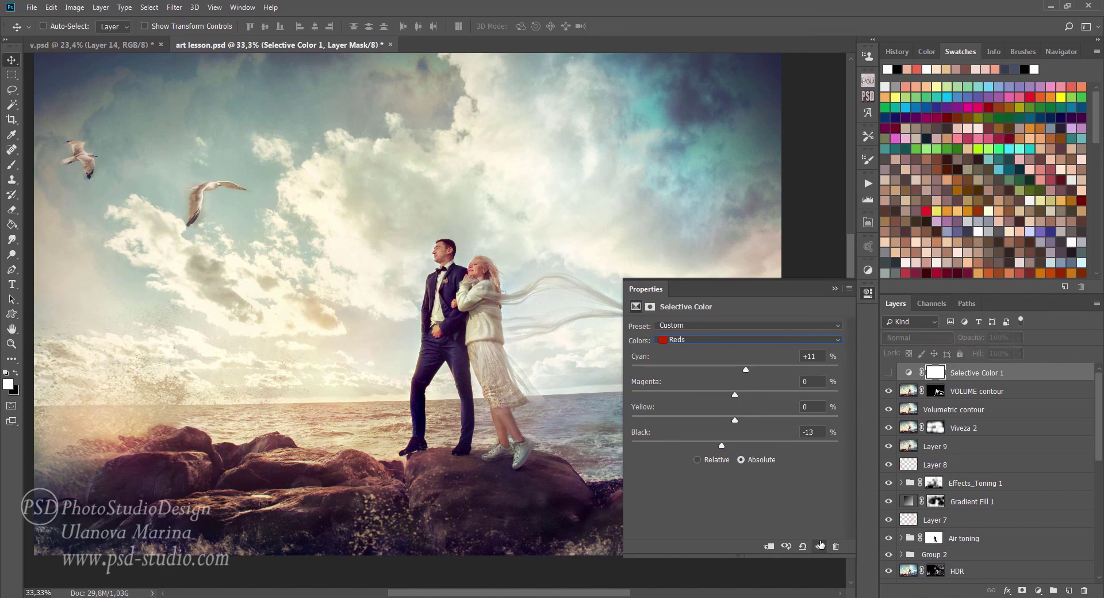
click(817, 547)
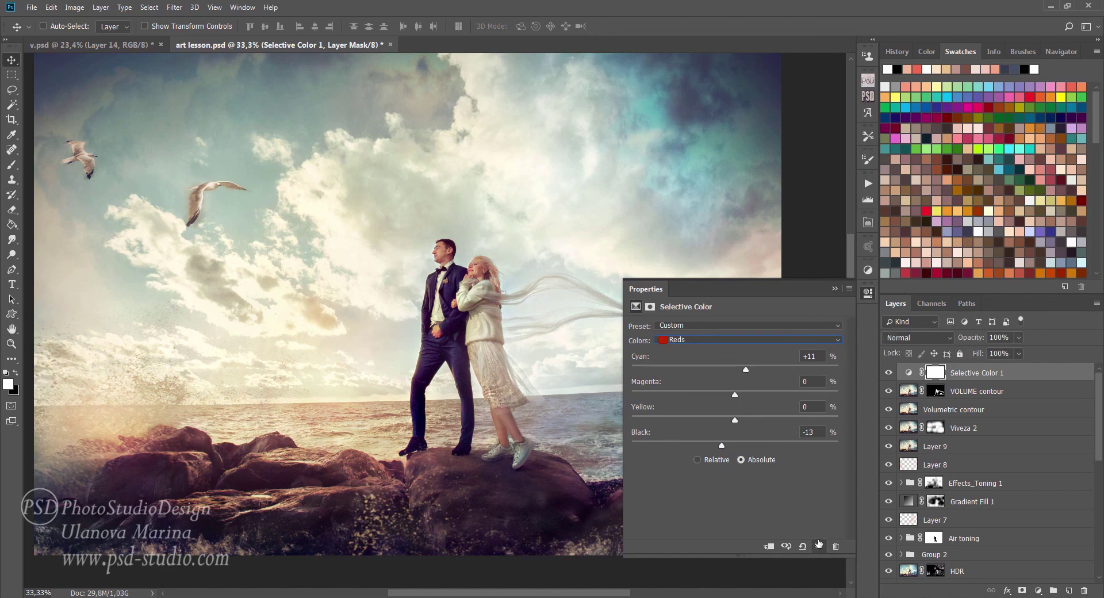
click(835, 288)
Invert the Selective Color mask to black and brush the correction onto the groom's face.
key(ctrl+i)
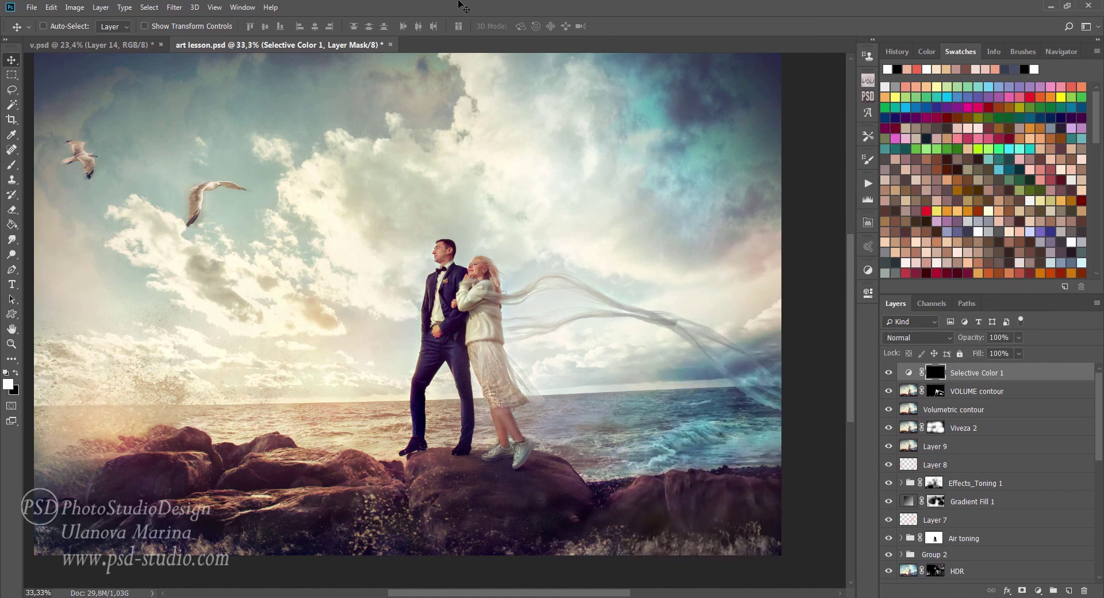
key(b)
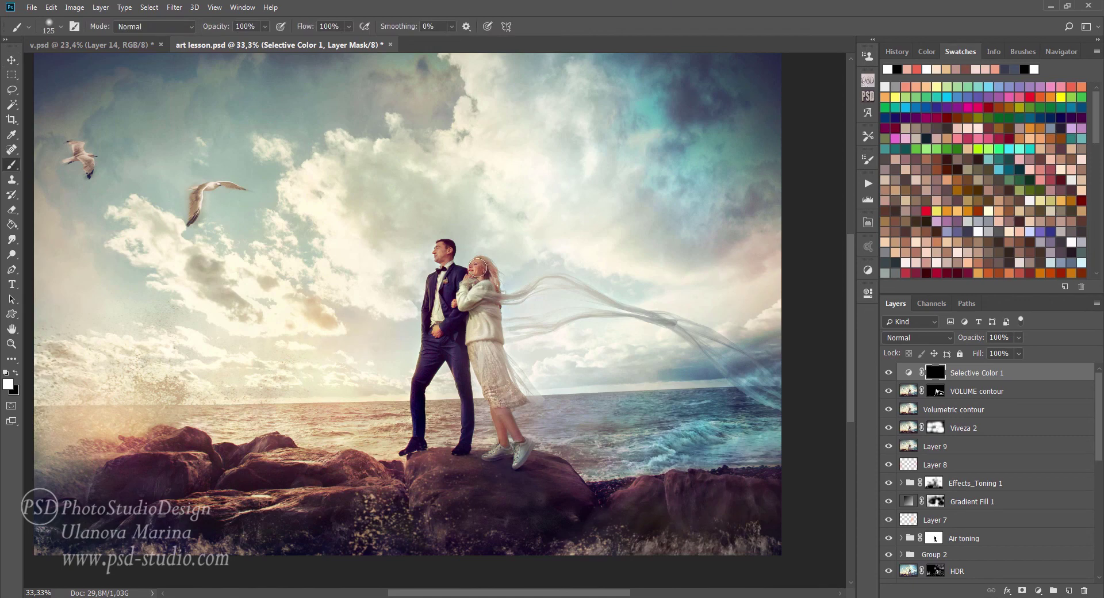
drag(477, 267, 445, 251)
key(x)
key(bracketleft)
key(bracketleft)
drag(486, 313, 489, 280)
key(bracketleft)
key(bracketleft)
key(bracketleft)
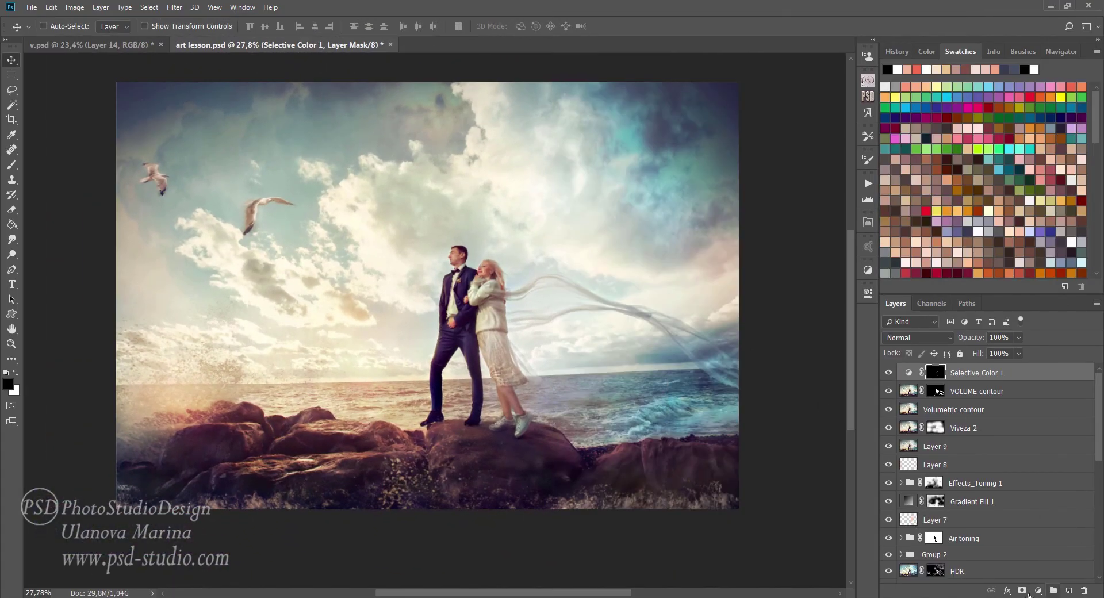
Add a Curves adjustment and move the Red channel's black point in to 7.
click(1040, 592)
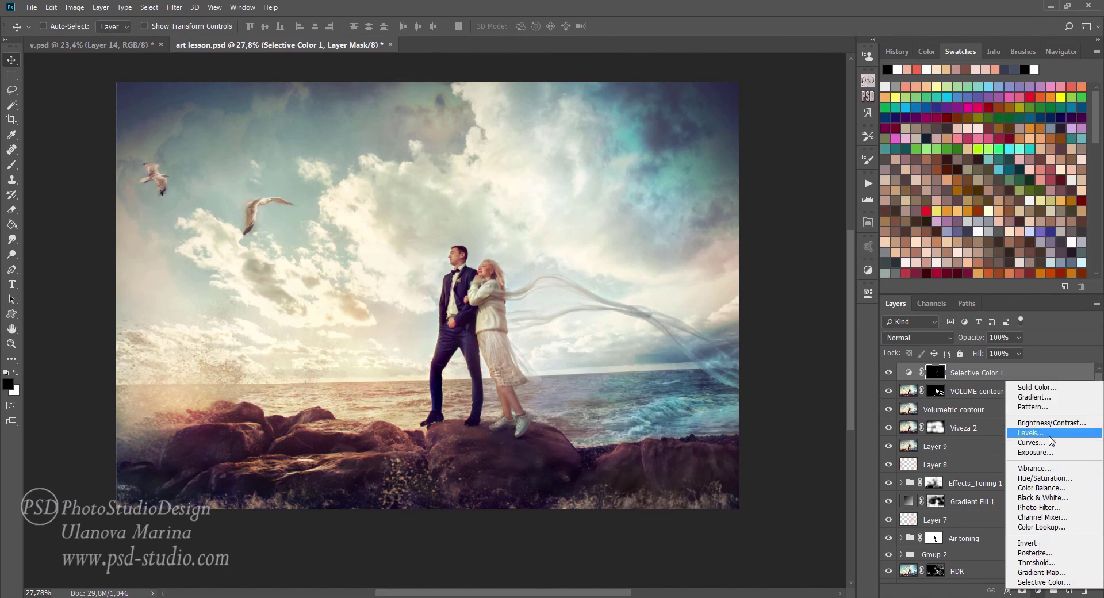
click(1030, 448)
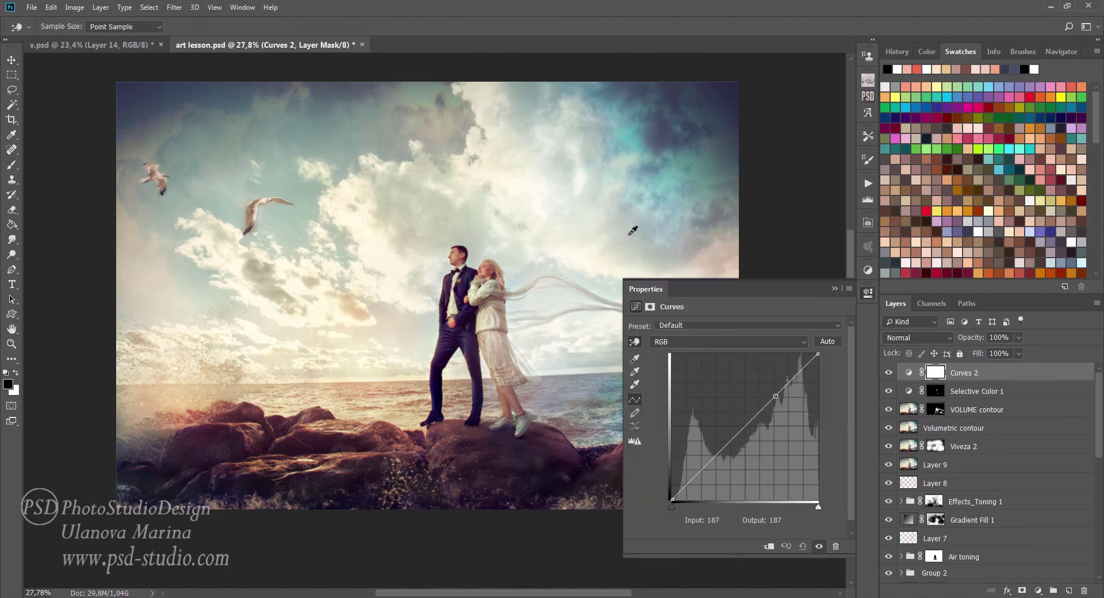
click(672, 507)
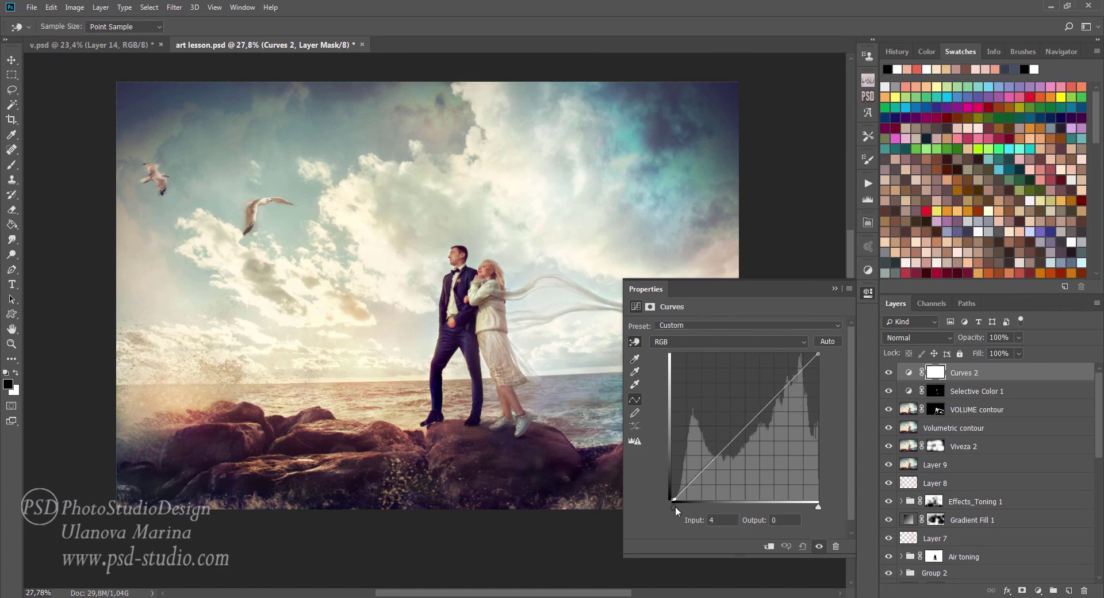
click(688, 345)
click(686, 365)
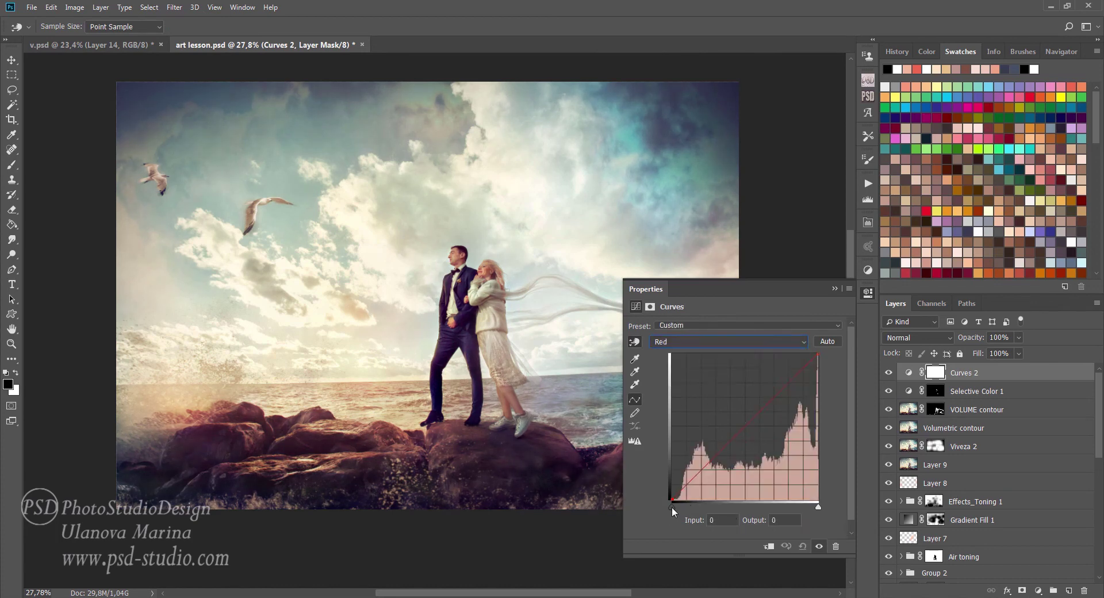
key(Right)
key(Right)
key(Right)
Clip the Green channel's shadows, raising its black endpoint output to 8 for a magenta tint.
click(711, 343)
click(692, 374)
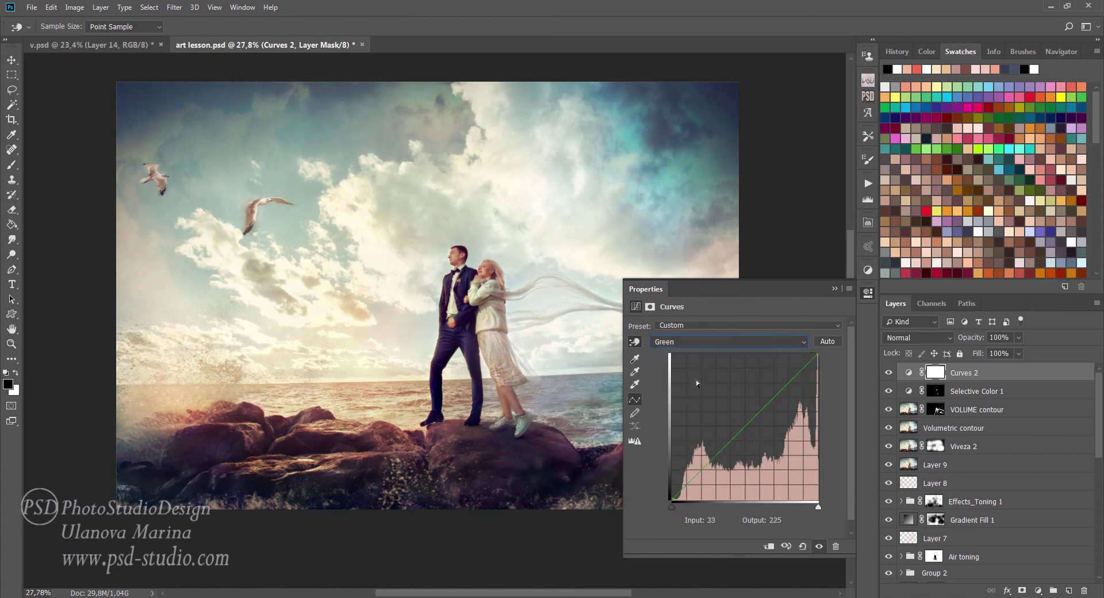
click(704, 344)
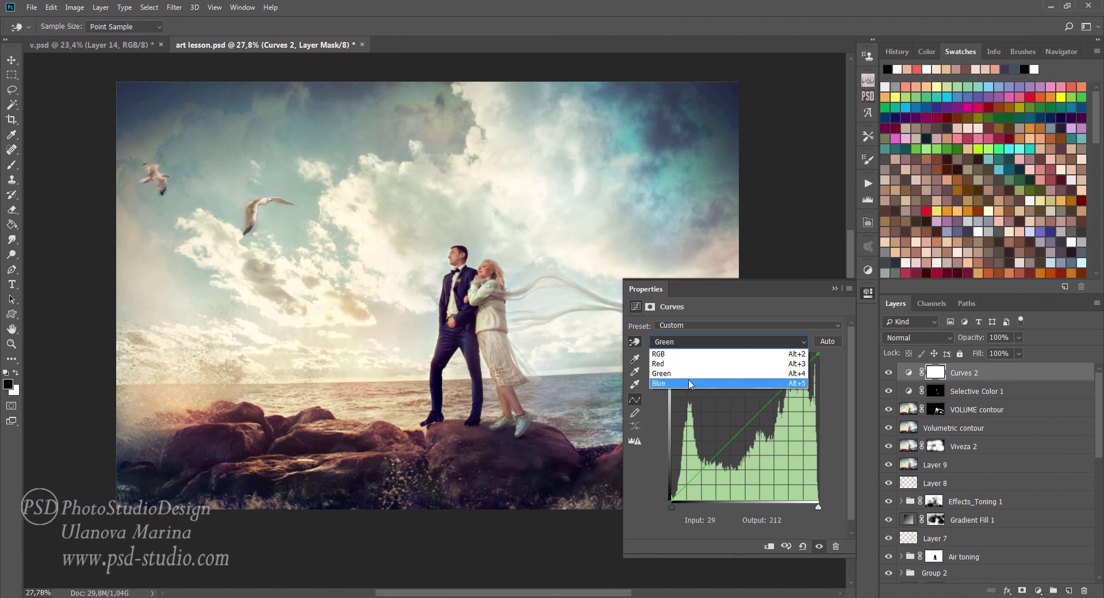
click(693, 375)
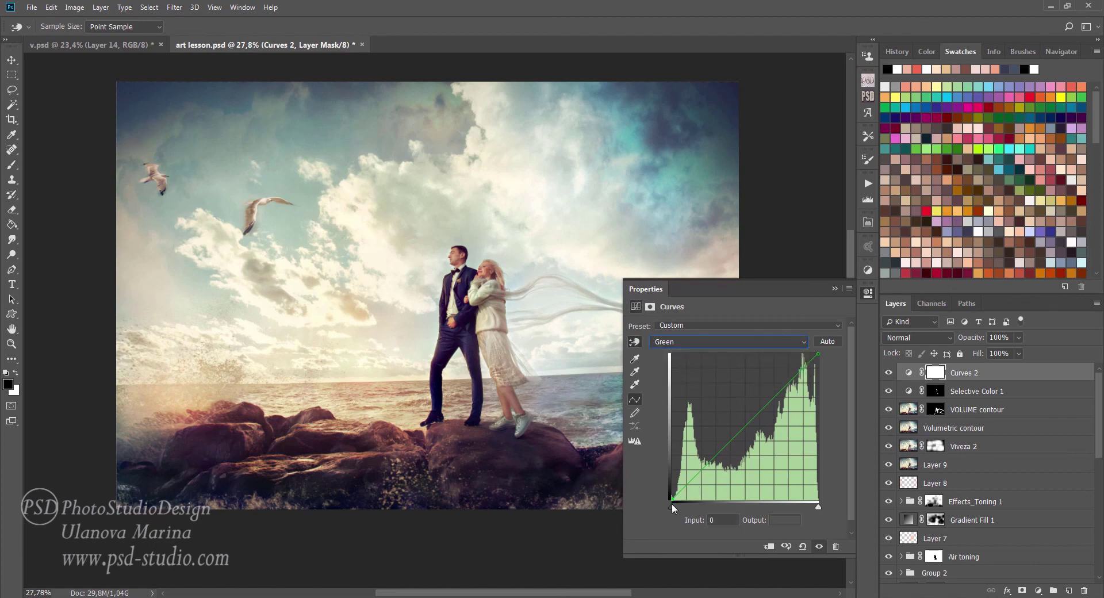
mouse_move(674, 508)
mouse_down()
mouse_move(668, 492)
mouse_move(670, 502)
mouse_up()
drag(671, 503, 661, 497)
click(834, 288)
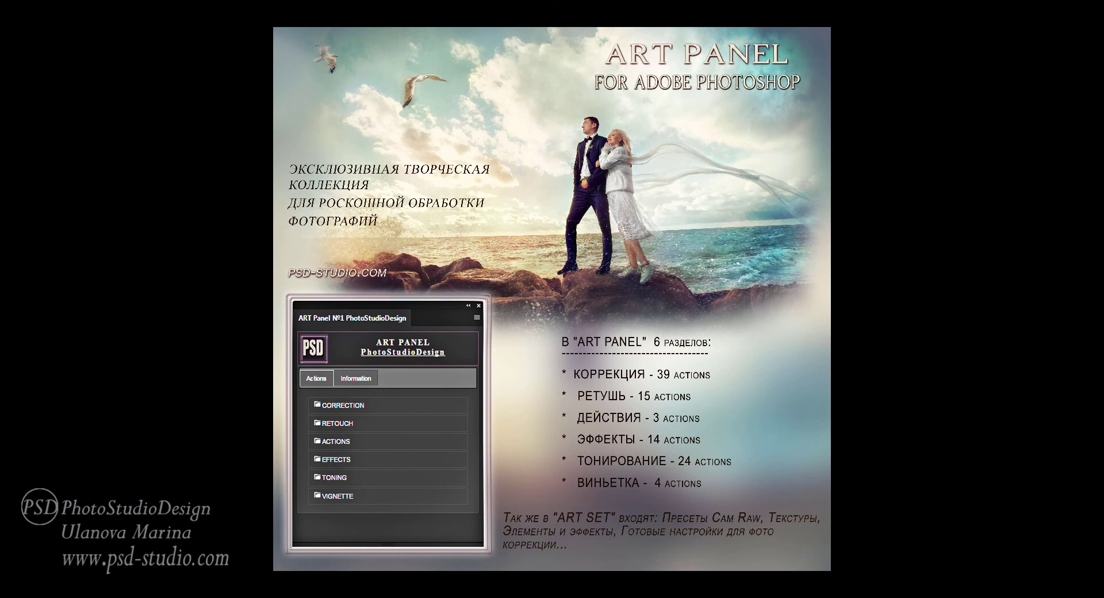